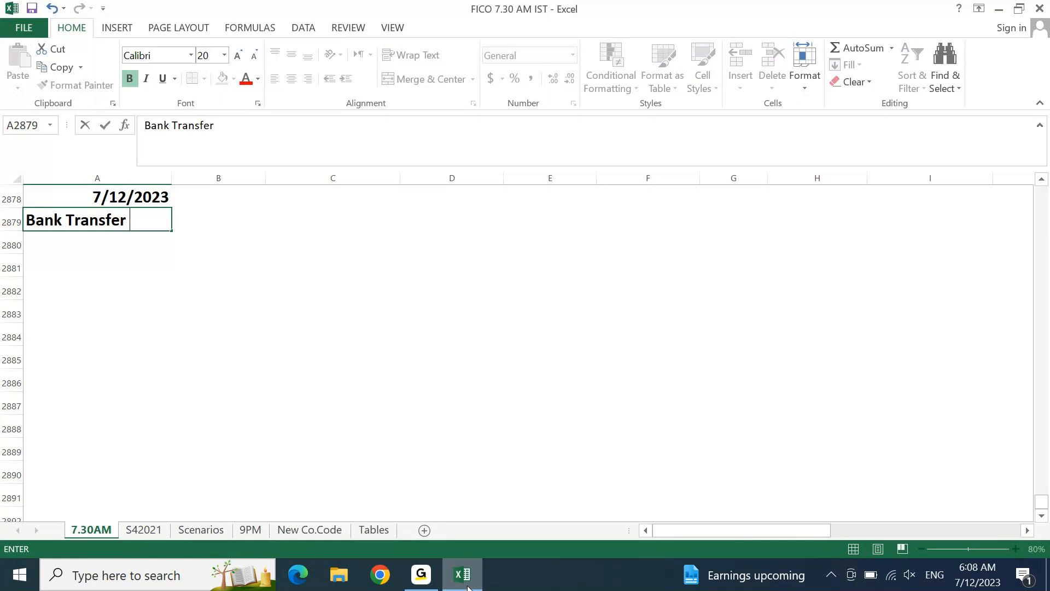
# - Complete the A2879 heading as 'Bank Transfer Payments to Vendor.', correcting the 'Vensor' typo
pyautogui.write('t')
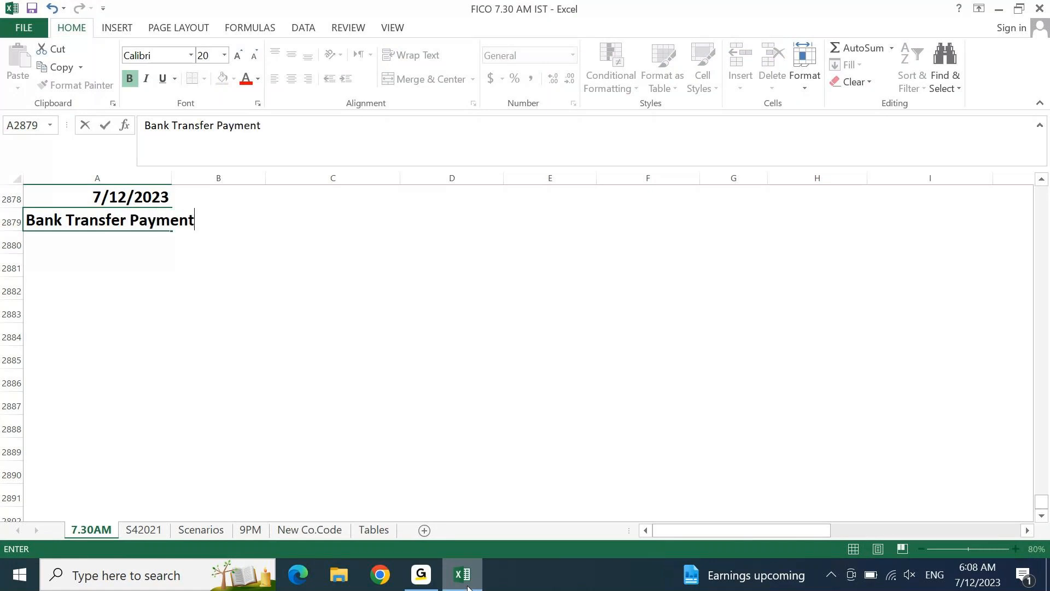
pyautogui.write('s to Vensor')
pyautogui.press('BackSpace')
pyautogui.press('BackSpace')
pyautogui.press('BackSpace')
pyautogui.write('dor')
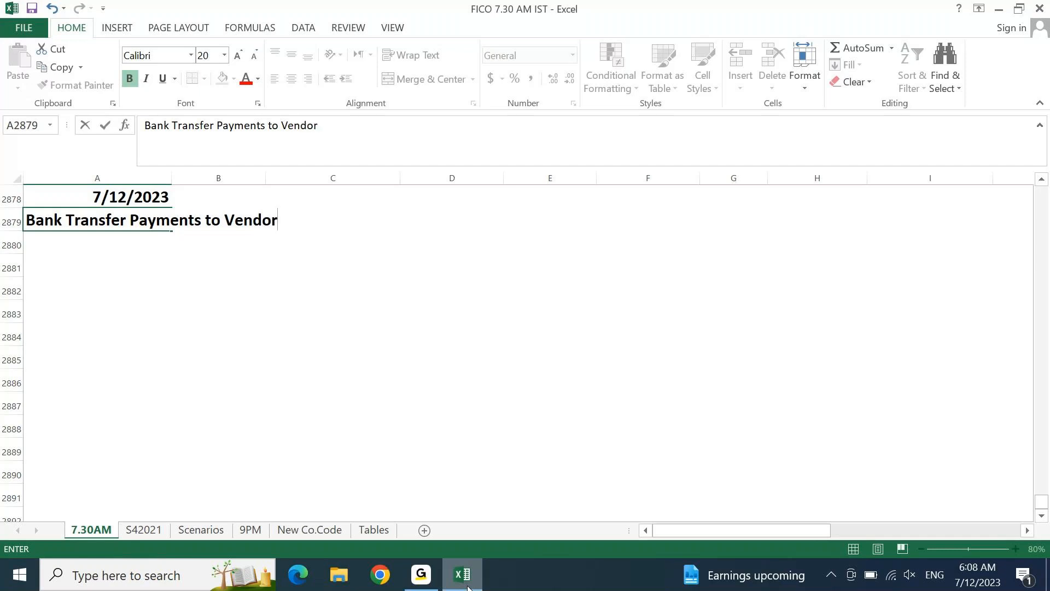
pyautogui.write('.')
pyautogui.press('Return')
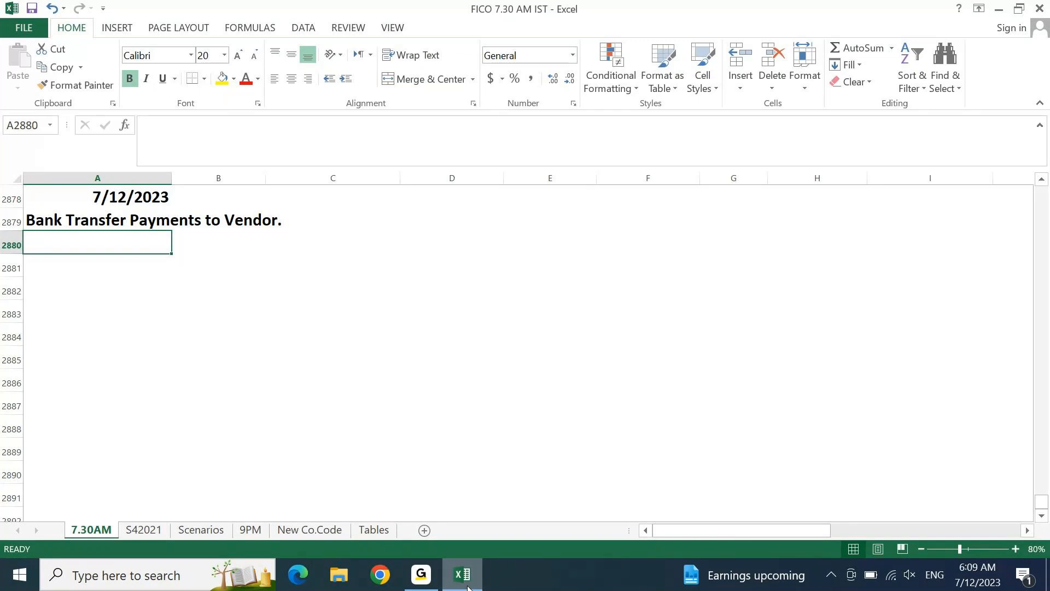
# - Enter 'DMEE/PAYMENT MEDIUM WORKBENCH' in A2880 below the heading
pyautogui.write('DMEE')
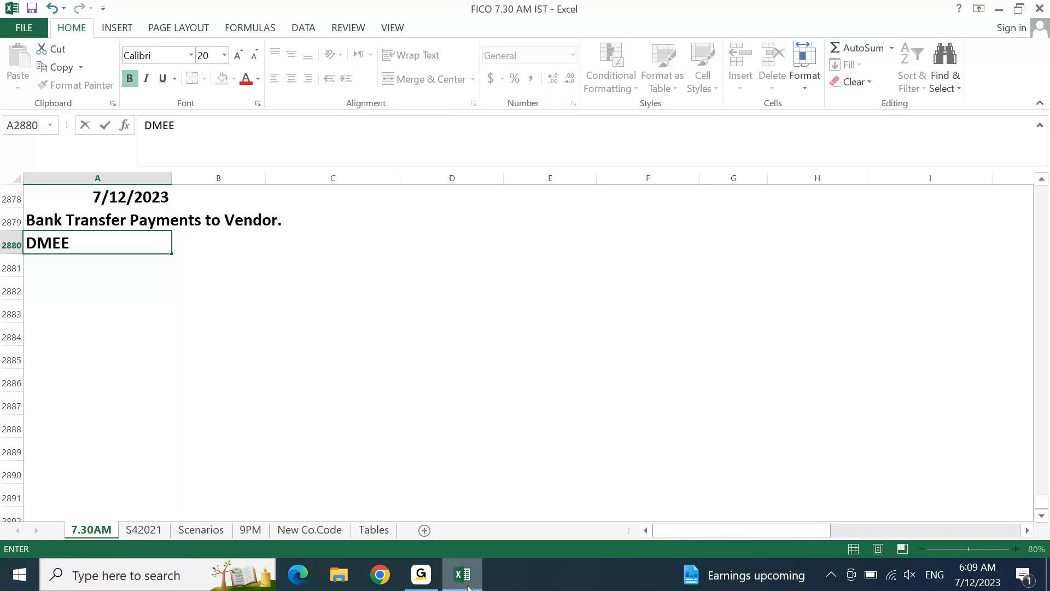
pyautogui.write('/PAYMENT')
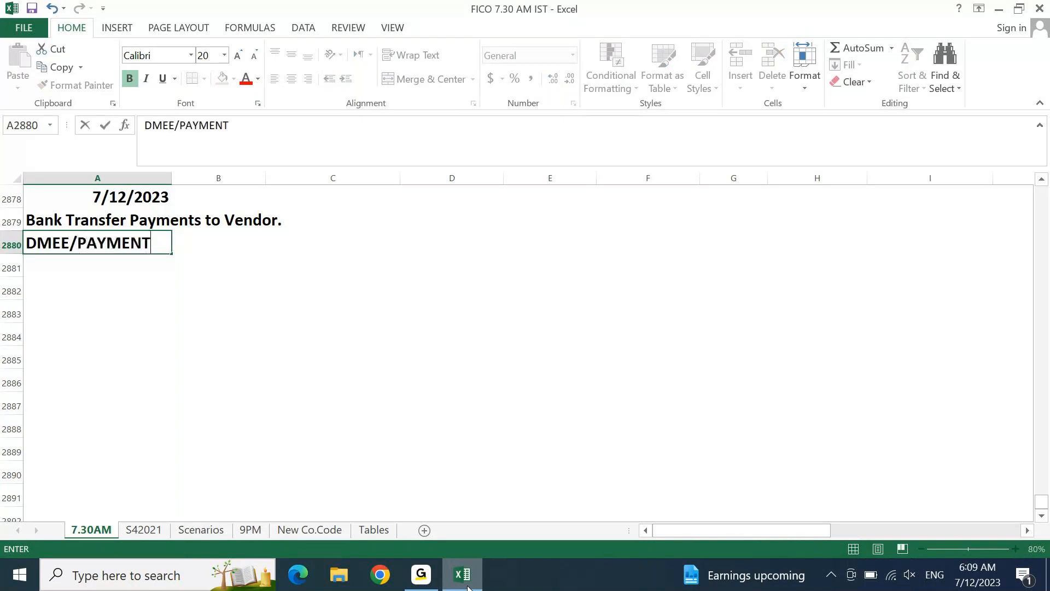
pyautogui.write(' MEDIUM W')
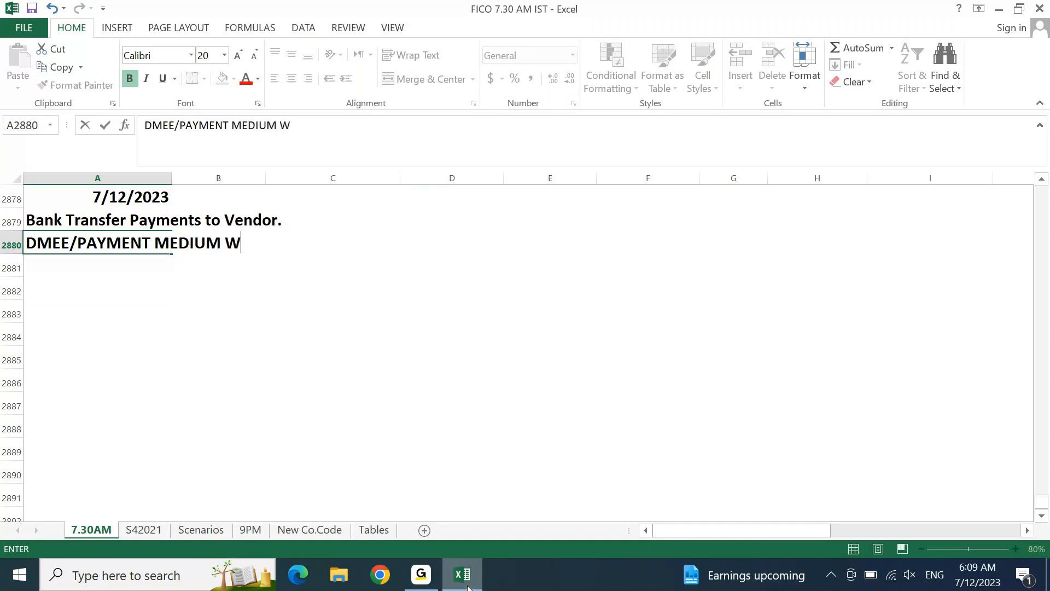
pyautogui.write('ORKBENCH')
pyautogui.press('Return')
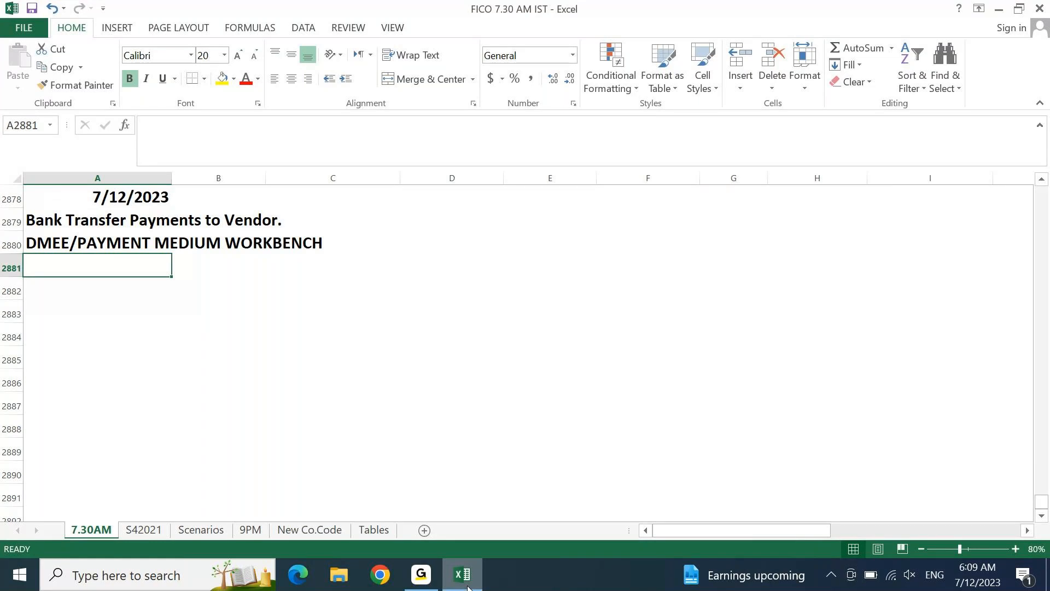
pyautogui.press('Return')
# - Enter the label 'EX 1:' and insert a blank row above it
pyautogui.press('Return')
pyautogui.press('Up')
pyautogui.press('Up')
pyautogui.write('EX 1:')
pyautogui.press('Return')
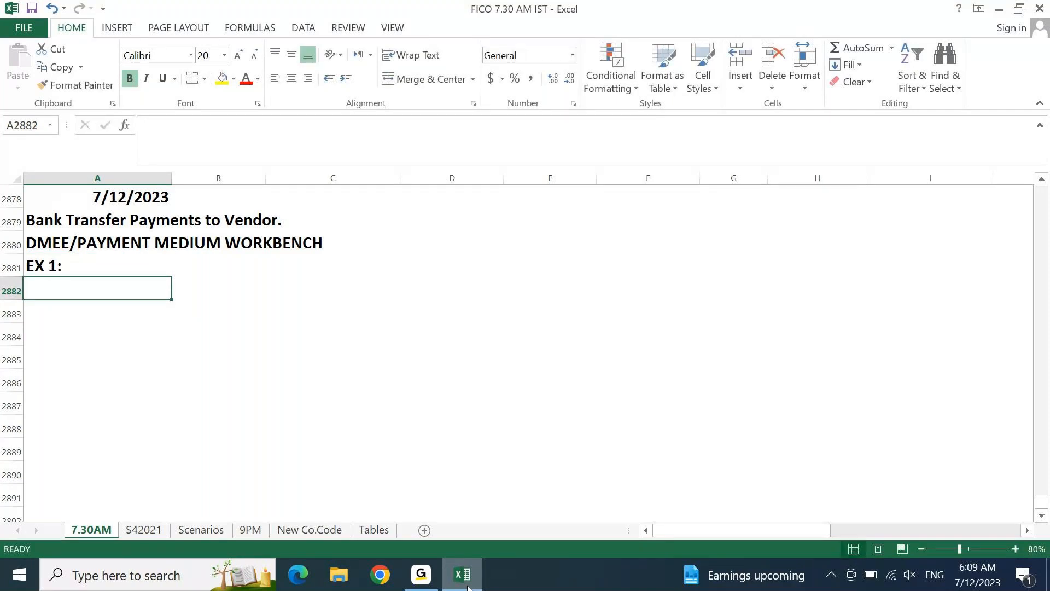
pyautogui.press('Up')
pyautogui.hotkey('alt', 'i')
pyautogui.press('r')
pyautogui.press('Down')
pyautogui.press('Right')
pyautogui.press('Left')
# - Extend the EX 1 line to record 13000 paid to the payee's HDFC Bank account
pyautogui.press('F2')
pyautogui.write('Paid ')
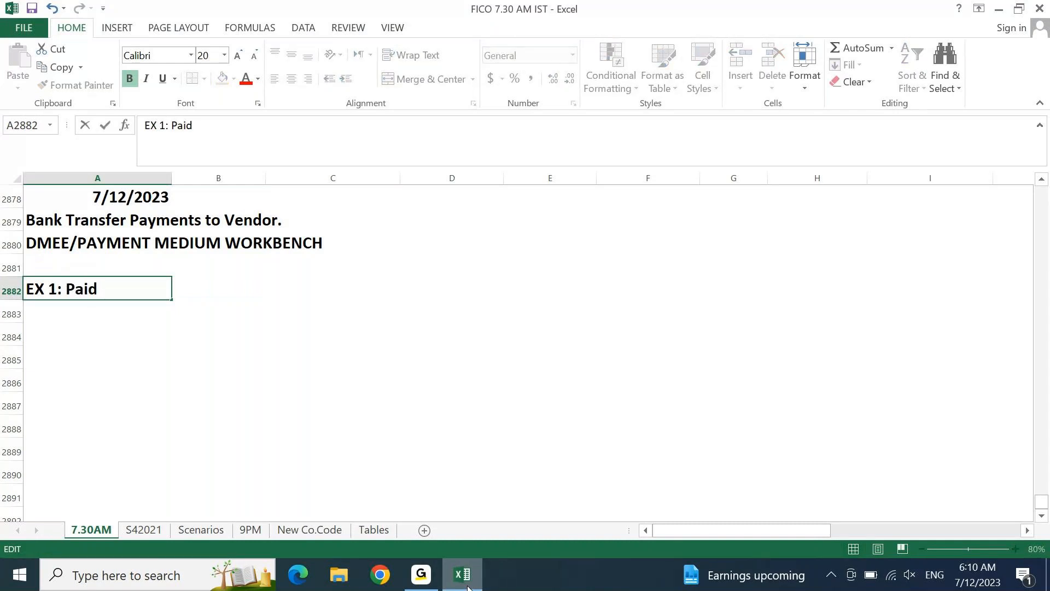
pyautogui.write('10000')
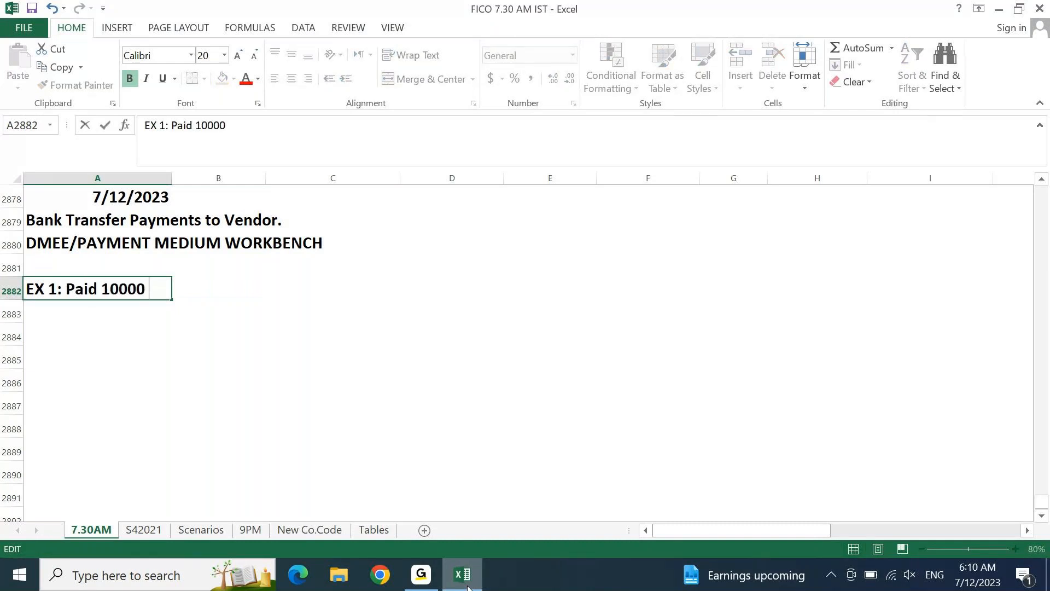
pyautogui.press('BackSpace')
pyautogui.press('BackSpace')
pyautogui.press('BackSpace')
pyautogui.press('BackSpace')
pyautogui.press('BackSpace')
pyautogui.press('BackSpace')
pyautogui.press('BackSpace')
pyautogui.write('13000 to')
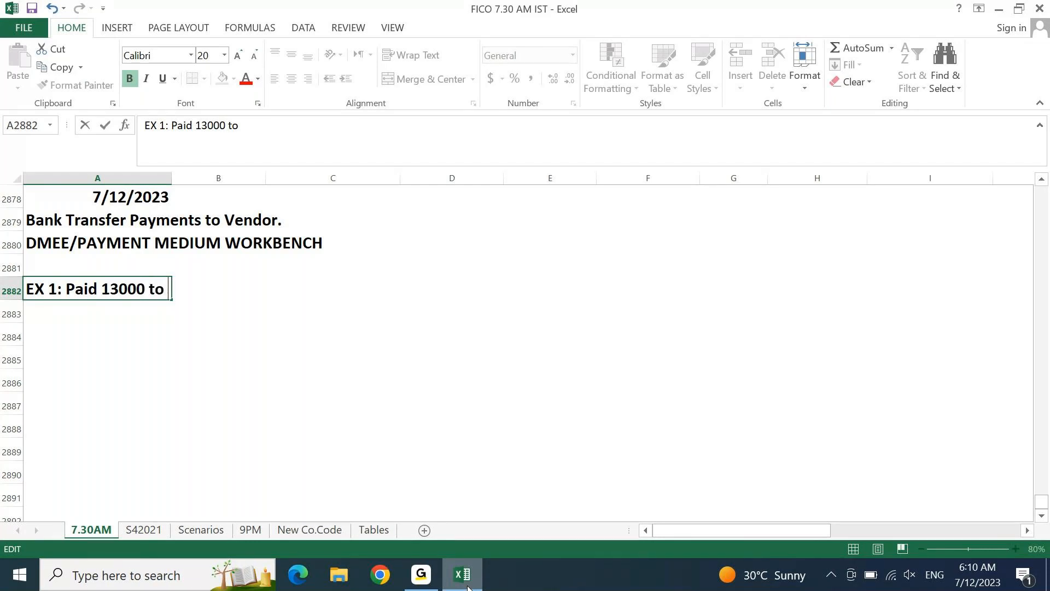
pyautogui.write(' Mr.')
pyautogui.write('Prasad ')
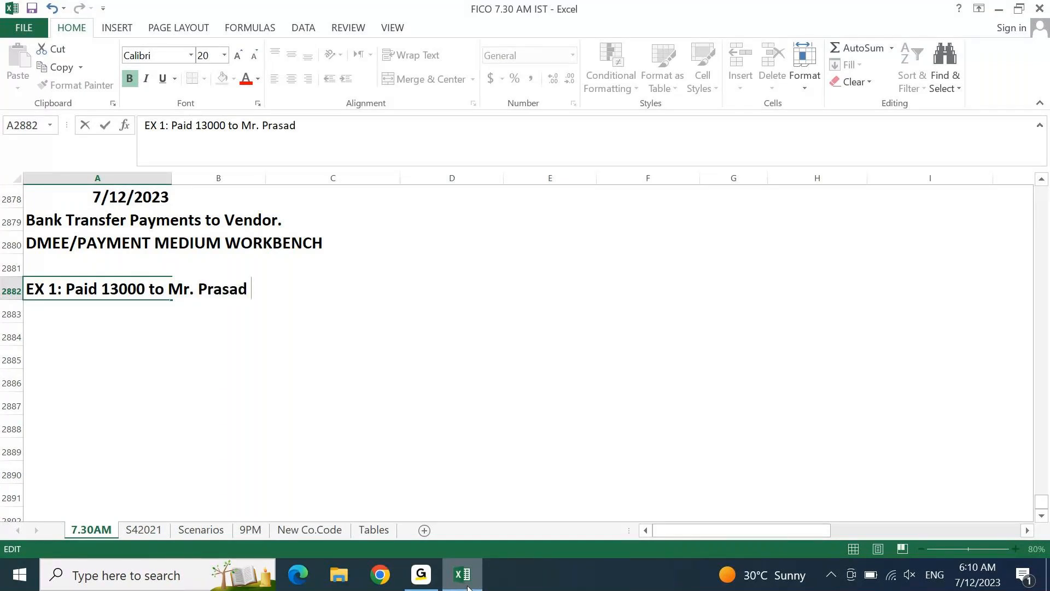
pyautogui.write('to his HDFC Bank Account..')
pyautogui.press('Return')
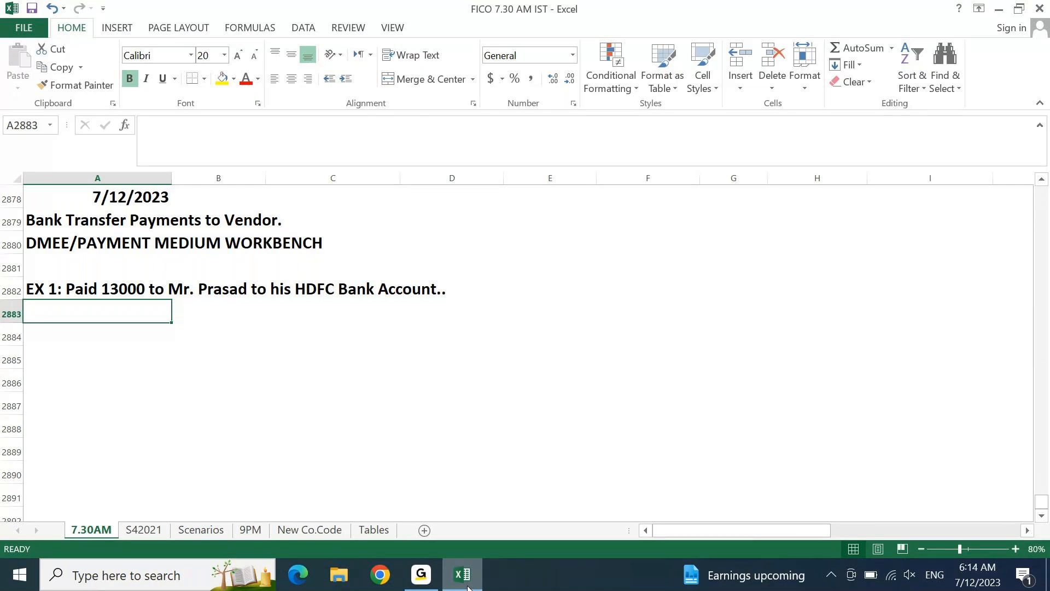
# - Add 'Vendor Bank Details...' beneath the example, then minimize Excel to show the desktop
pyautogui.press('Down')
pyautogui.press('Up')
pyautogui.press('Down')
pyautogui.press('Up')
pyautogui.write('Vendor Bank Details')
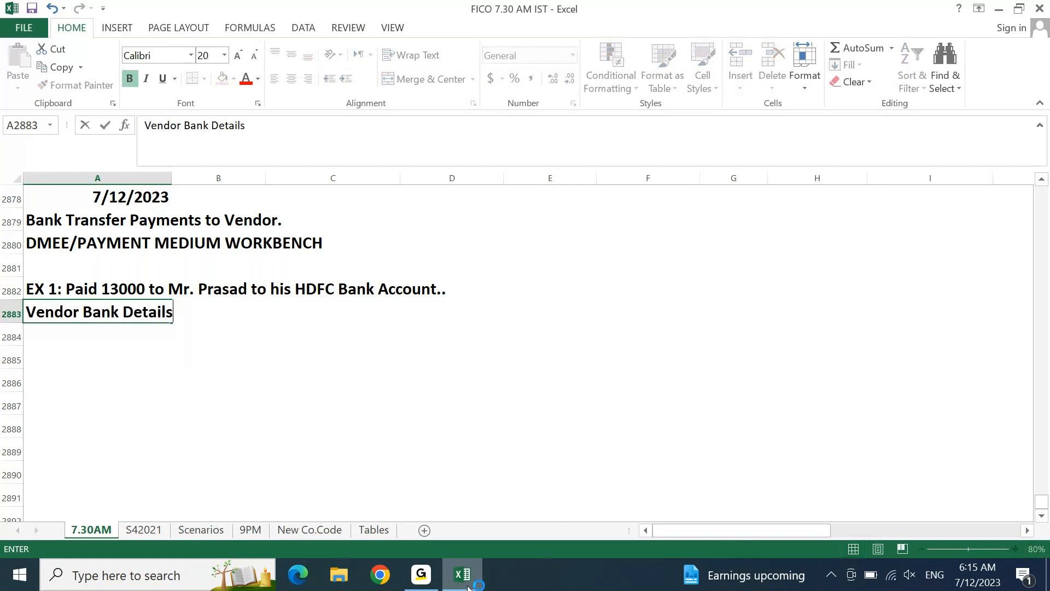
pyautogui.write('...')
pyautogui.press('Return')
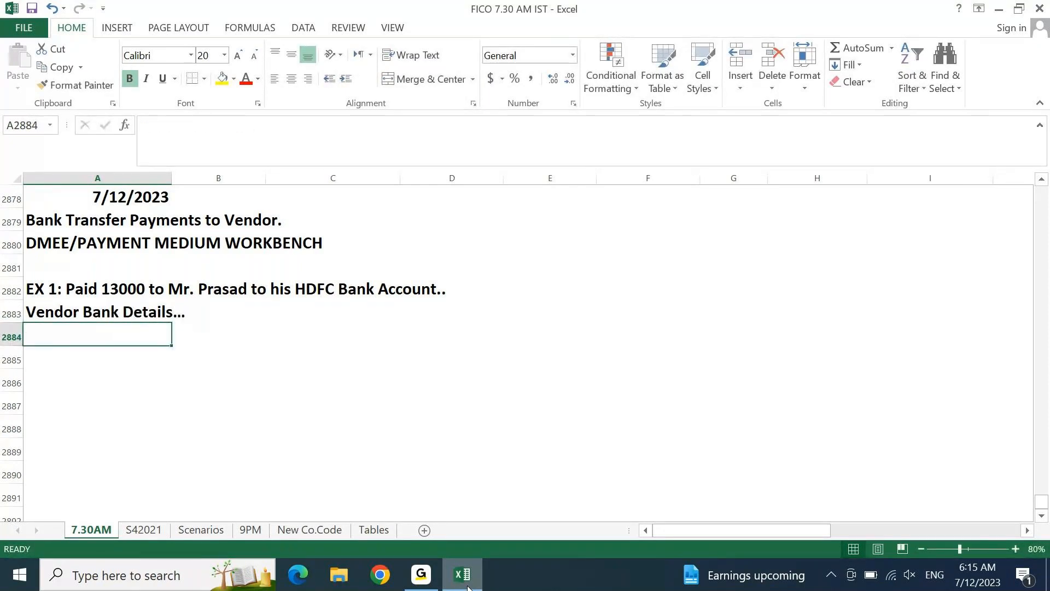
pyautogui.press('Up')
pyautogui.press('Up')
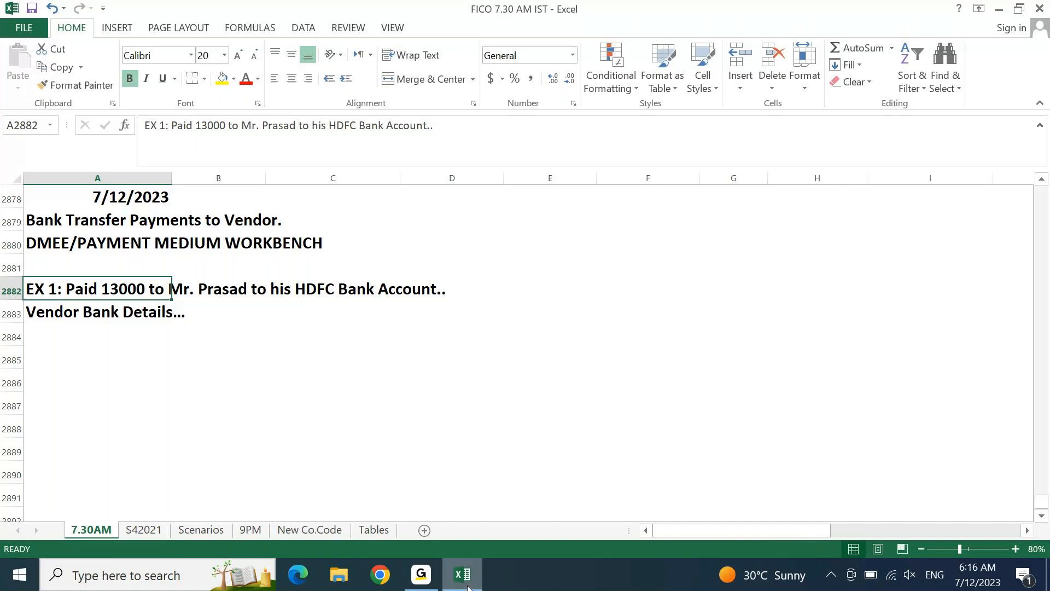
pyautogui.click(333, 400)
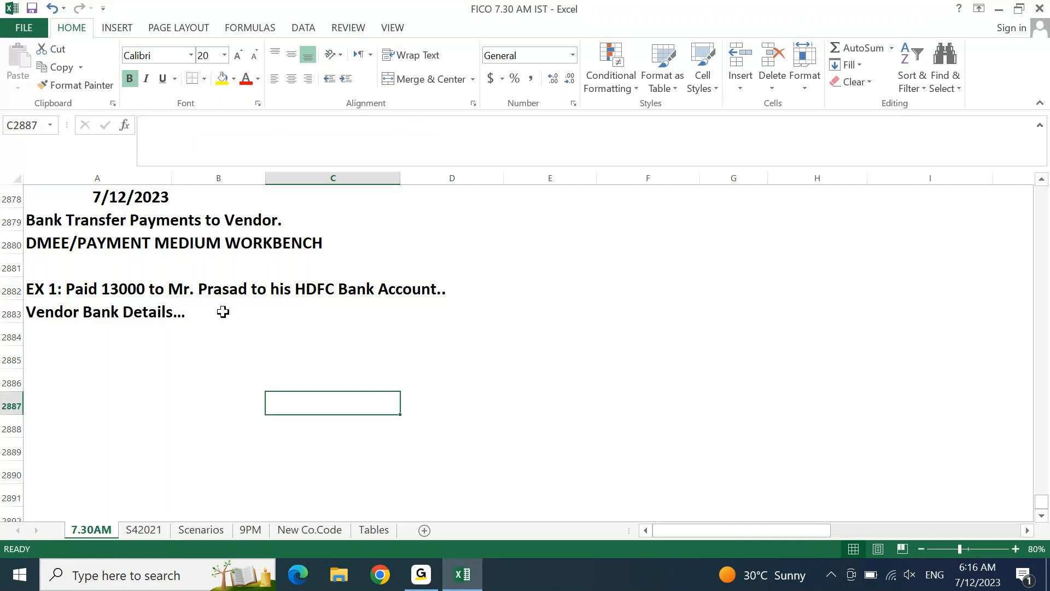
pyautogui.press('super+d')
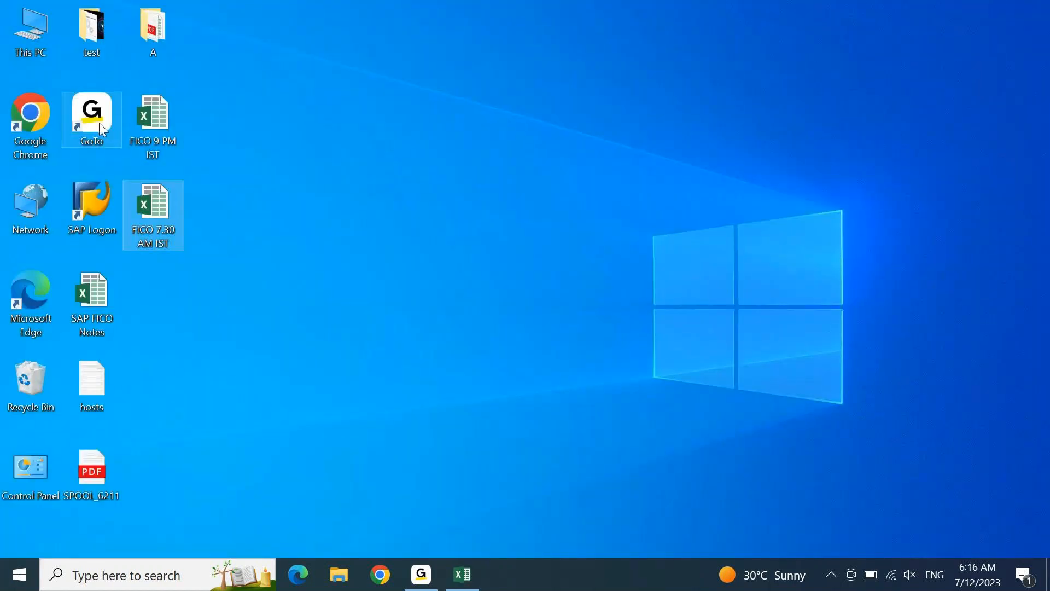
# - Log on to the S4 1909 system from SAP Logon with the user name and password
pyautogui.doubleClick(102, 215)
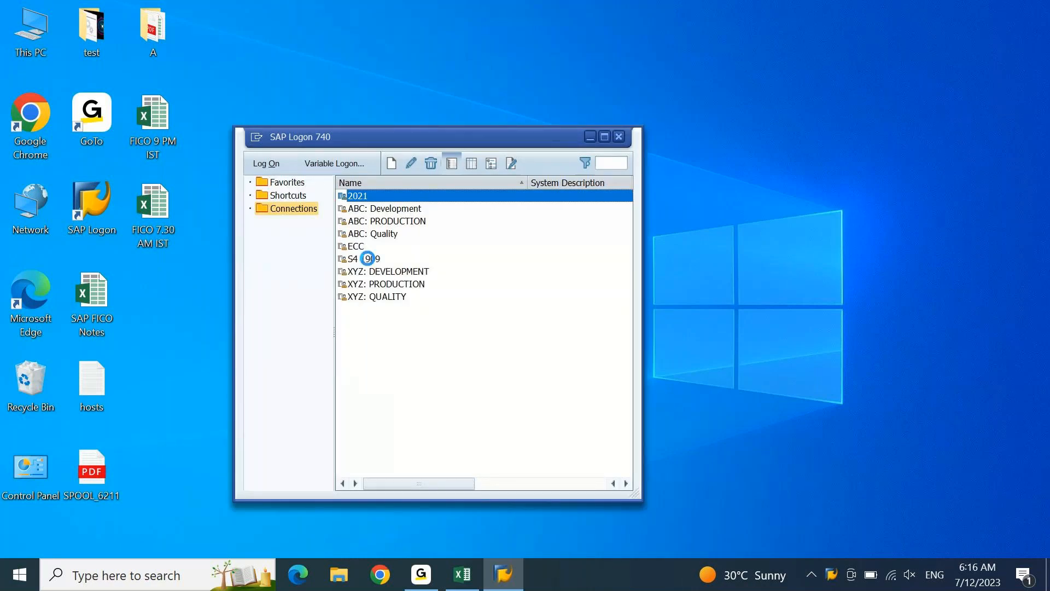
pyautogui.click(369, 258)
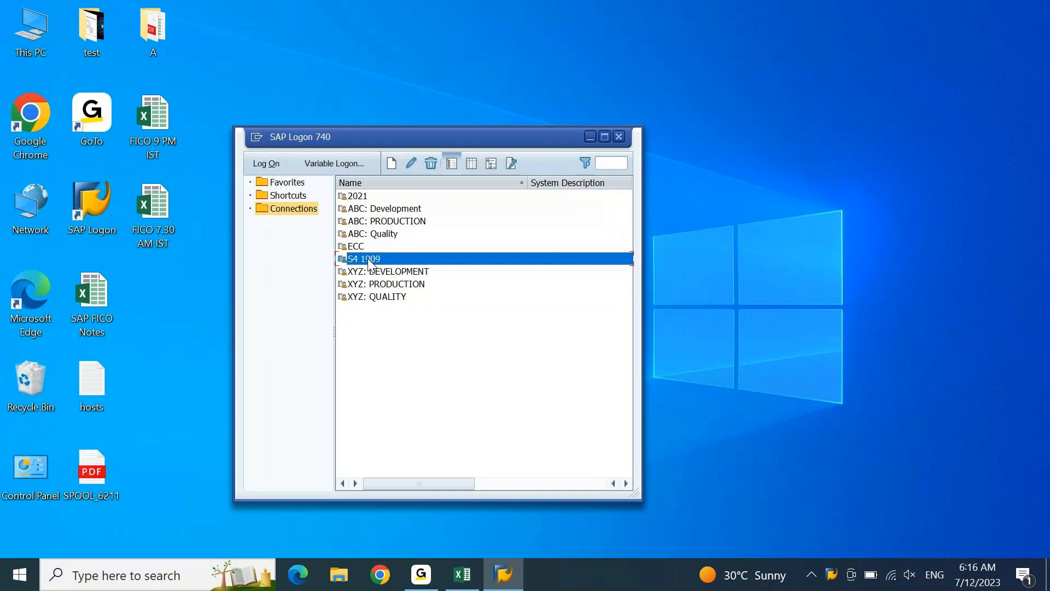
pyautogui.doubleClick(369, 260)
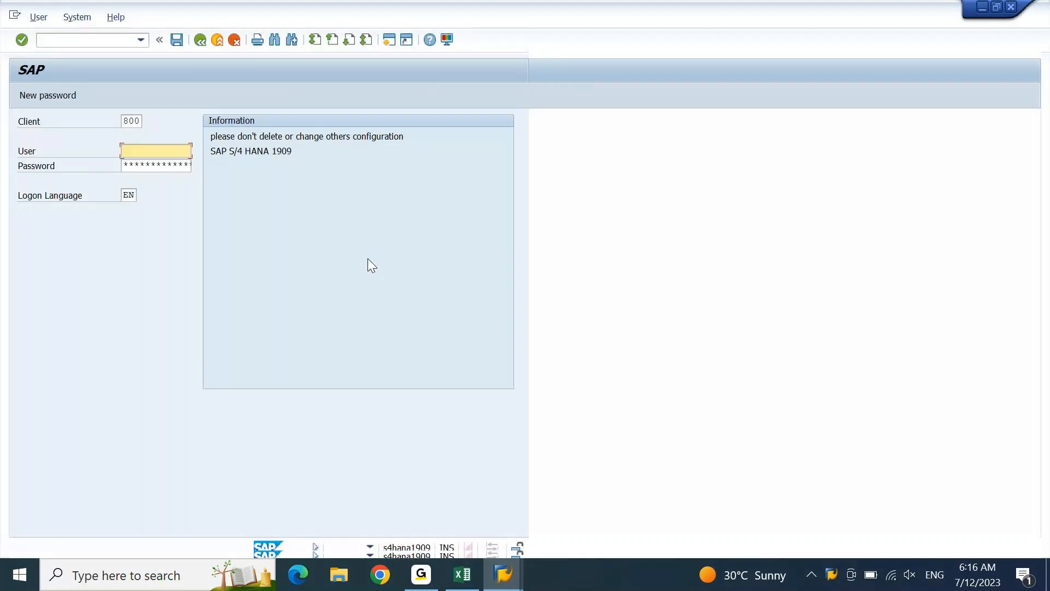
pyautogui.write('a')
pyautogui.press('Down')
pyautogui.press('Tab')
pyautogui.write('*******')
pyautogui.press('Return')
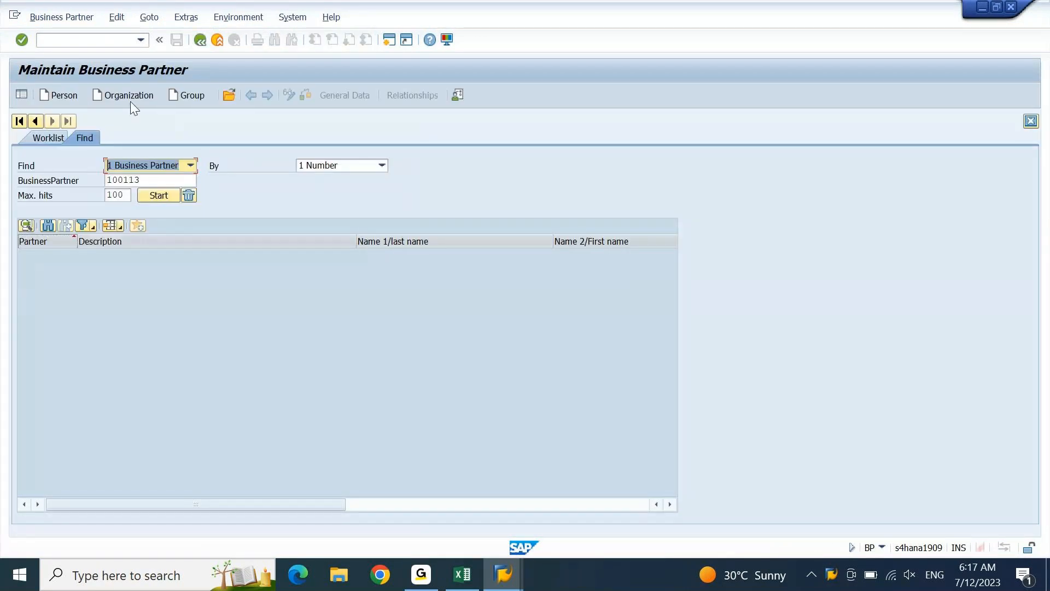
# - Start a new person business partner and browse the grouping list
pyautogui.click(76, 98)
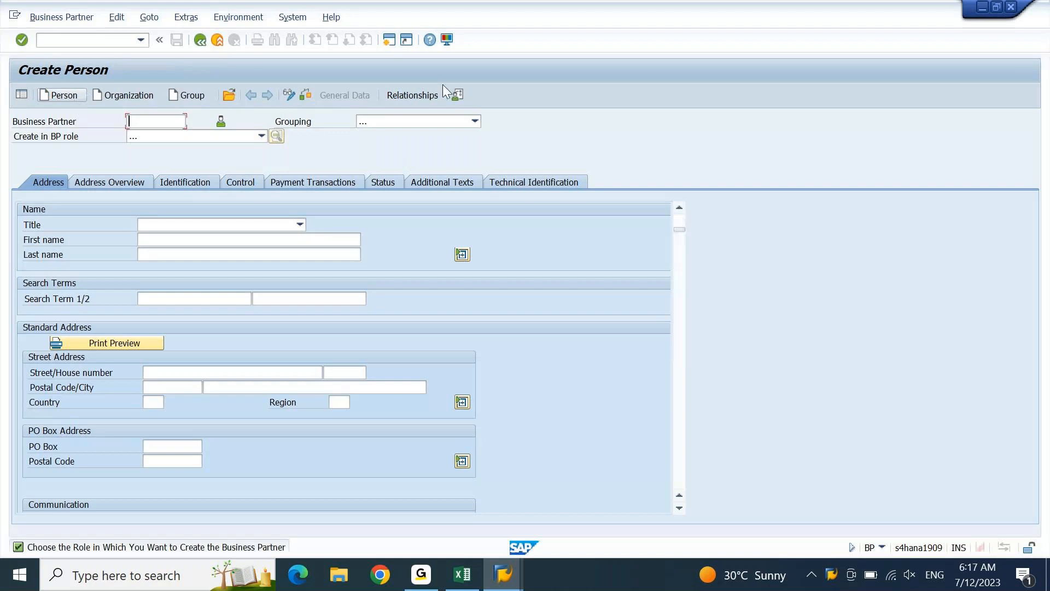
pyautogui.click(471, 122)
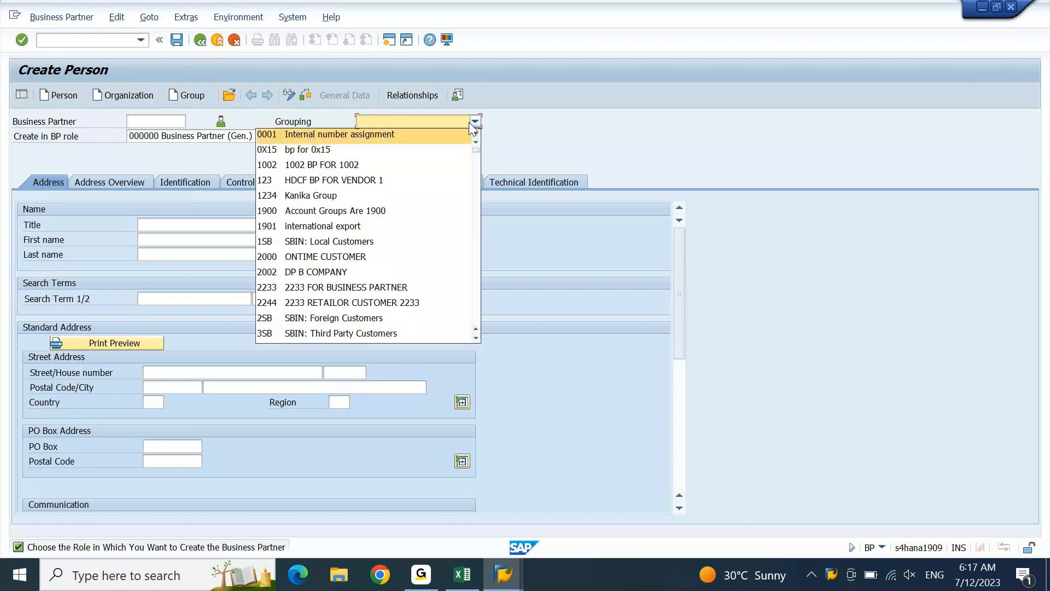
pyautogui.moveTo(476, 150); pyautogui.dragTo(476, 278)
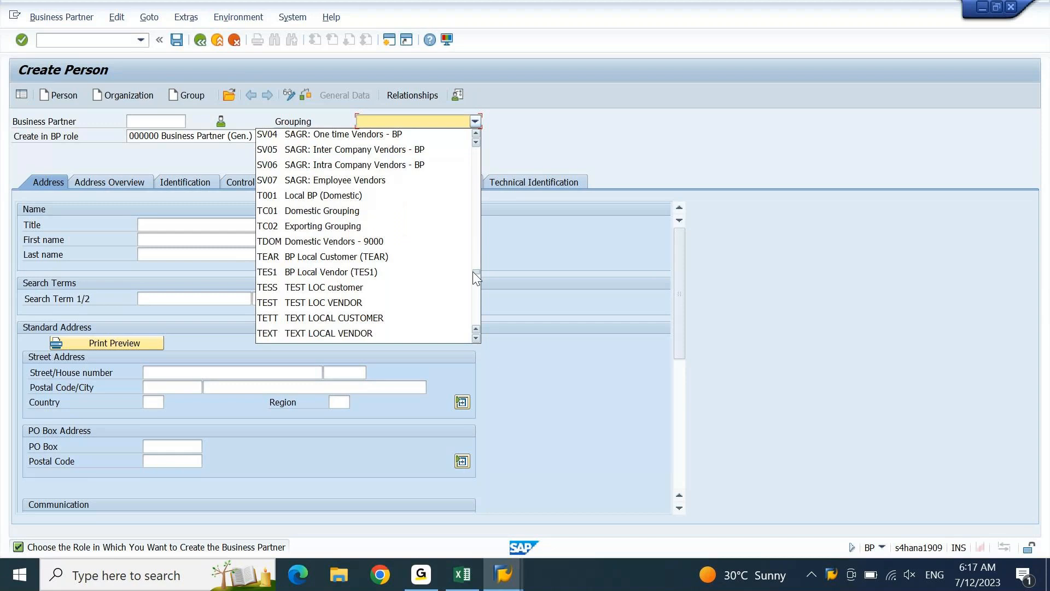
pyautogui.moveTo(474, 272); pyautogui.dragTo(471, 317)
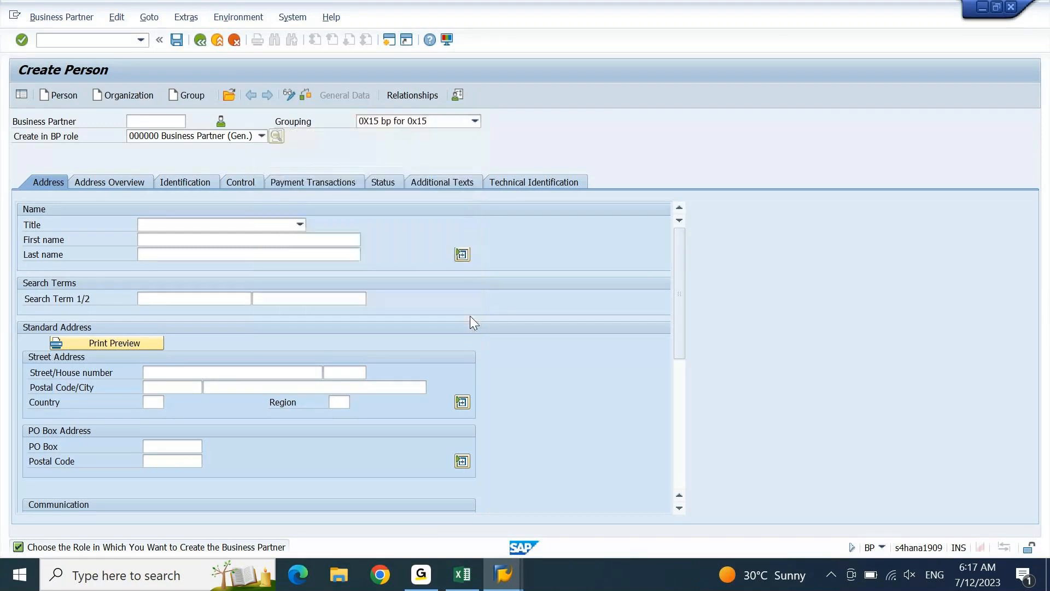
# - Select grouping ZV01 DEGR: Local Vendors for the new person
pyautogui.click(475, 120)
pyautogui.press('d')
pyautogui.press('g')
pyautogui.press('r')
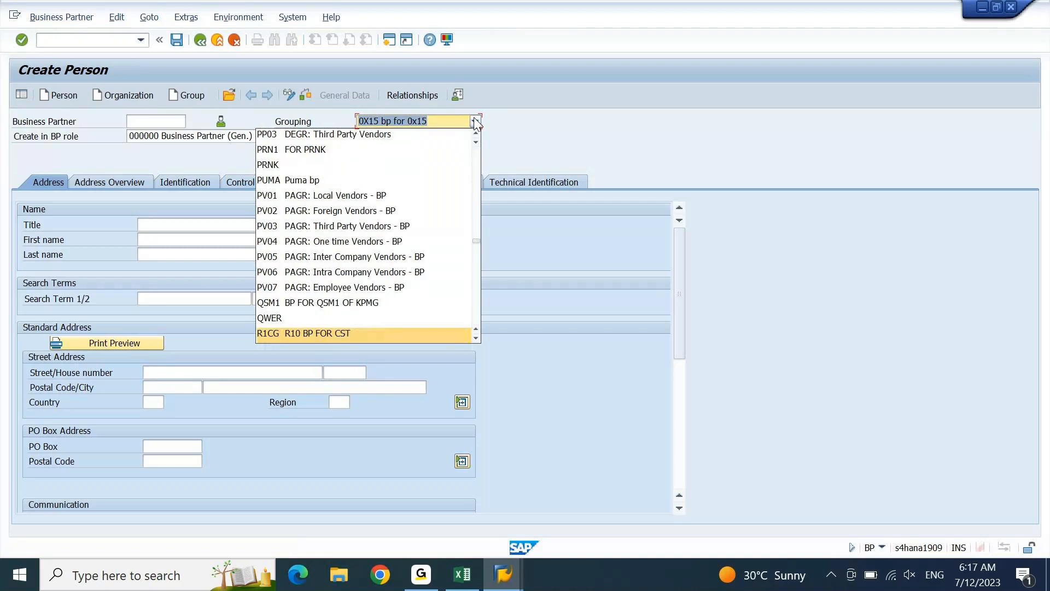
pyautogui.press('d')
pyautogui.press('f')
pyautogui.press('f')
pyautogui.press('f')
pyautogui.press('f')
pyautogui.press('f')
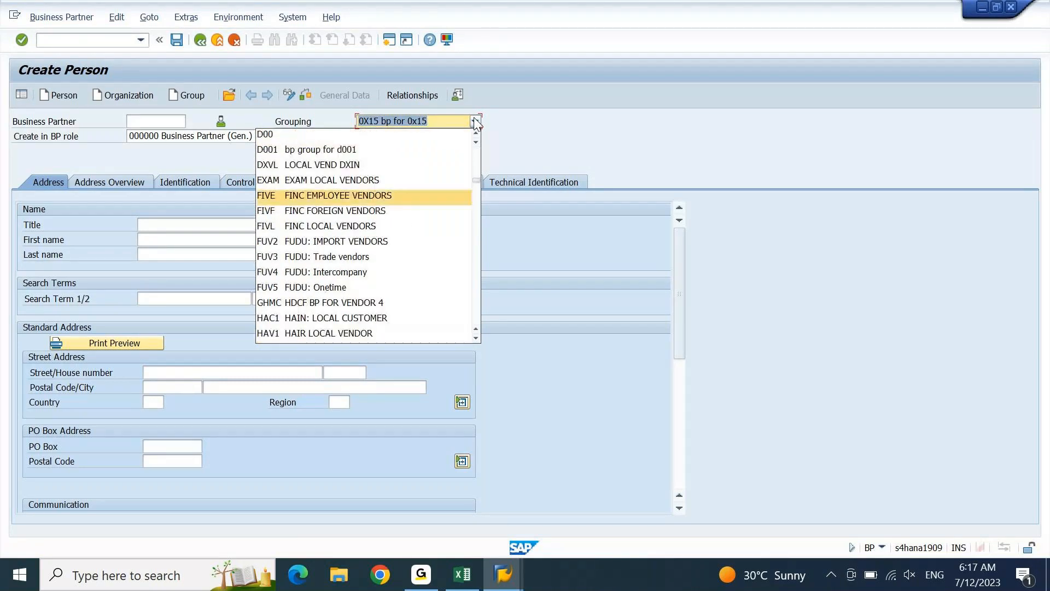
pyautogui.press('Down')
pyautogui.press('Down')
pyautogui.press('Down')
pyautogui.press('Down')
pyautogui.press('Down')
pyautogui.press('Down')
pyautogui.press('Down')
pyautogui.press('Down')
pyautogui.press('Down')
pyautogui.press('Down')
pyautogui.press('Down')
pyautogui.press('Down')
pyautogui.press('Down')
pyautogui.press('Down')
pyautogui.press('Down')
pyautogui.press('Down')
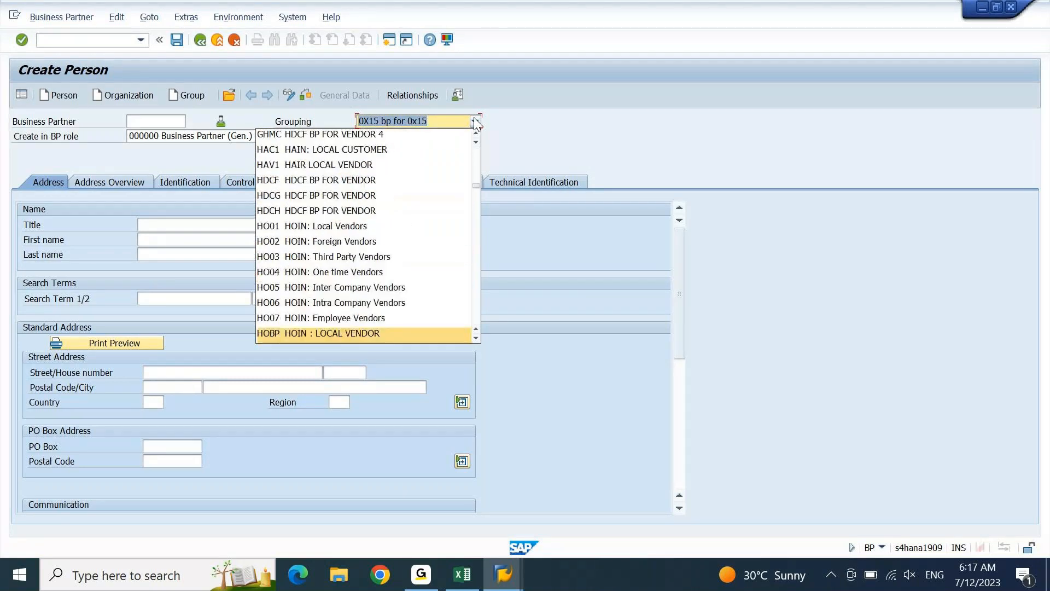
pyautogui.press('Down')
pyautogui.press('Down')
pyautogui.press('Down')
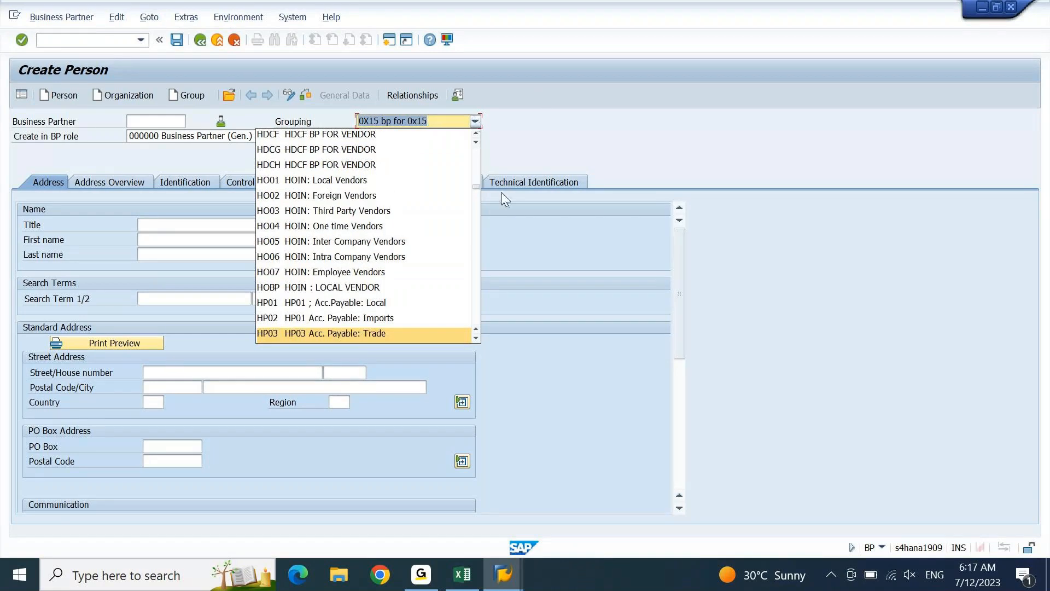
pyautogui.moveTo(477, 188); pyautogui.dragTo(474, 317)
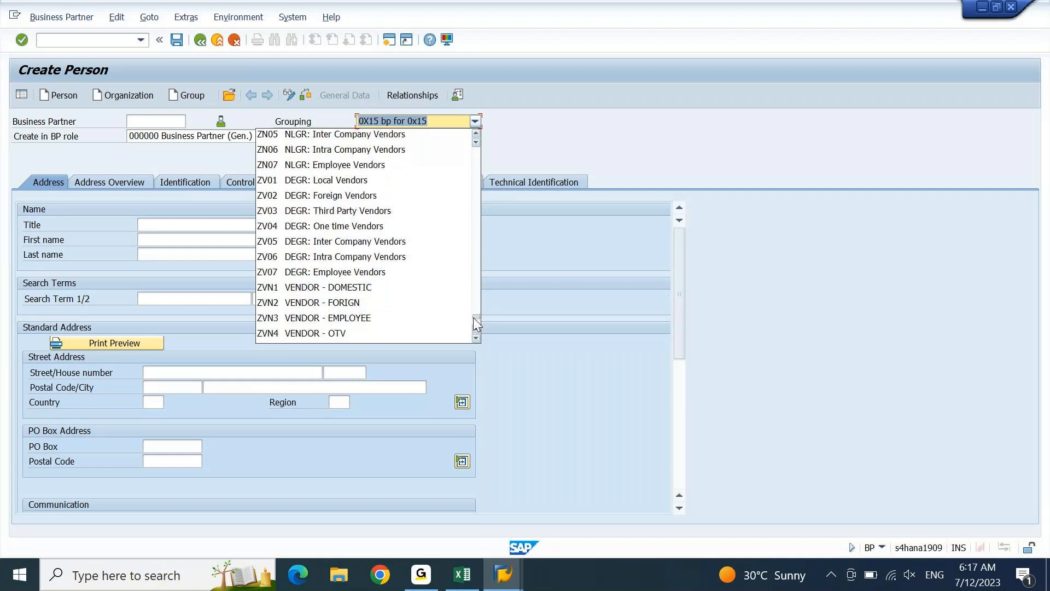
pyautogui.click(348, 186)
pyautogui.click(300, 224)
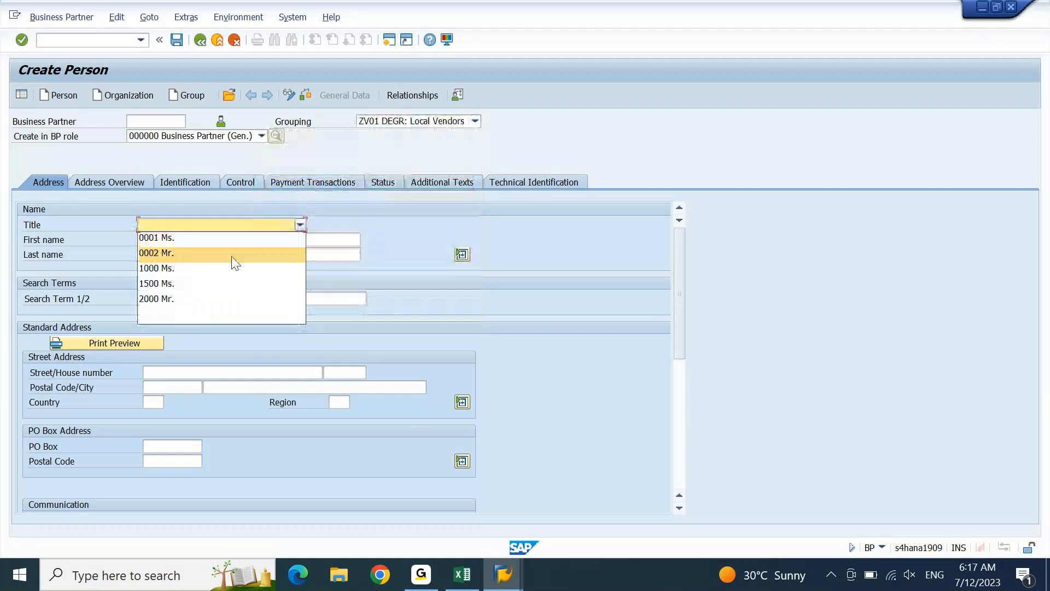
# - Set title 0002 Mr. and enter the person's first name and search term
pyautogui.click(233, 255)
pyautogui.click(241, 239)
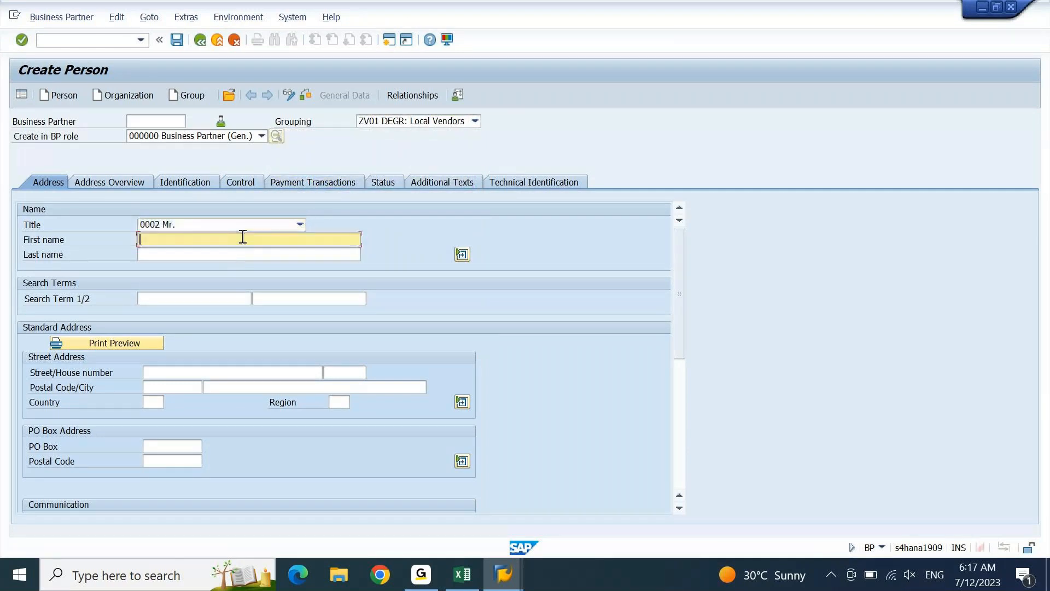
pyautogui.press('BackSpace')
pyautogui.write('P')
pyautogui.write('rsa')
pyautogui.write('d')
pyautogui.write('a')
pyautogui.press('Tab')
pyautogui.press('Tab')
pyautogui.write('Prasad')
# - Enter the street, house number, postal code and city, with country IN and region 36 Telangana
pyautogui.press('Tab')
pyautogui.press('Tab')
pyautogui.press('Tab')
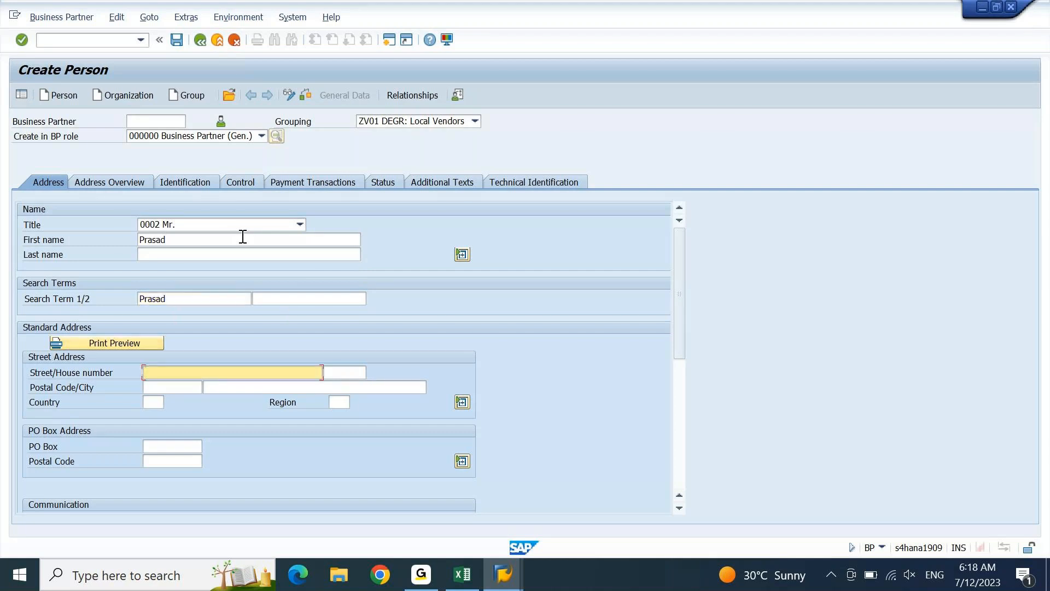
pyautogui.write('street 10')
pyautogui.press('Tab')
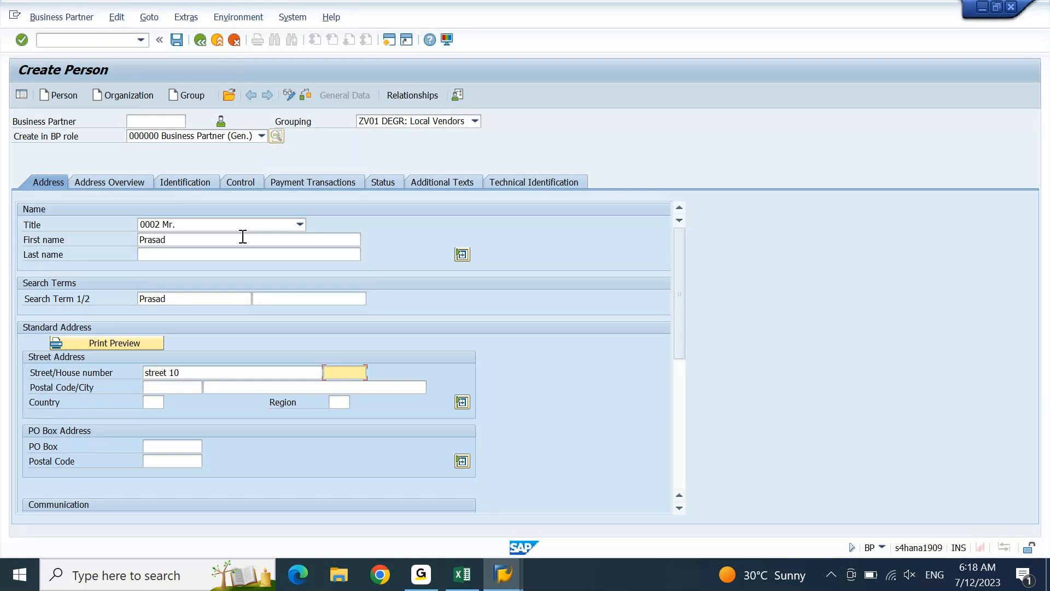
pyautogui.write('109')
pyautogui.press('Tab')
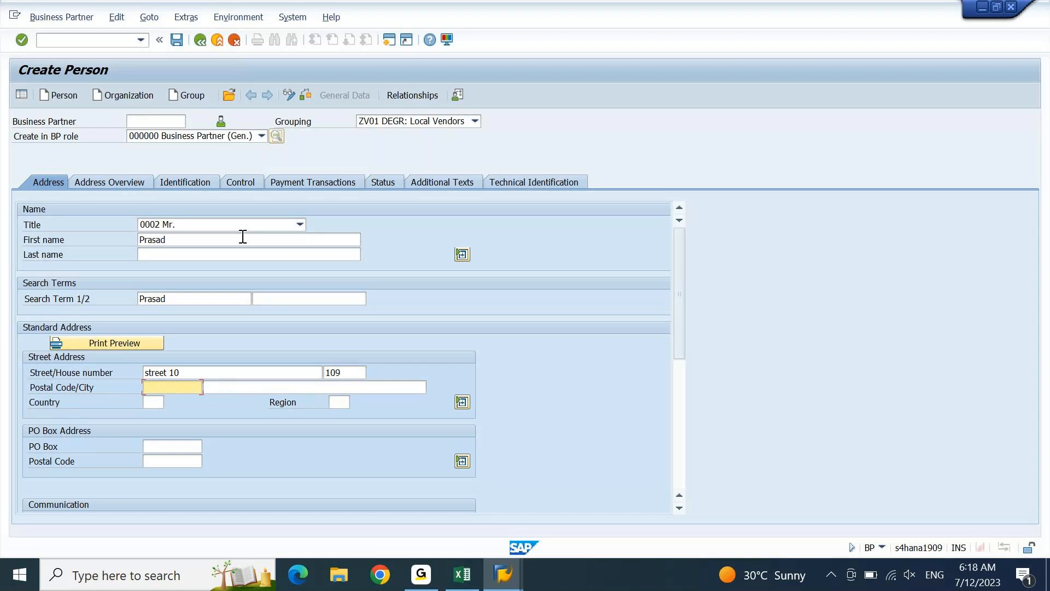
pyautogui.write('500700')
pyautogui.press('Tab')
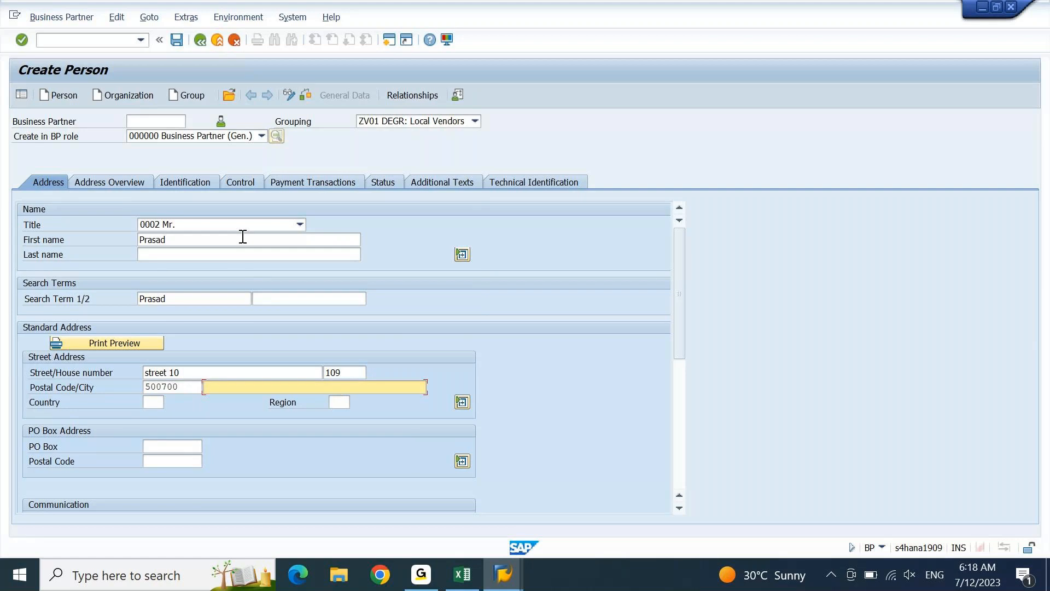
pyautogui.write('hyderabad')
pyautogui.press('Tab')
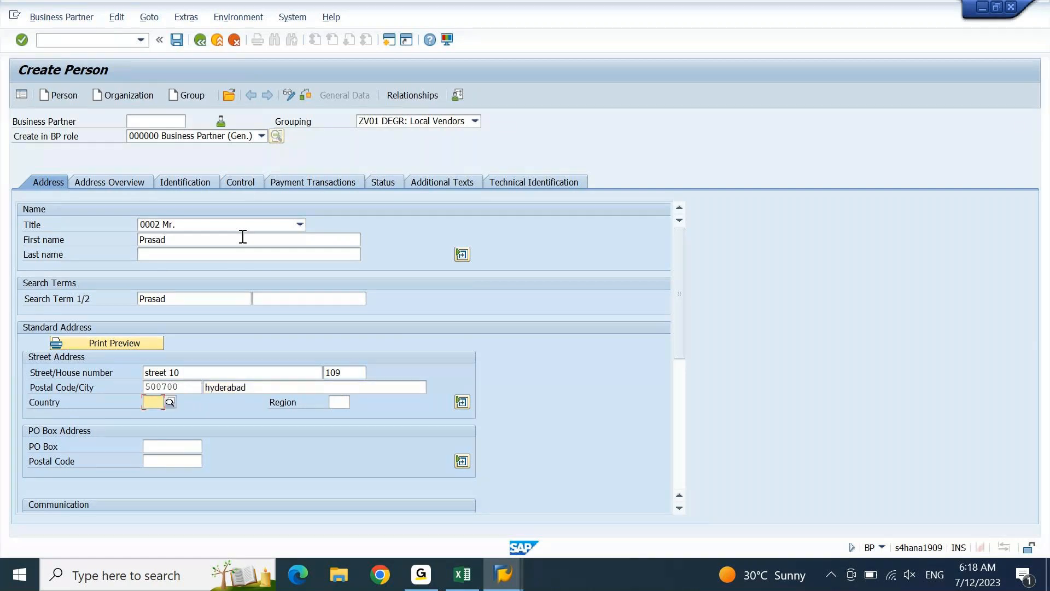
pyautogui.write('in')
pyautogui.press('Tab')
pyautogui.write('3')
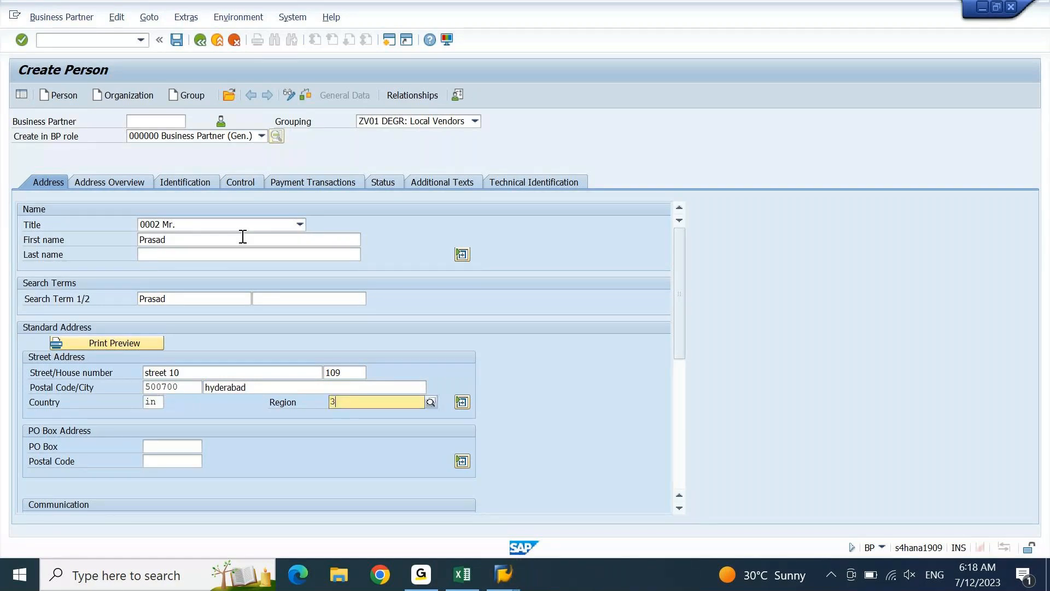
pyautogui.press('Down')
pyautogui.press('Down')
pyautogui.press('Down')
pyautogui.press('Down')
pyautogui.press('Down')
pyautogui.press('Down')
pyautogui.press('Down')
pyautogui.press('Return')
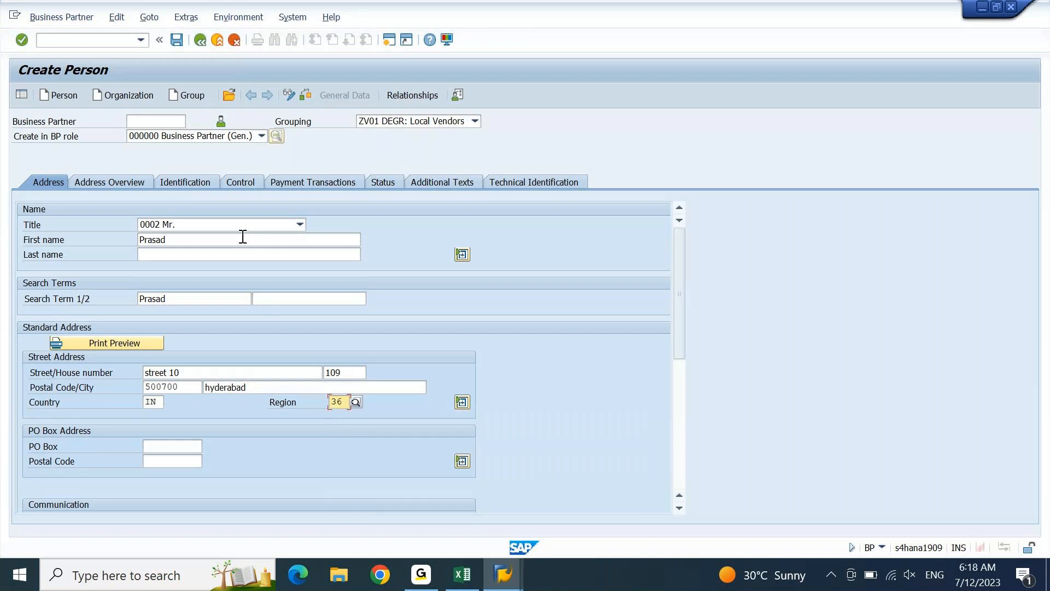
# - Review the Address tab fields and save the new person business partner
pyautogui.moveTo(684, 283); pyautogui.dragTo(680, 345)
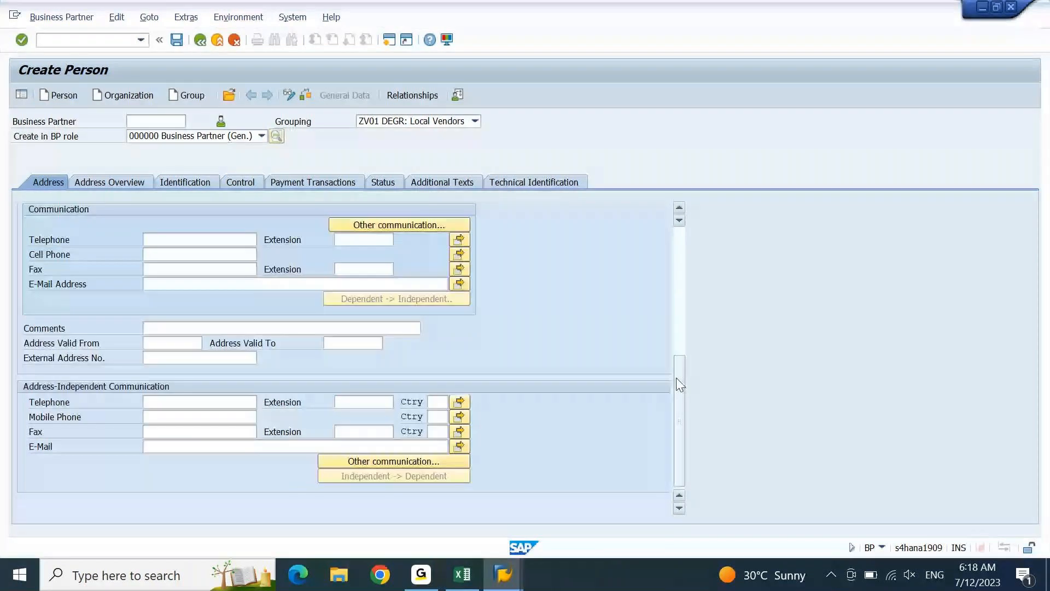
pyautogui.moveTo(680, 424); pyautogui.dragTo(646, 384)
pyautogui.click(183, 45)
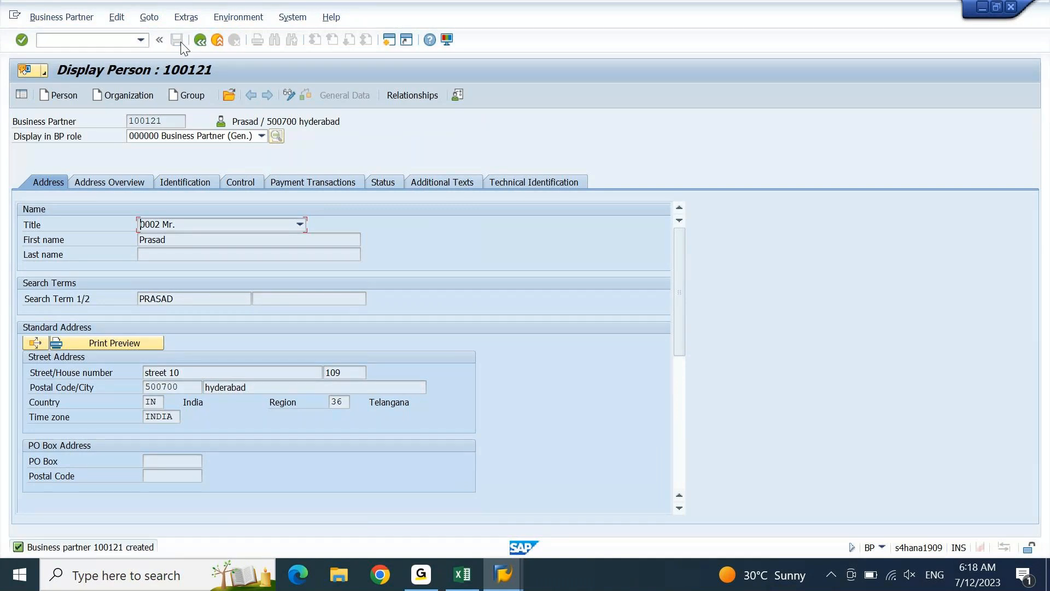
# - Switch partner 100121 to change mode and show its Payment Transactions tab
pyautogui.click(290, 95)
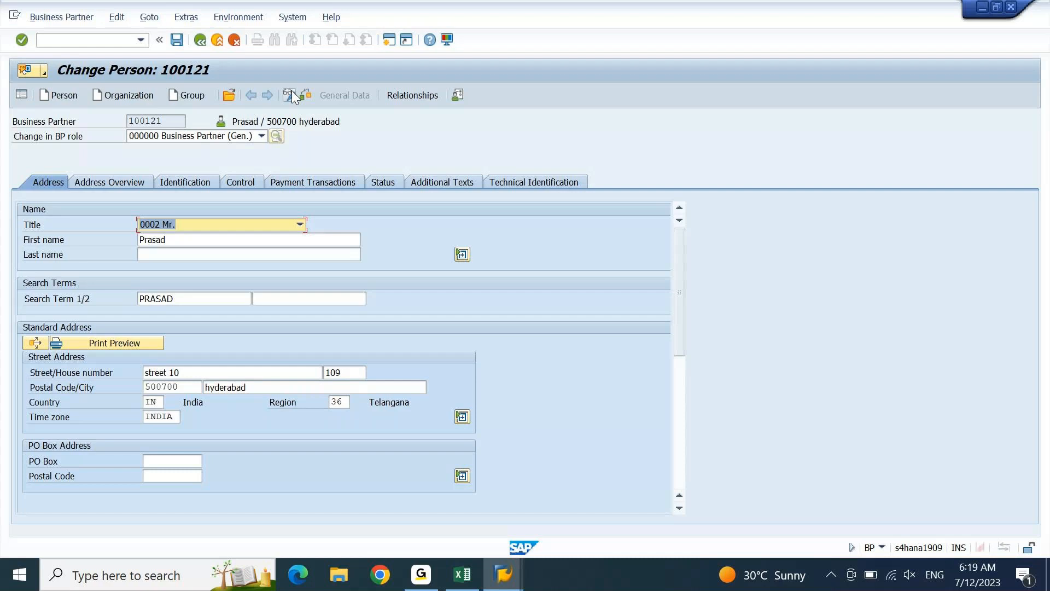
pyautogui.click(329, 184)
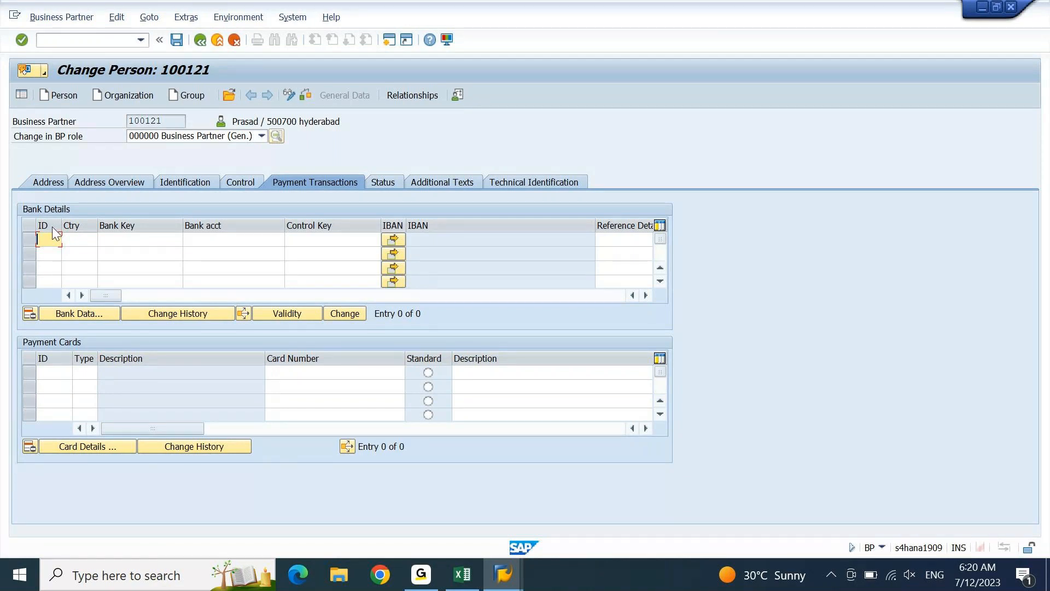
# - Add bank details row ID 01 with country IN and bank key HDFC005566
pyautogui.click(23, 245)
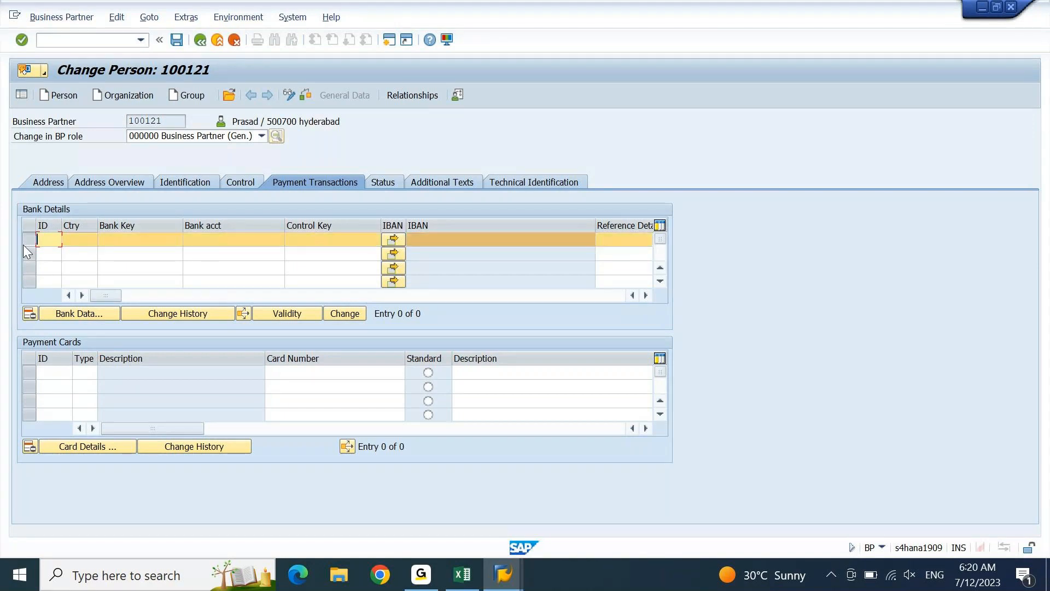
pyautogui.click(23, 244)
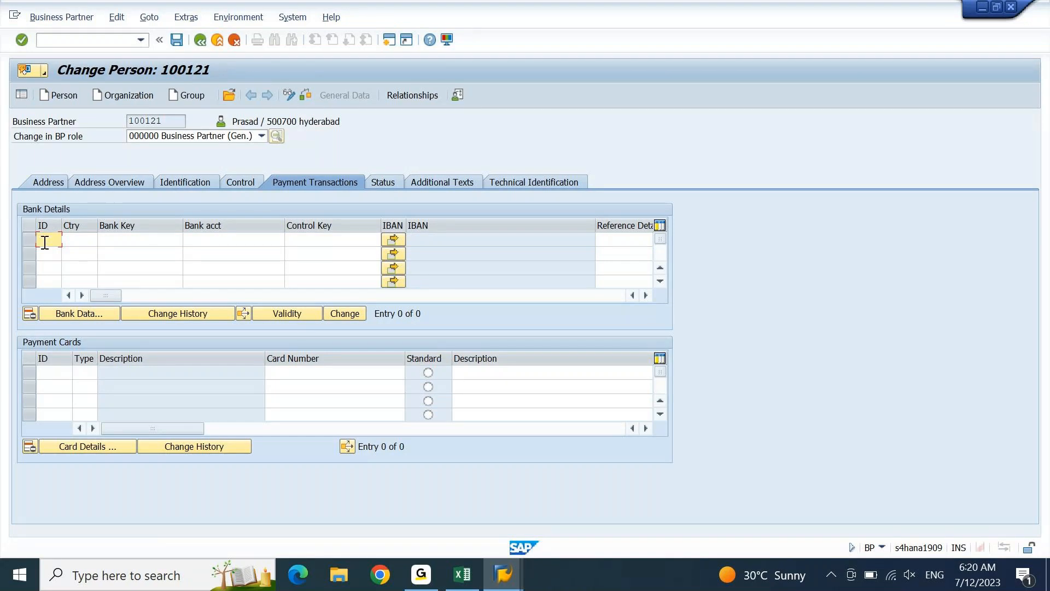
pyautogui.write('0112')
pyautogui.press('BackSpace')
pyautogui.press('BackSpace')
pyautogui.press('Tab')
pyautogui.write('in')
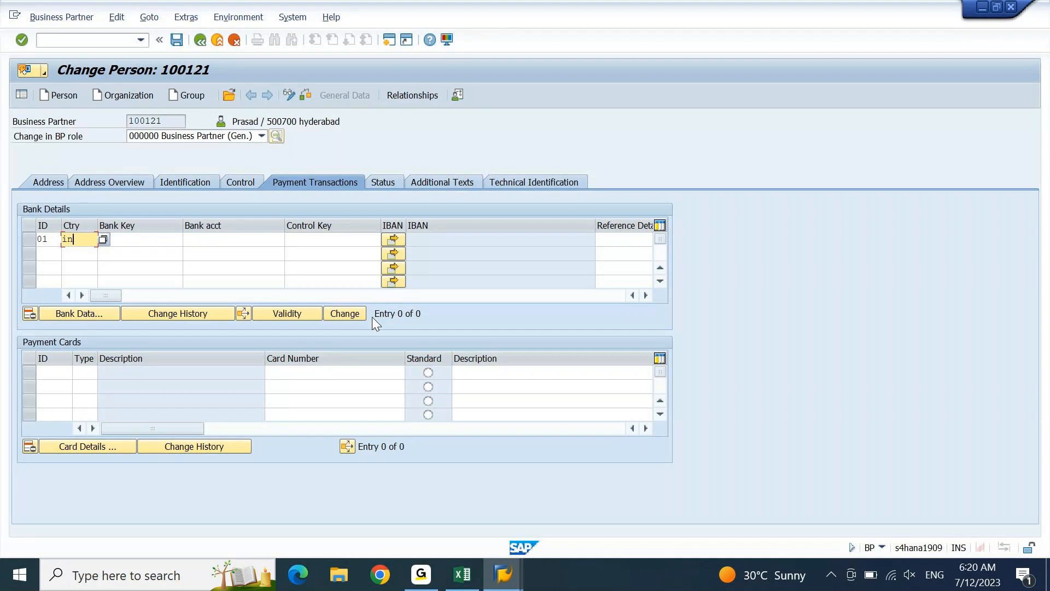
pyautogui.press('Tab')
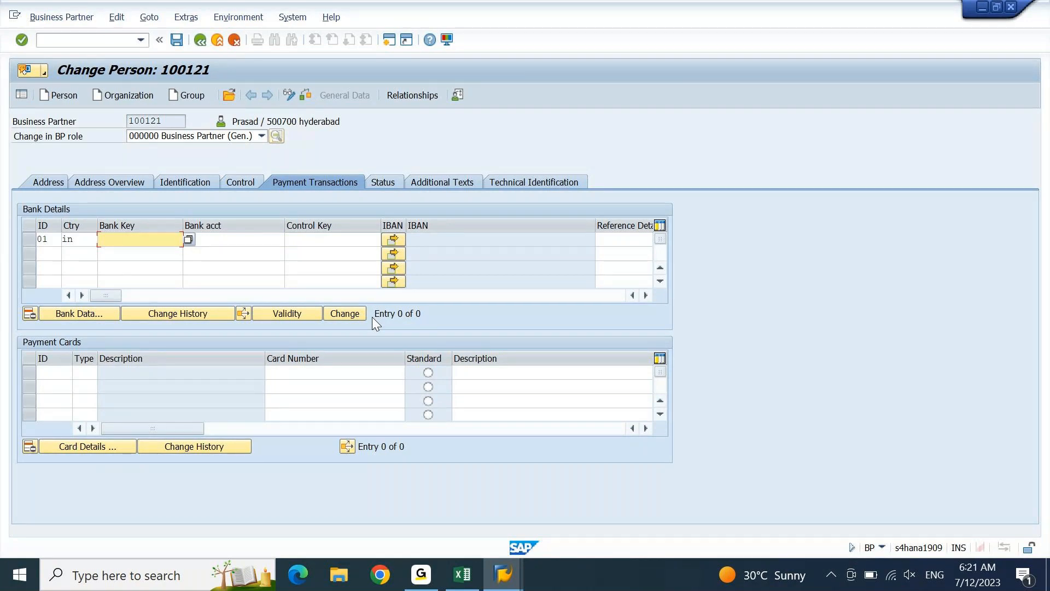
pyautogui.write('HDFC005566')
pyautogui.press('Return')
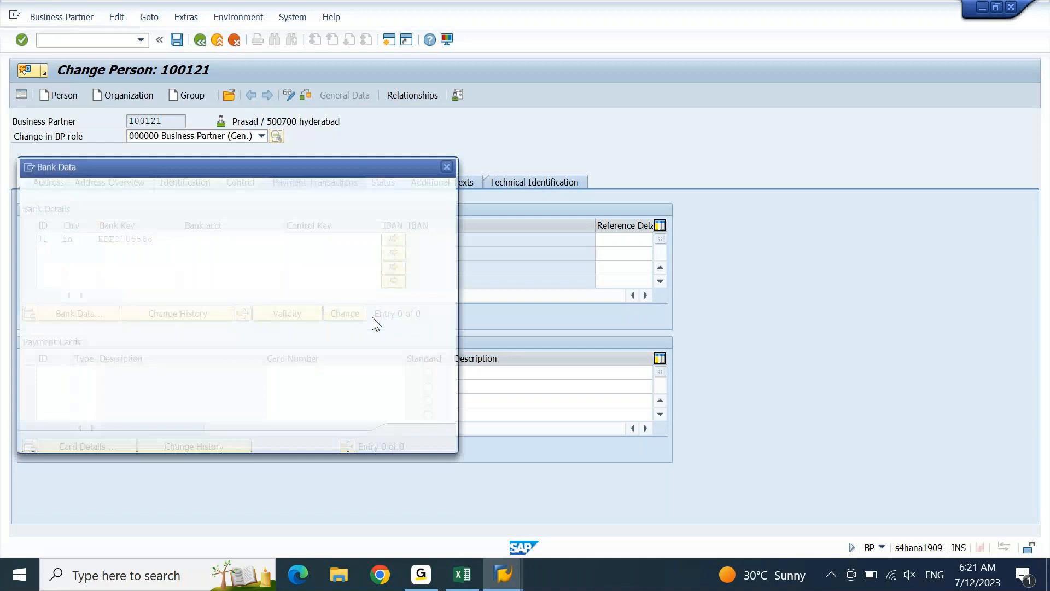
# - Close the Bank Data prompt for HDFC005566 unfilled and revalidate, showing the bank doesn't exist for IN
pyautogui.moveTo(342, 163); pyautogui.dragTo(750, 73)
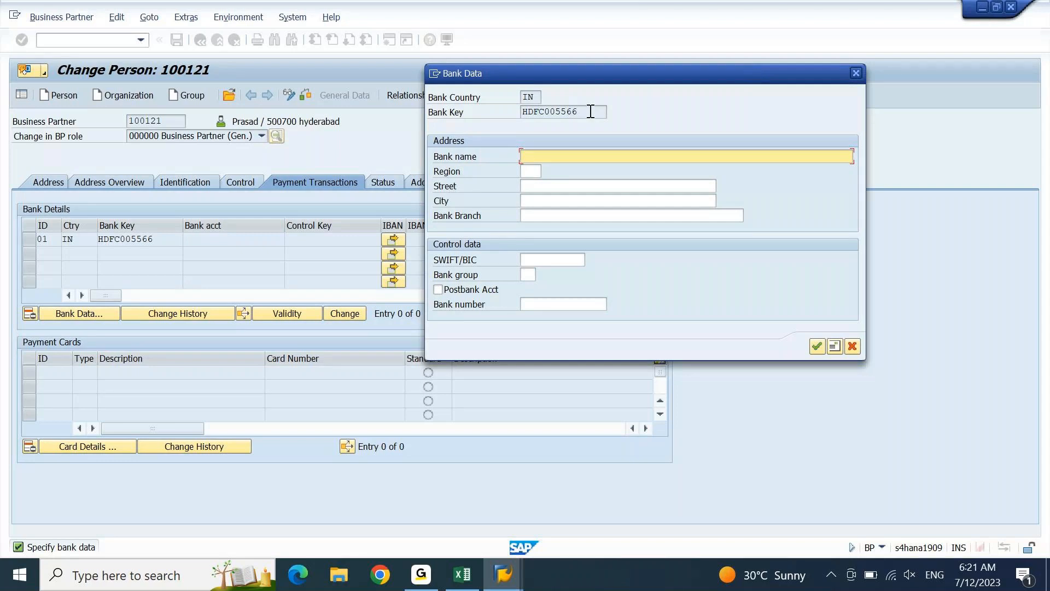
pyautogui.moveTo(590, 111); pyautogui.dragTo(505, 117)
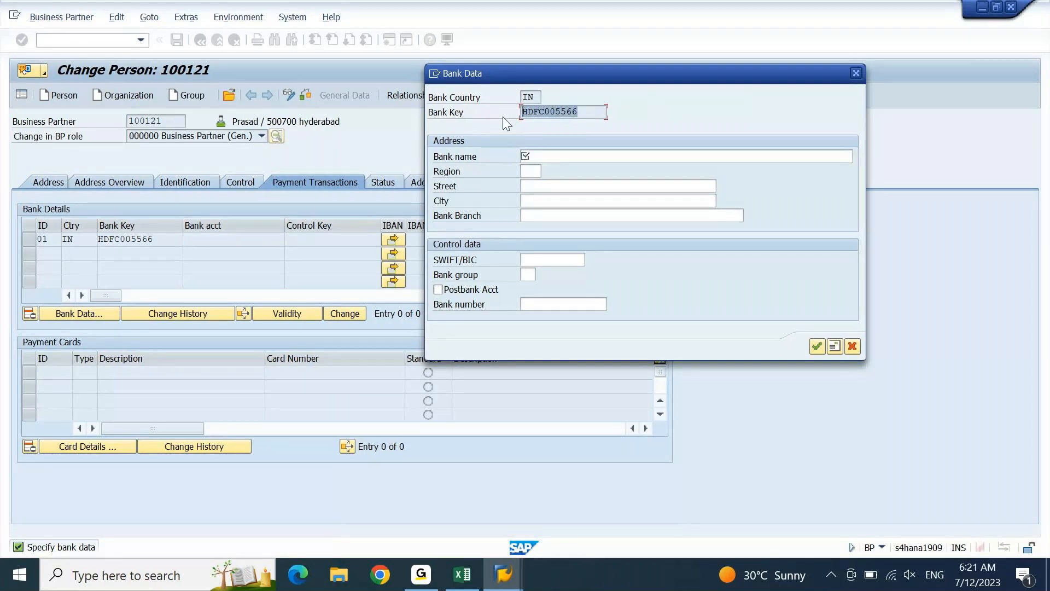
pyautogui.click(599, 107)
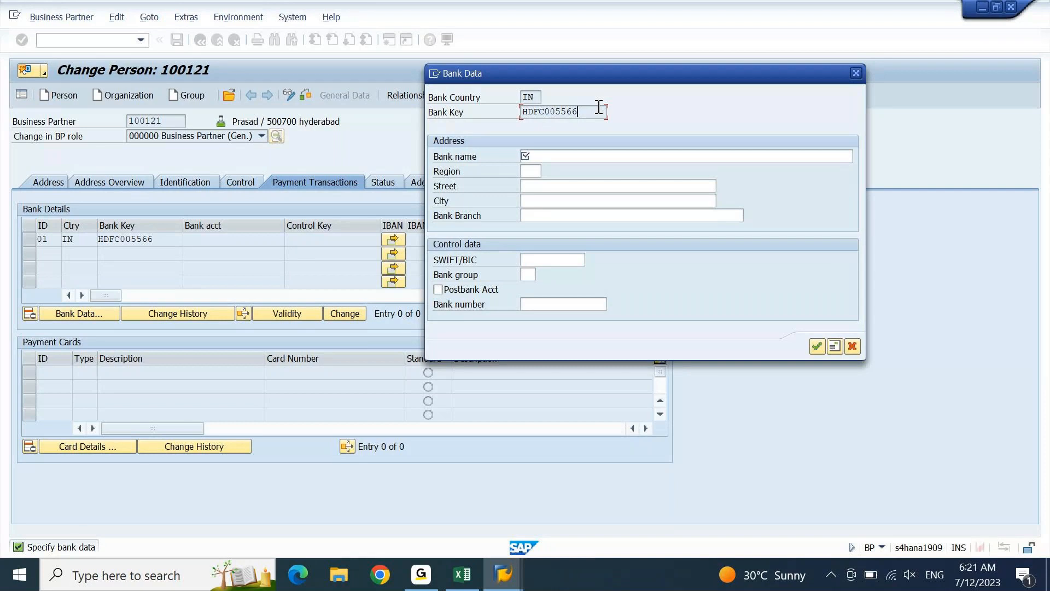
pyautogui.click(855, 73)
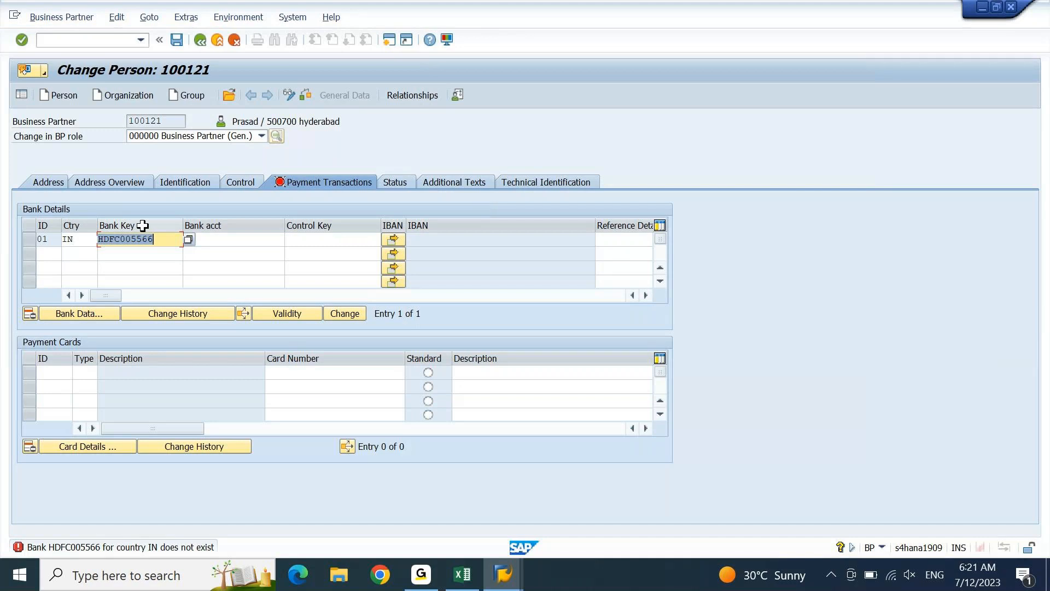
pyautogui.press('Return')
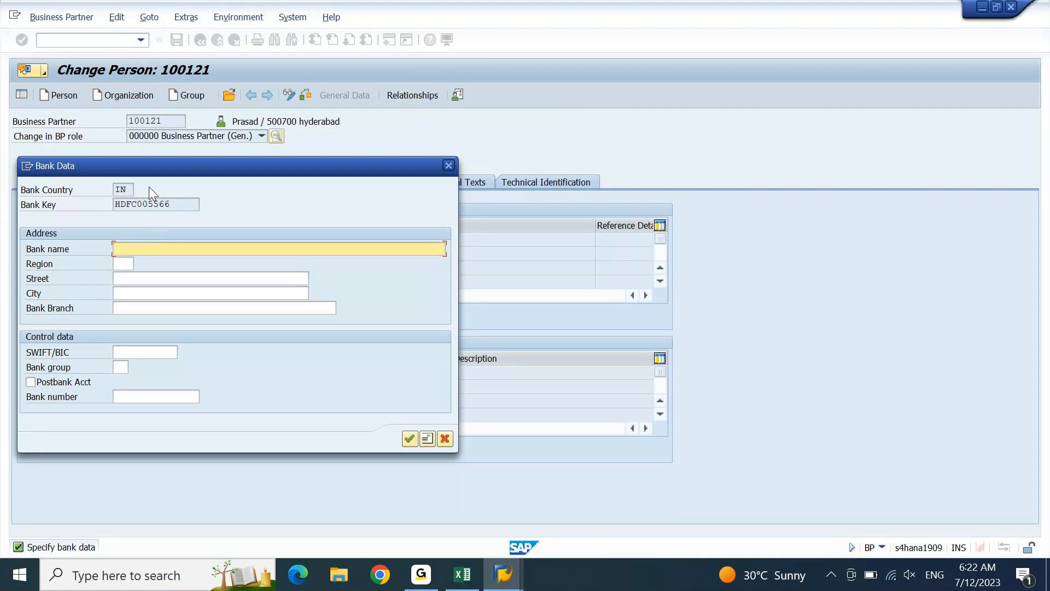
# - Enter bank name HDFC BANK and region 36 (Telangana) for bank key HDFC005566
pyautogui.click(137, 189)
pyautogui.click(138, 206)
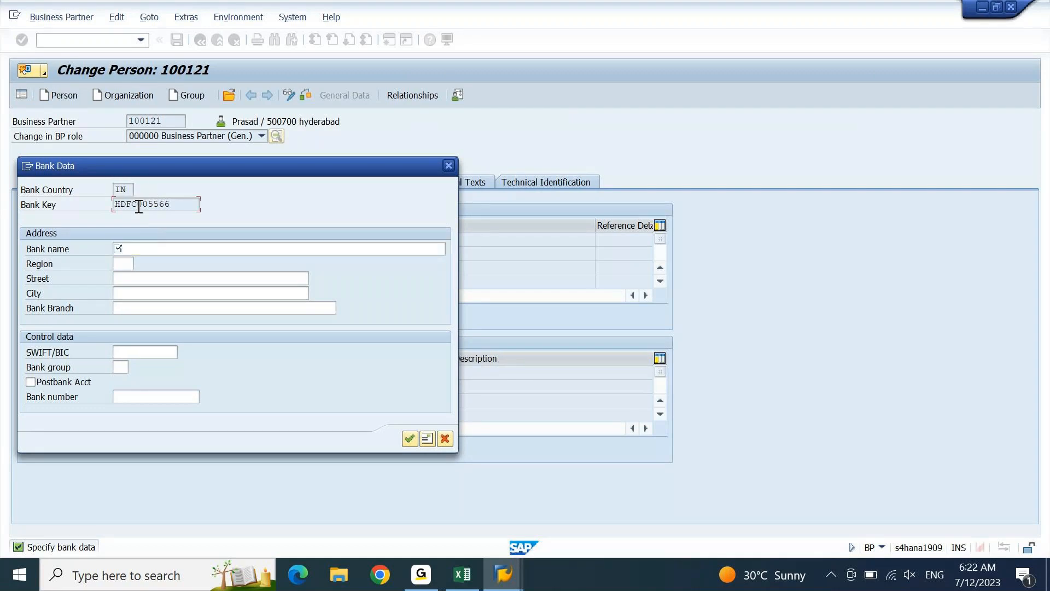
pyautogui.click(137, 246)
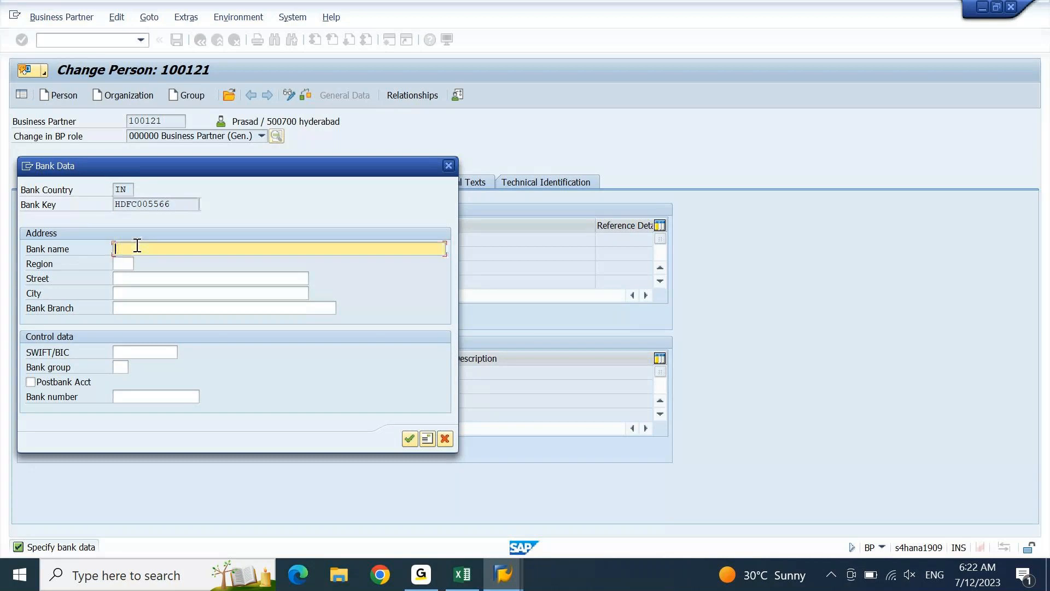
pyautogui.write('HDFC BANK')
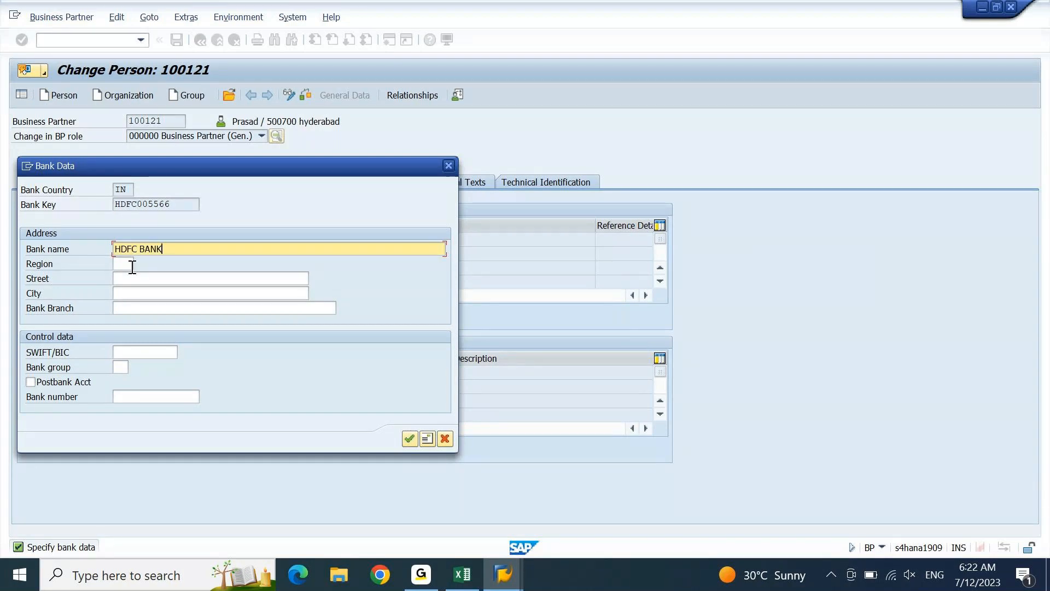
pyautogui.click(130, 264)
pyautogui.write('36')
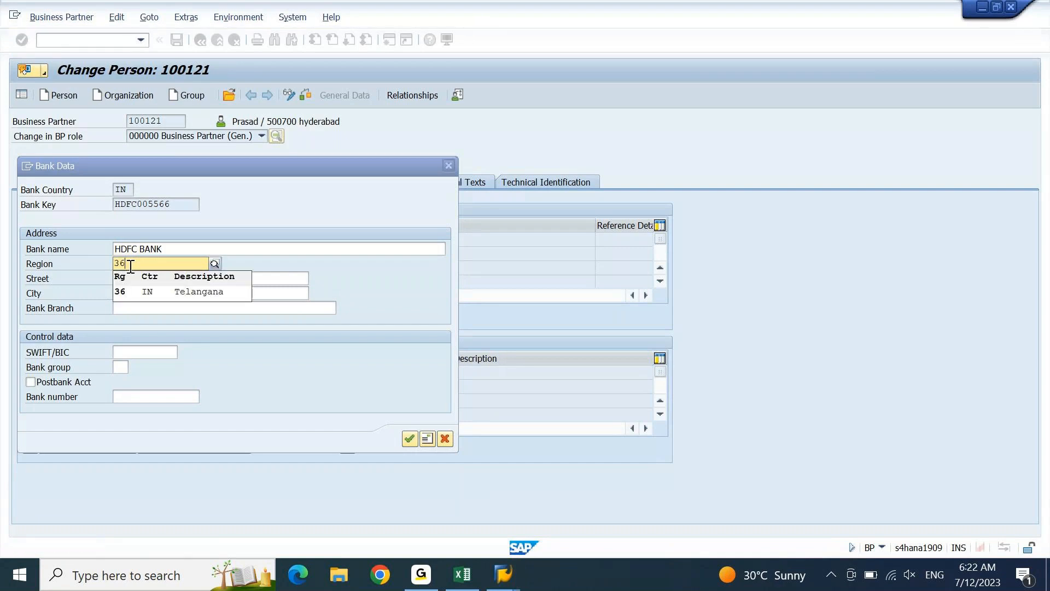
pyautogui.click(149, 289)
# - Fill in street HDFC STREET, city HYDERABAD and branch KONDAPUR, then confirm the bank data
pyautogui.click(135, 278)
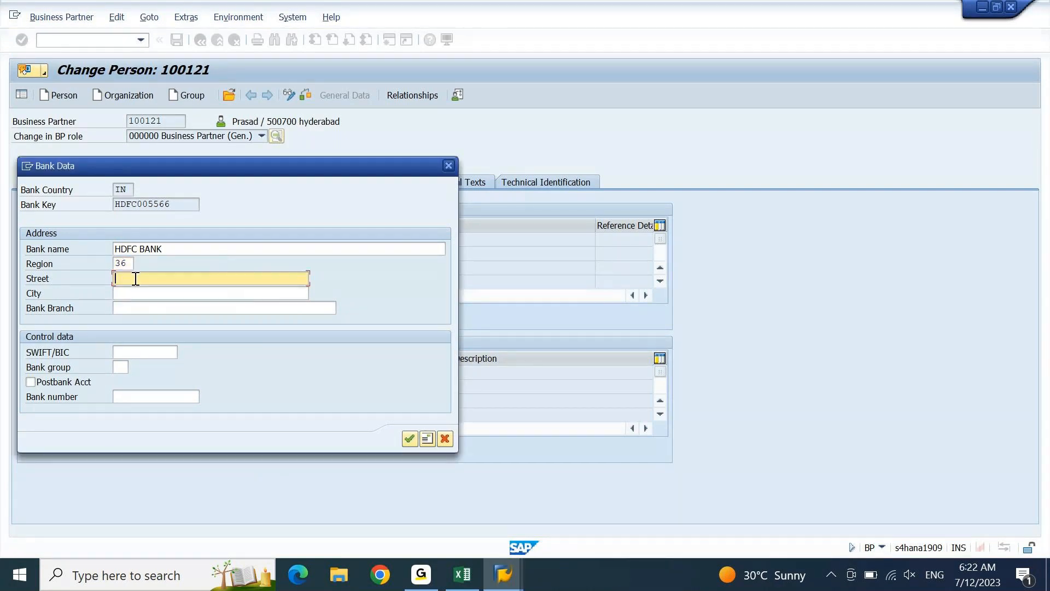
pyautogui.write('HDFC STREET')
pyautogui.press('Tab')
pyautogui.write('HYDERABAD')
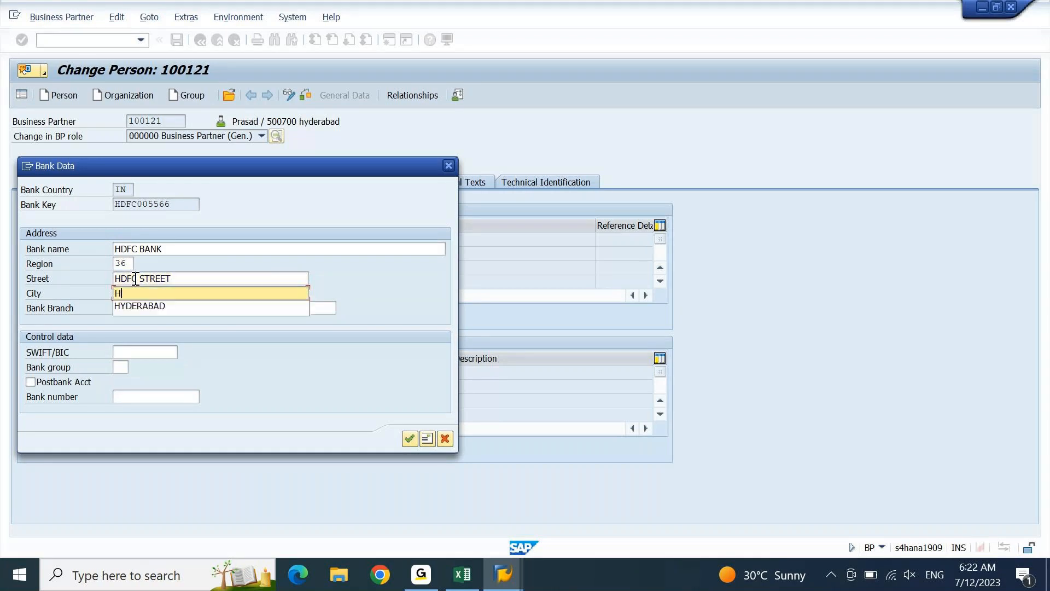
pyautogui.press('Tab')
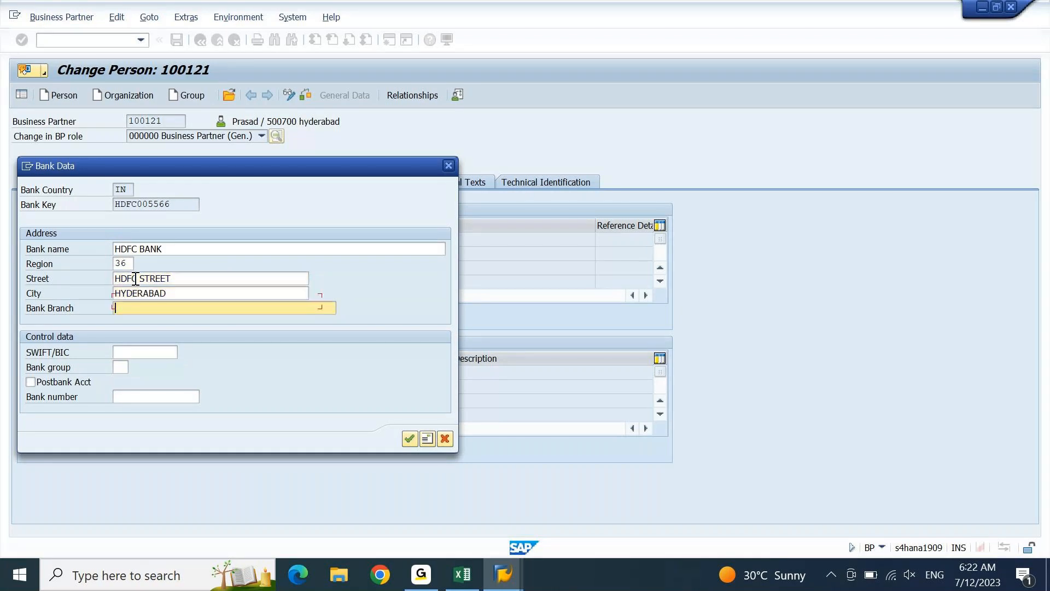
pyautogui.write('MAEER')
pyautogui.hotkey('ctrl', 'a')
pyautogui.write('AME')
pyautogui.press('BackSpace')
pyautogui.press('BackSpace')
pyautogui.press('BackSpace')
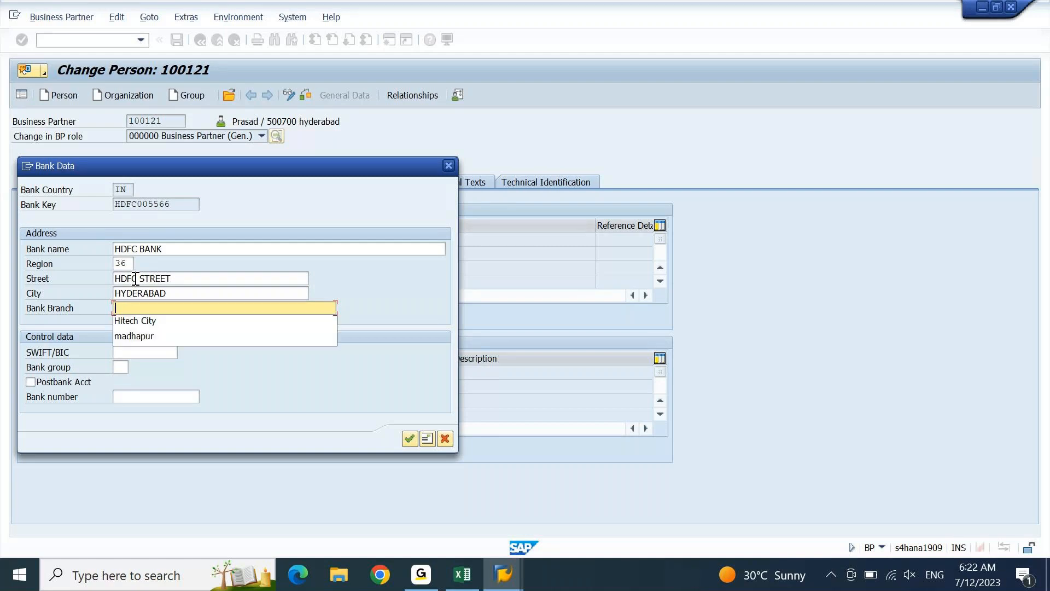
pyautogui.write('KONDAP')
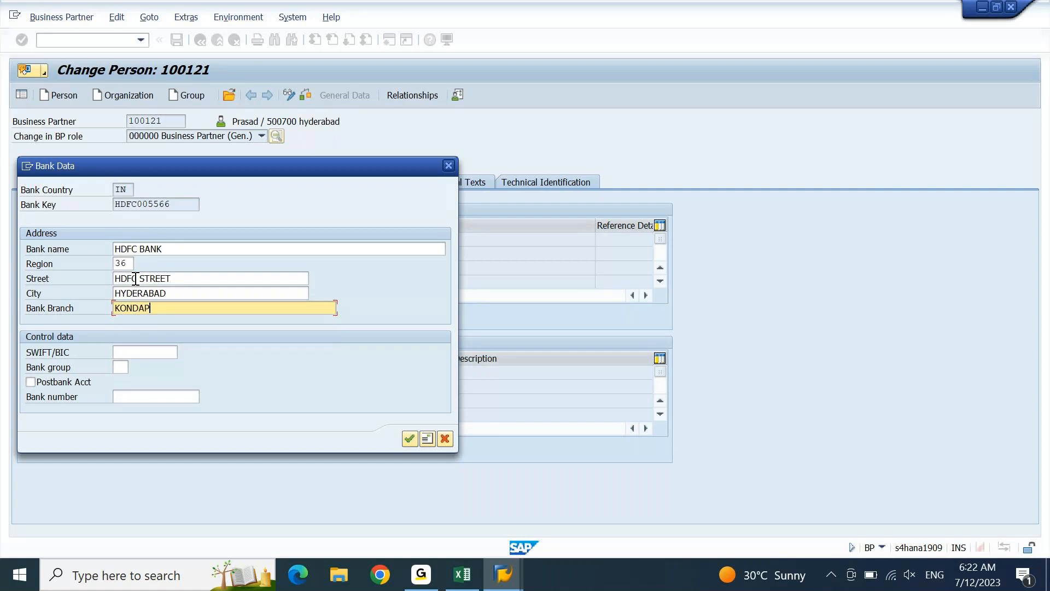
pyautogui.write('UR')
pyautogui.click(409, 438)
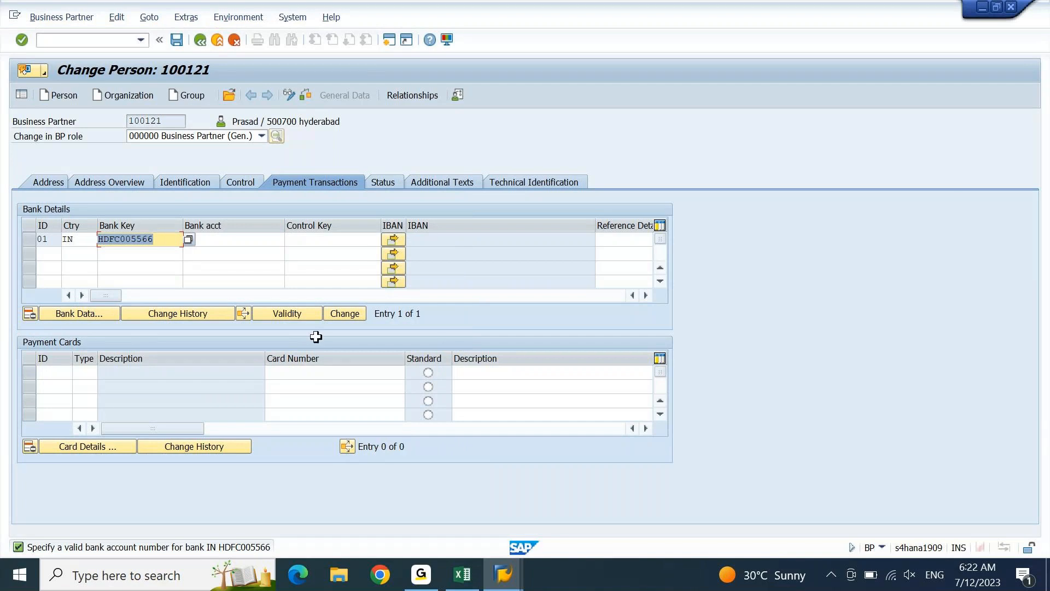
# - Enter the bank account number in row 01 for bank key HDFC005566 and confirm it
pyautogui.click(252, 235)
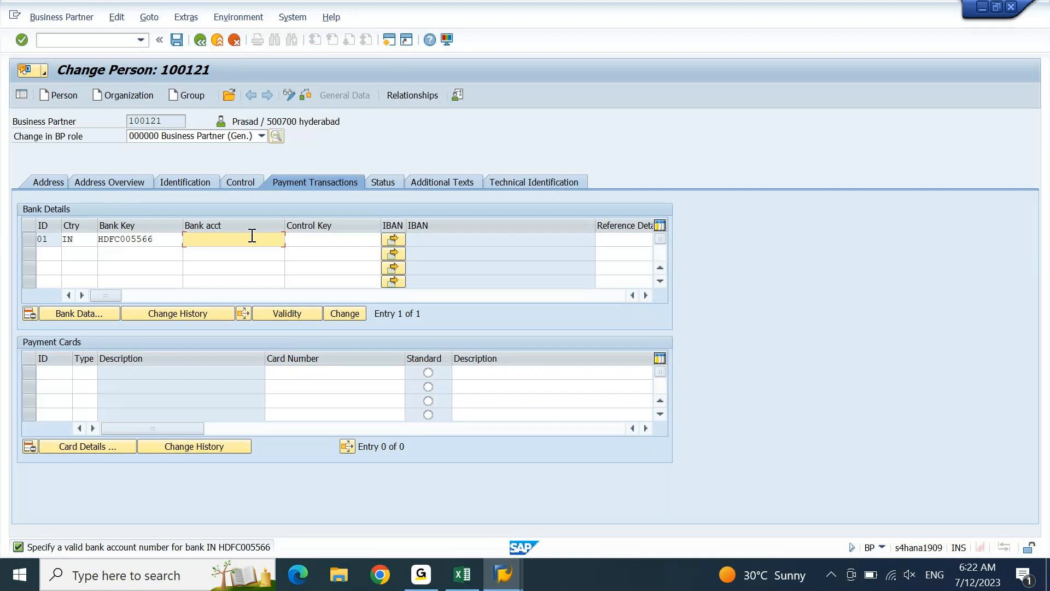
pyautogui.write('55664433221100')
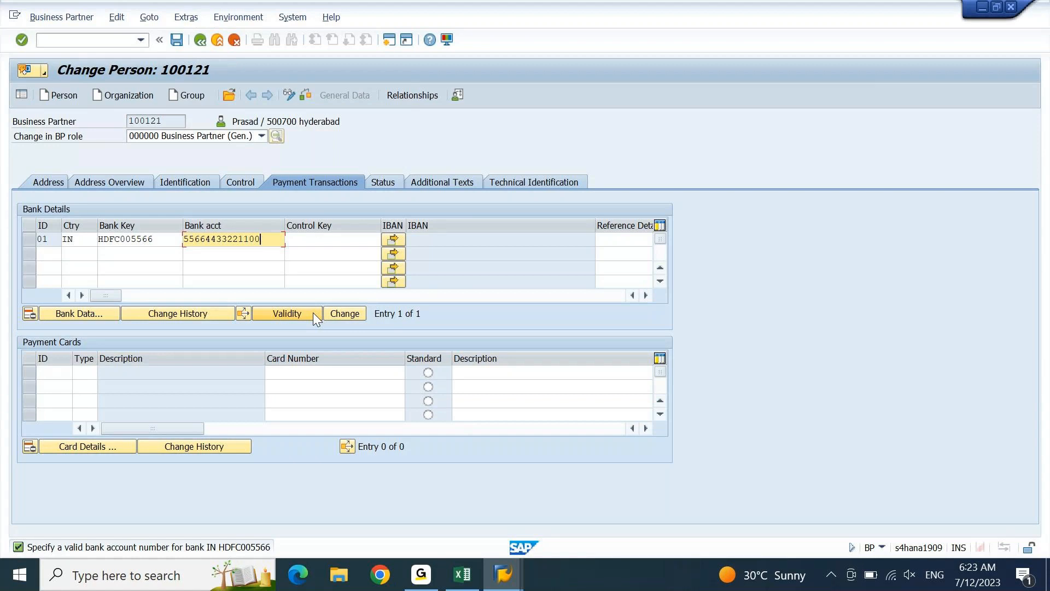
pyautogui.press('Return')
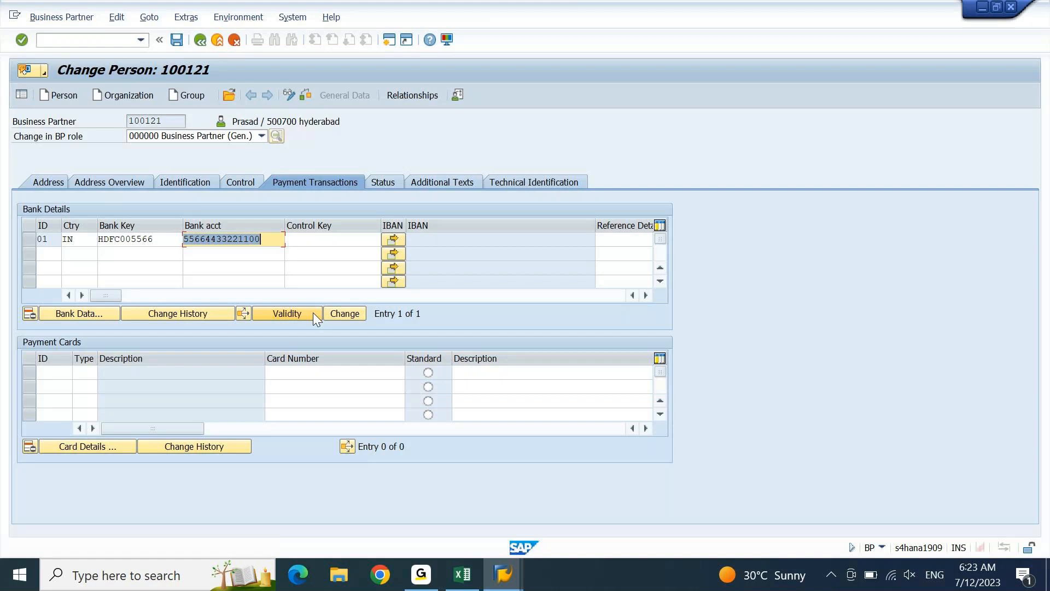
# - Scroll the bank details table right and enter the account holder's name for row 01
pyautogui.click(647, 295)
pyautogui.click(648, 295)
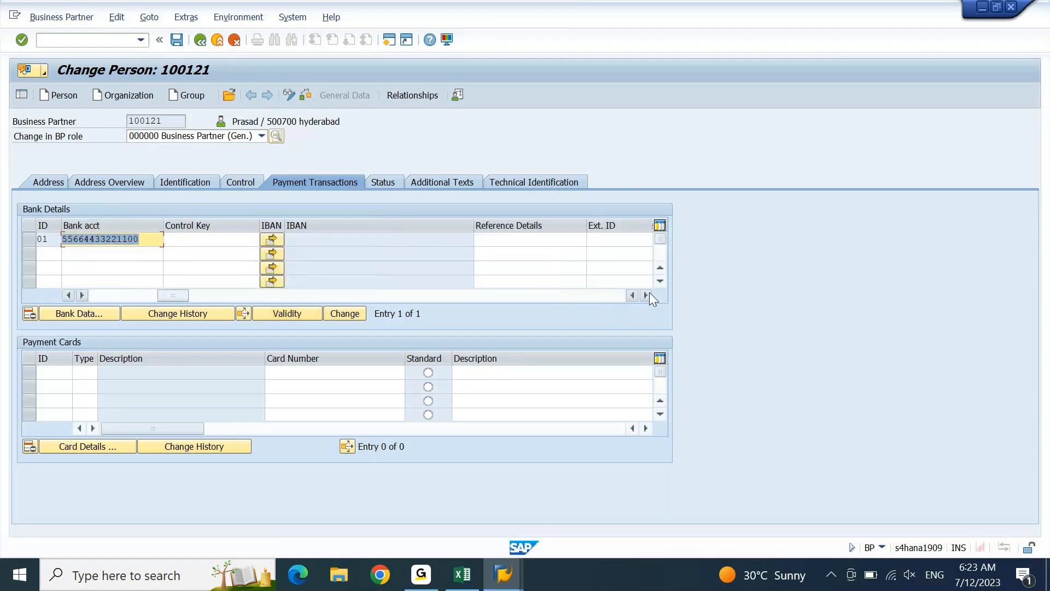
pyautogui.click(647, 295)
pyautogui.click(648, 295)
pyautogui.click(648, 295)
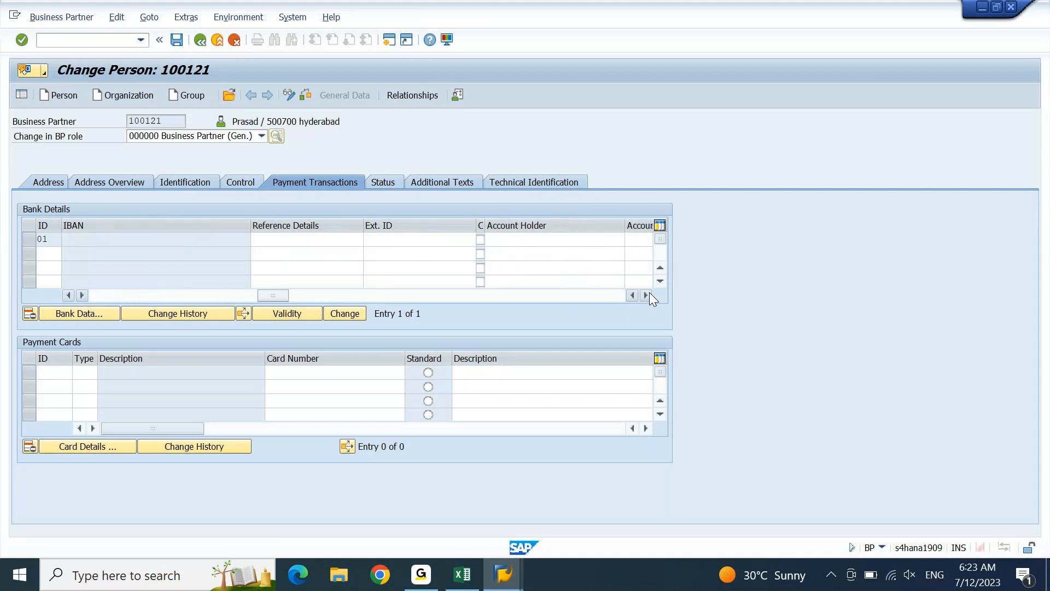
pyautogui.click(648, 295)
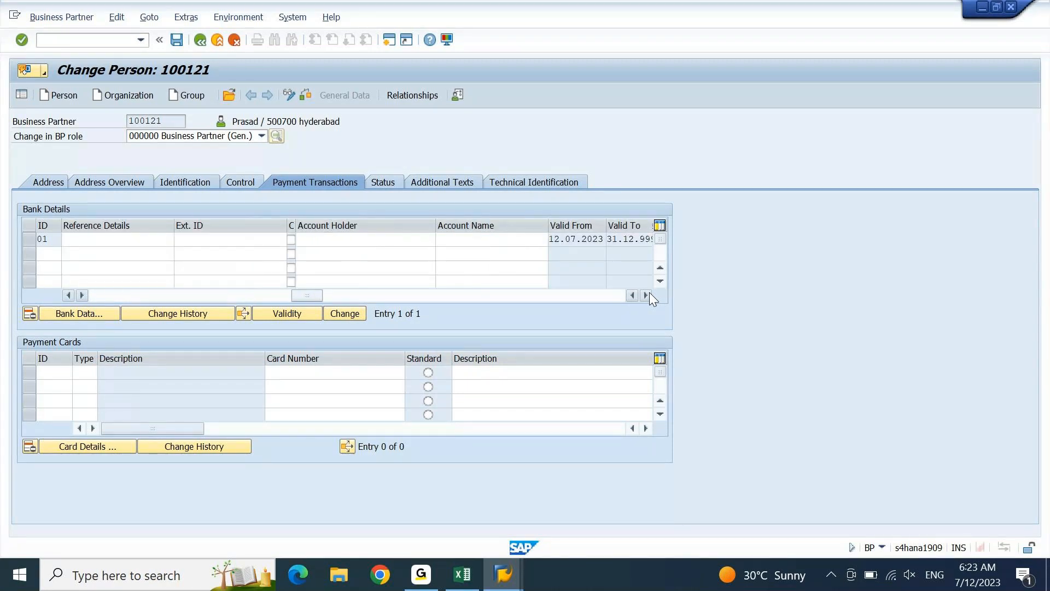
pyautogui.click(368, 244)
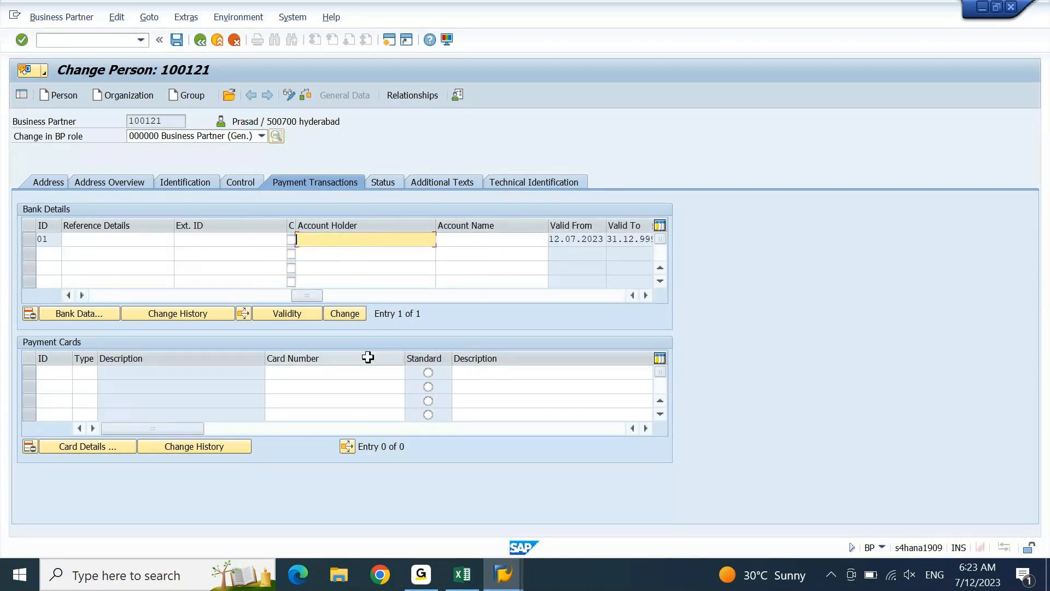
pyautogui.write('PRASAD BANK')
pyautogui.hotkey('ctrl', 'shift', 'Left')
pyautogui.press('Right')
pyautogui.press('Right')
pyautogui.press('End')
pyautogui.hotkey('shift', 'Tab')
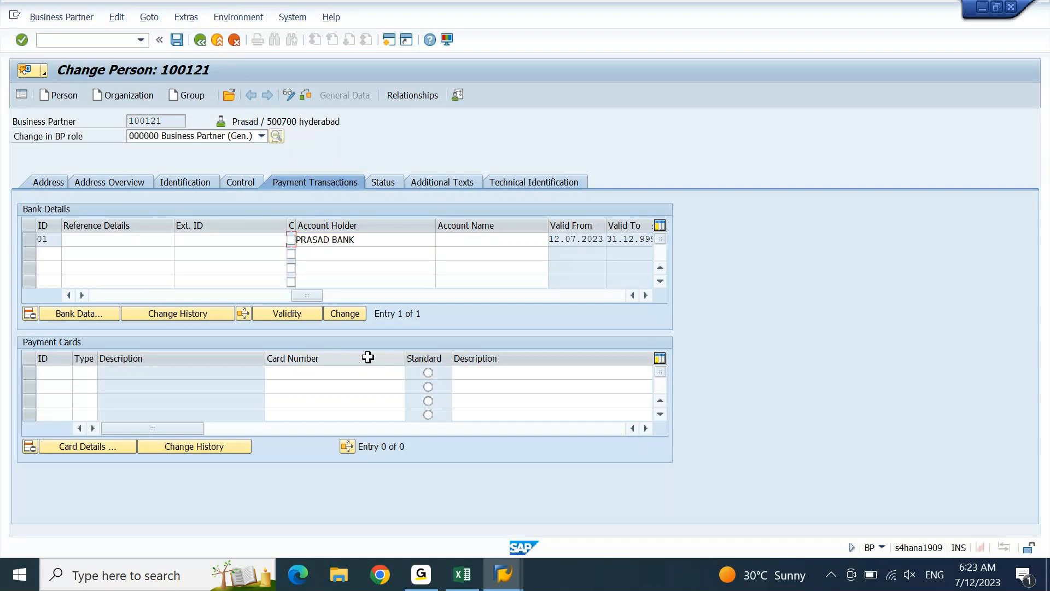
pyautogui.press('Tab')
pyautogui.press('BackSpace')
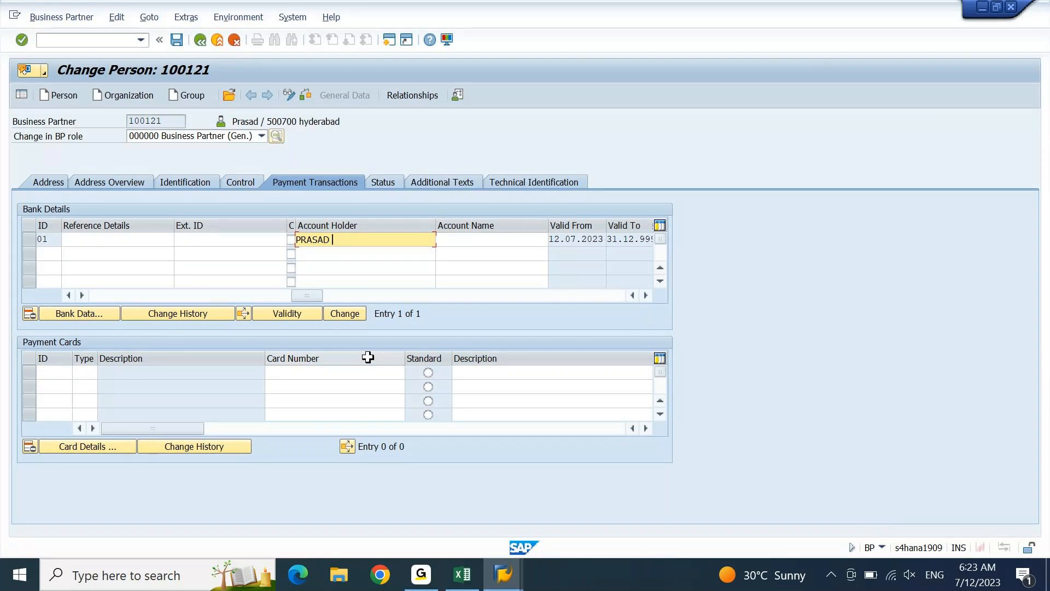
# - Scroll the bank details table back to its first columns and review row 01's bank key
pyautogui.click(468, 240)
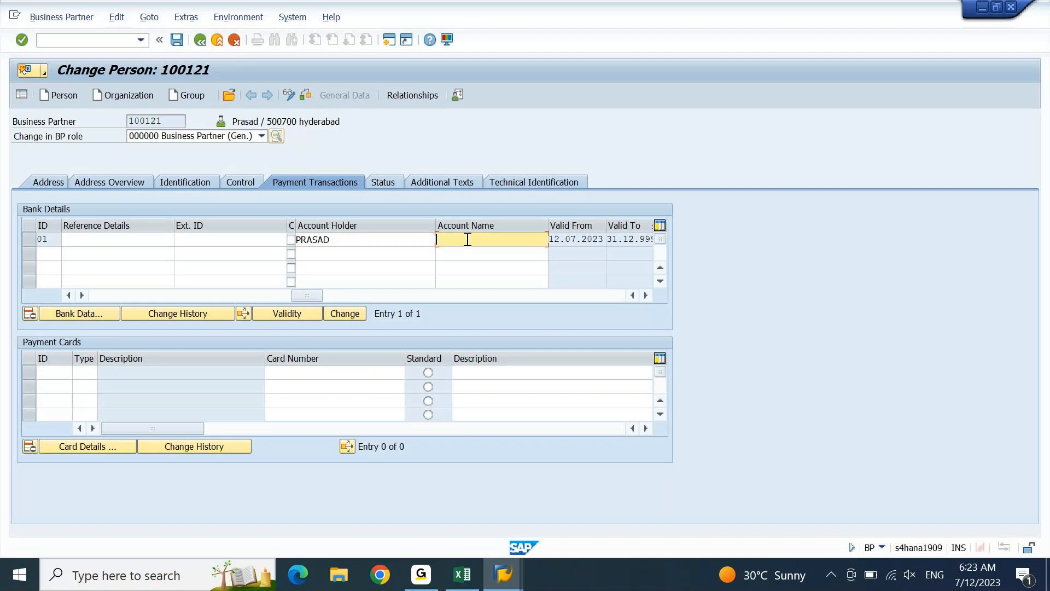
pyautogui.click(381, 242)
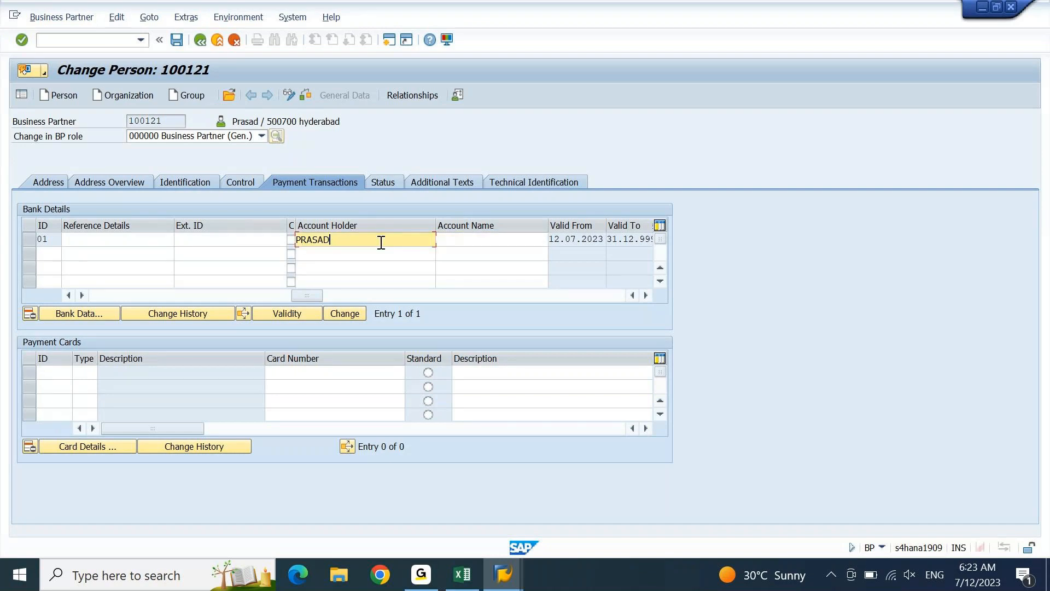
pyautogui.click(646, 296)
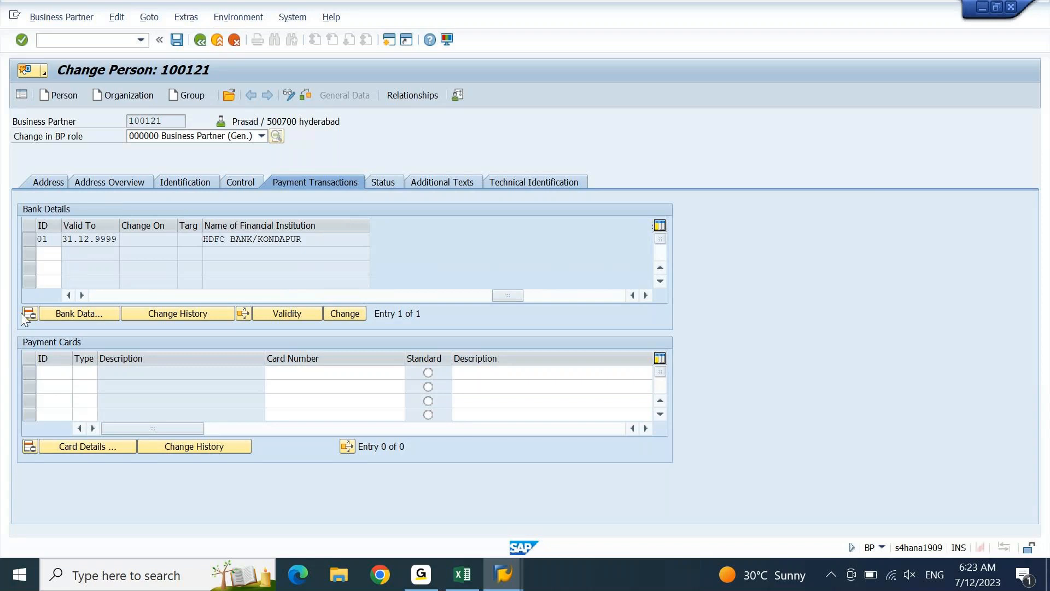
pyautogui.click(65, 296)
pyautogui.click(66, 296)
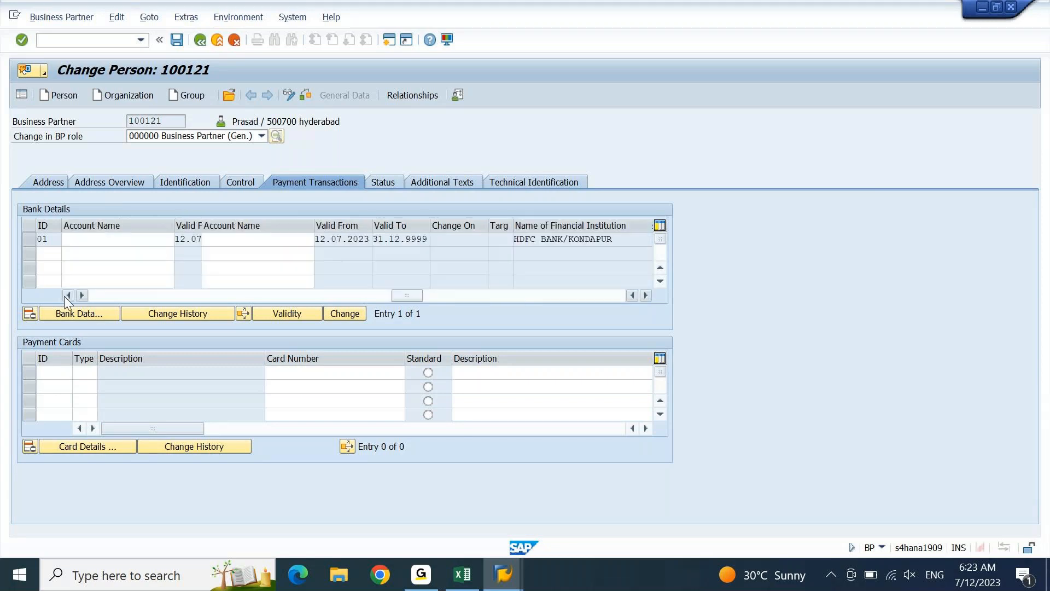
pyautogui.click(66, 295)
pyautogui.click(67, 296)
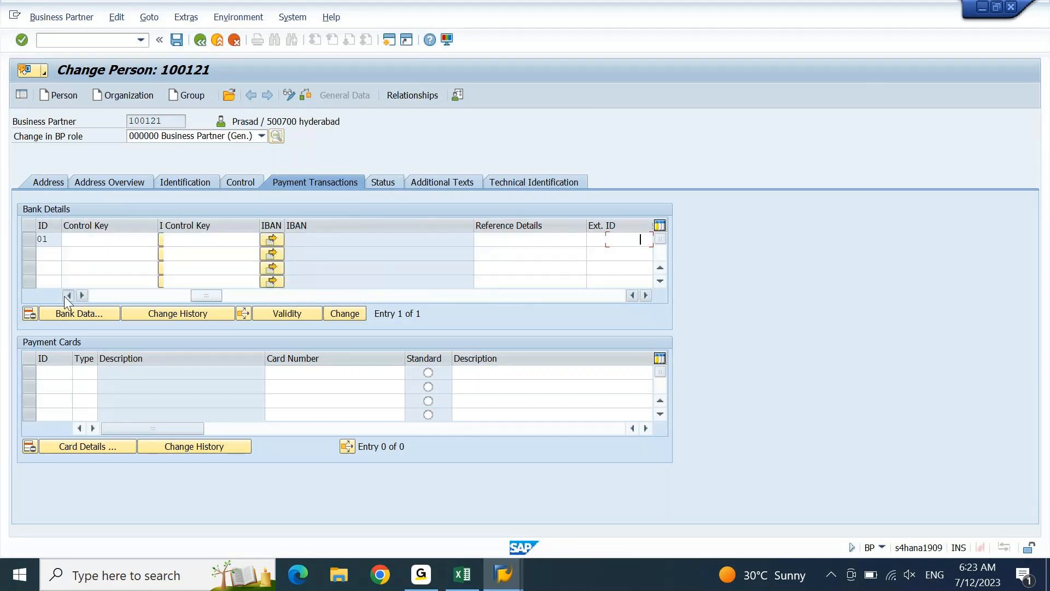
pyautogui.click(66, 296)
pyautogui.click(67, 295)
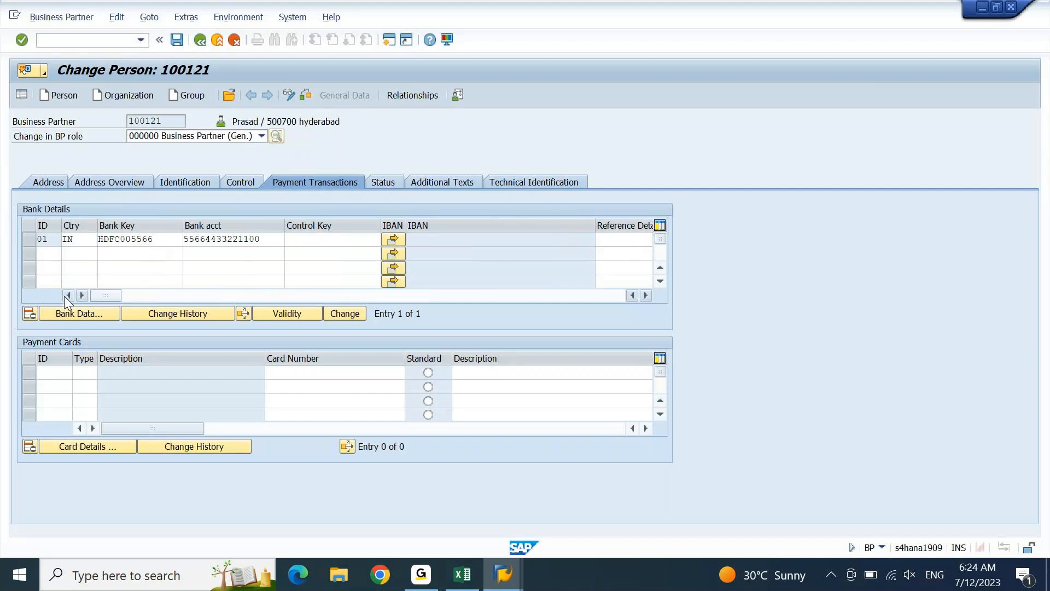
pyautogui.doubleClick(173, 243)
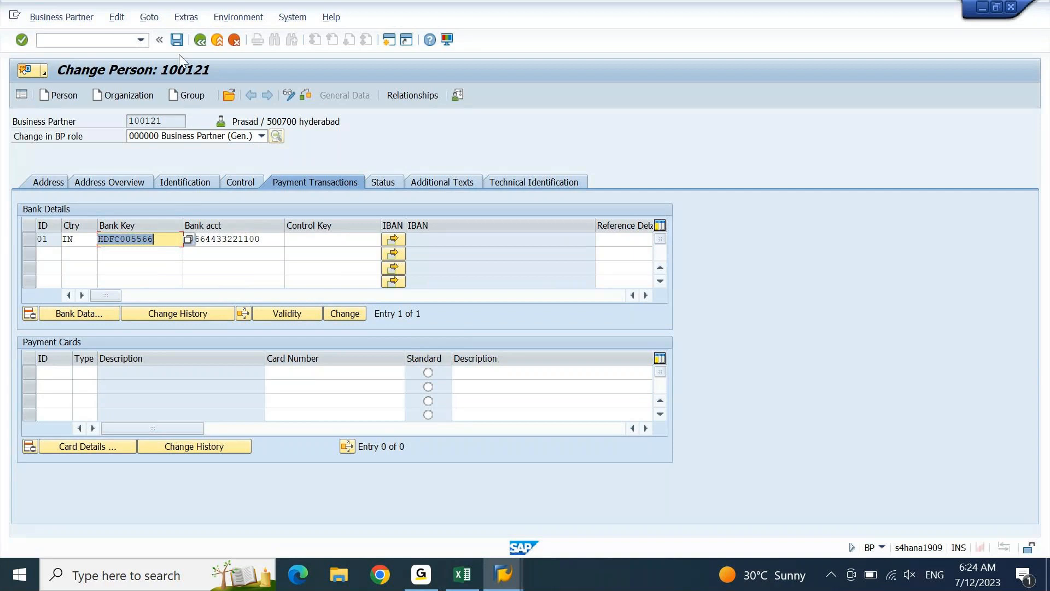
# - Save business partner 100121 with its new HDFC005566 bank details row
pyautogui.click(177, 40)
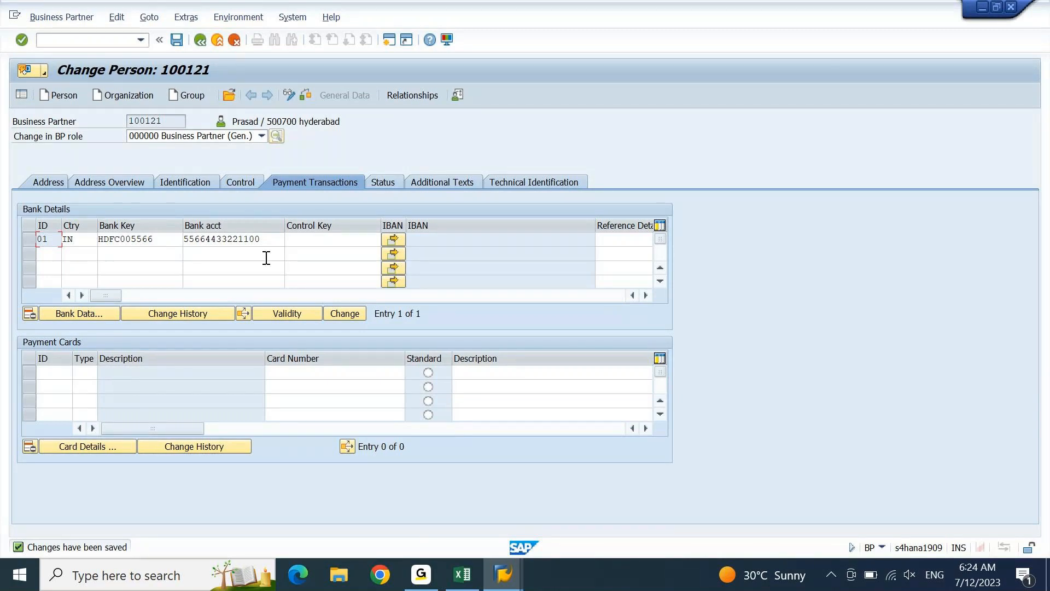
# - Choose the FLVN00 FI Vendor role in the 'Change in BP role' list for partner 100121
pyautogui.click(262, 136)
pyautogui.moveTo(262, 155); pyautogui.dragTo(261, 197)
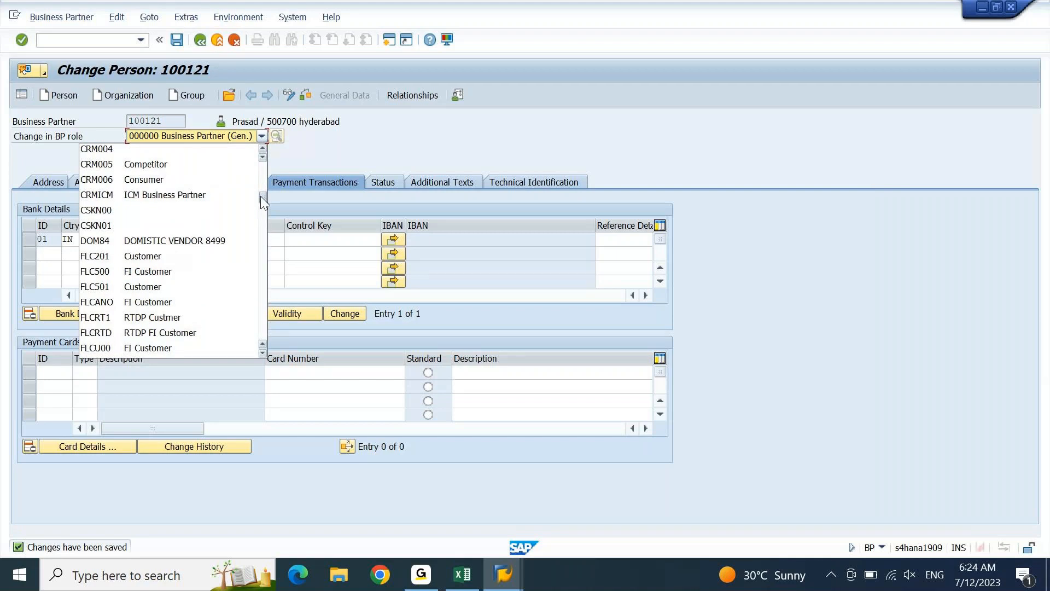
pyautogui.moveTo(260, 195); pyautogui.dragTo(261, 205)
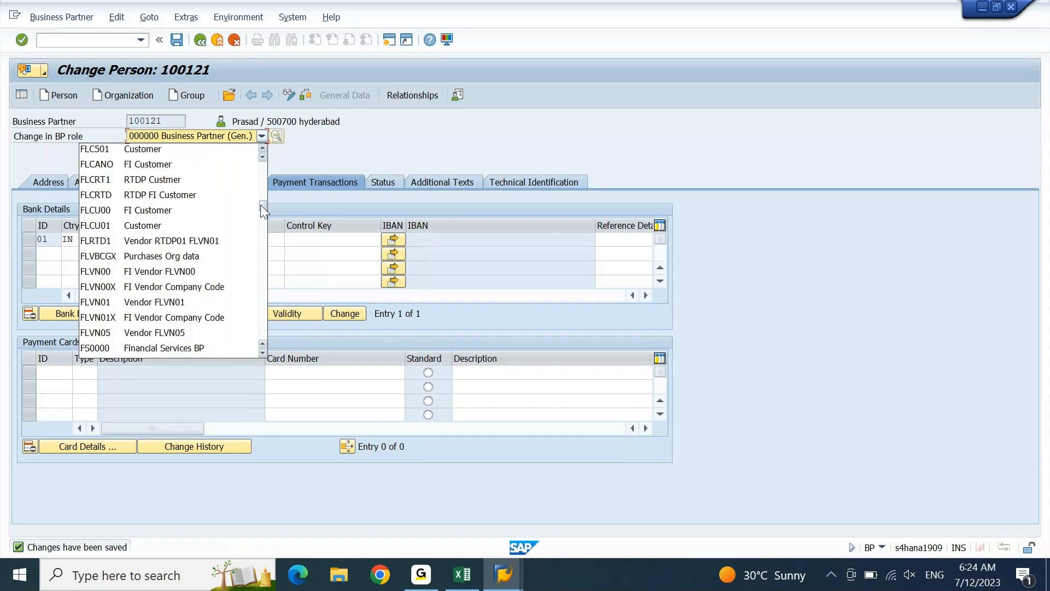
pyautogui.click(213, 272)
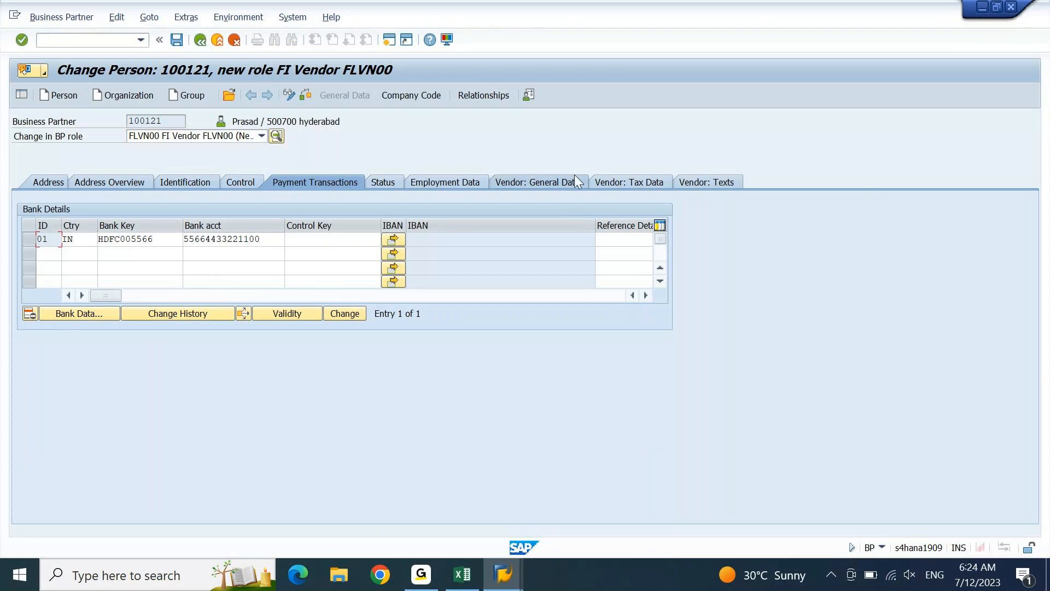
# - Set External Vendor No. to 100121 on Vendor: General Data by copying the BP number
pyautogui.click(556, 182)
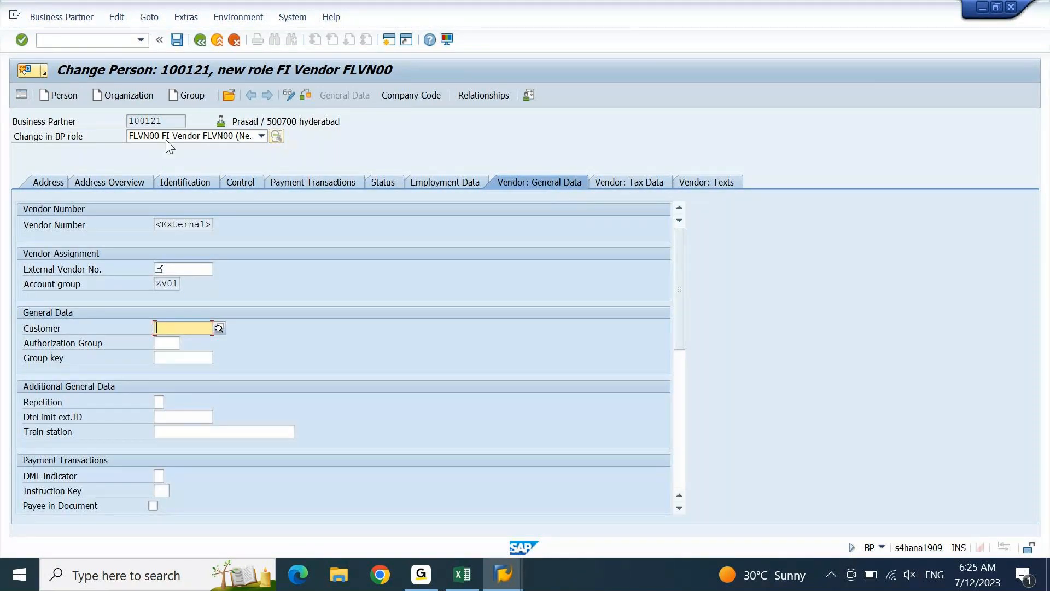
pyautogui.doubleClick(172, 121)
pyautogui.hotkey('ctrl', 'c')
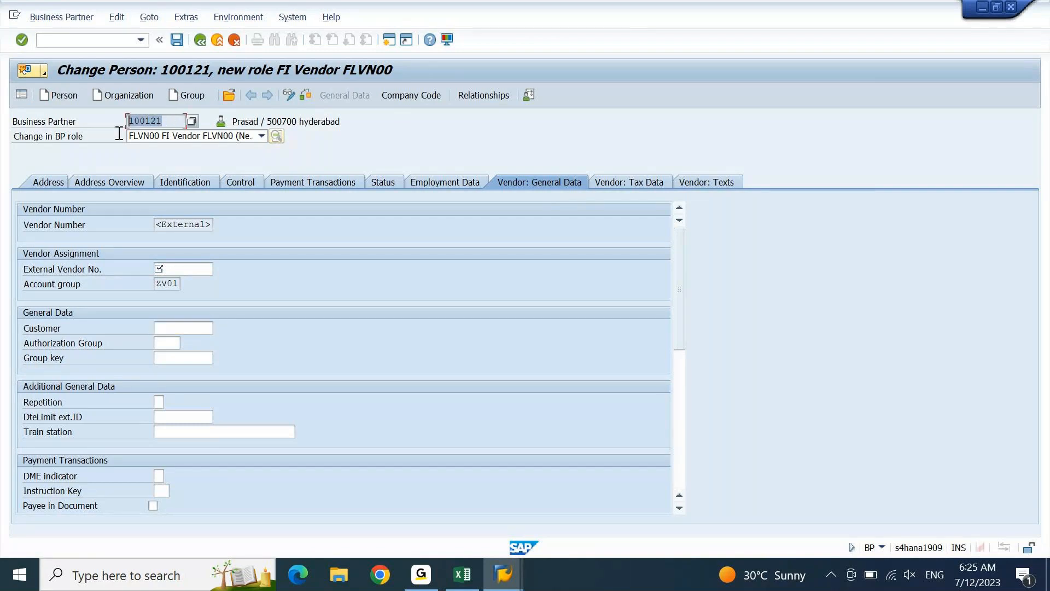
pyautogui.click(181, 268)
pyautogui.hotkey('ctrl', 'v')
pyautogui.press('Return')
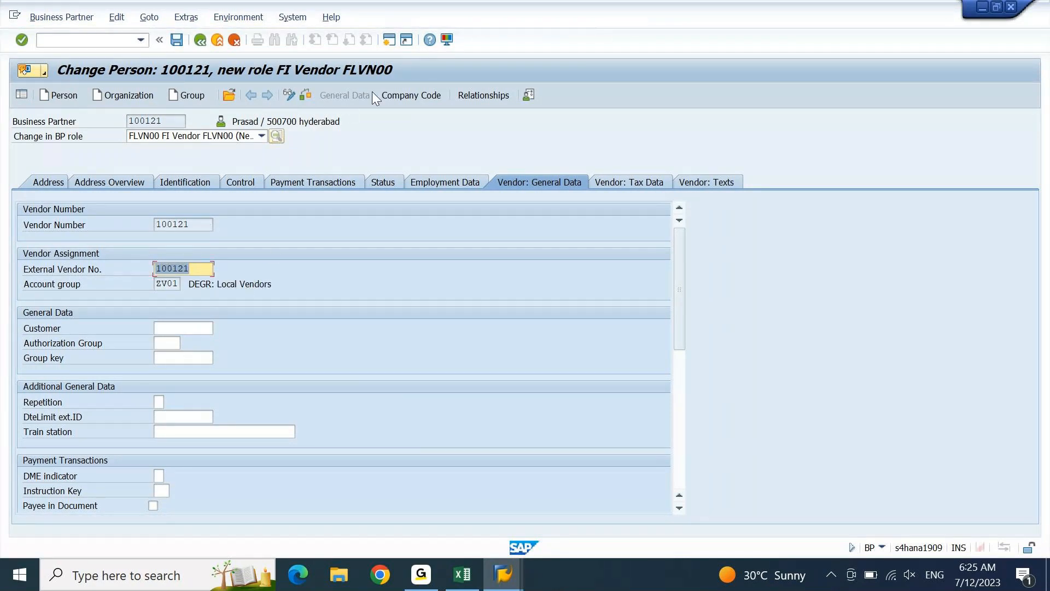
# - Enter company code DEIN and reconciliation account 24100000 (Acc. Payable: Local Vendors) for vendor 100121
pyautogui.click(402, 94)
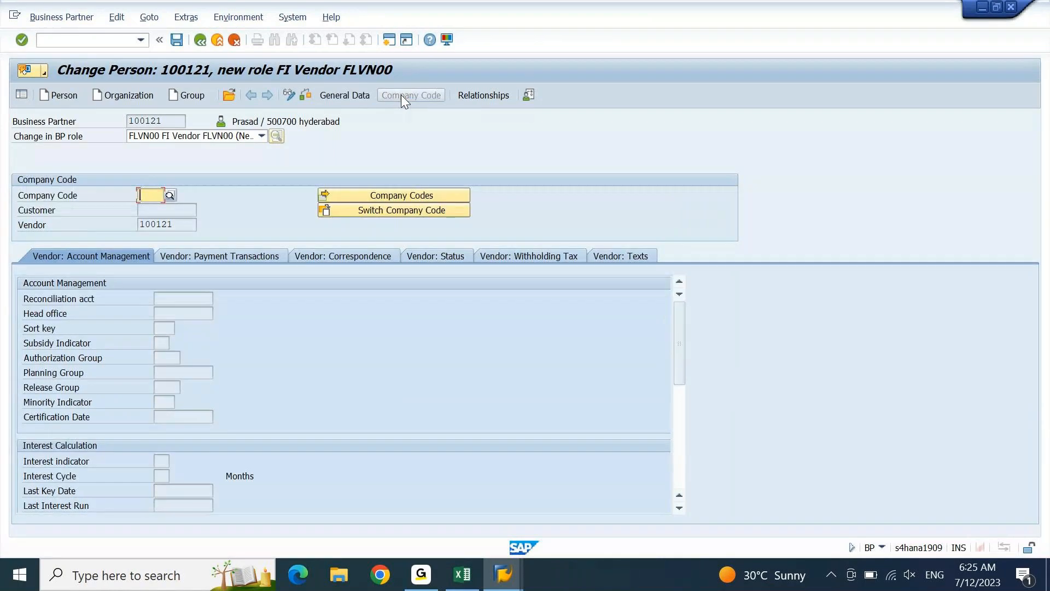
pyautogui.write('DEIN')
pyautogui.press('Return')
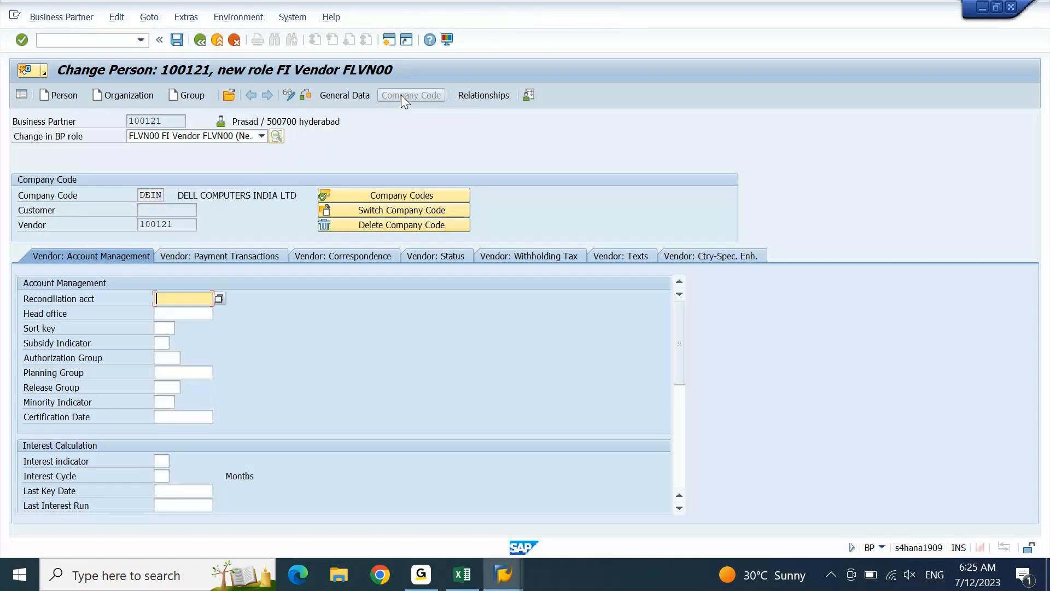
pyautogui.press('F4')
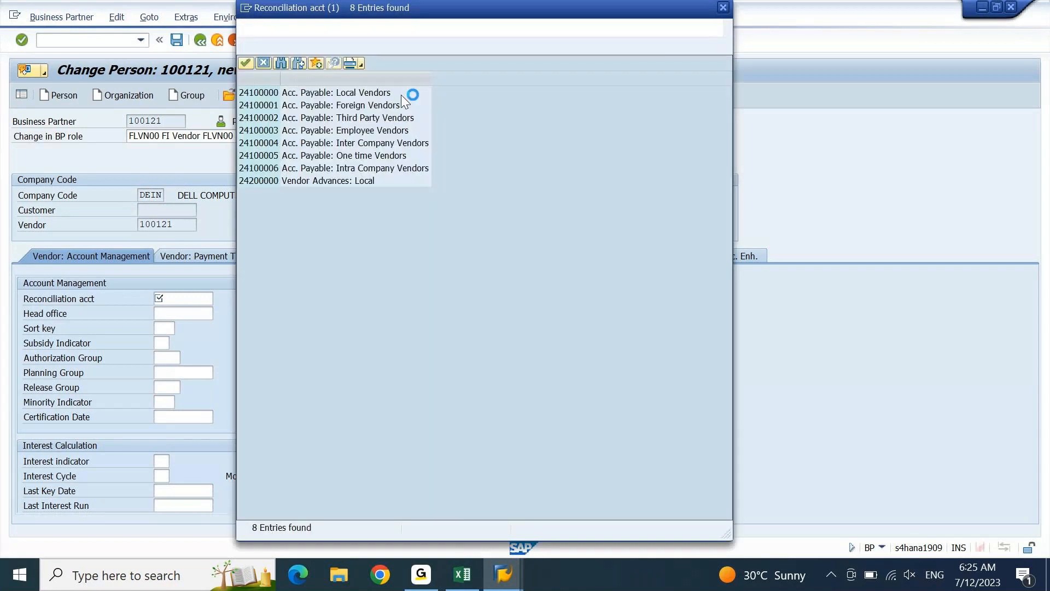
pyautogui.doubleClick(401, 94)
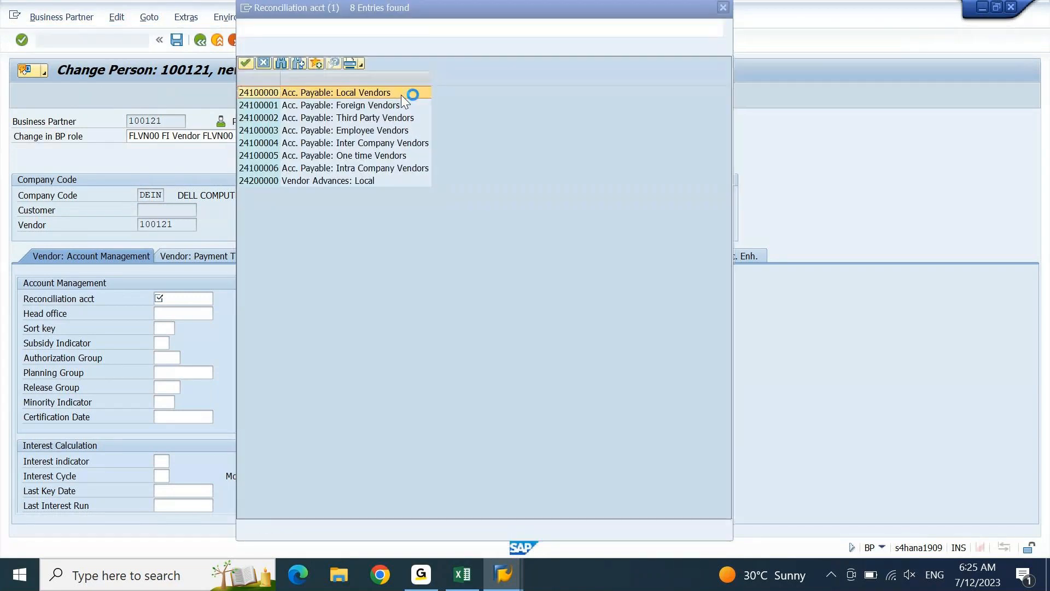
pyautogui.doubleClick(300, 94)
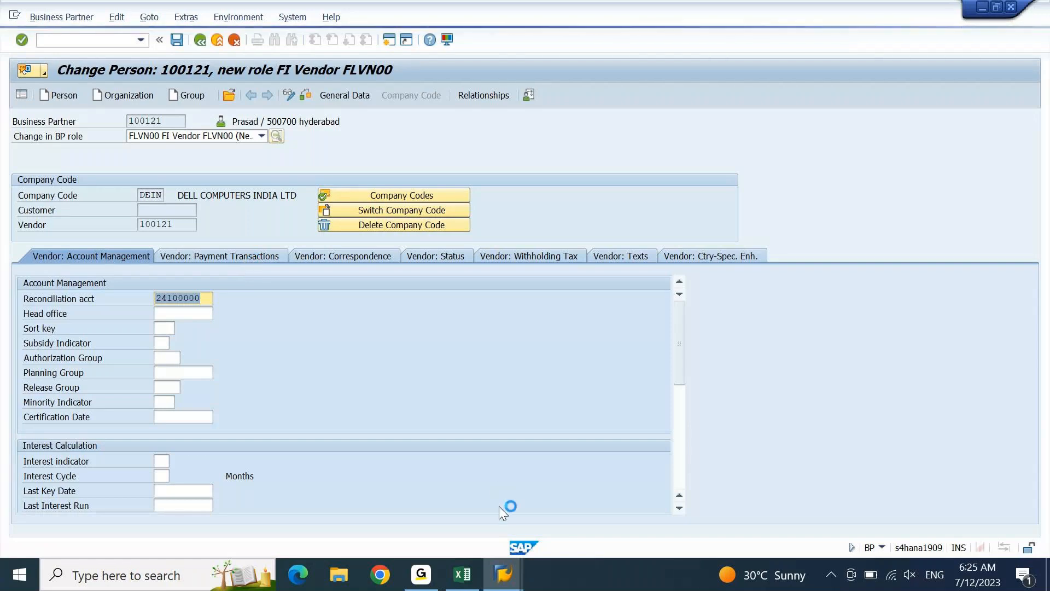
# - Create a new SAP session and stop the current transaction in the Change Person window
pyautogui.click(514, 572)
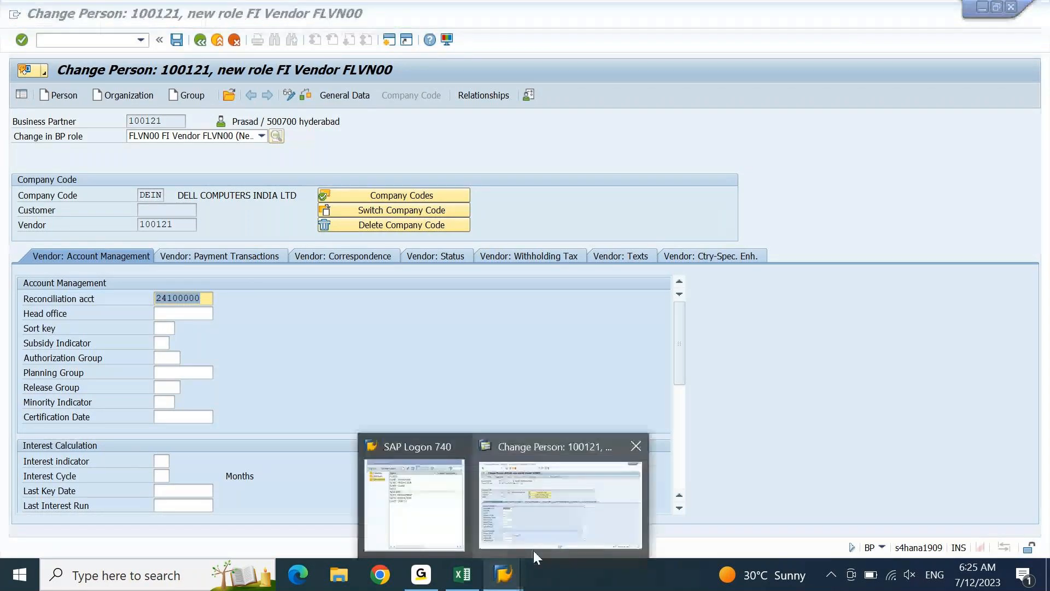
pyautogui.click(558, 499)
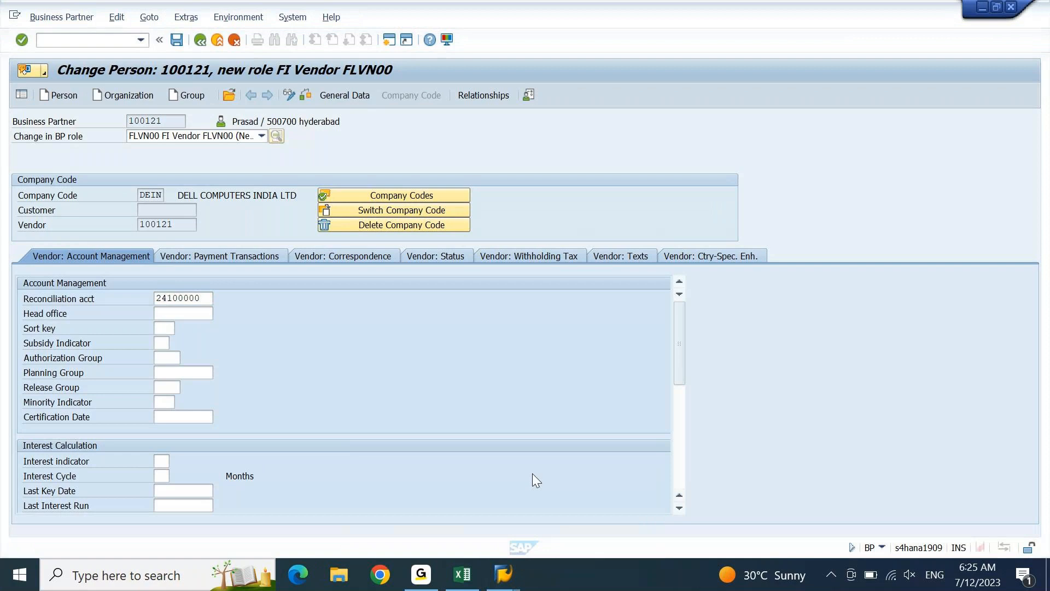
pyautogui.click(194, 298)
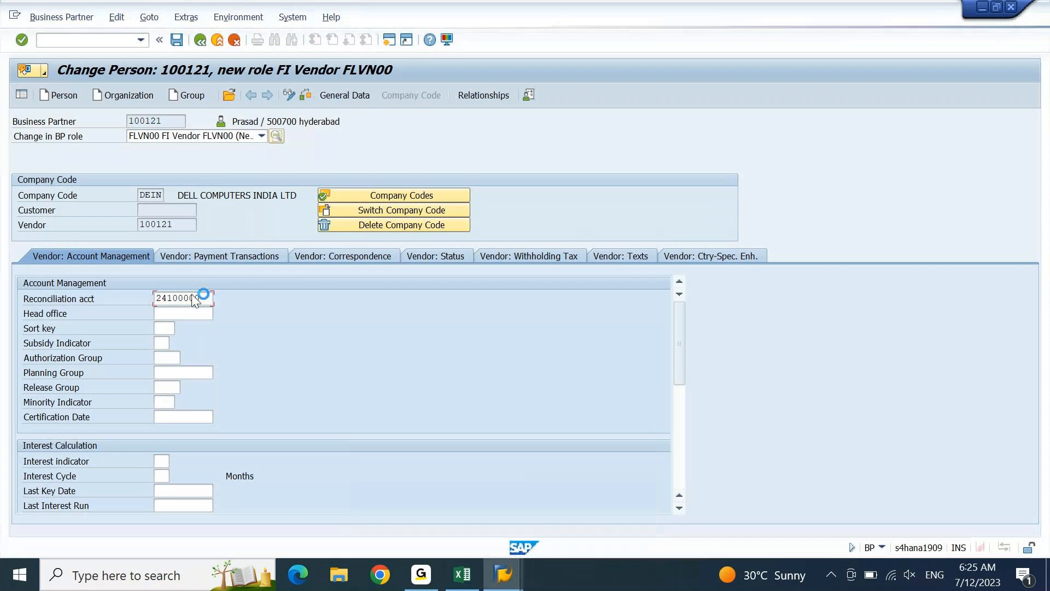
pyautogui.click(14, 18)
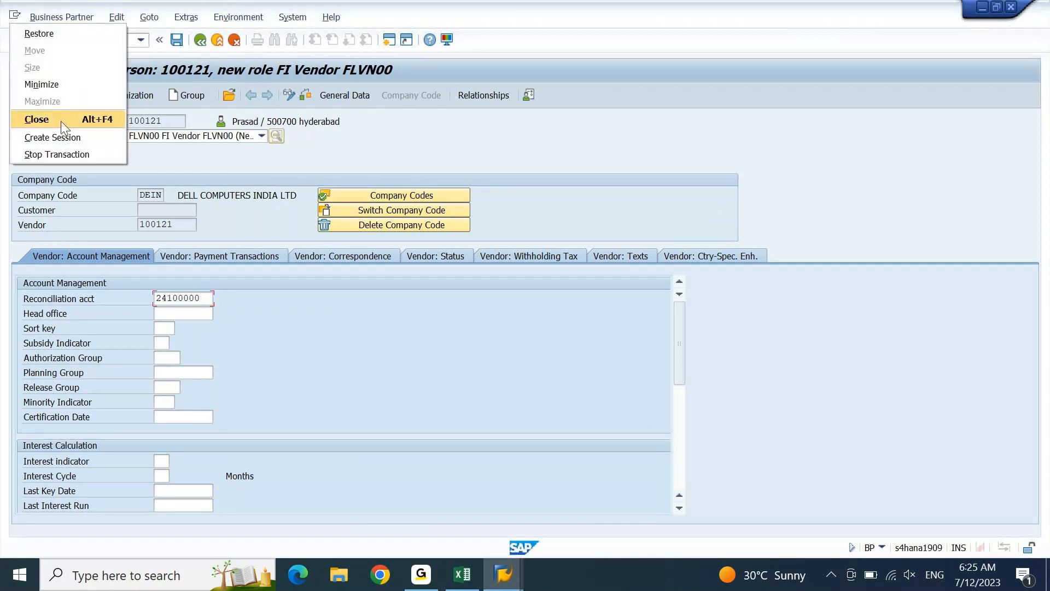
pyautogui.click(68, 134)
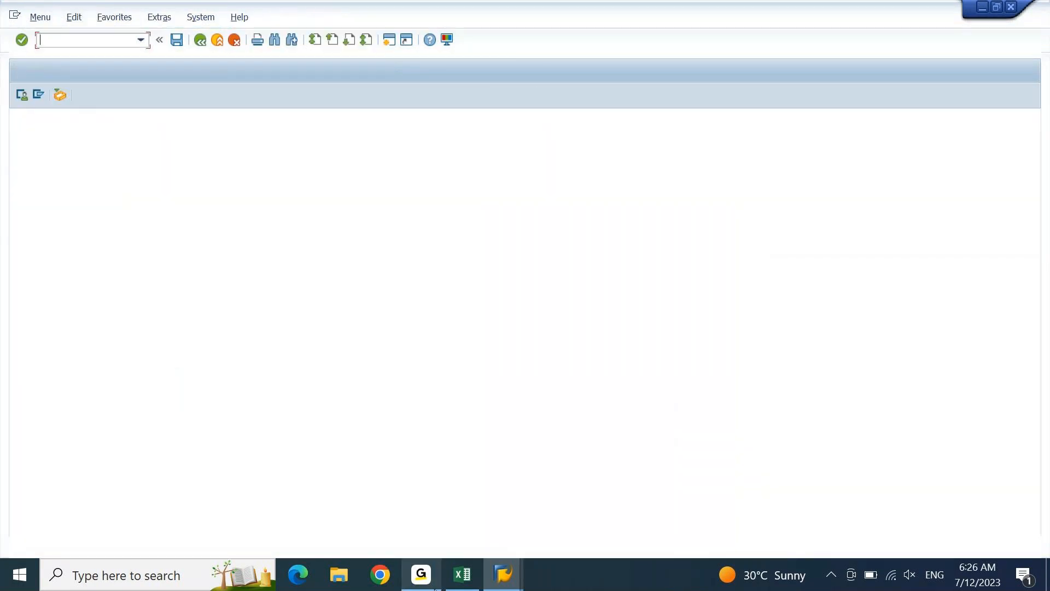
pyautogui.hotkey('alt', 'Tab')
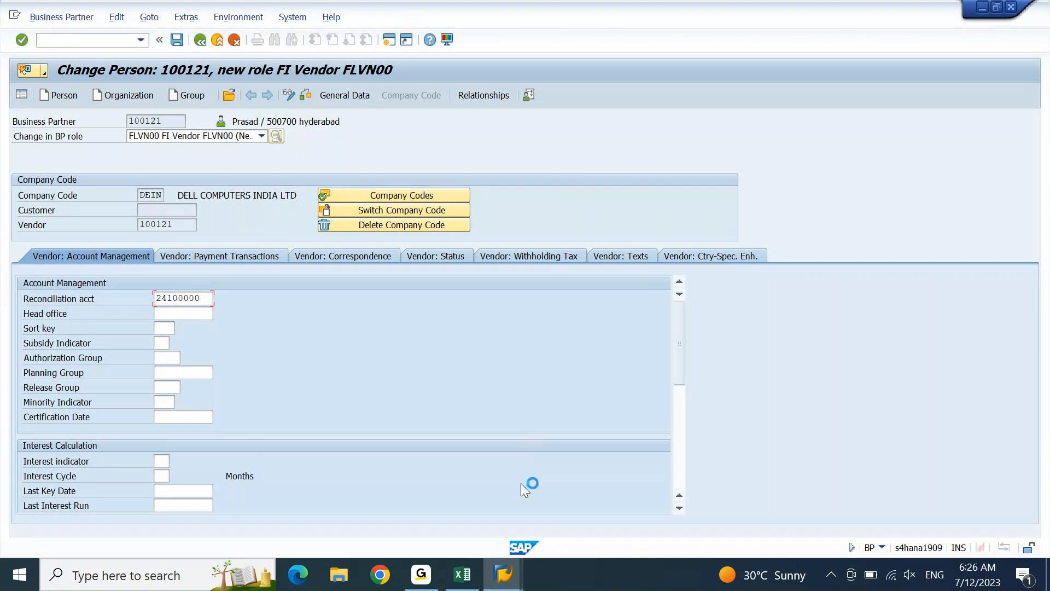
pyautogui.click(503, 574)
pyautogui.click(320, 252)
pyautogui.click(14, 19)
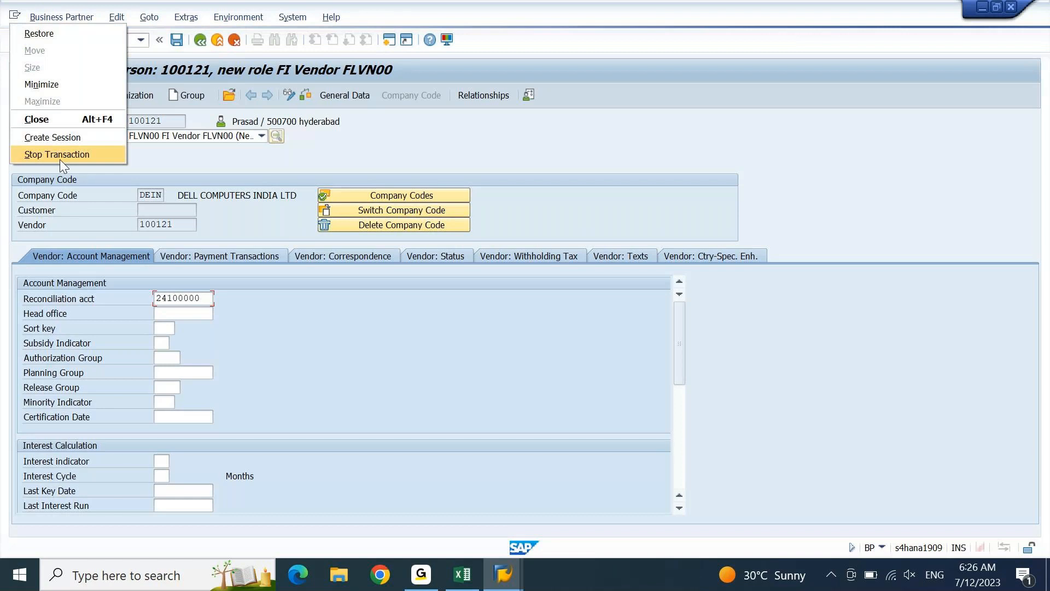
pyautogui.click(58, 152)
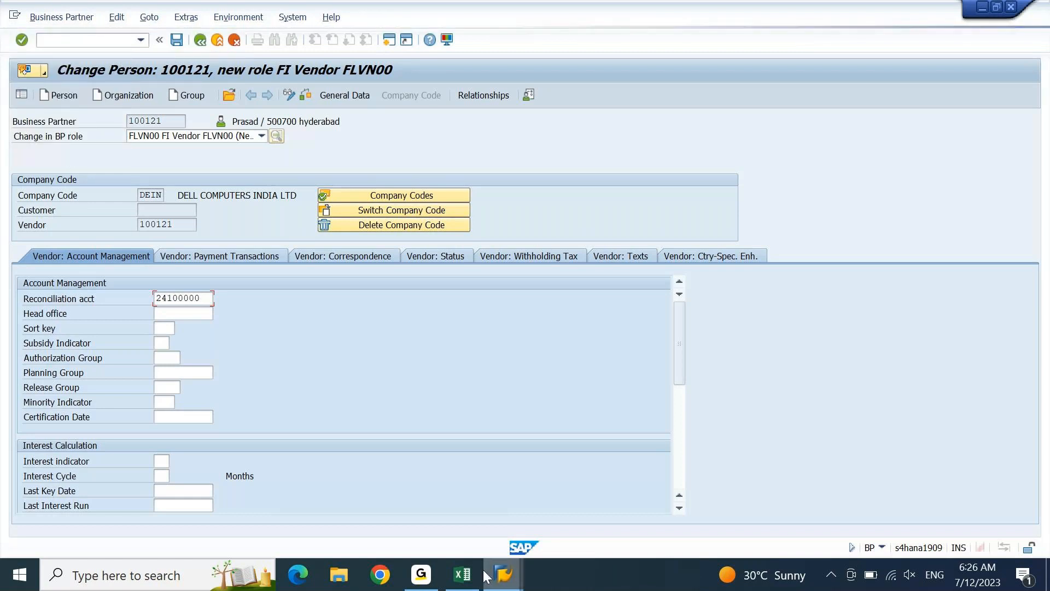
# - Log on through SAP Logon, continue past the multiple-logon notice, and start transaction BP
pyautogui.click(502, 575)
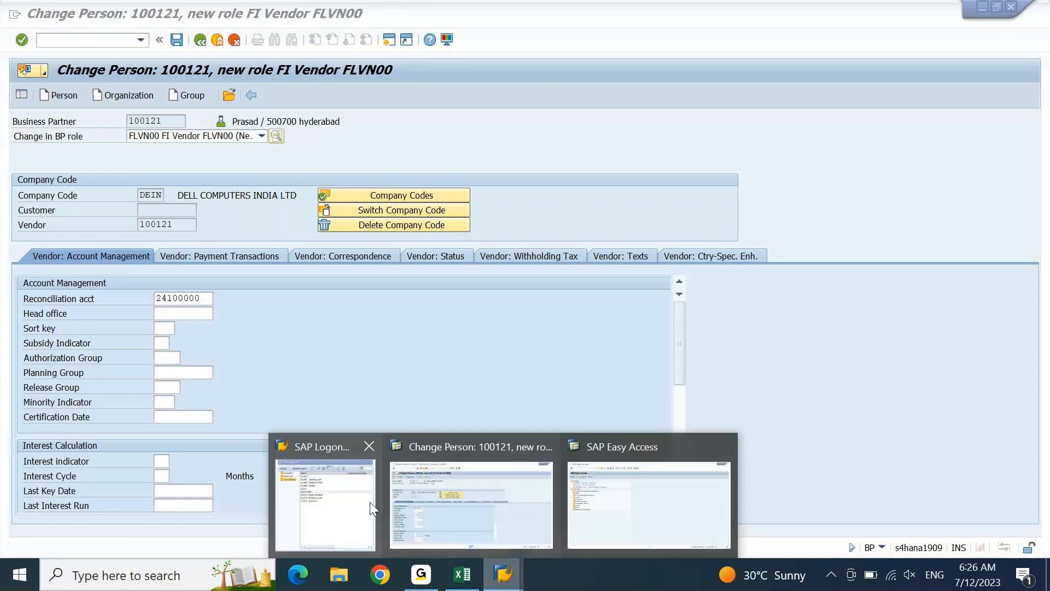
pyautogui.click(370, 501)
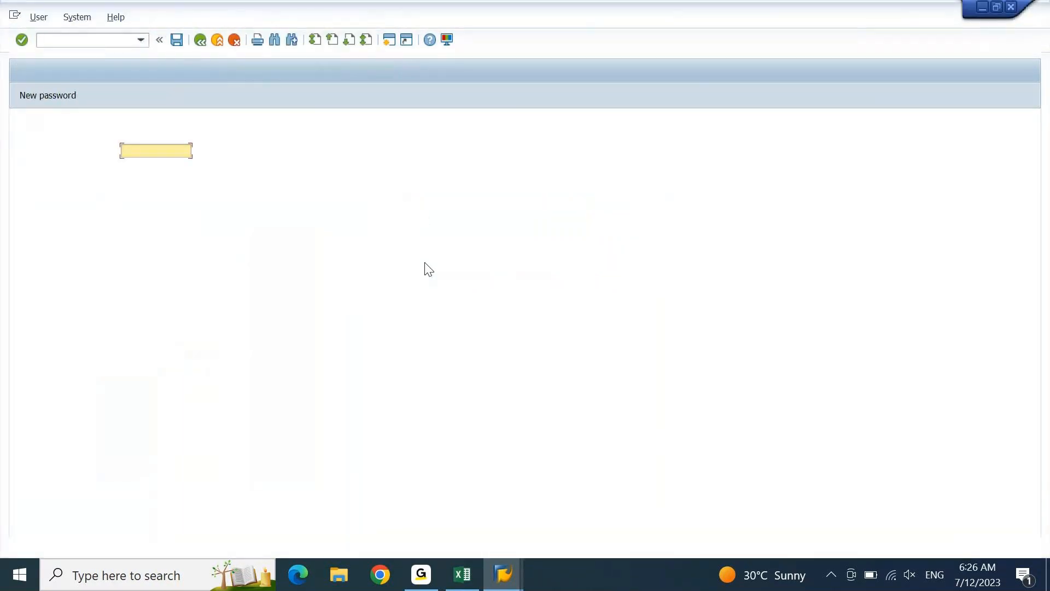
pyautogui.write('A')
pyautogui.press('Down')
pyautogui.press('Tab')
pyautogui.write('***********')
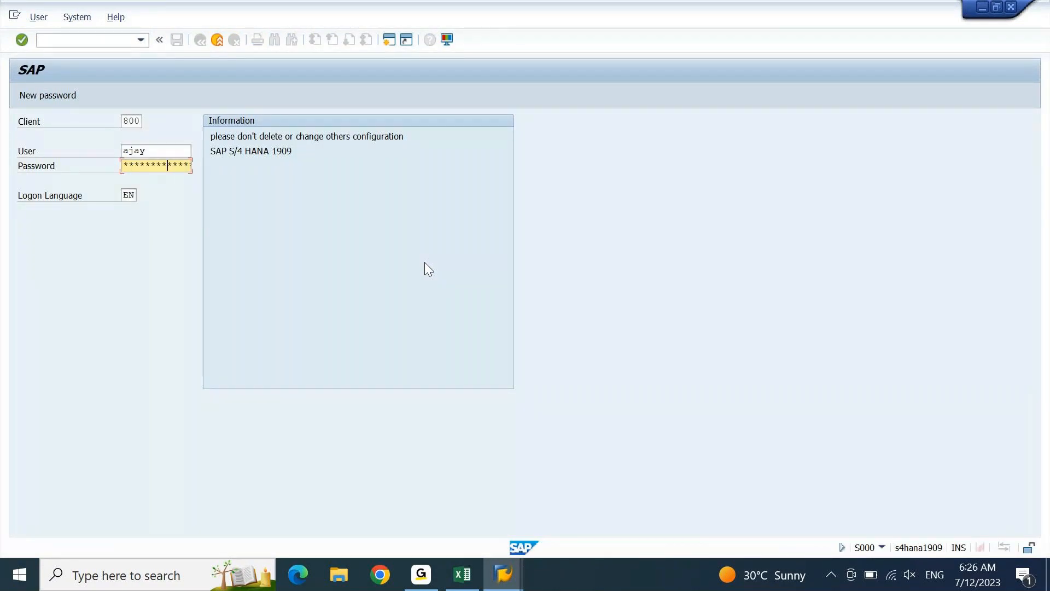
pyautogui.press('Return')
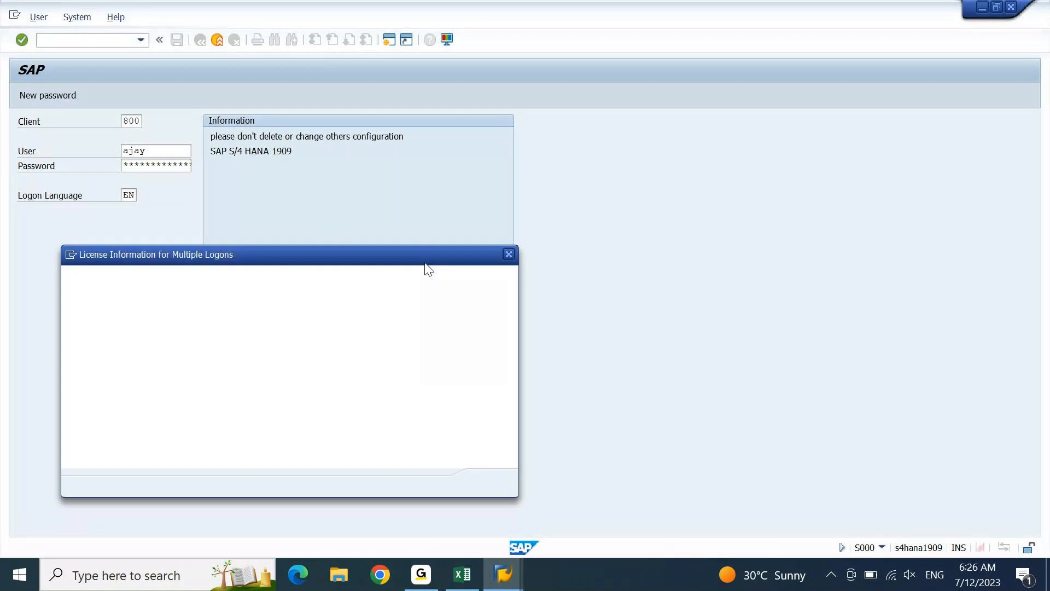
pyautogui.press('Down')
pyautogui.press('Down')
pyautogui.press('Down')
pyautogui.press('Down')
pyautogui.press('Down')
pyautogui.press('Return')
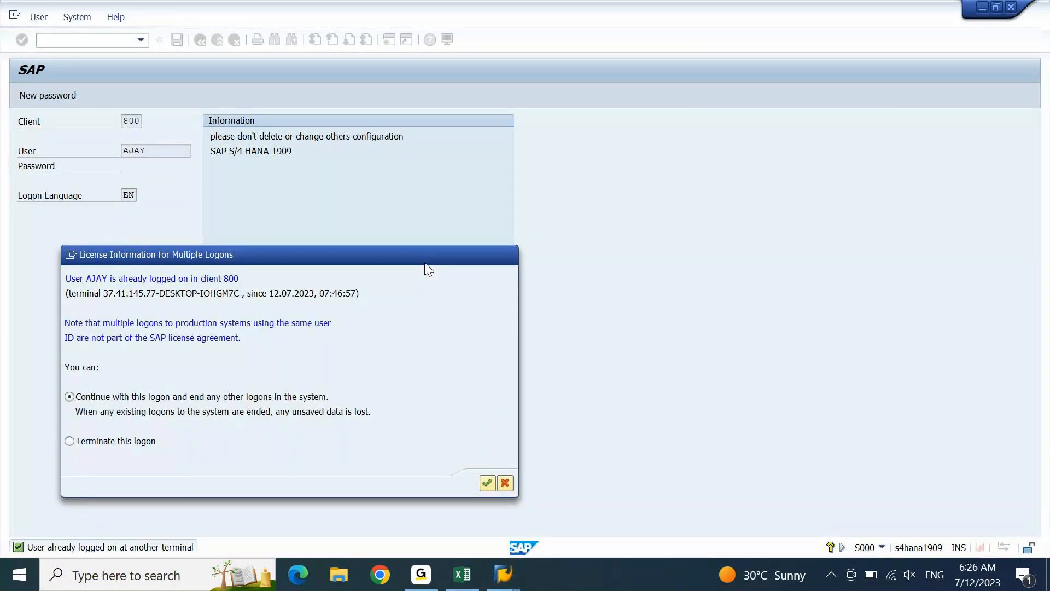
pyautogui.press('Return')
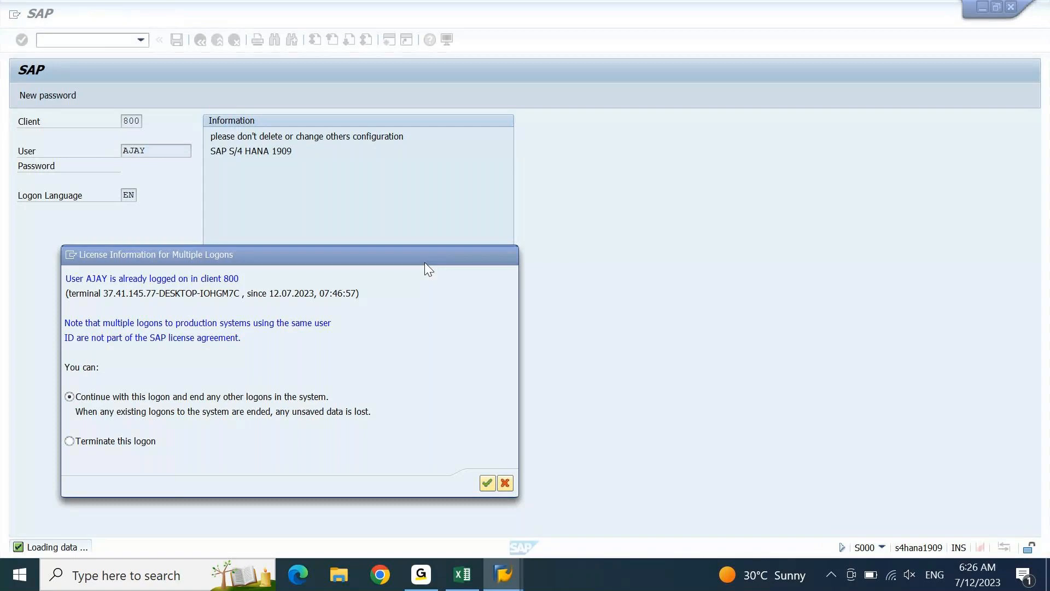
pyautogui.write('bp')
pyautogui.press('Return')
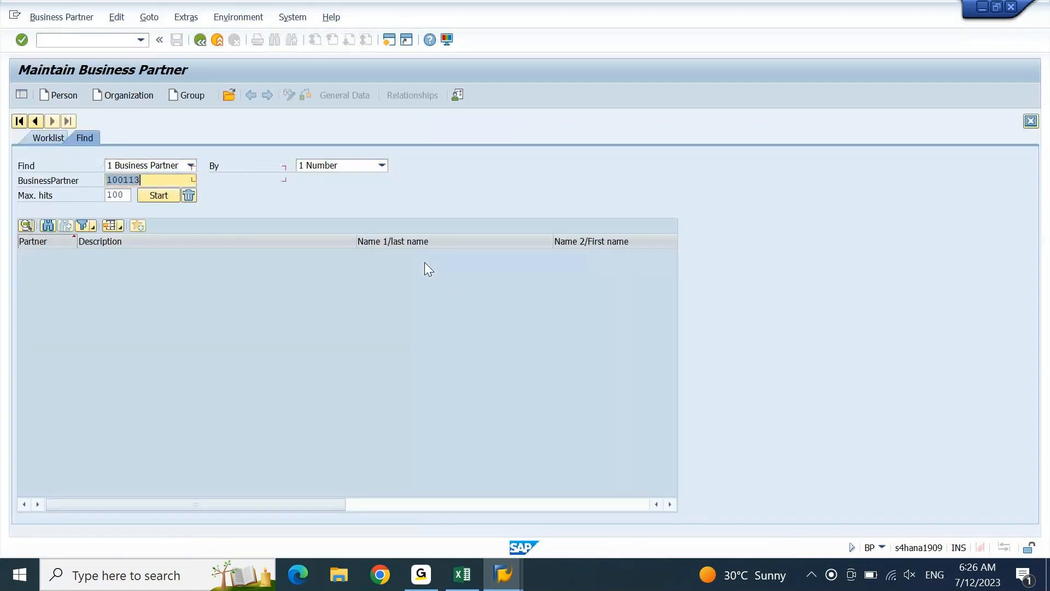
# - Open partner 100121, switch to change mode and add the FLVN00 FI Vendor role
pyautogui.write('100121')
pyautogui.press('Return')
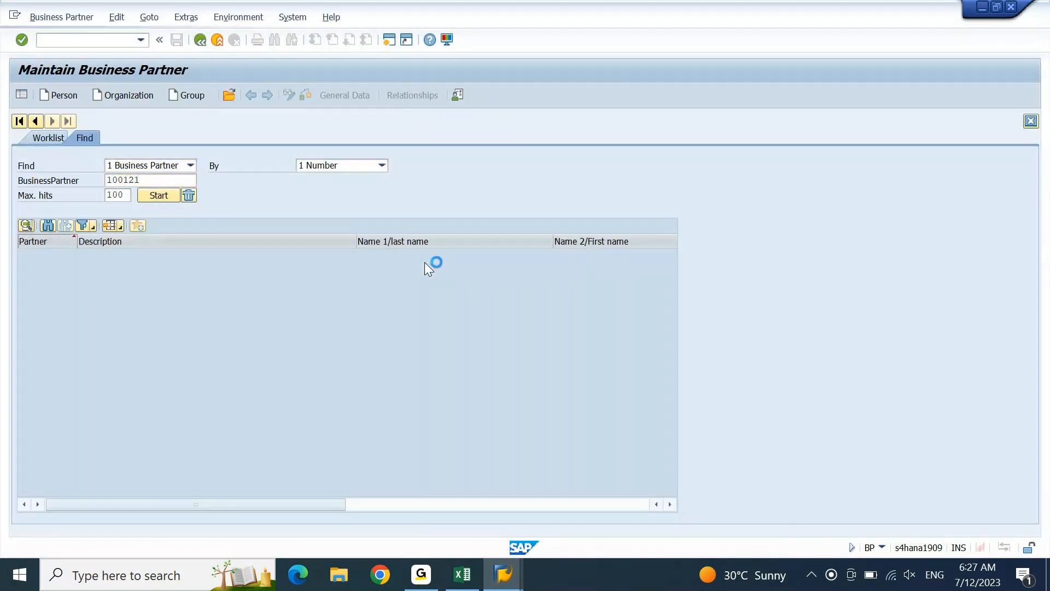
pyautogui.doubleClick(270, 255)
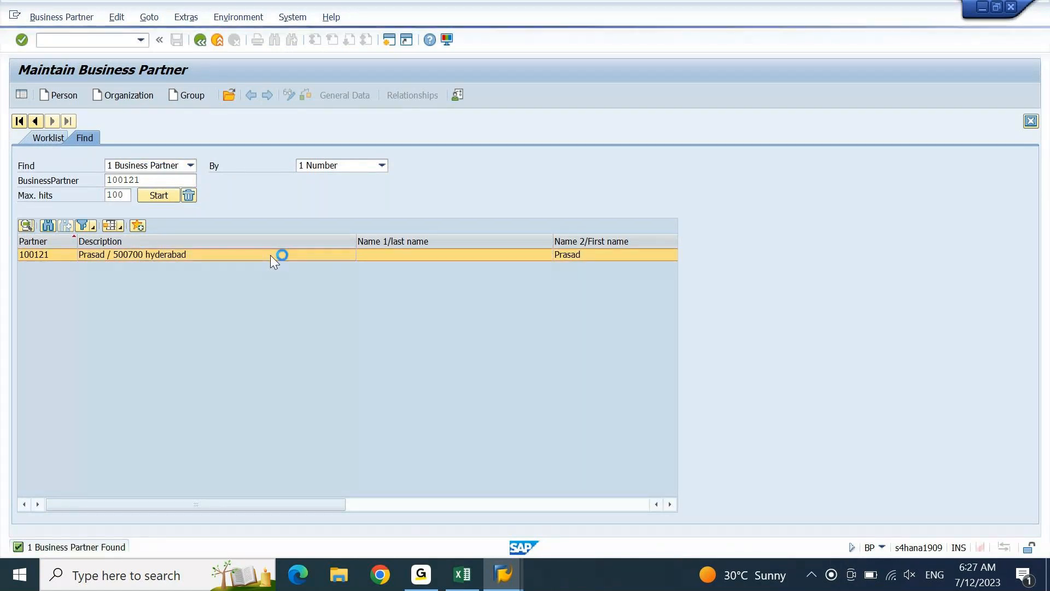
pyautogui.click(289, 94)
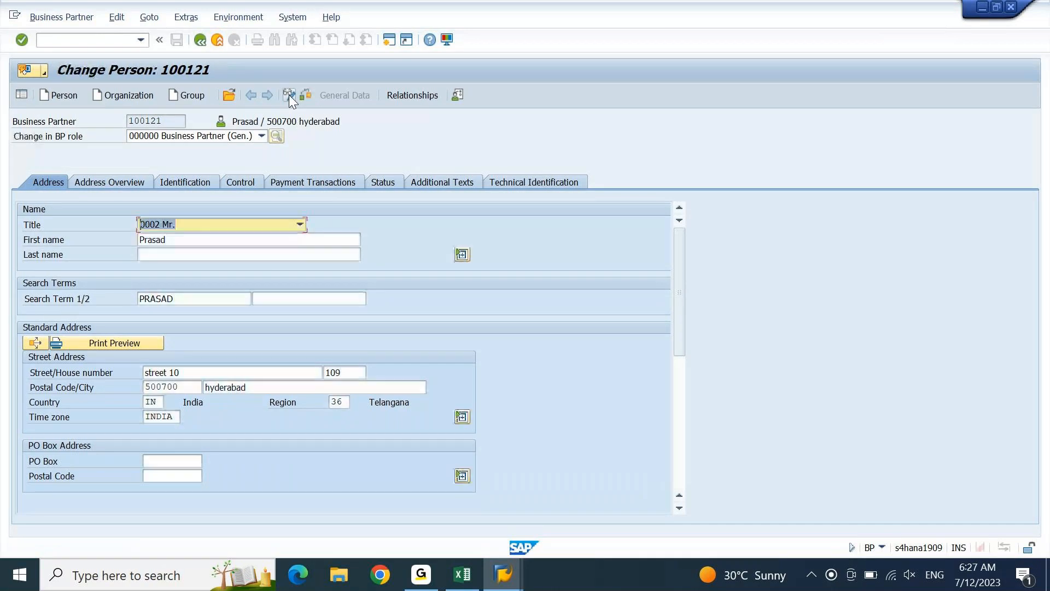
pyautogui.click(263, 136)
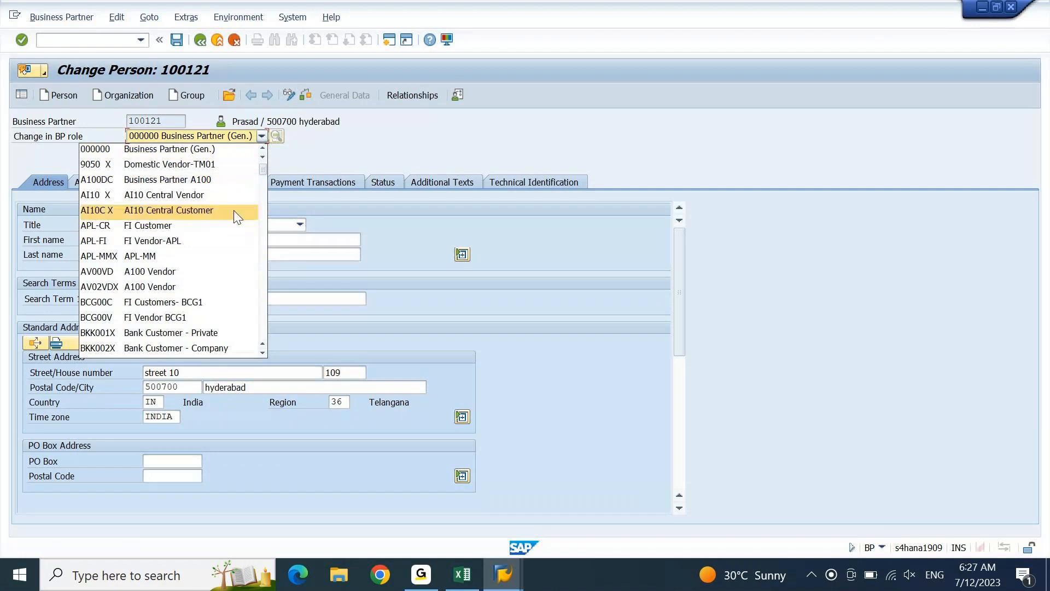
pyautogui.moveTo(262, 167); pyautogui.dragTo(262, 205)
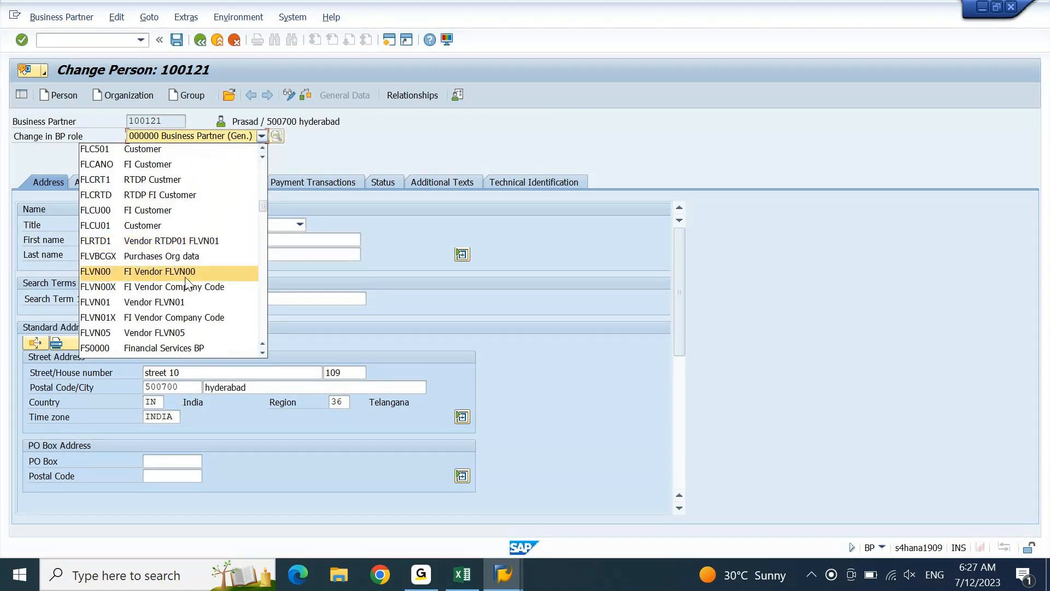
pyautogui.click(185, 273)
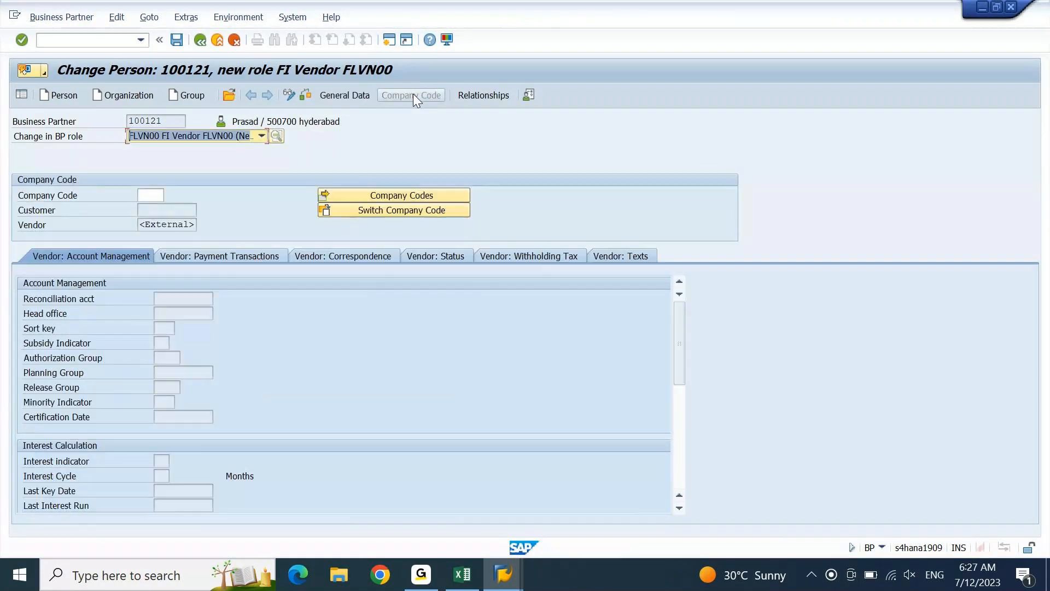
# - Enter 100121 as the vendor's external number in Vendor: General Data
pyautogui.click(333, 89)
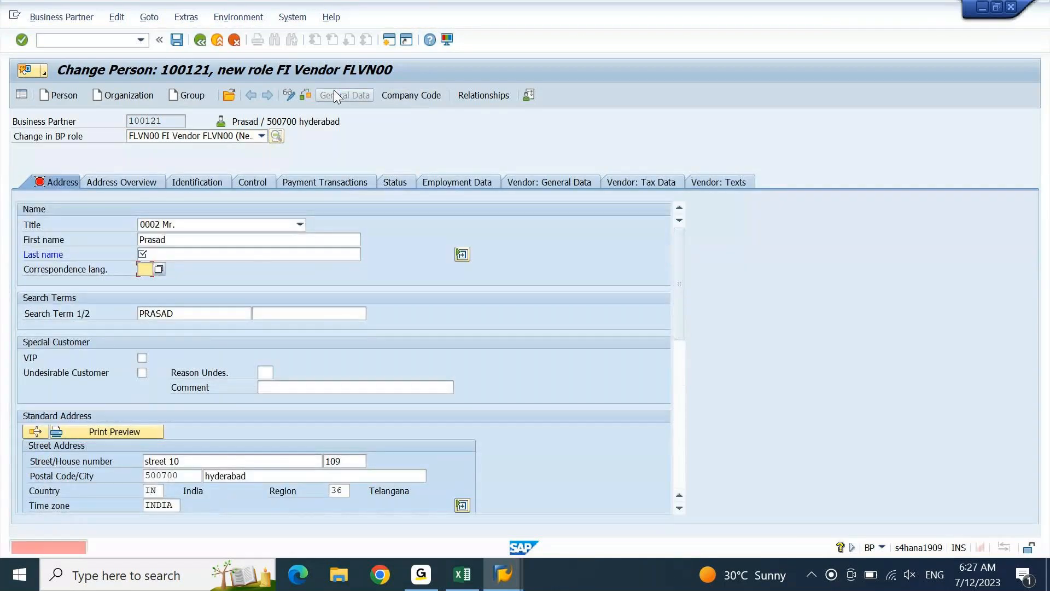
pyautogui.click(579, 182)
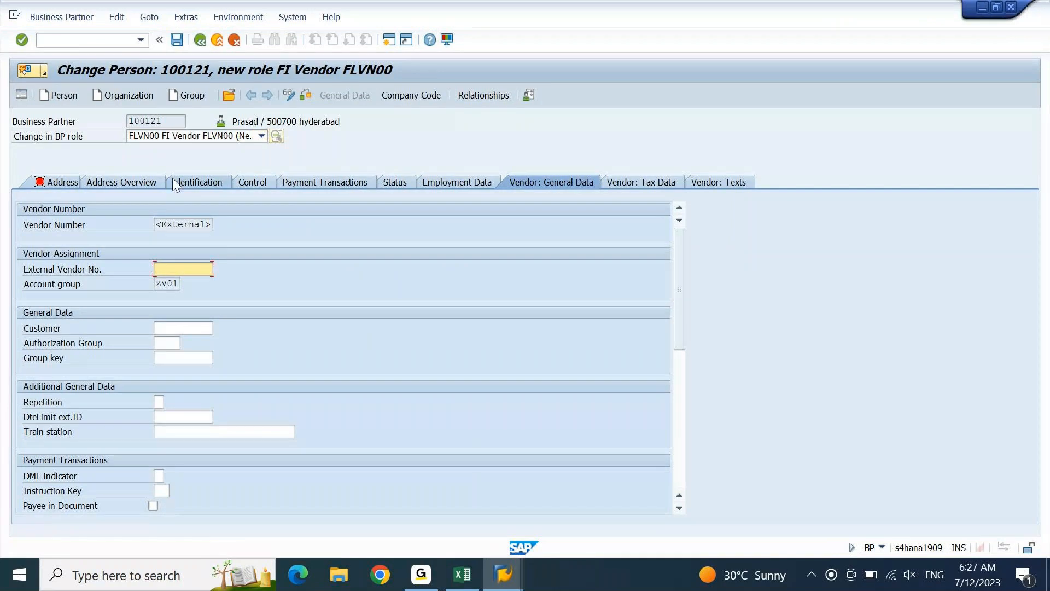
pyautogui.write('100121')
pyautogui.press('Return')
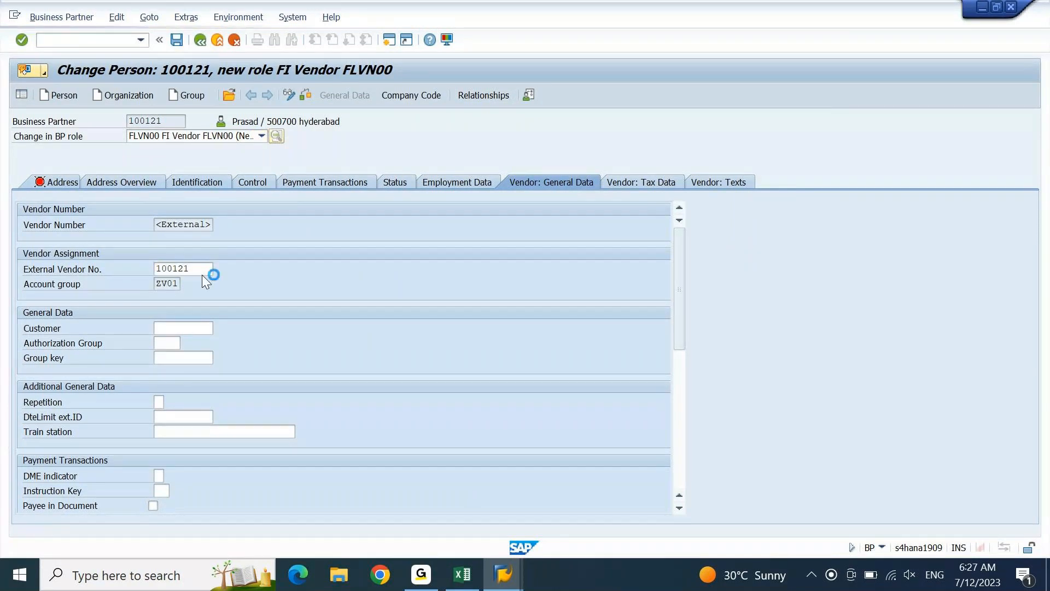
# - Fill in last name SAP and correspondence language EN in the partner's address
pyautogui.click(71, 183)
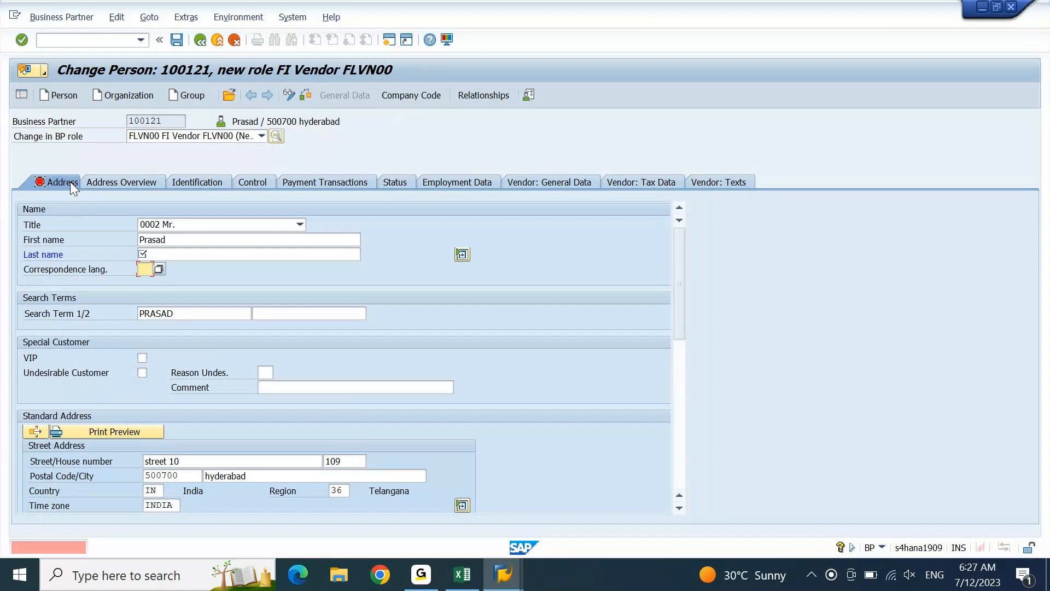
pyautogui.click(212, 260)
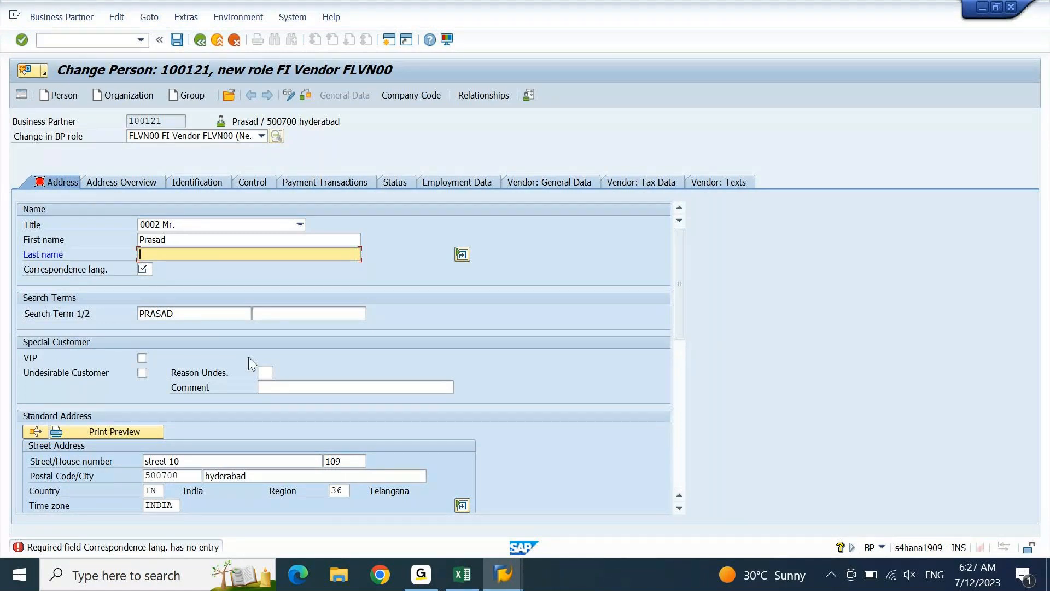
pyautogui.write('sap')
pyautogui.press('BackSpace')
pyautogui.press('BackSpace')
pyautogui.press('BackSpace')
pyautogui.write('SAP')
pyautogui.press('Return')
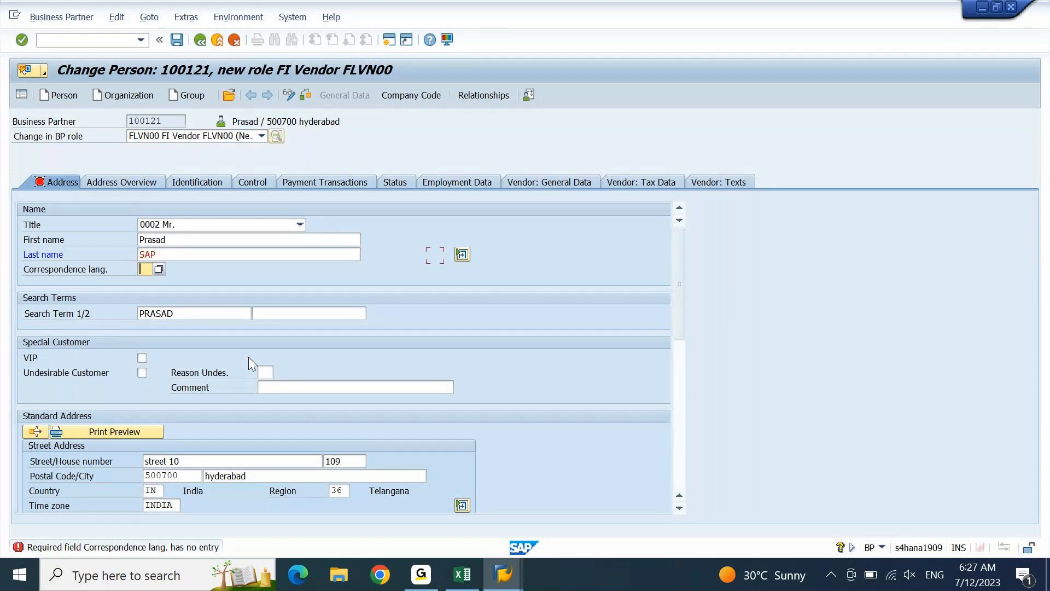
pyautogui.write('EN')
pyautogui.press('Return')
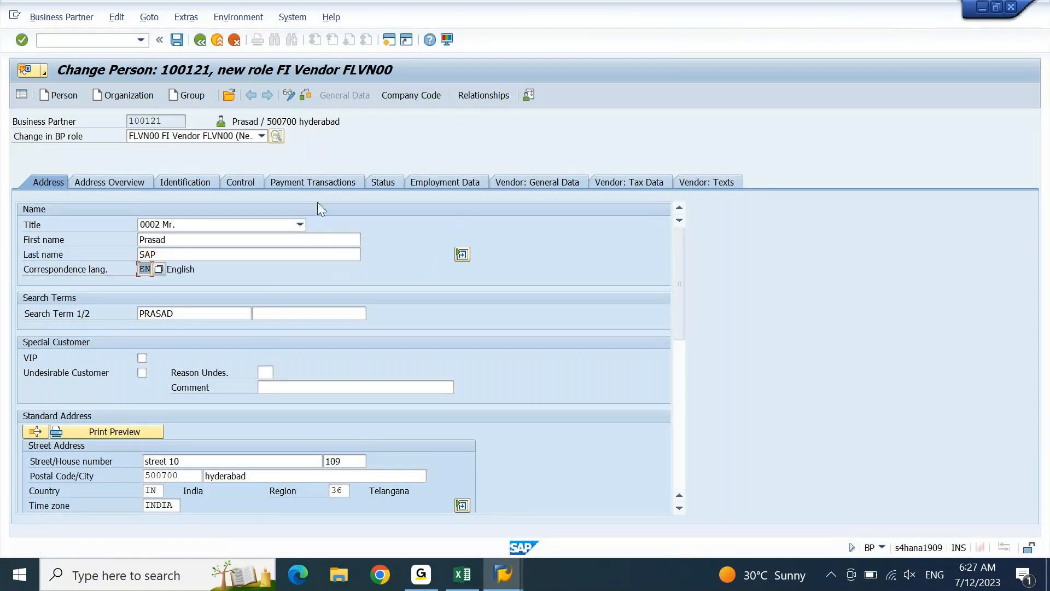
# - Append the surname SAP to the account holder name in the partner's bank details
pyautogui.click(325, 182)
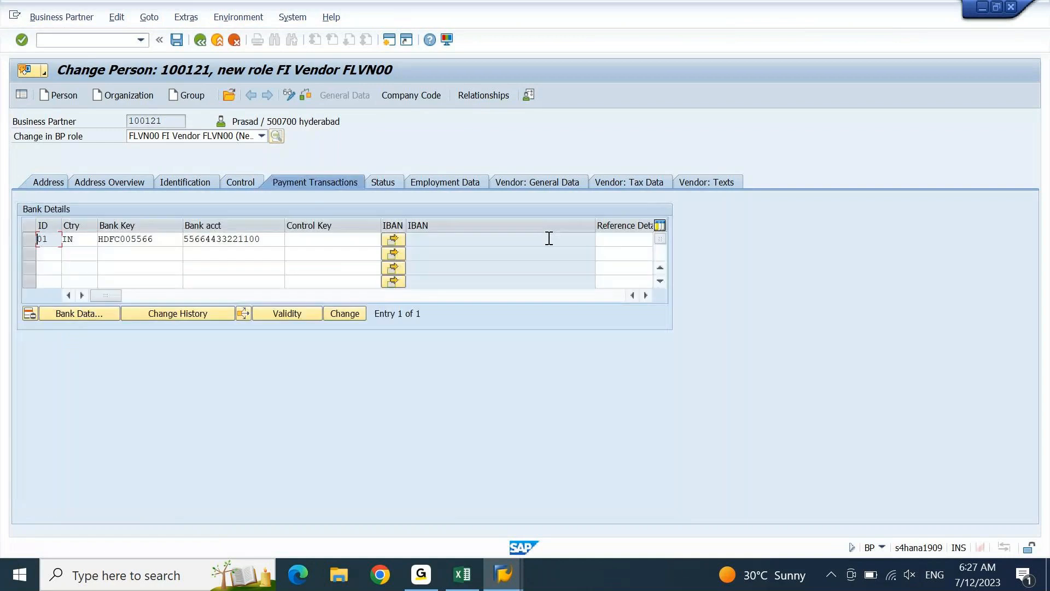
pyautogui.click(645, 296)
pyautogui.click(646, 295)
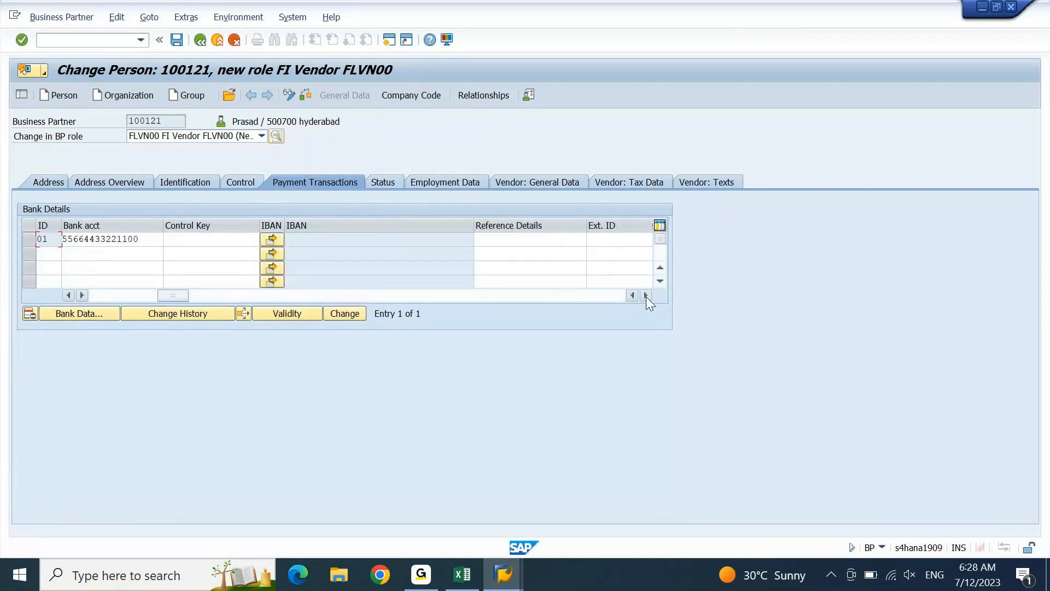
pyautogui.click(645, 296)
pyautogui.click(547, 244)
pyautogui.write('SAP')
pyautogui.press('Return')
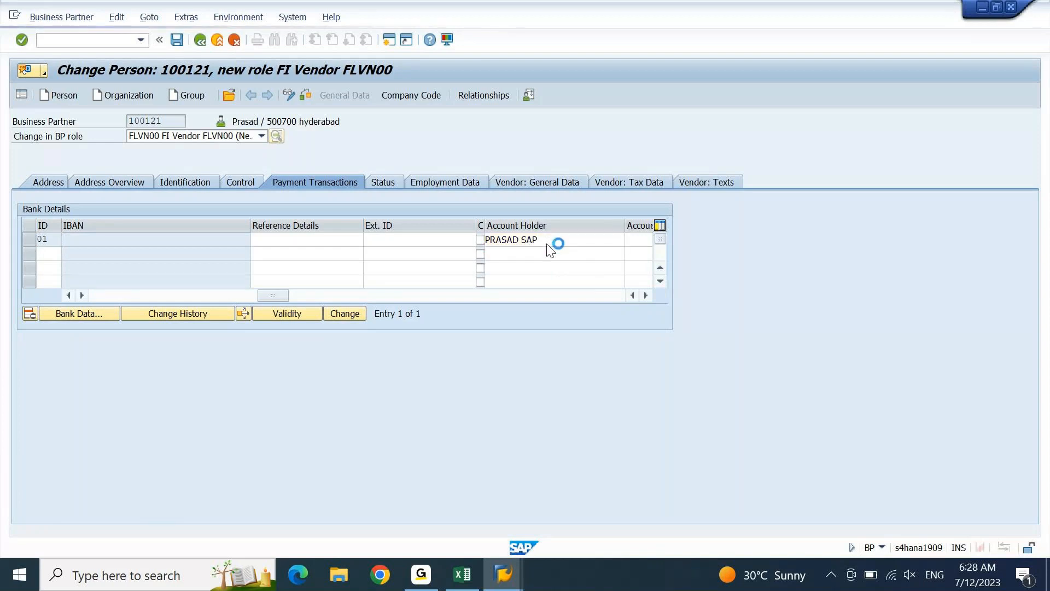
# - Load the vendor's company code data for DEIN
pyautogui.click(410, 97)
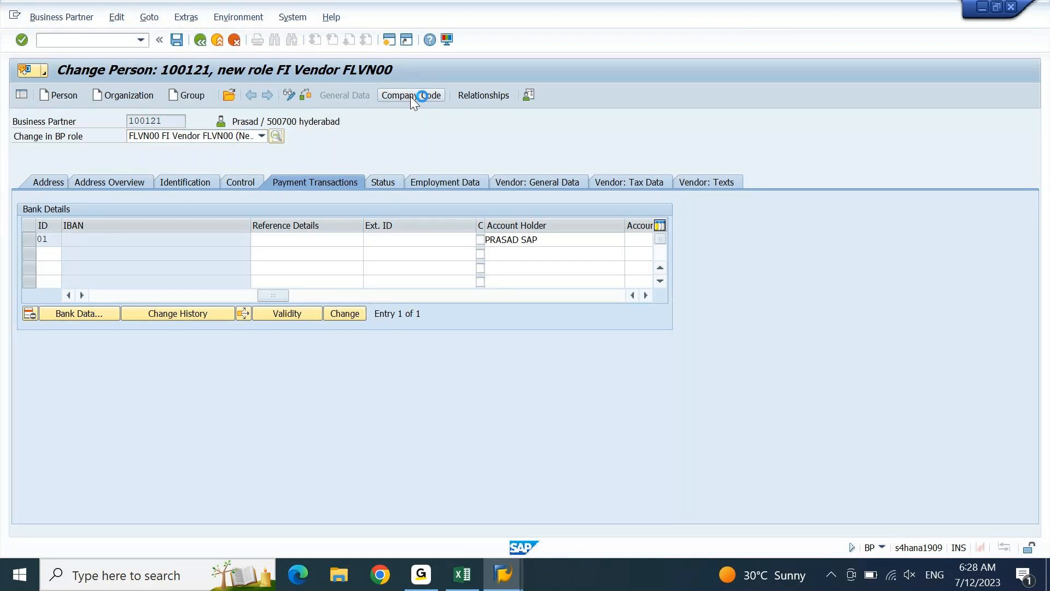
pyautogui.write('DEIN')
pyautogui.press('Return')
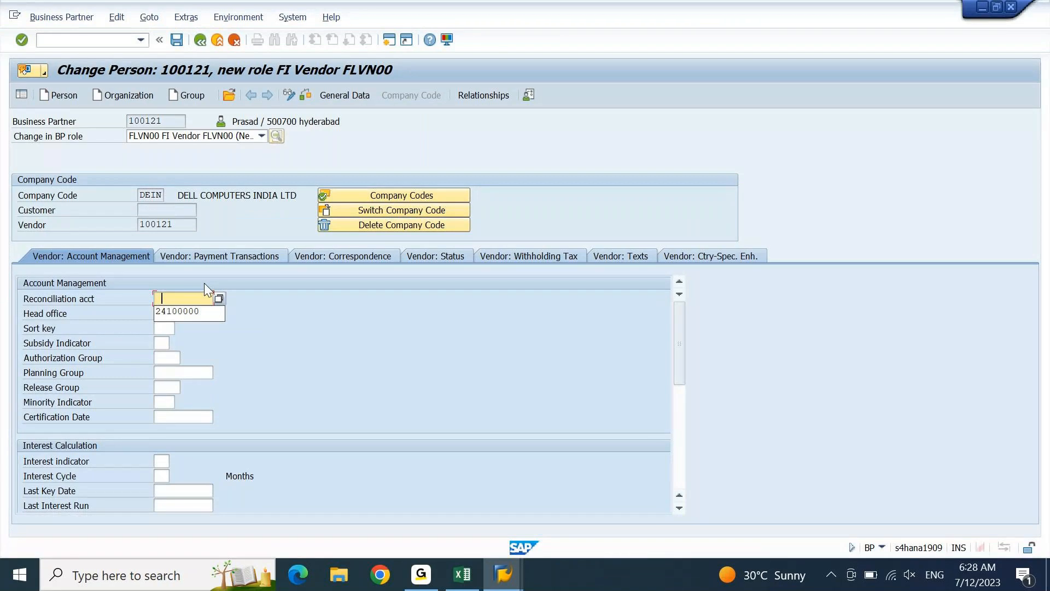
# - Assign reconciliation account 24100000 for company code DEIN, check payment transactions, and save the vendor
pyautogui.click(200, 310)
pyautogui.press('Return')
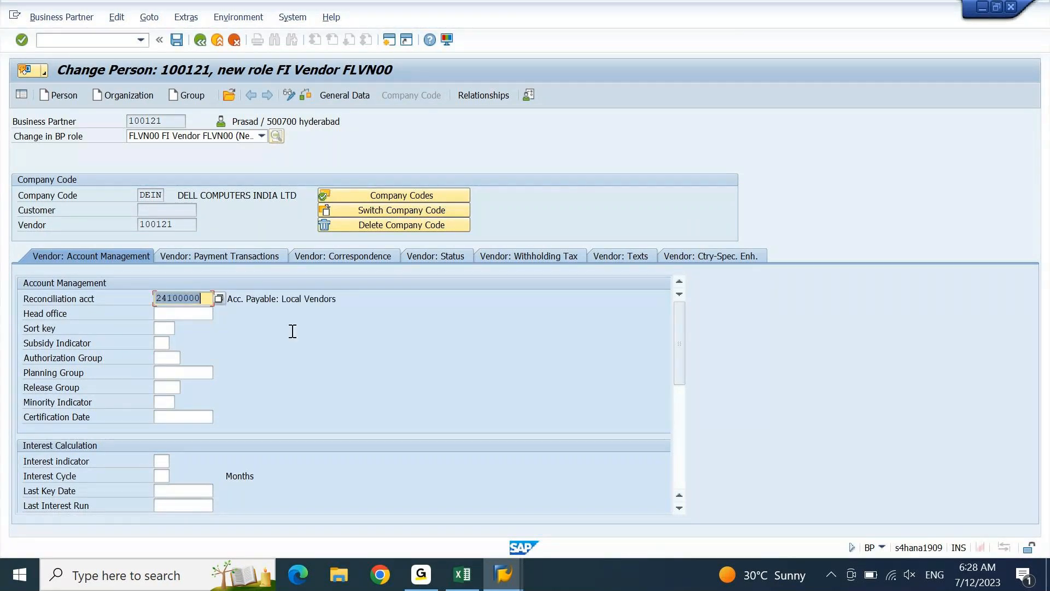
pyautogui.click(252, 252)
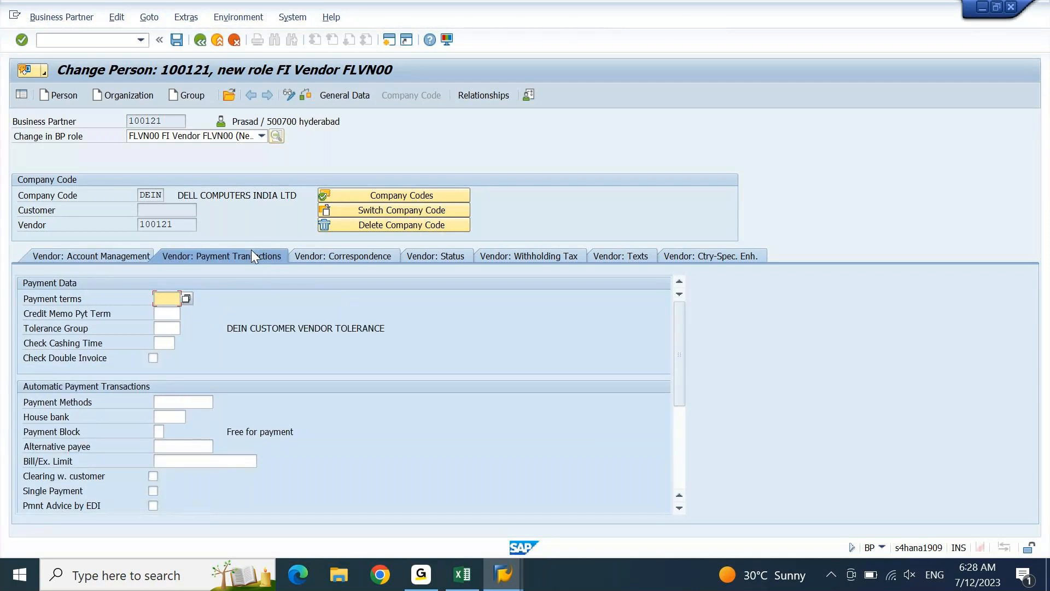
pyautogui.click(172, 401)
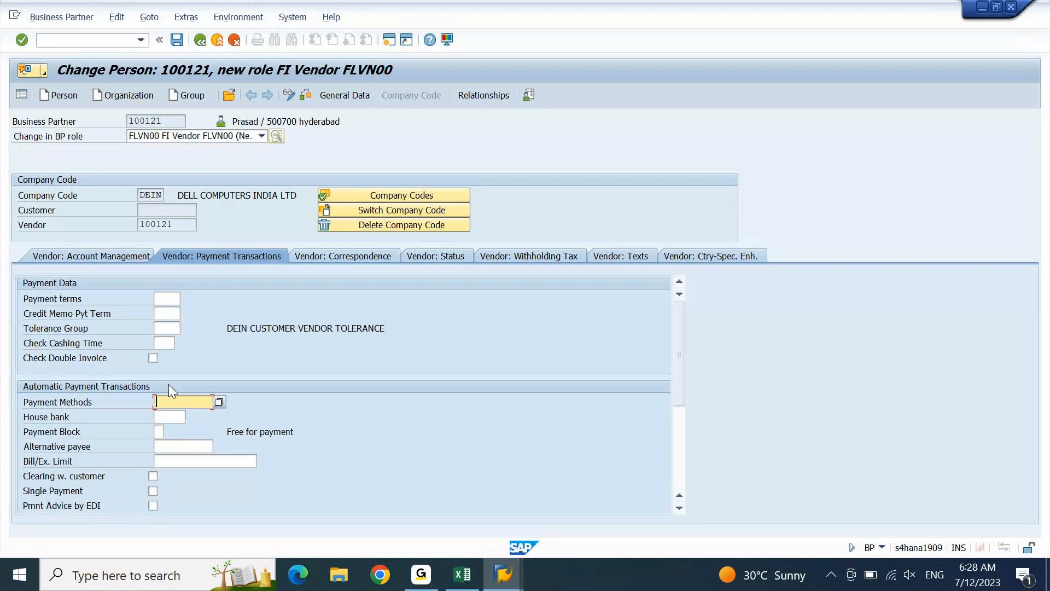
pyautogui.press('F4')
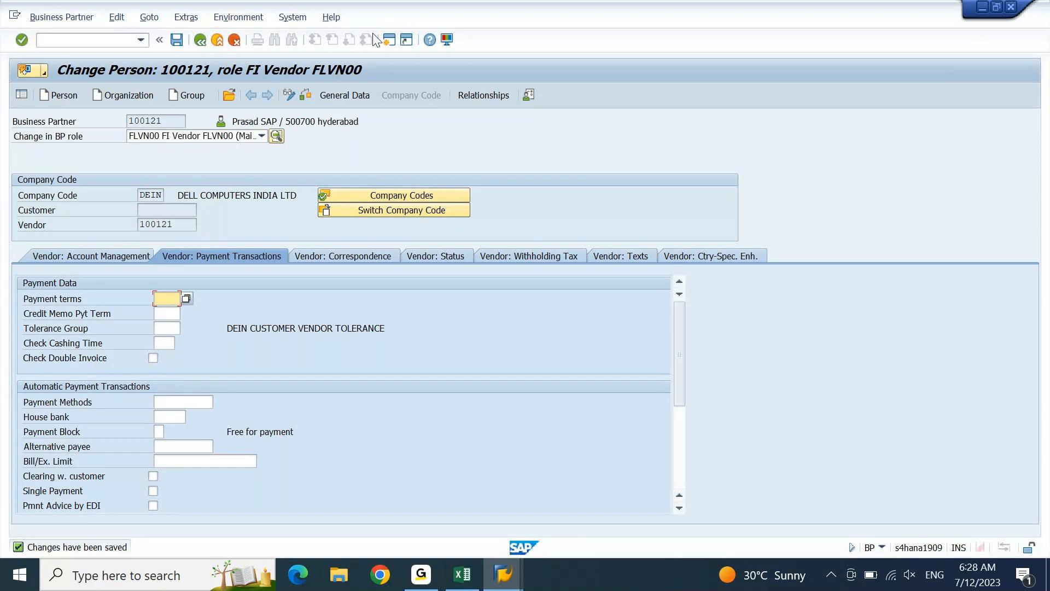
pyautogui.click(389, 43)
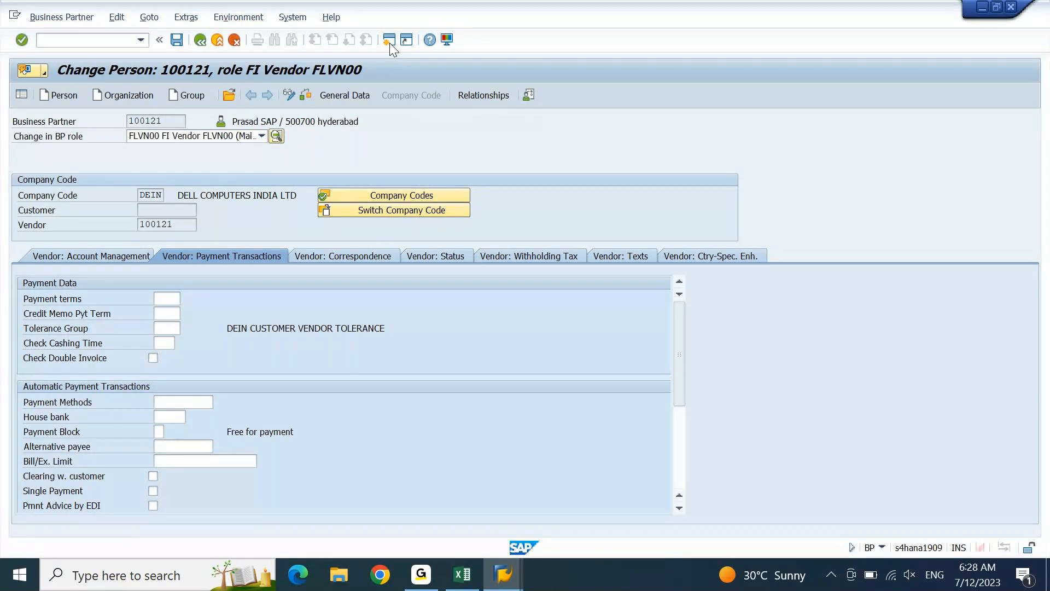
# - Open the payment methods per country overview in transaction FBZP
pyautogui.write('F')
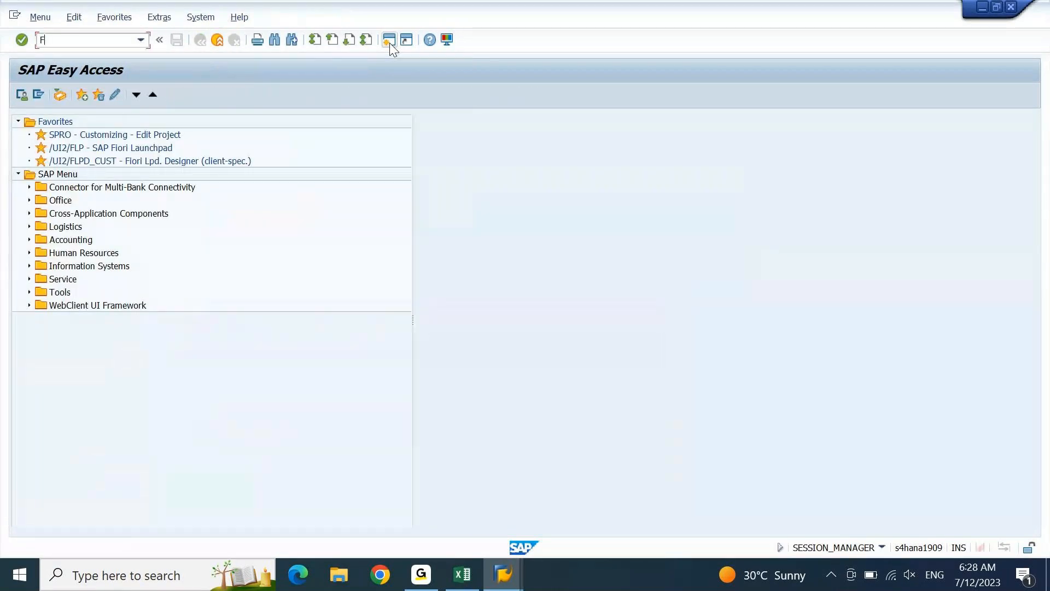
pyautogui.write('BZP')
pyautogui.press('Return')
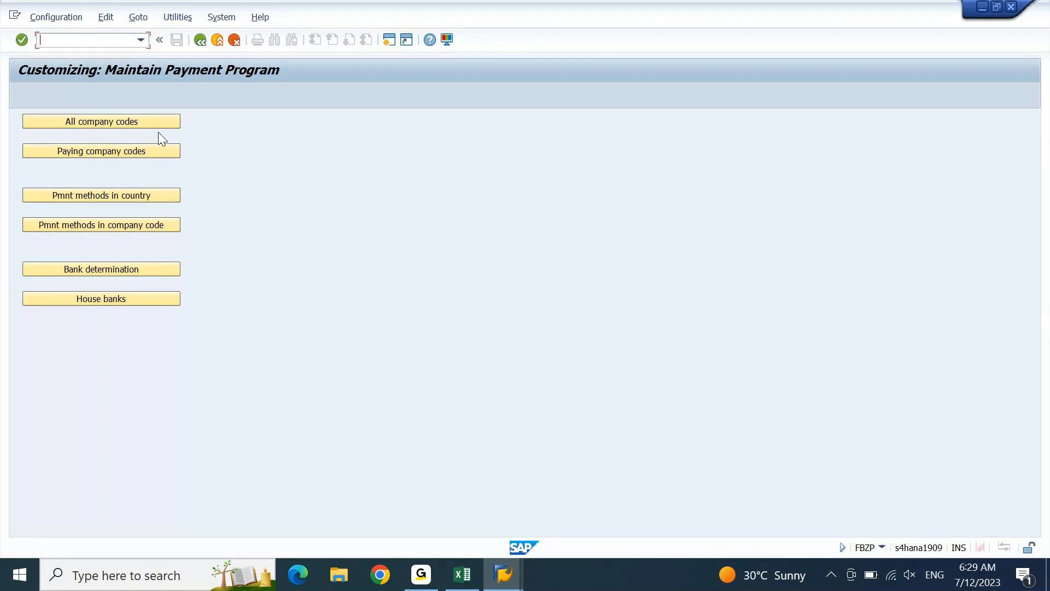
pyautogui.click(123, 192)
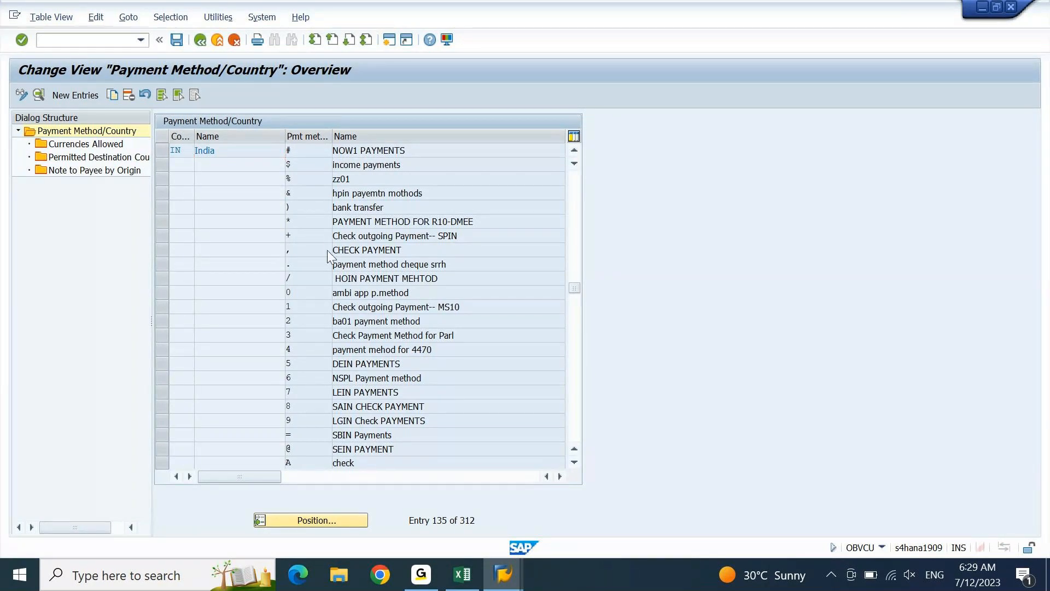
# - Locate India's payment methods and select method T Bank Transfer
pyautogui.scroll(-1, 328, 250)
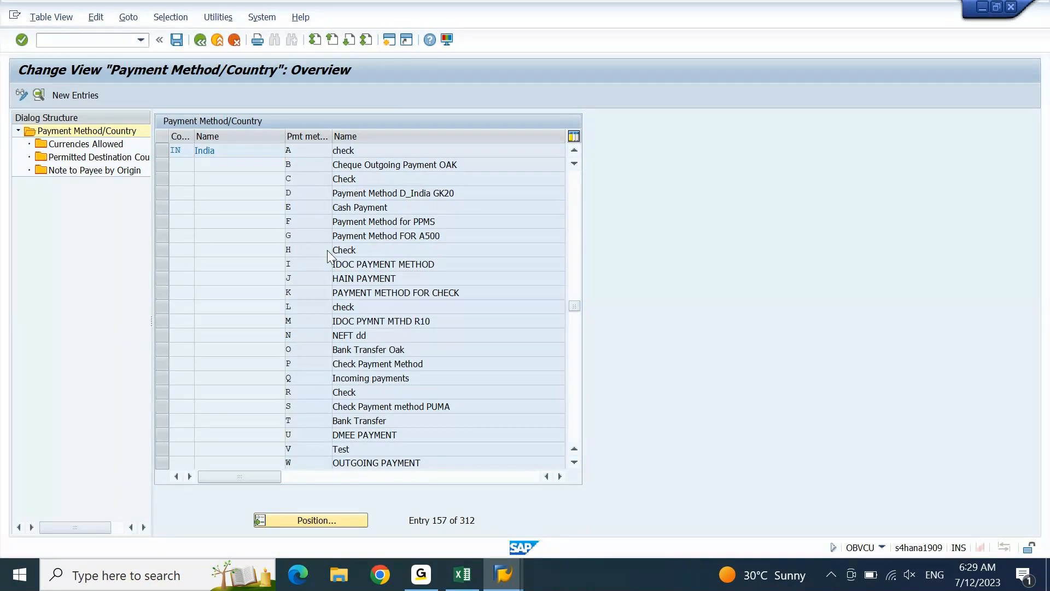
pyautogui.press('pagedown')
pyautogui.press('pagedown')
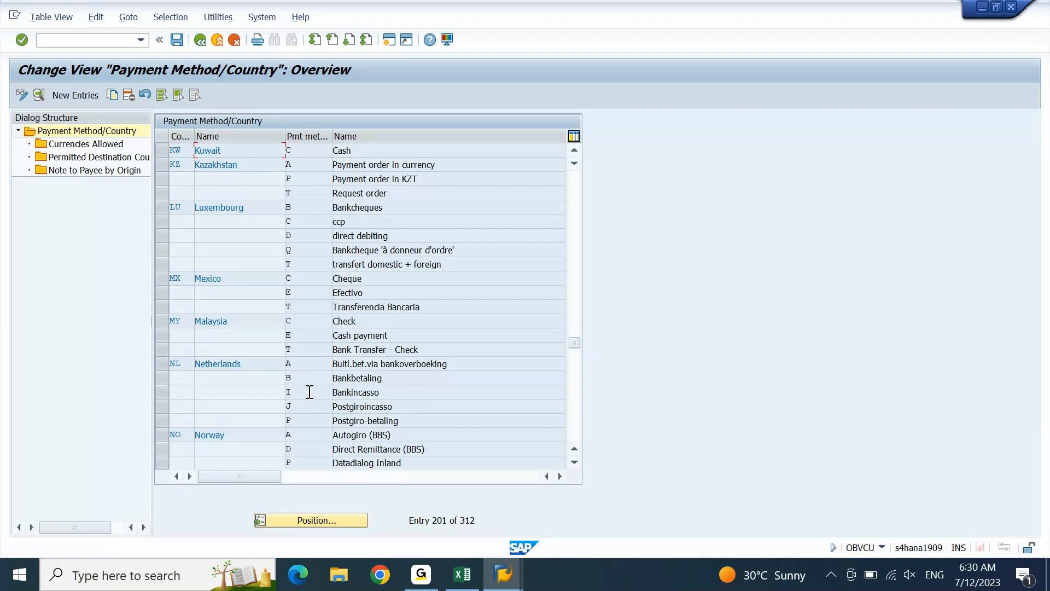
pyautogui.press('pageup')
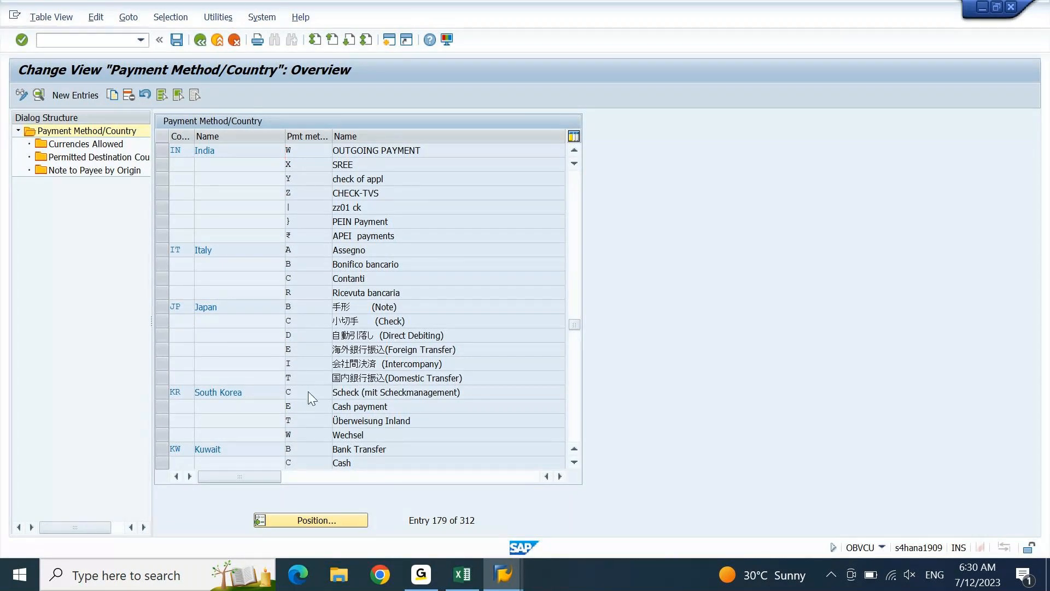
pyautogui.press('pageup')
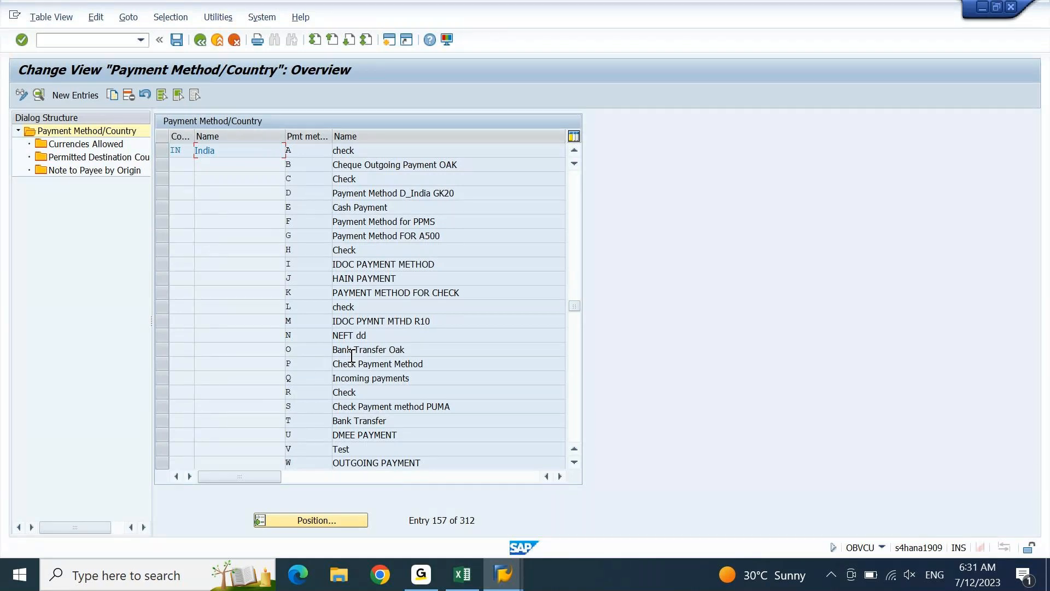
pyautogui.scroll(-5, 352, 356)
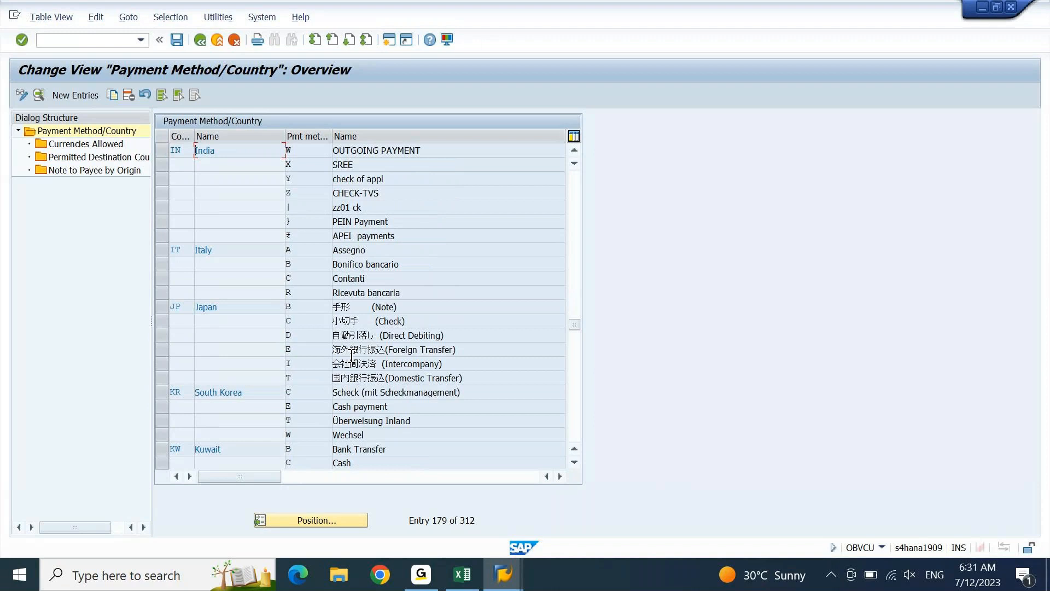
pyautogui.scroll(5, 351, 356)
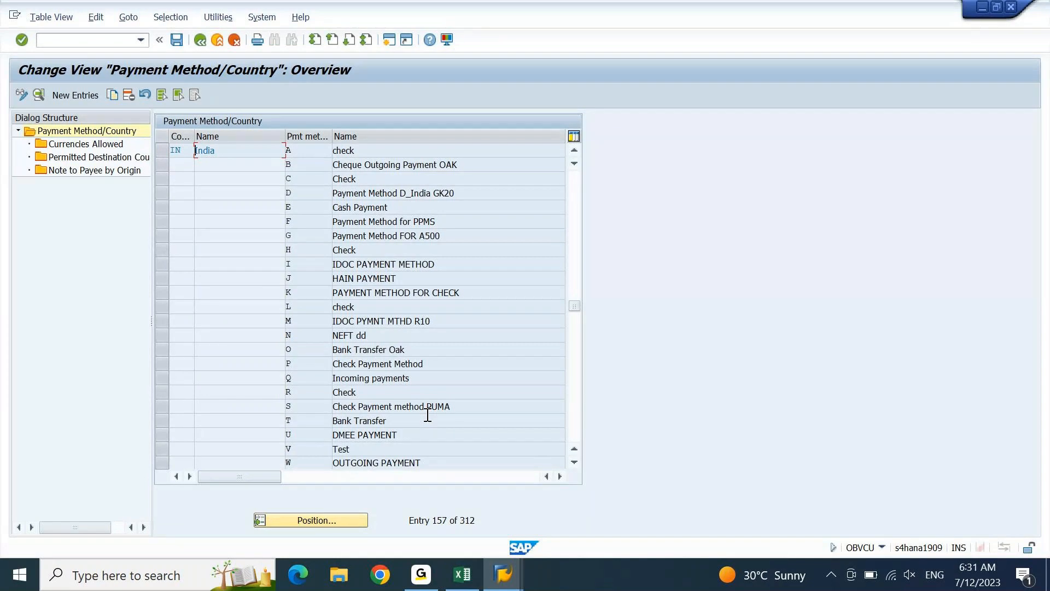
pyautogui.click(156, 420)
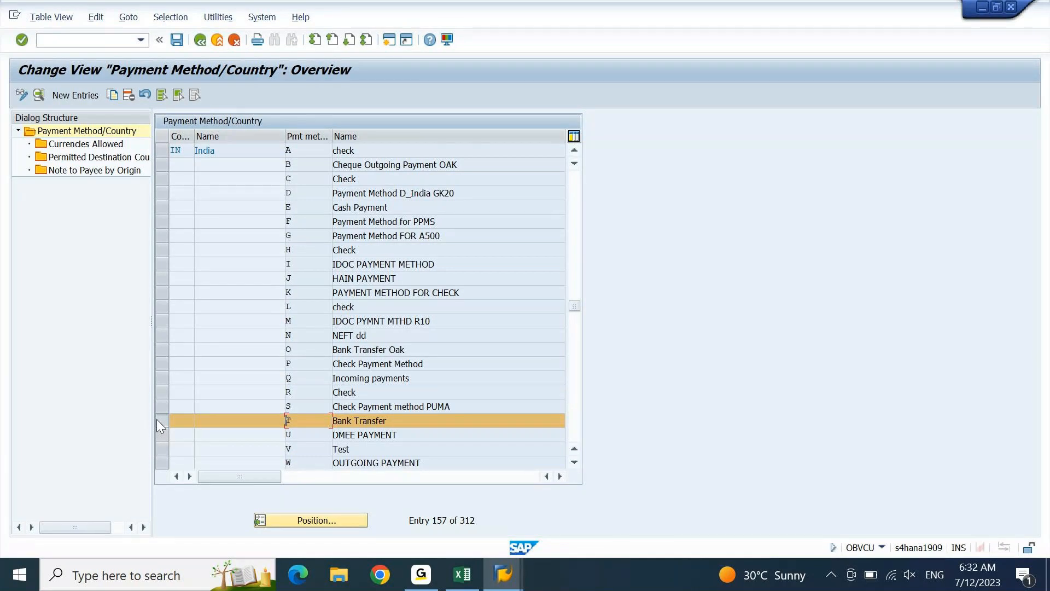
pyautogui.doubleClick(324, 421)
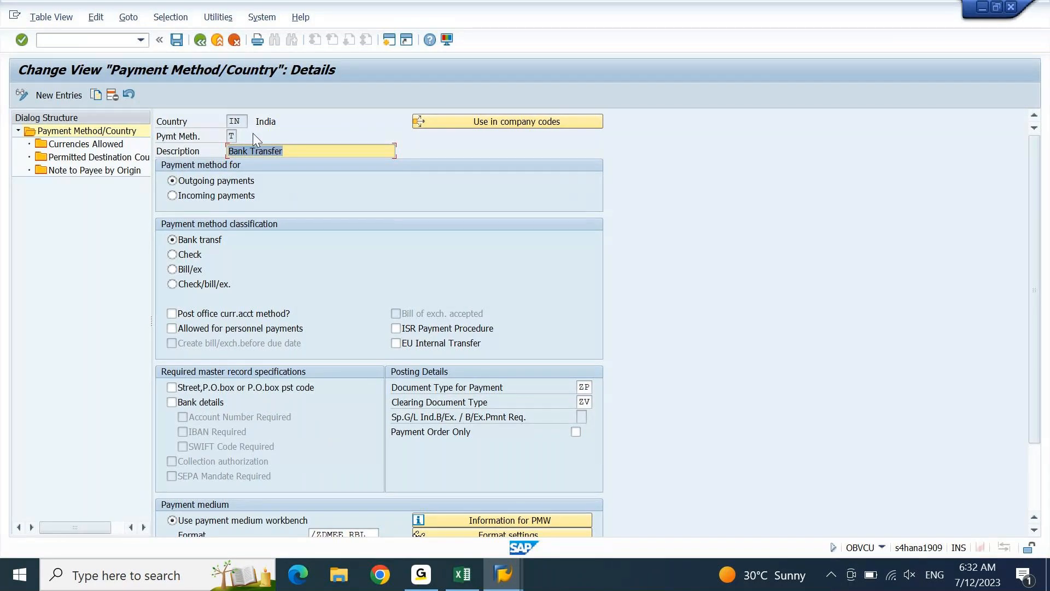
pyautogui.click(299, 153)
pyautogui.moveTo(1037, 234); pyautogui.dragTo(1040, 338)
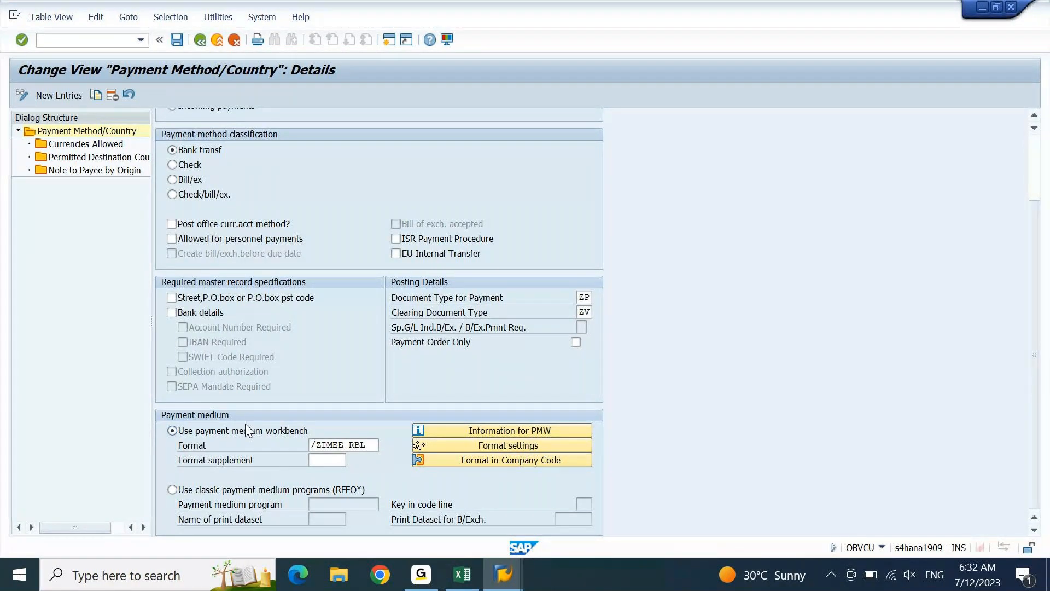
pyautogui.click(1037, 172)
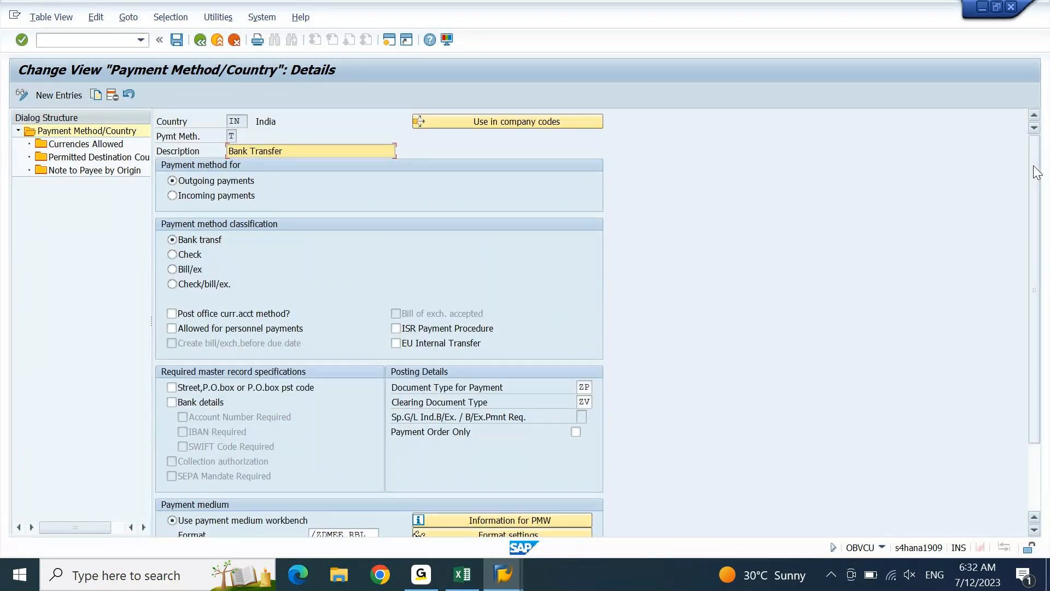
pyautogui.click(200, 41)
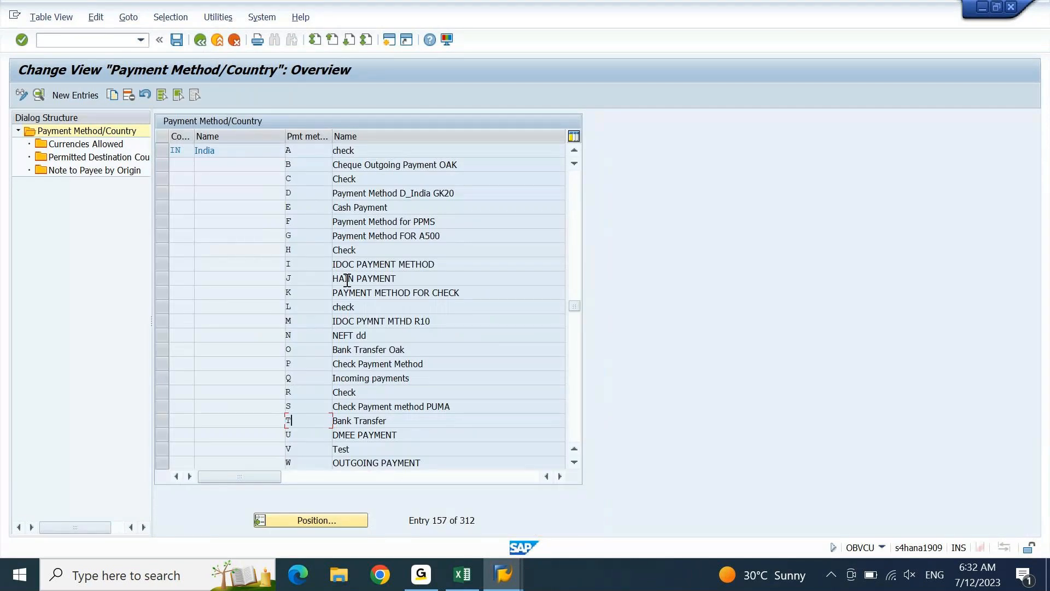
# - Check which India payment method keys are already used, then start a new entry
pyautogui.scroll(-5, 348, 282)
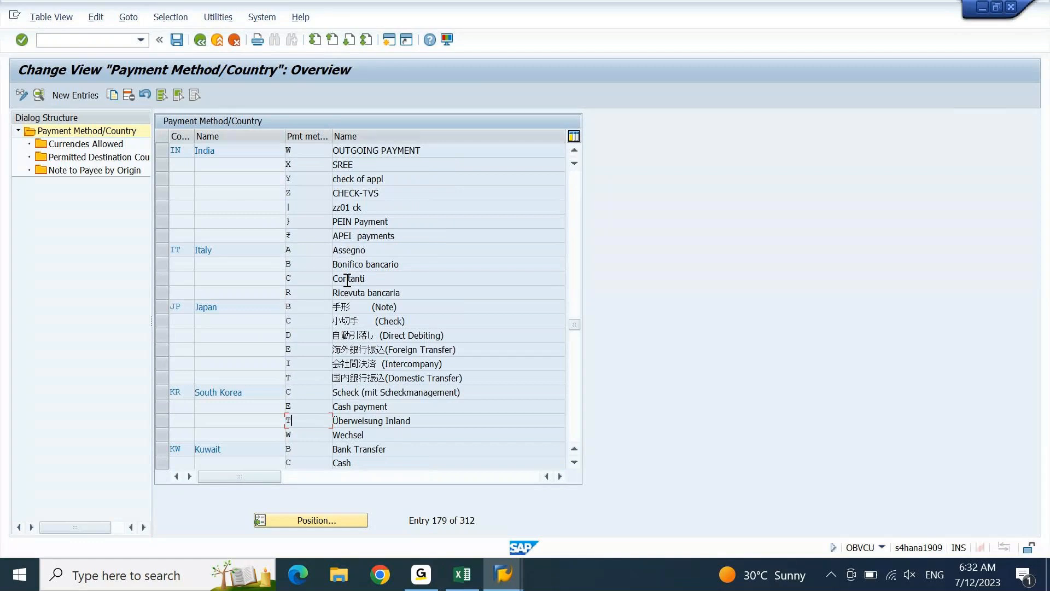
pyautogui.scroll(5, 347, 280)
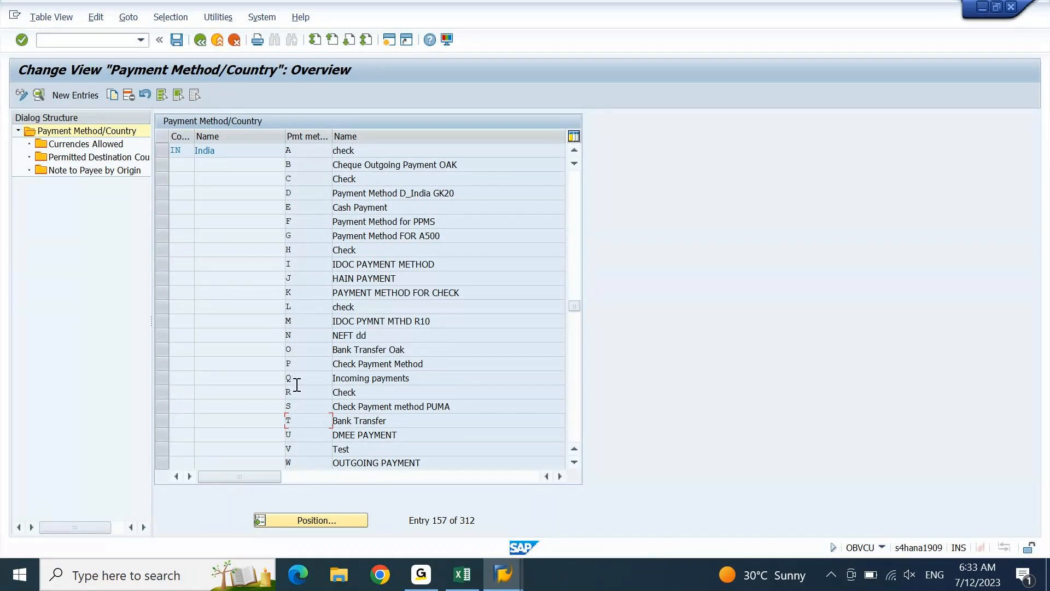
pyautogui.press('pagedown')
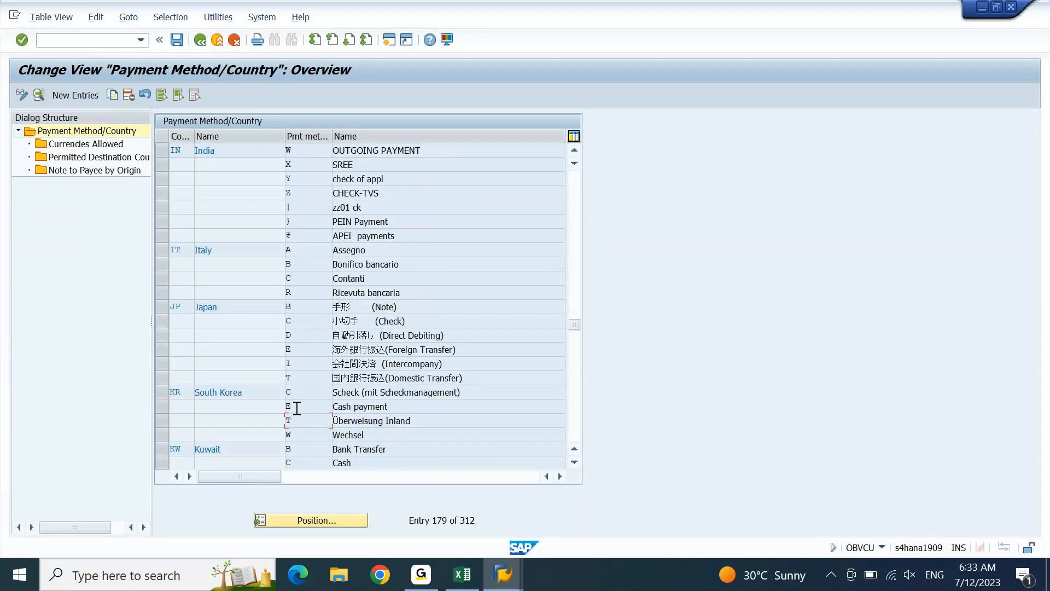
pyautogui.press('pagedown')
pyautogui.press('pageup')
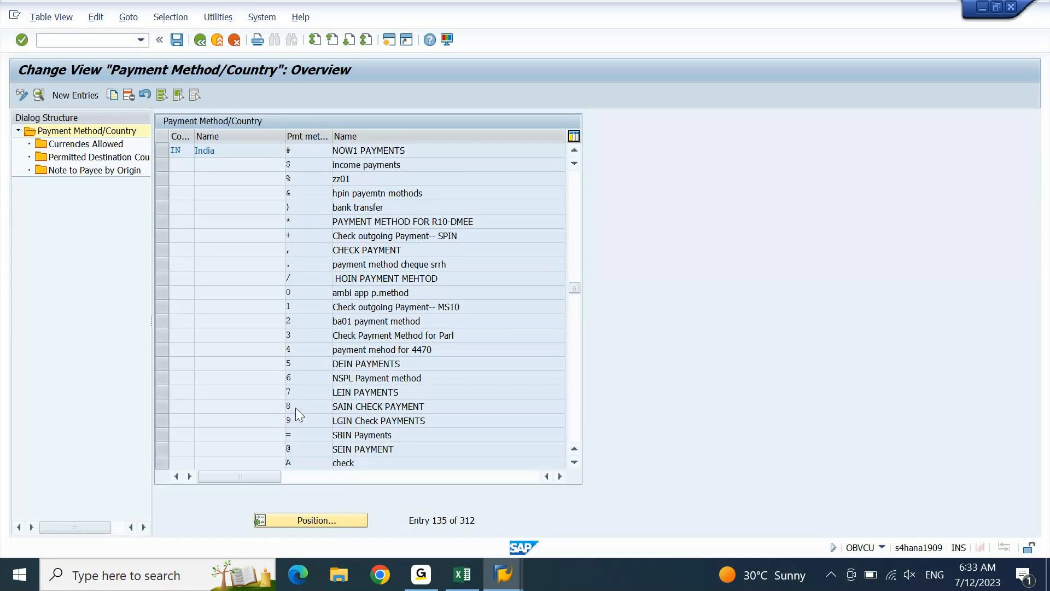
pyautogui.press('pageup')
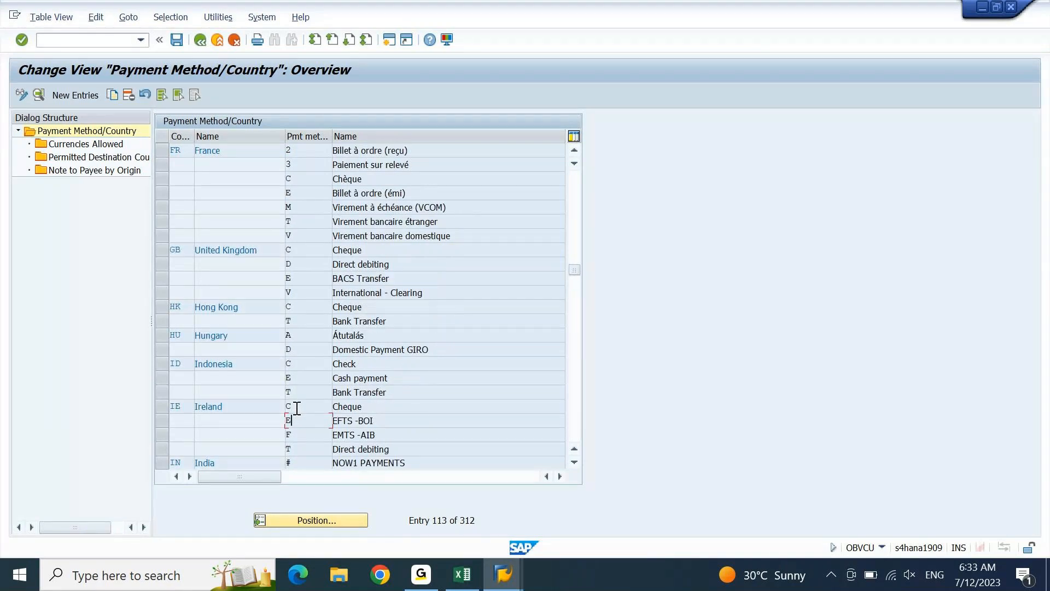
pyautogui.press('pagedown')
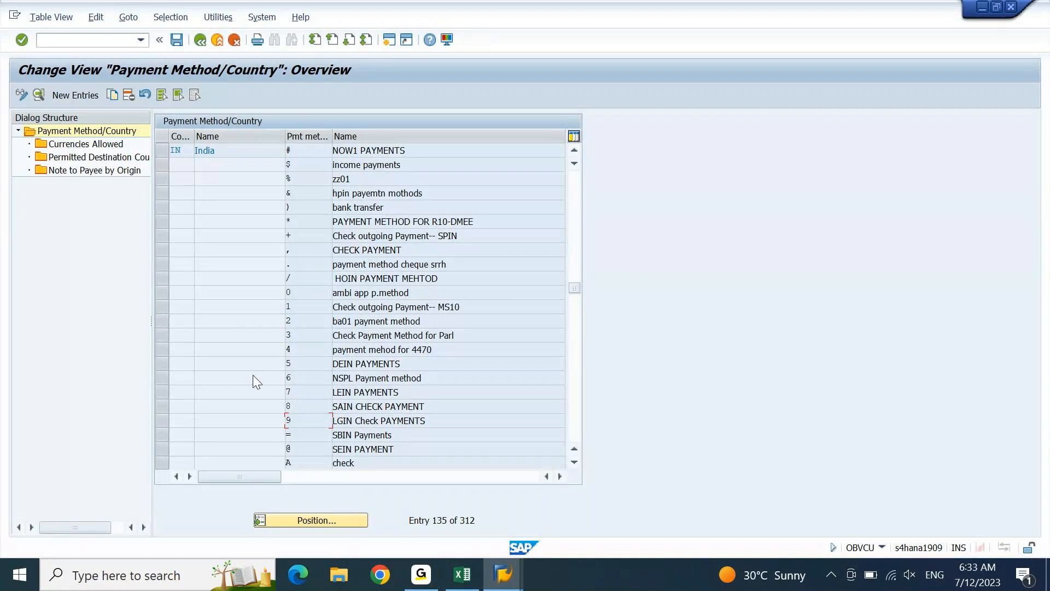
pyautogui.click(77, 96)
# - Set country IN for the new payment method and try key K, which already exists
pyautogui.hotkey('shift', 'Tab')
pyautogui.hotkey('shift', 'Tab')
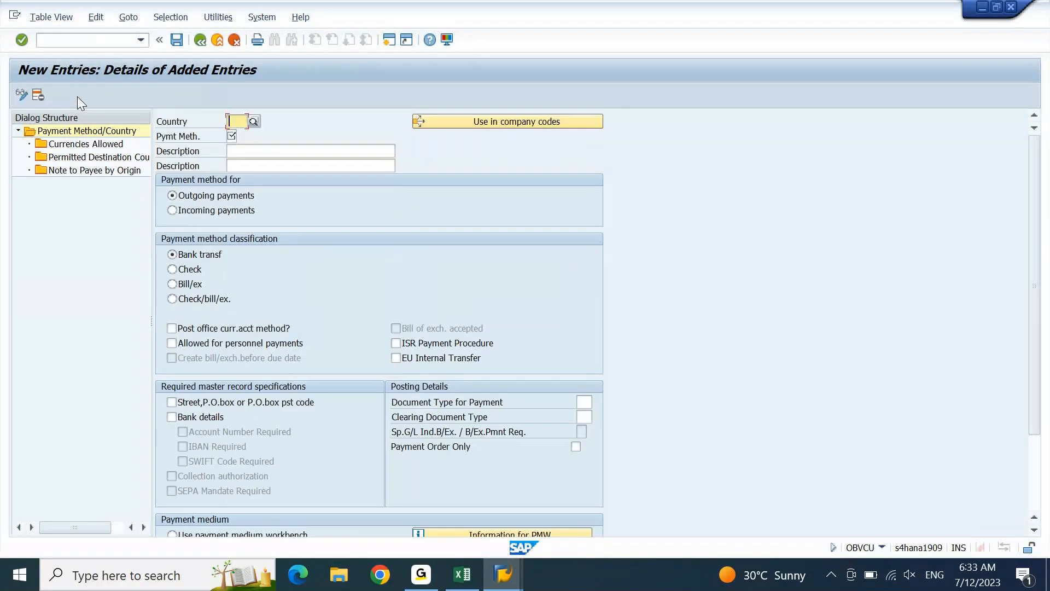
pyautogui.write('in')
pyautogui.press('Tab')
pyautogui.press('Return')
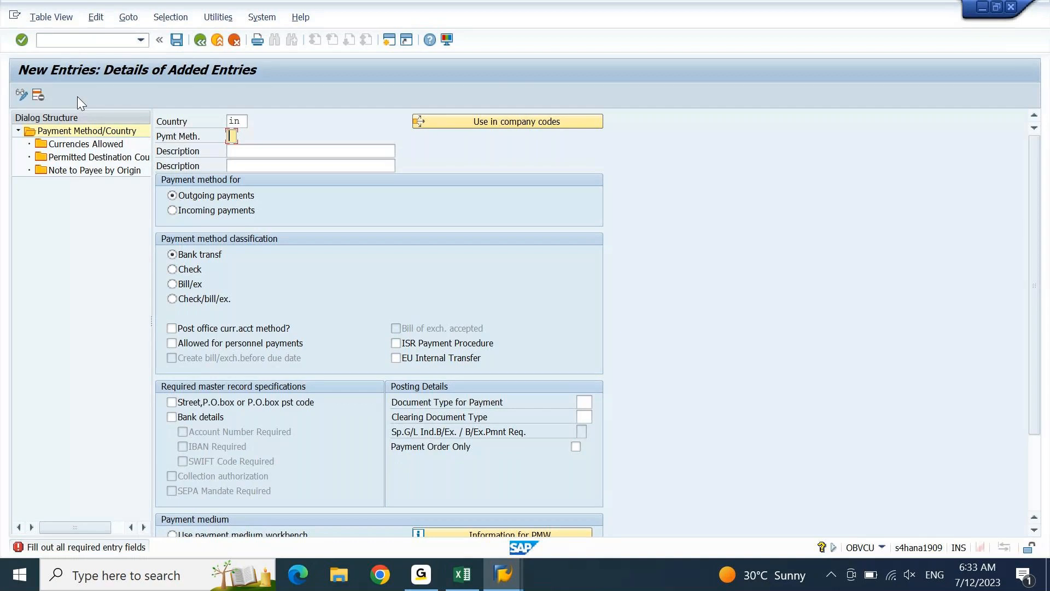
pyautogui.press('Tab')
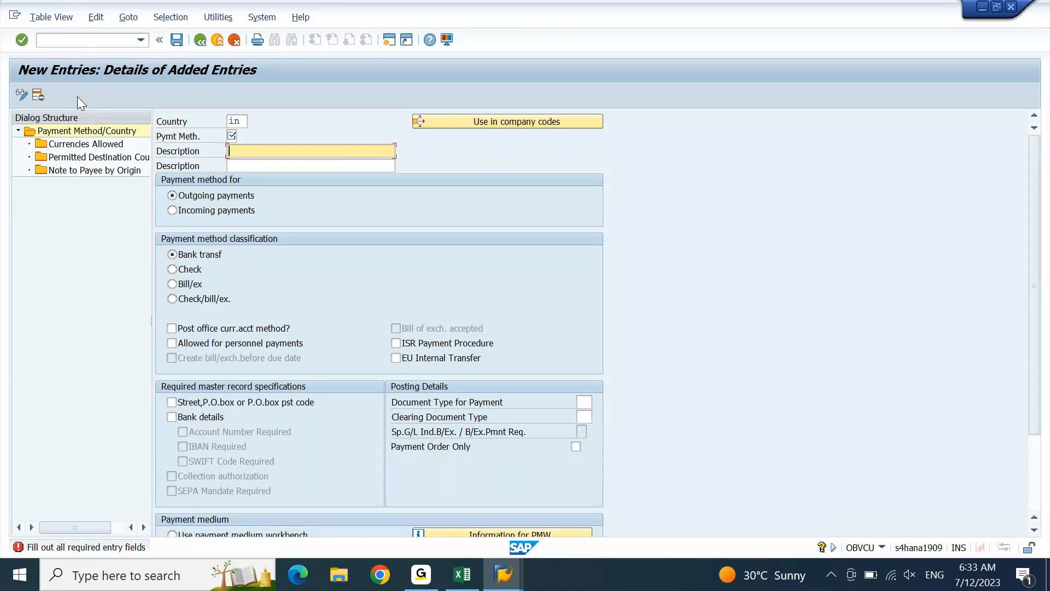
pyautogui.hotkey('shift', 'Tab')
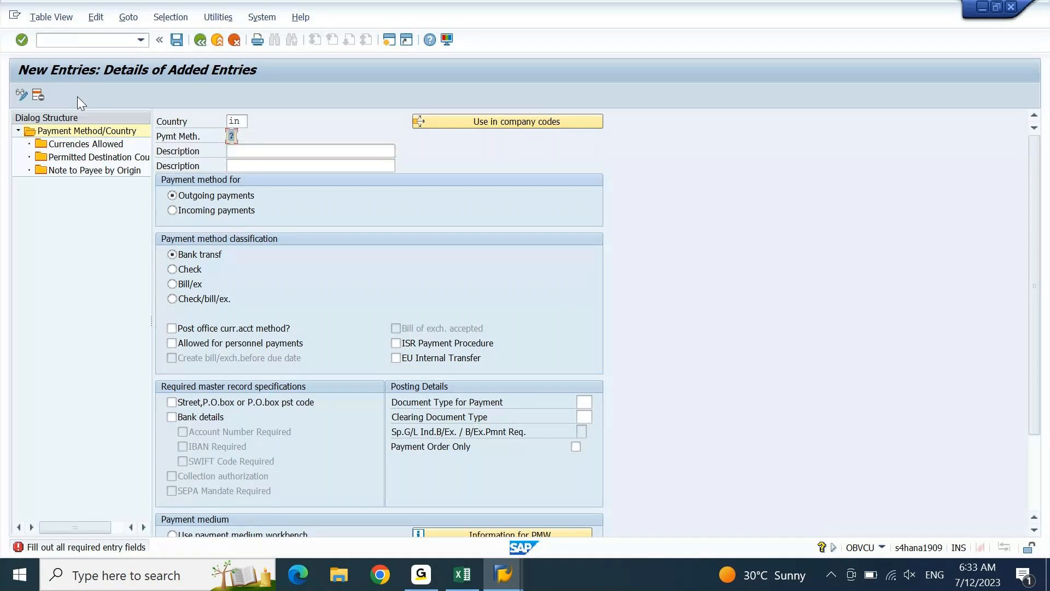
pyautogui.write('K')
pyautogui.press('Return')
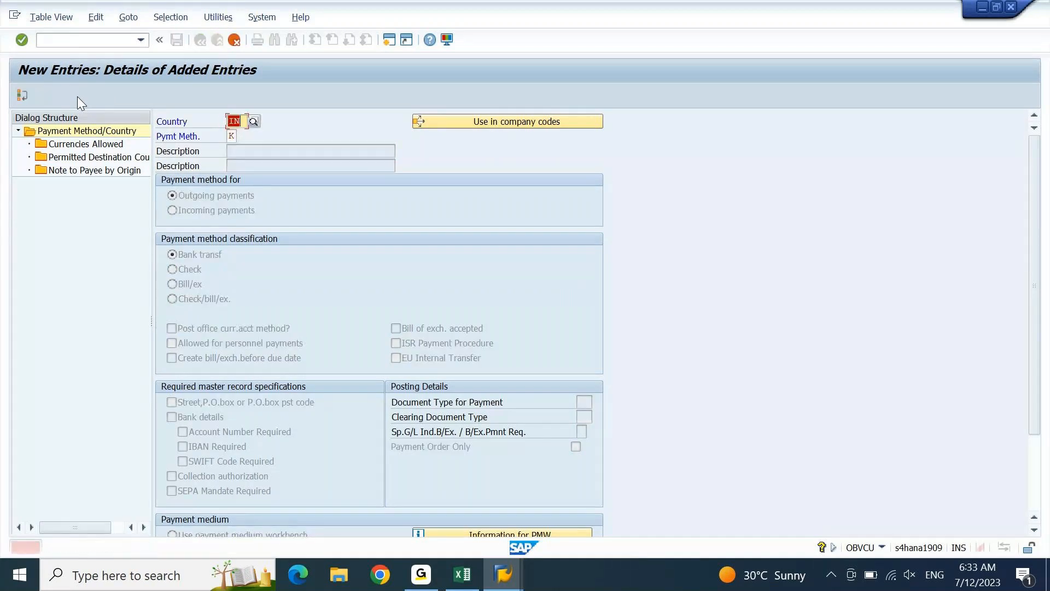
pyautogui.press('Return')
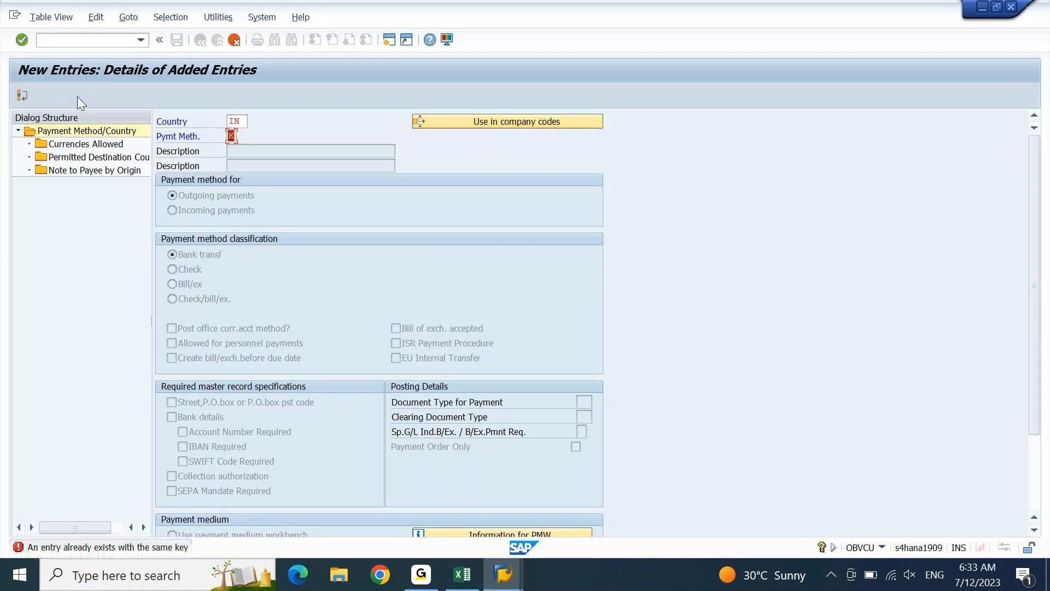
pyautogui.press('BackSpace')
pyautogui.press('Return')
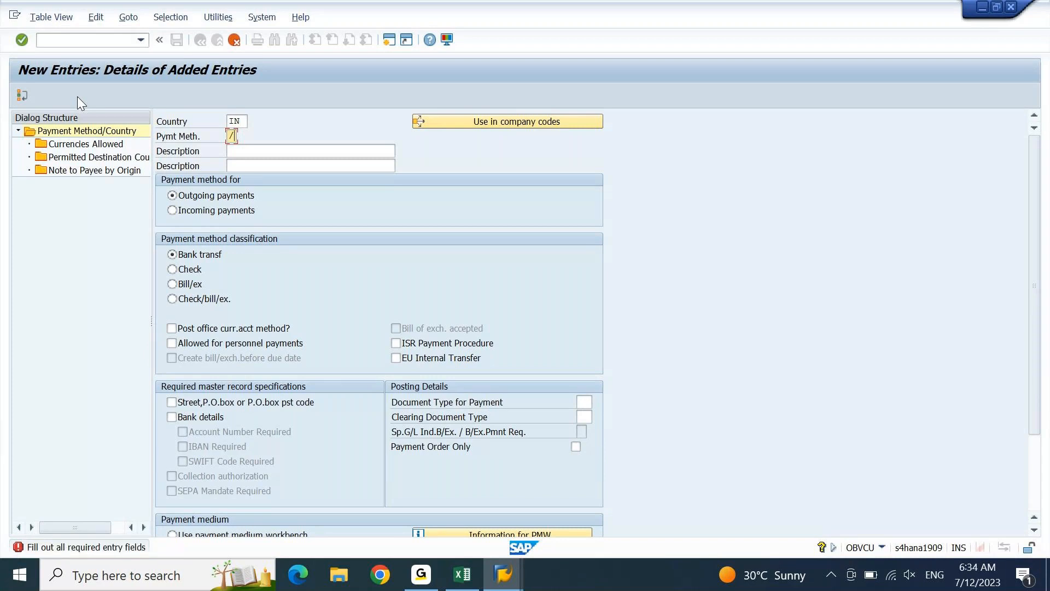
# - Try keys / and & (both taken), then accept the unused key - for India
pyautogui.write('/')
pyautogui.press('Return')
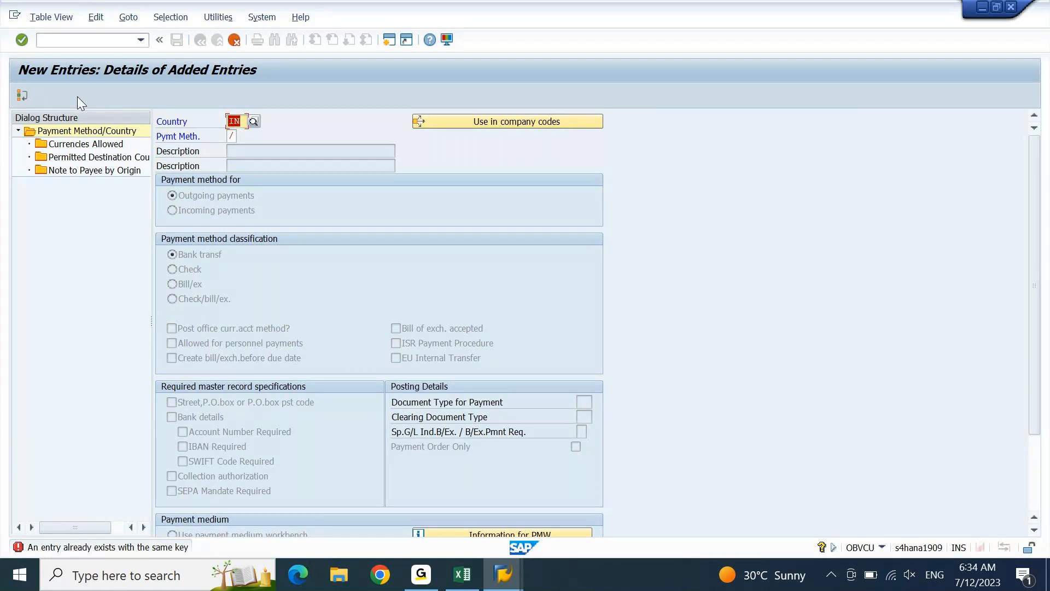
pyautogui.press('F4')
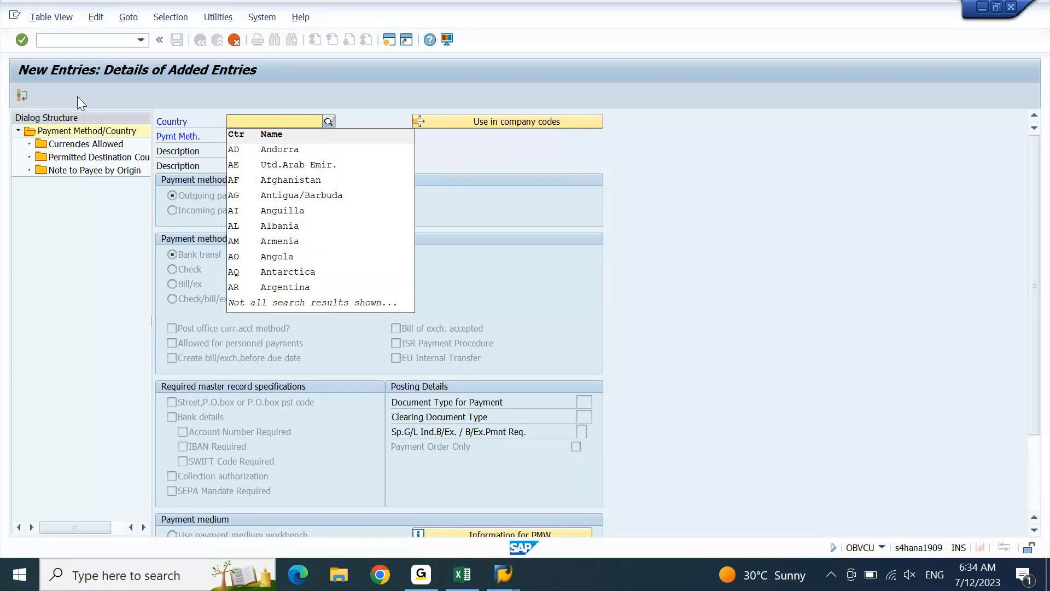
pyautogui.press('Escape')
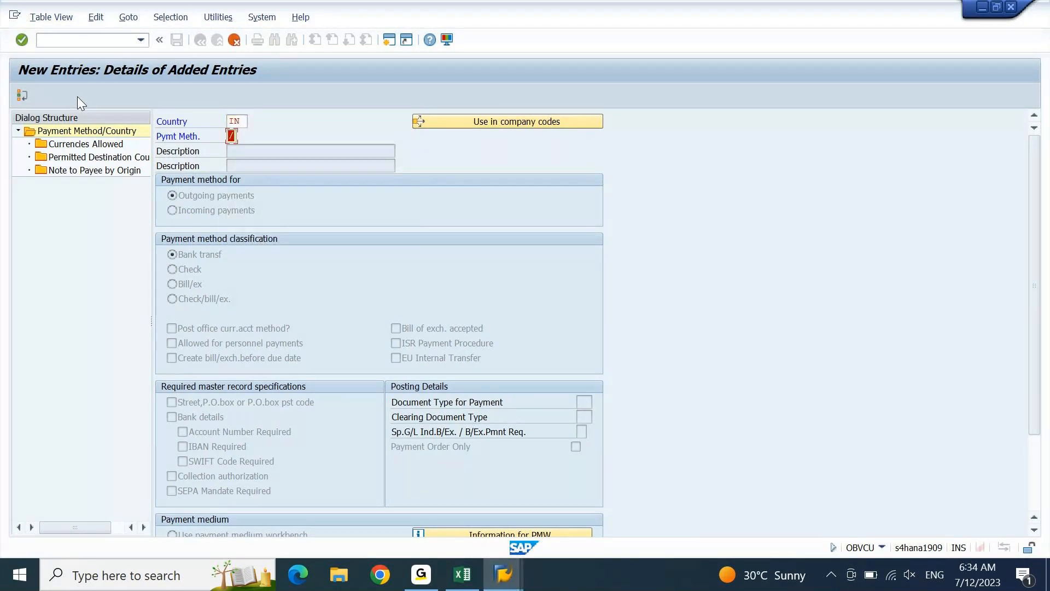
pyautogui.write('&')
pyautogui.press('Return')
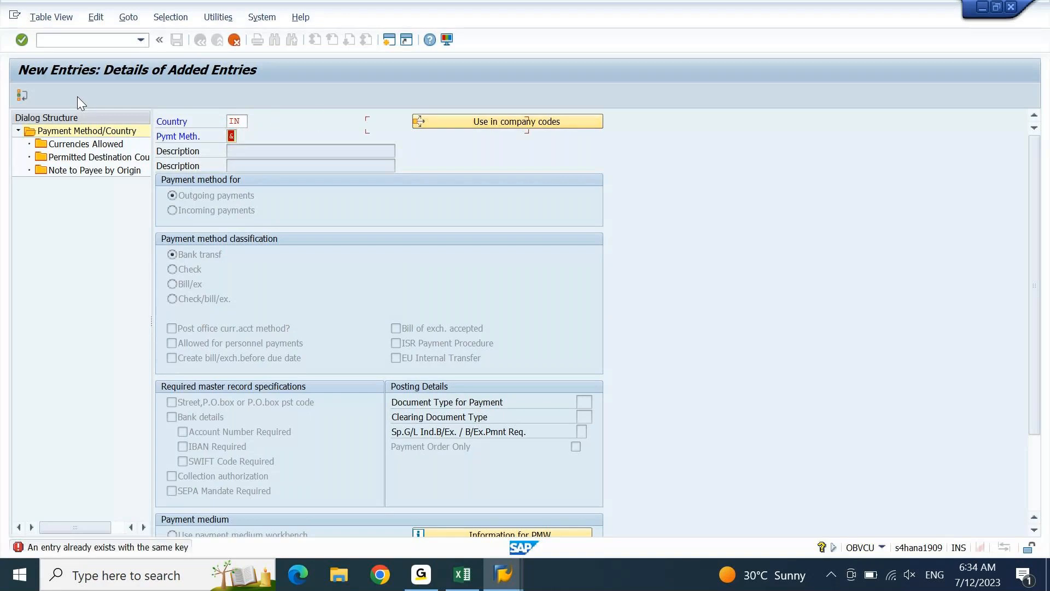
pyautogui.write('-')
pyautogui.press('Return')
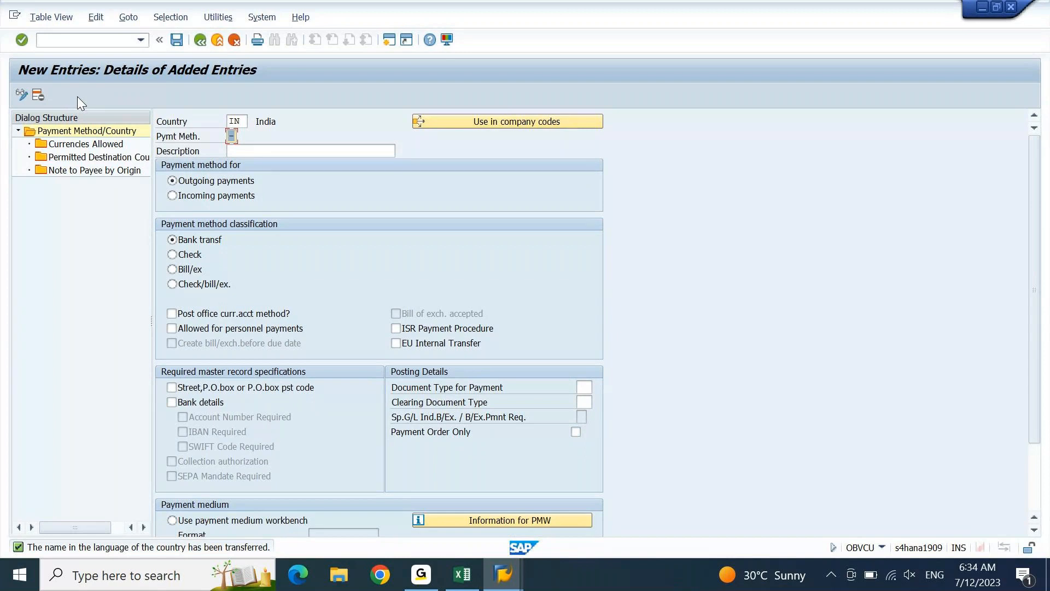
# - Name the new payment method BANK TRANSFER DEIN
pyautogui.press('Tab')
pyautogui.write('BANK TRANSFER DEIN')
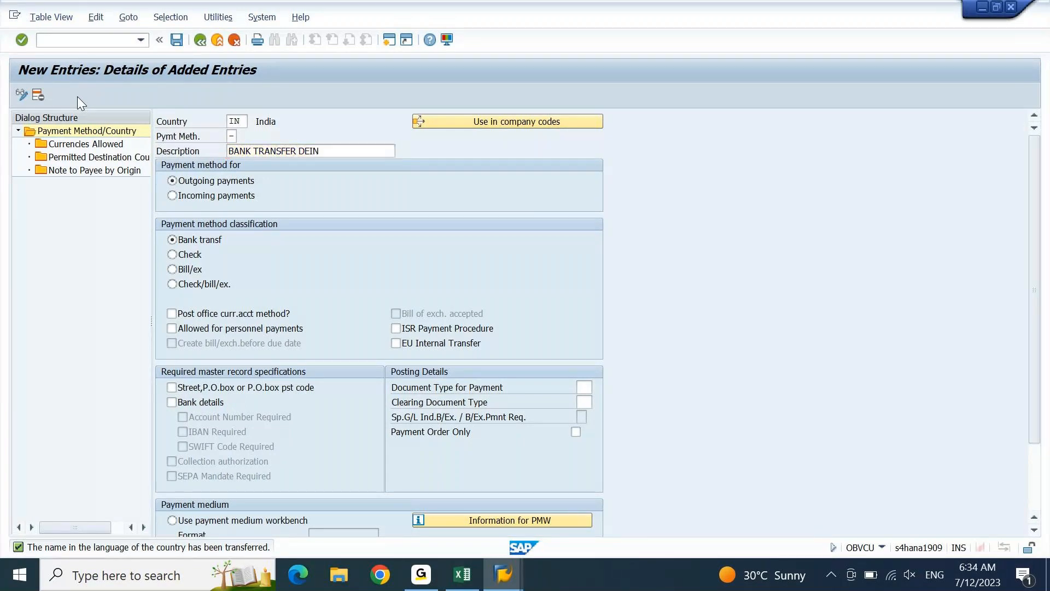
pyautogui.press('Return')
pyautogui.press('Return')
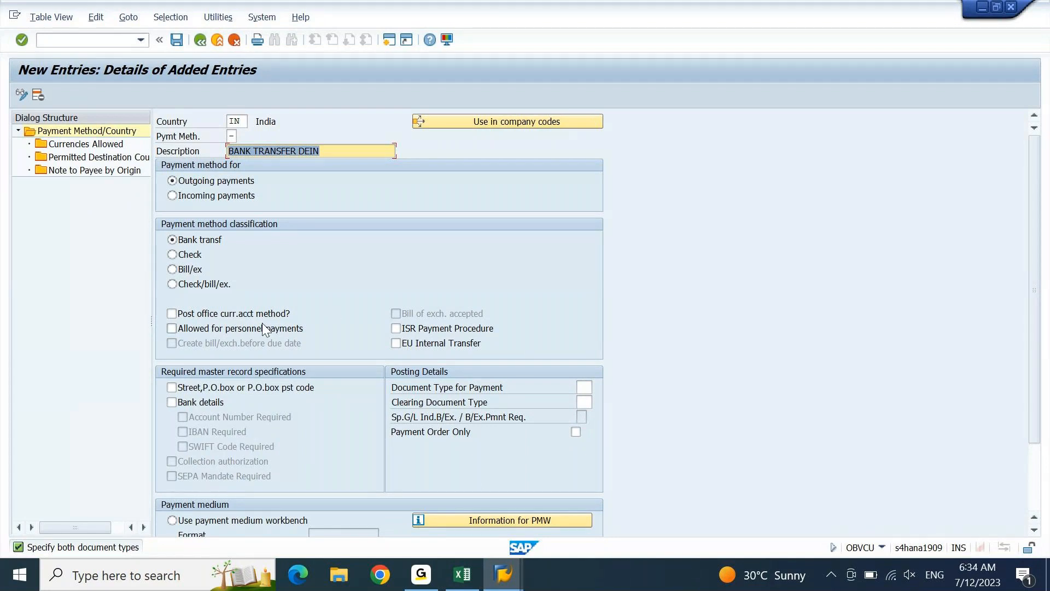
# - Set payment document type ZP and clearing document type ZV
pyautogui.click(584, 386)
pyautogui.write('ZP')
pyautogui.press('Tab')
pyautogui.write('ZV')
pyautogui.press('Return')
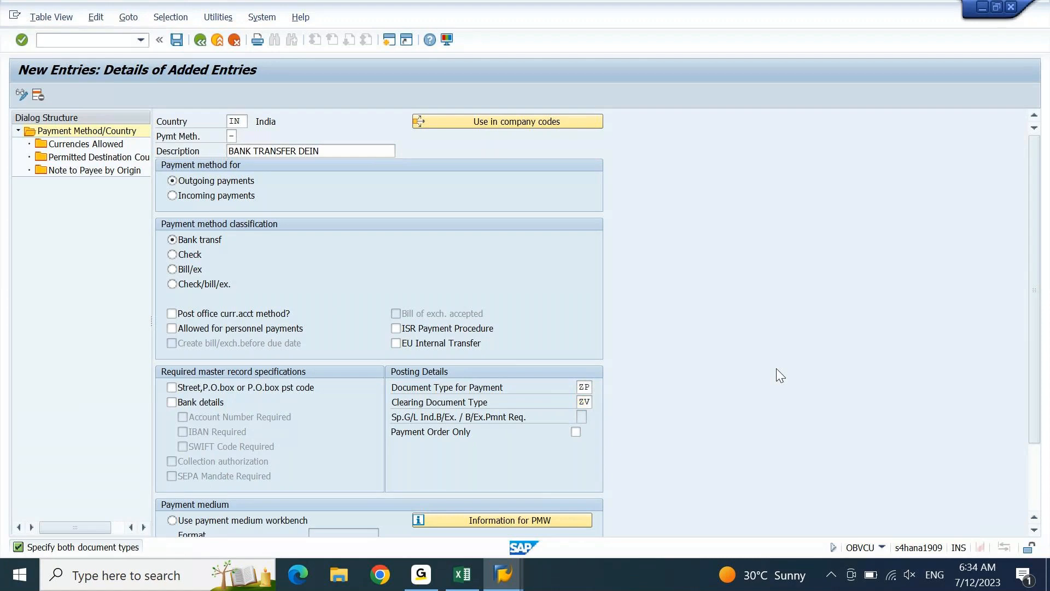
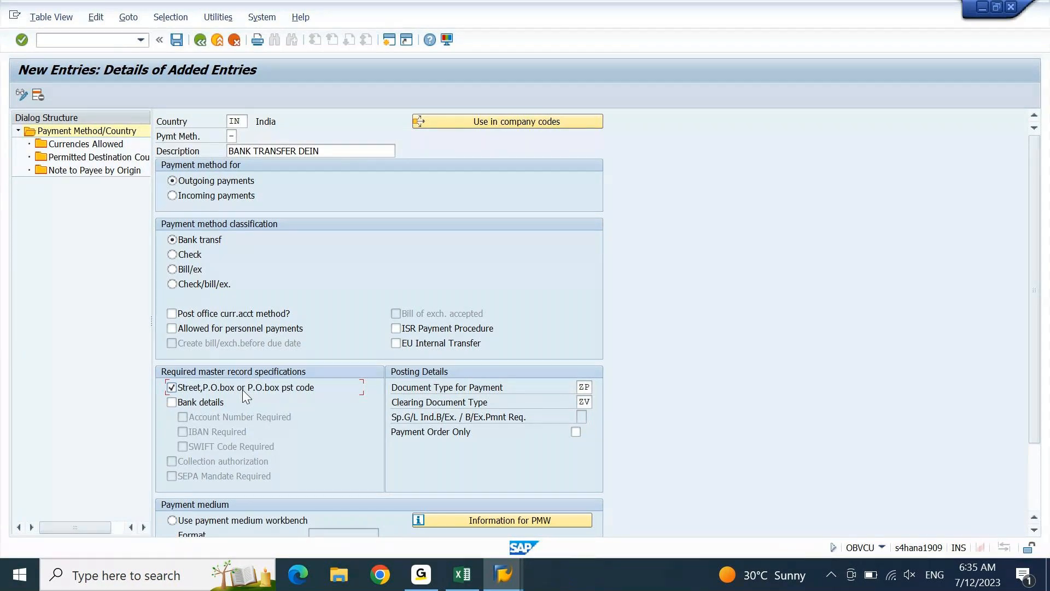
# - Require bank details, account number and SWIFT code instead of street/P.O. box, and save
pyautogui.click(242, 389)
pyautogui.press('Tab')
pyautogui.press('space')
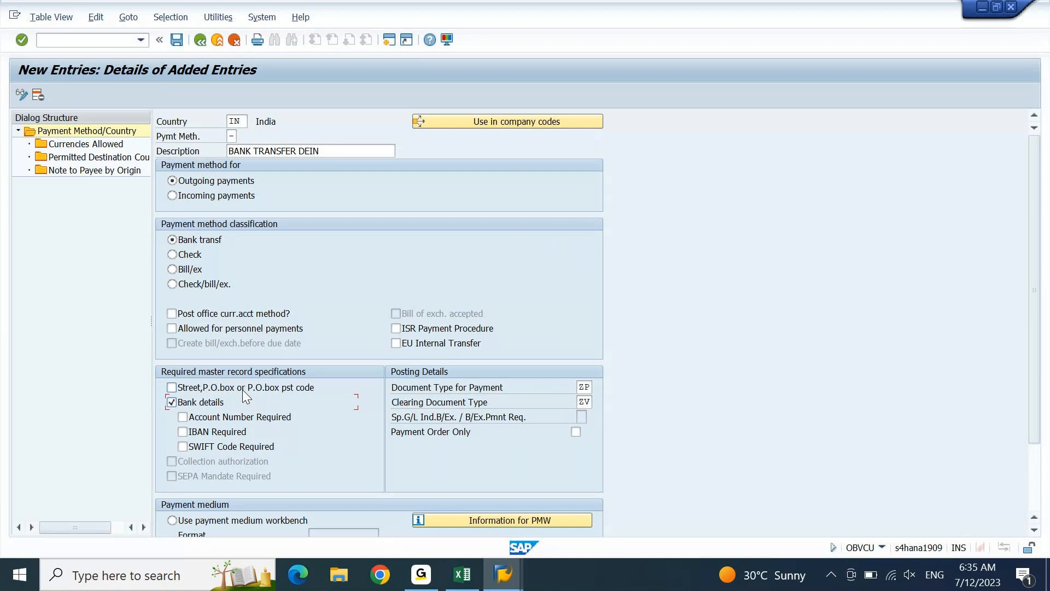
pyautogui.click(247, 417)
pyautogui.click(249, 447)
pyautogui.scroll(-2, 1044, 425)
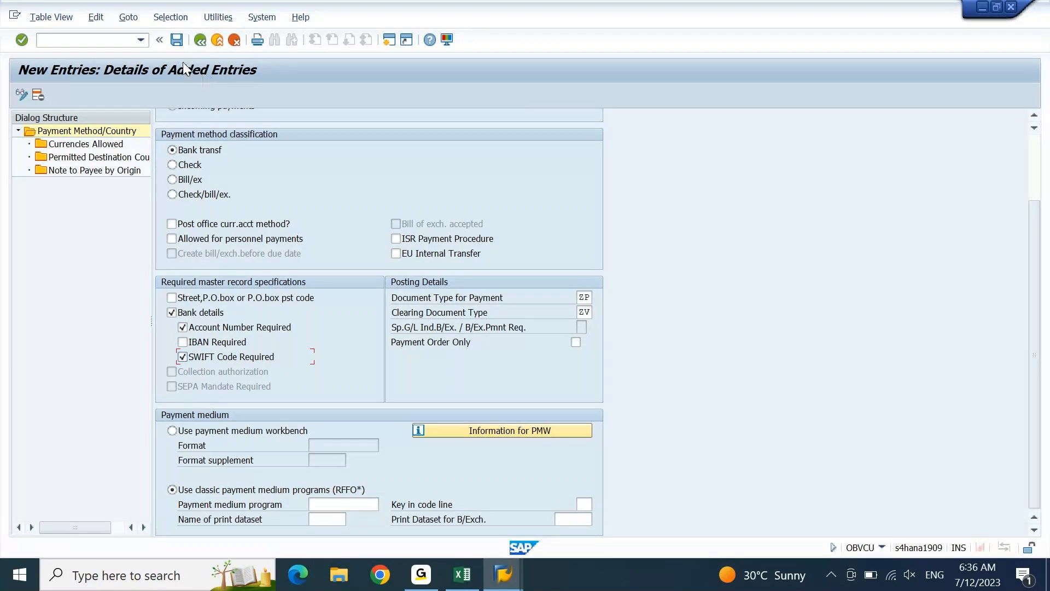
pyautogui.click(176, 40)
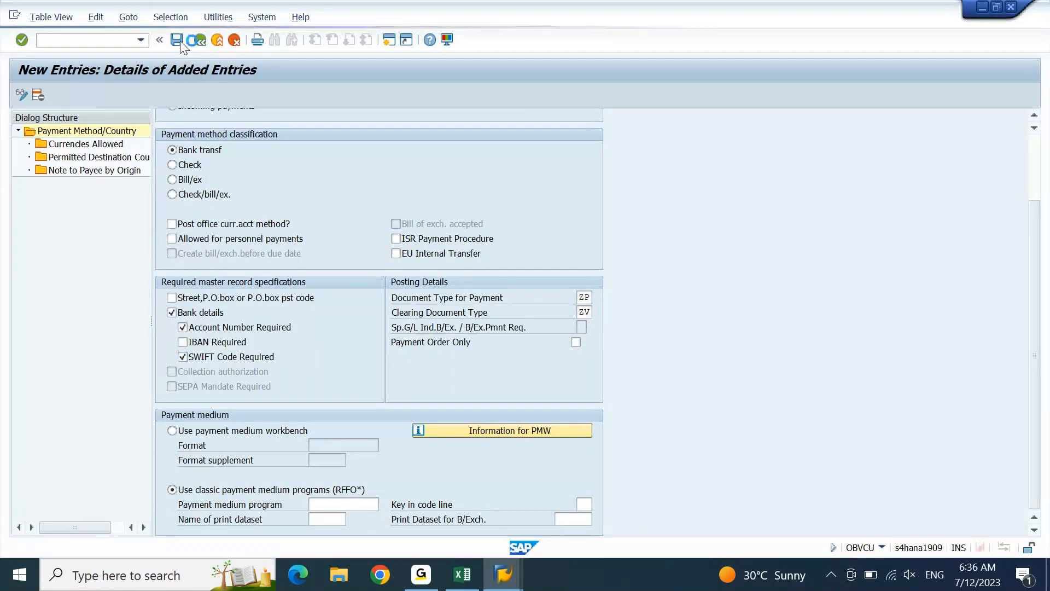
pyautogui.press('Return')
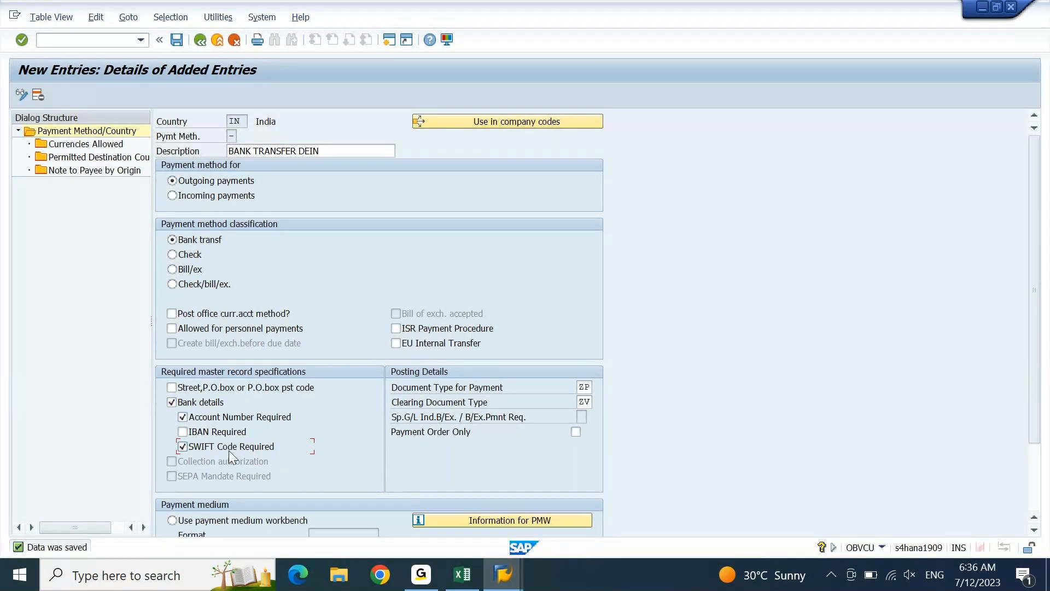
# - Switch the business partner to the general data role 00000
pyautogui.moveTo(503, 573)
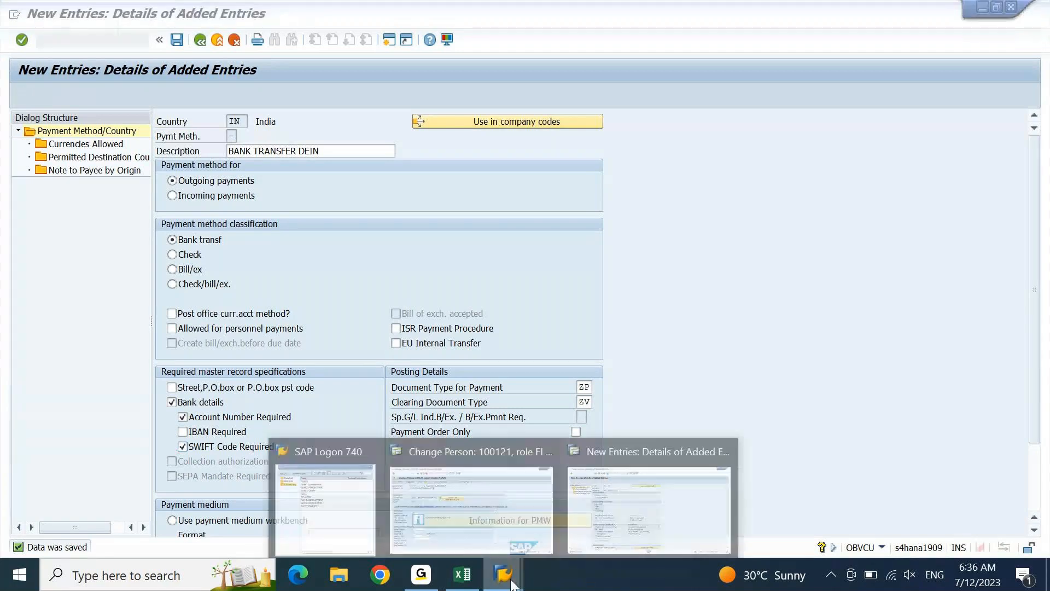
pyautogui.click(495, 528)
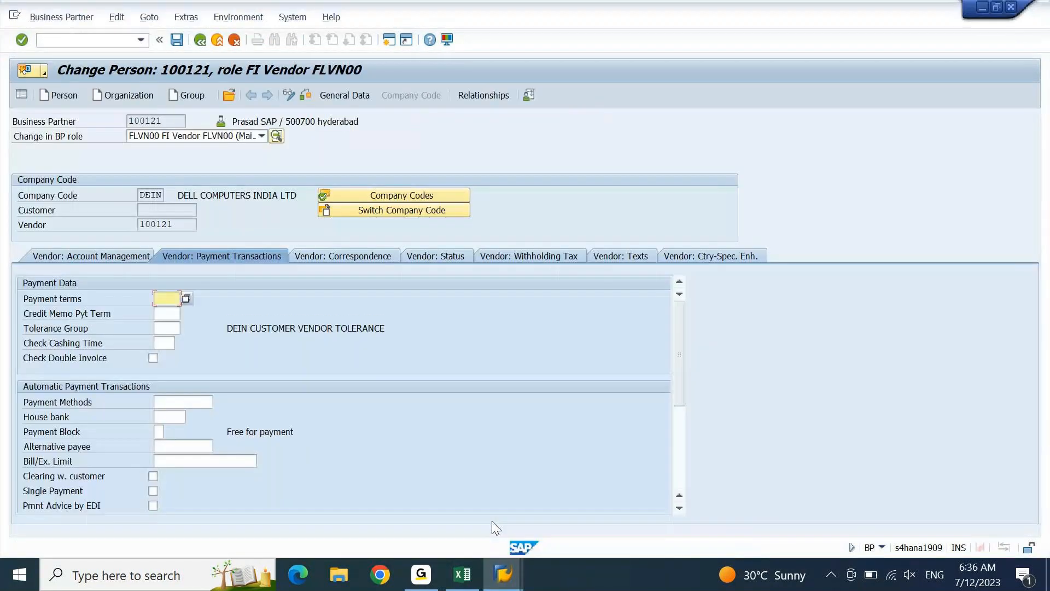
pyautogui.click(262, 135)
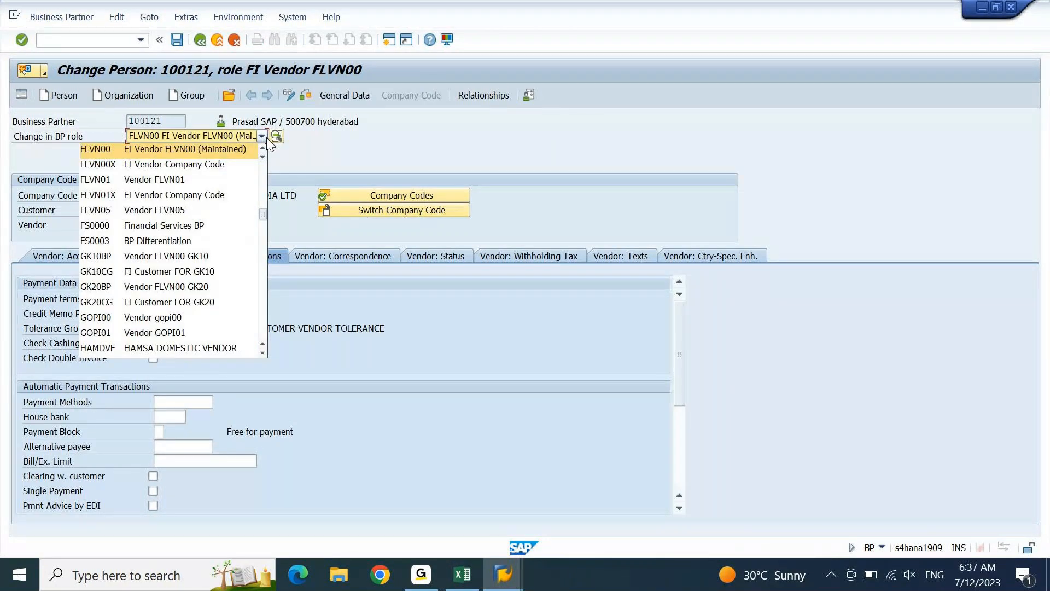
pyautogui.scroll(5, 267, 136)
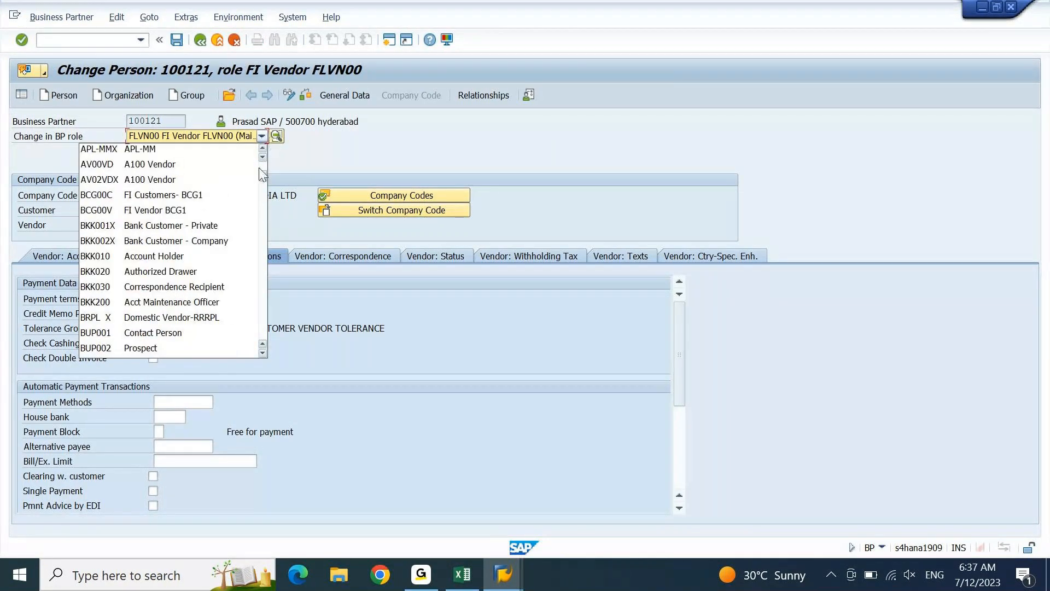
pyautogui.scroll(3, 266, 146)
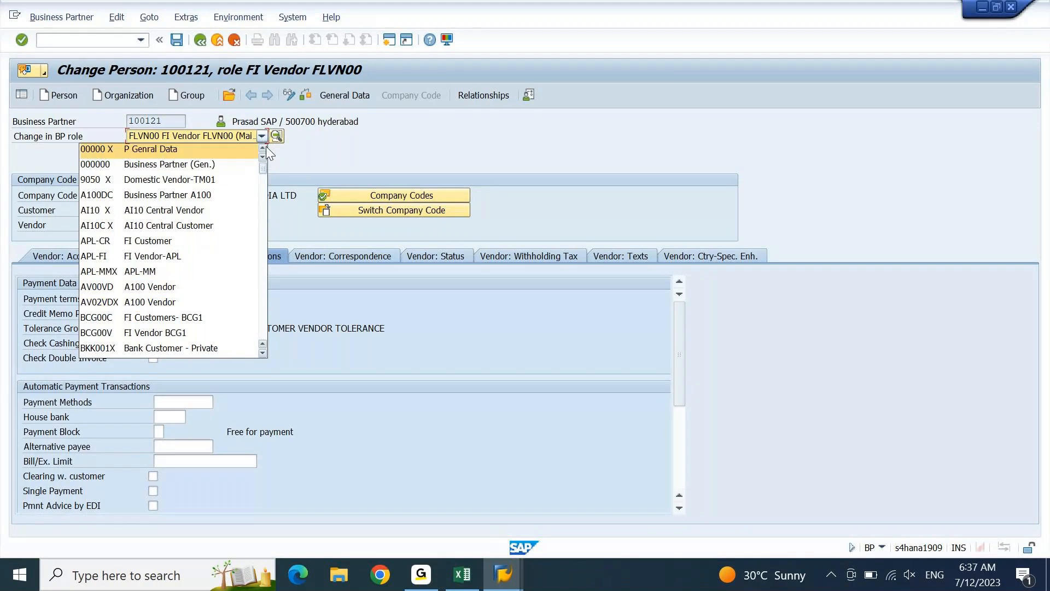
pyautogui.click(217, 149)
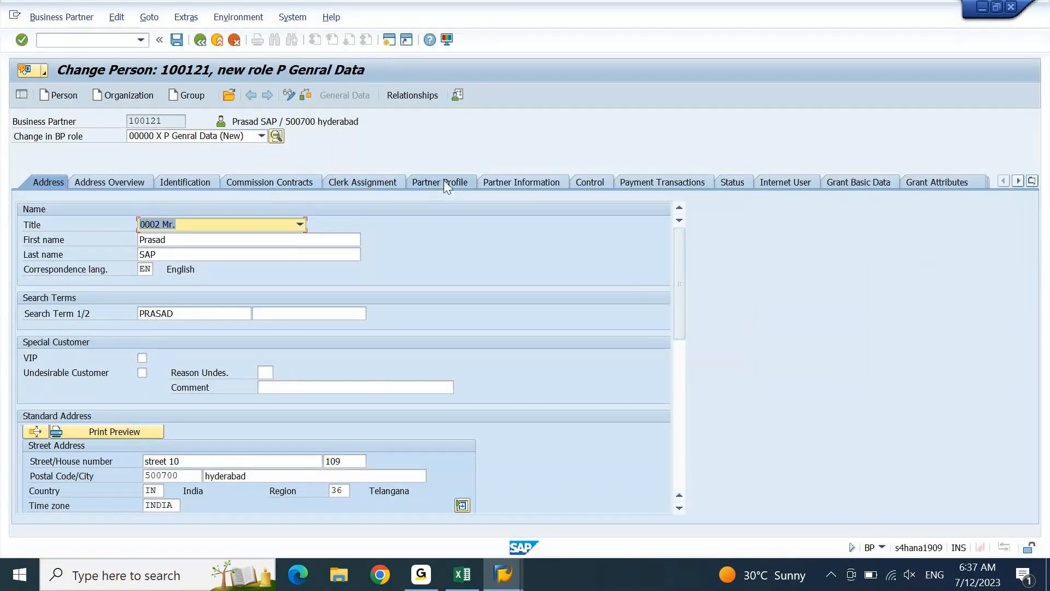
# - Open the full bank data of bank entry 01 under Payment Transactions
pyautogui.click(652, 179)
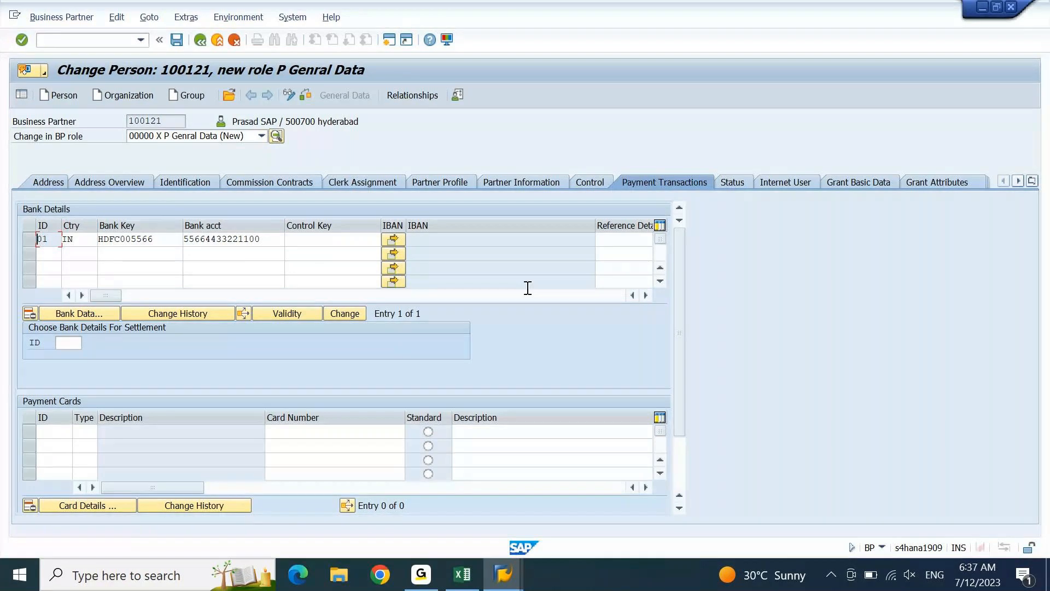
pyautogui.click(646, 295)
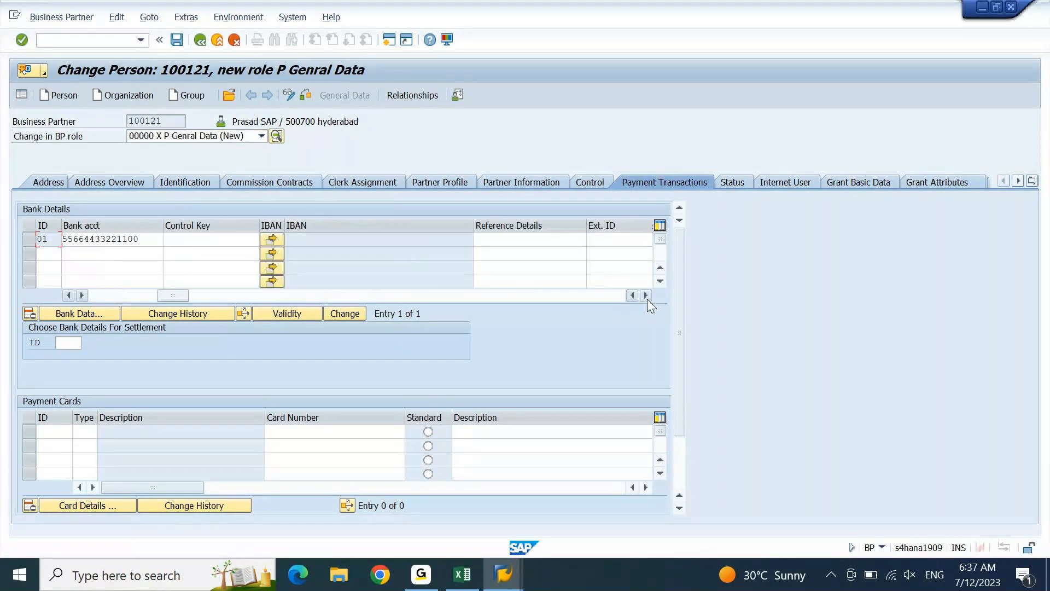
pyautogui.click(645, 295)
pyautogui.click(646, 297)
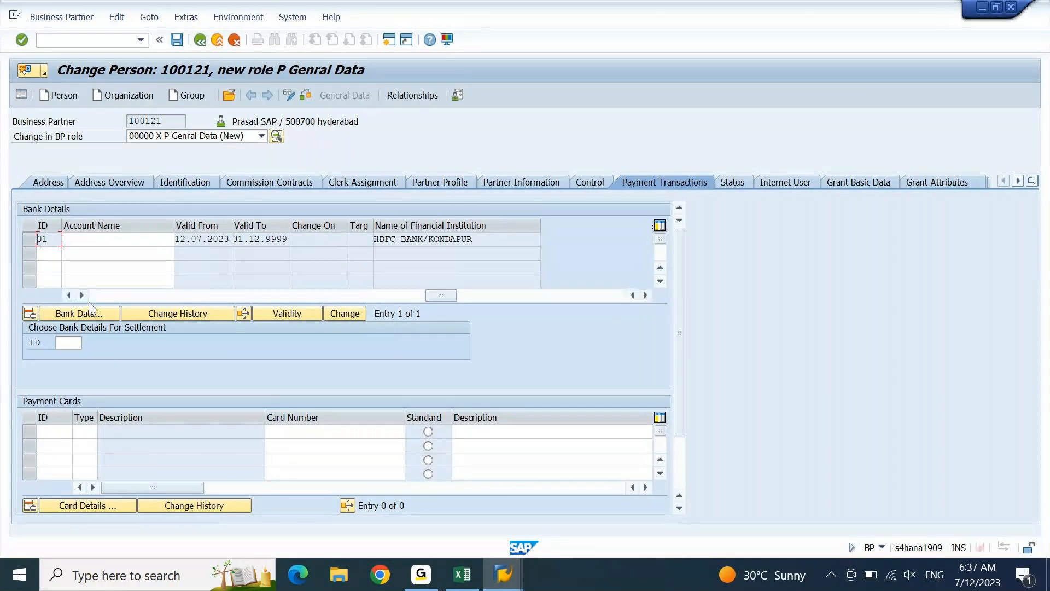
pyautogui.click(67, 295)
pyautogui.click(68, 295)
pyautogui.click(68, 295)
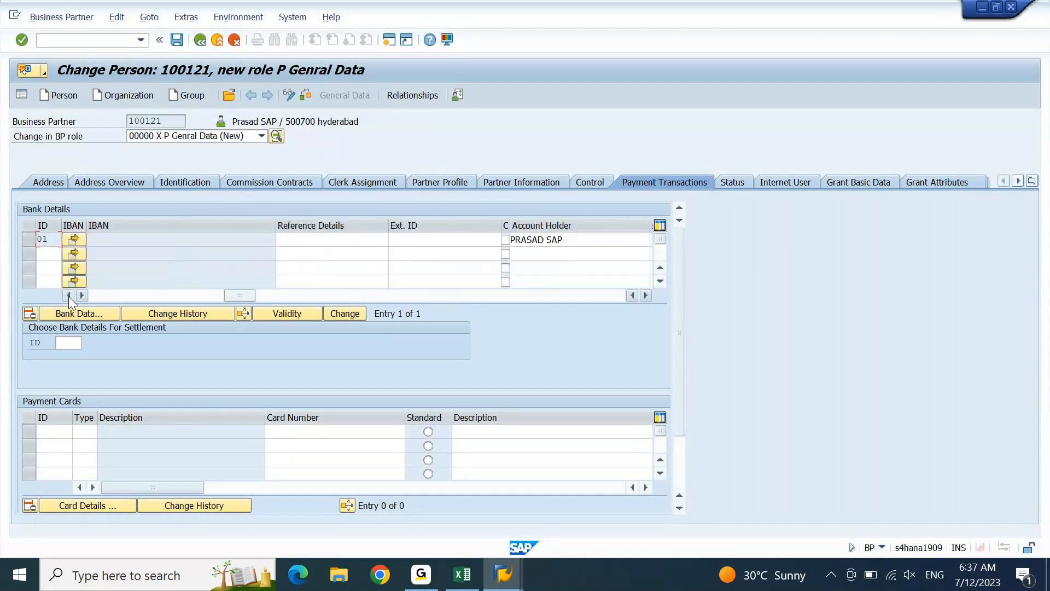
pyautogui.click(68, 295)
pyautogui.click(134, 239)
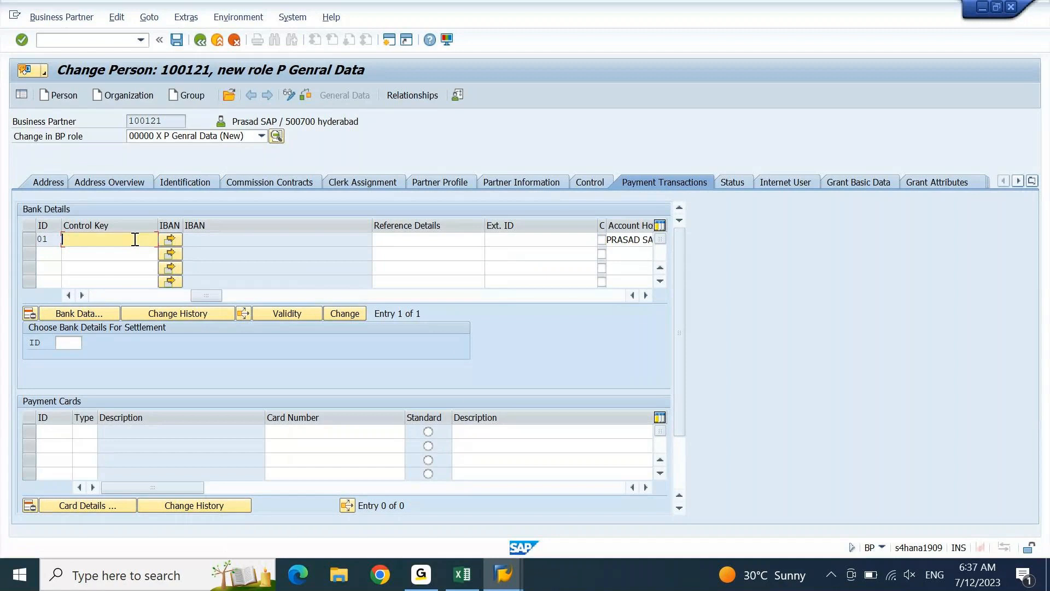
pyautogui.doubleClick(135, 239)
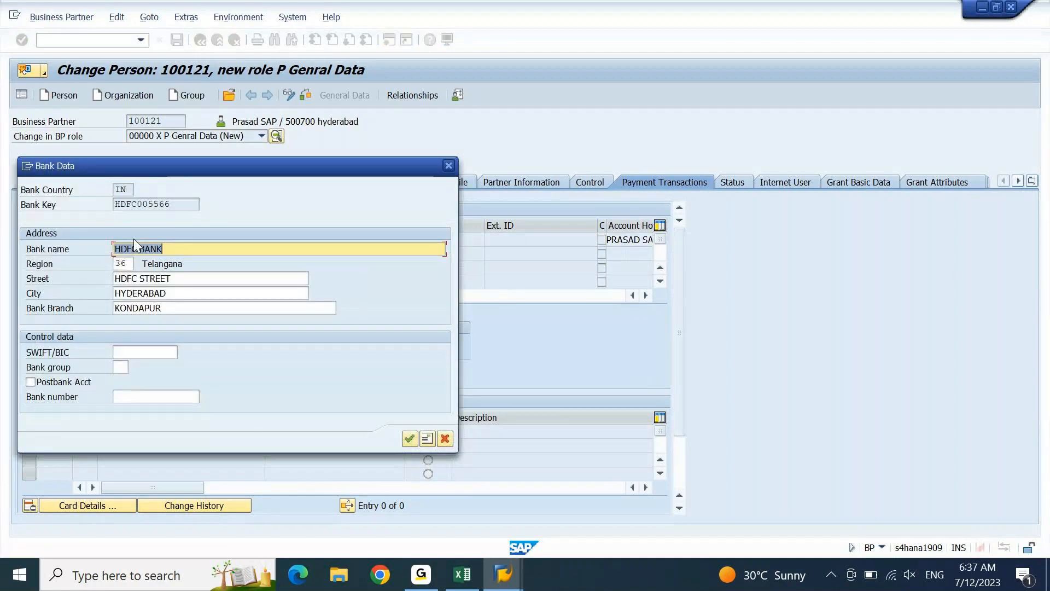
# - Enter SWIFT/BIC HDFC005566 for the HDFC bank entry and save the business partner
pyautogui.click(135, 352)
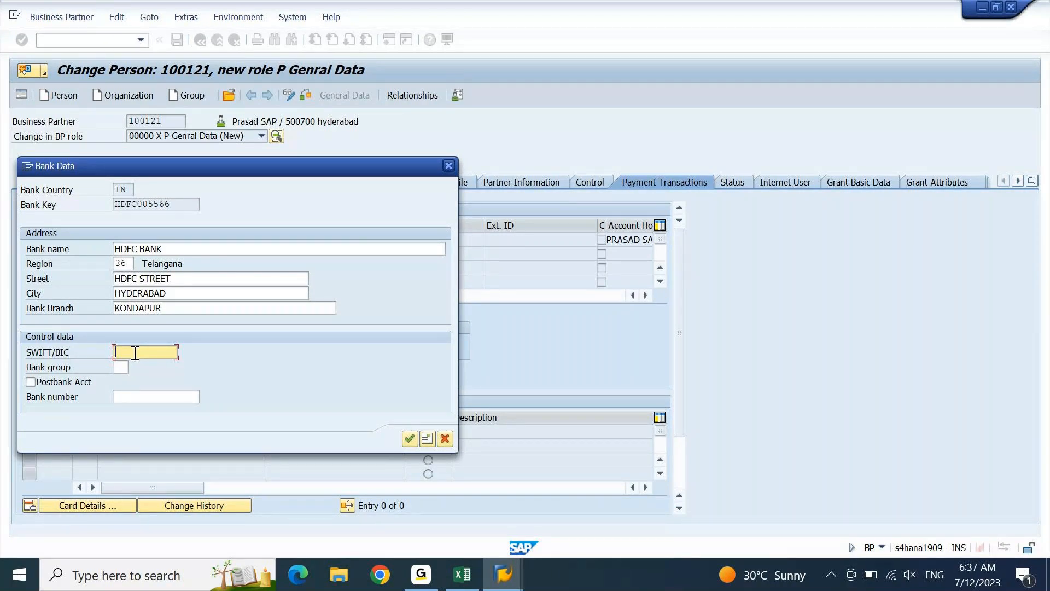
pyautogui.click(180, 209)
pyautogui.click(151, 354)
pyautogui.write('HDFC005566')
pyautogui.click(410, 438)
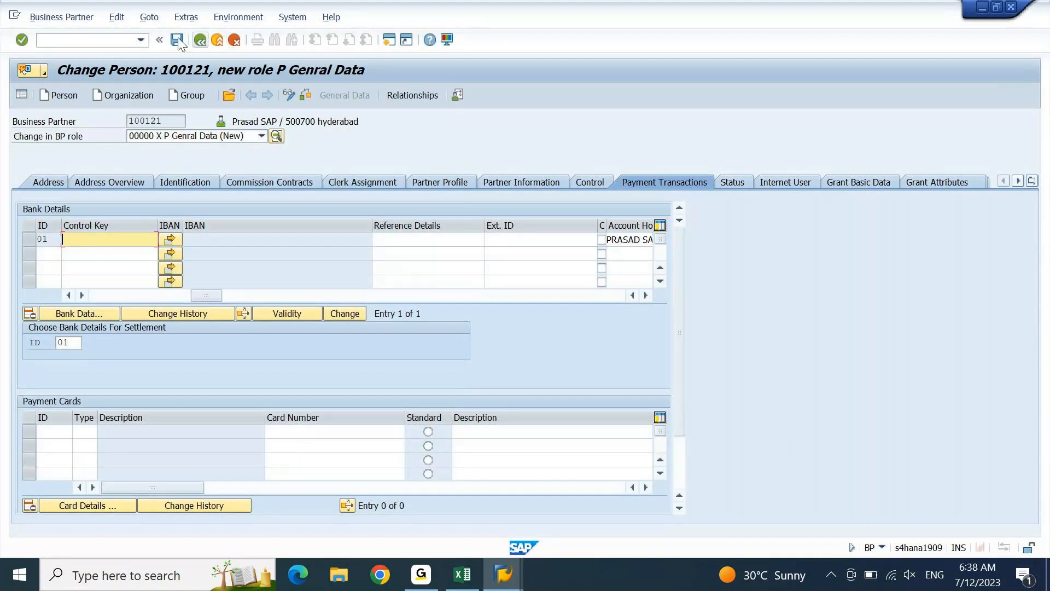
pyautogui.click(177, 40)
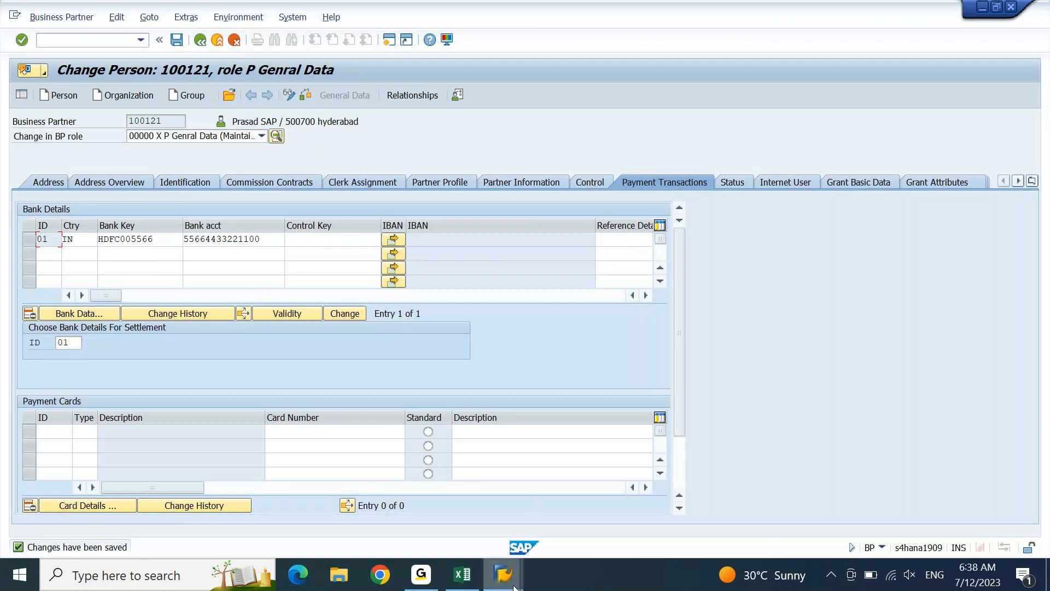
pyautogui.moveTo(503, 574)
pyautogui.click(646, 520)
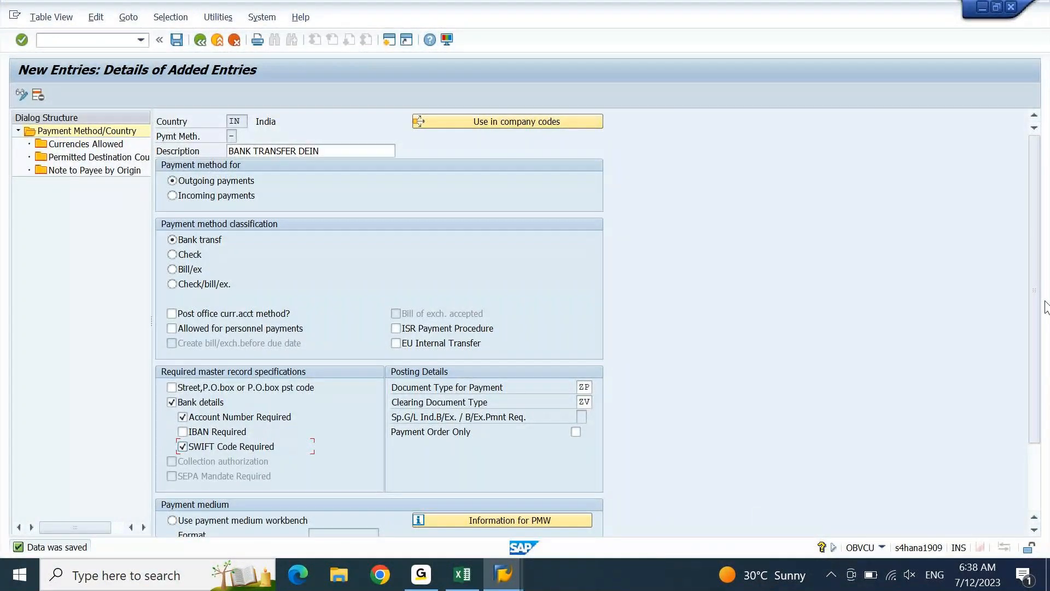
# - Maximize the payment method window and go to payment methods per company code
pyautogui.moveTo(1045, 302); pyautogui.dragTo(1040, 359)
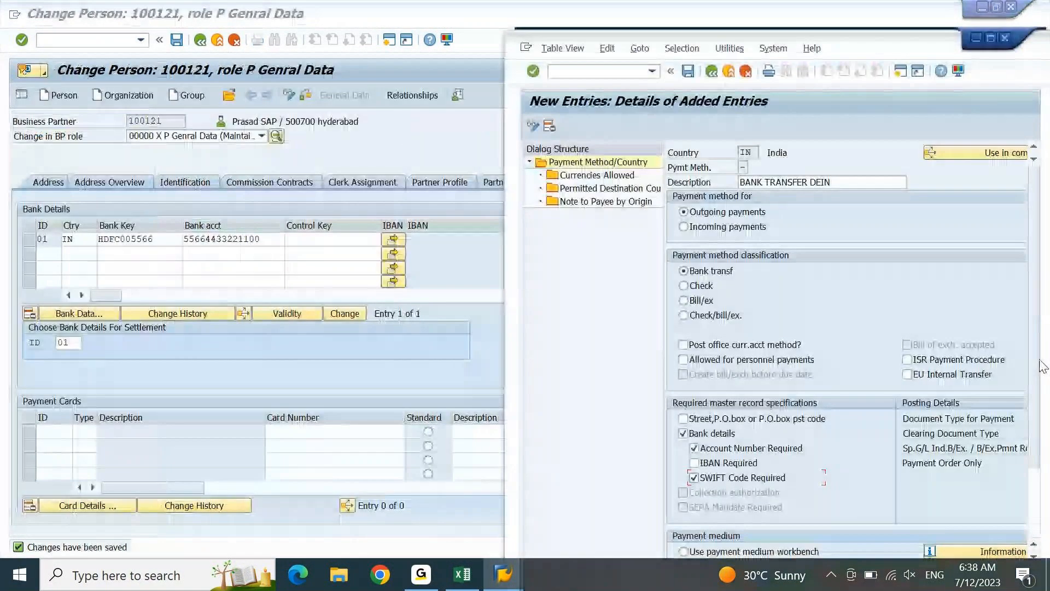
pyautogui.hotkey('alt', 'space')
pyautogui.press('x')
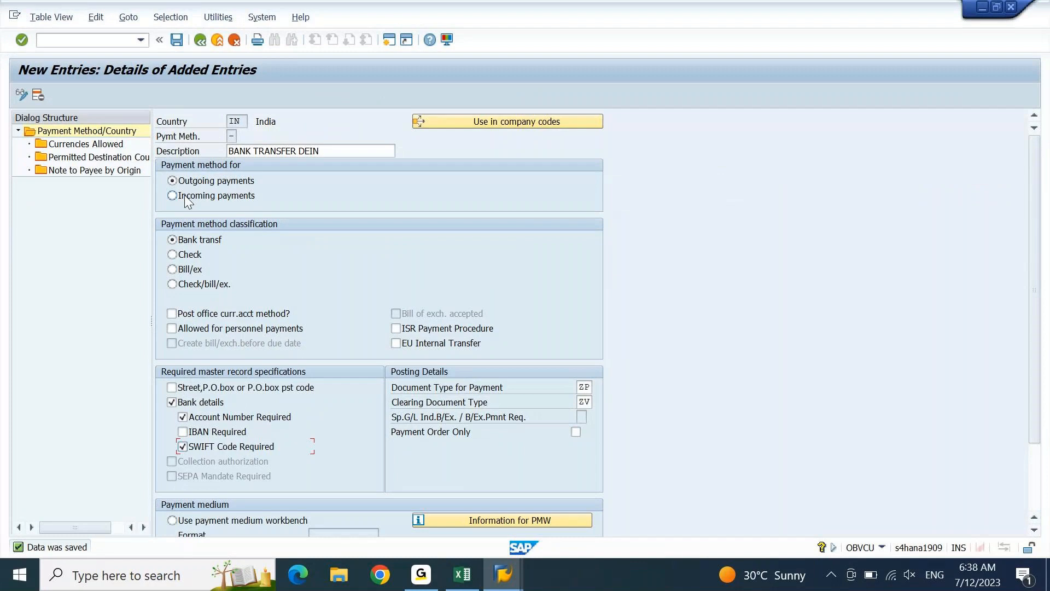
pyautogui.press('F3')
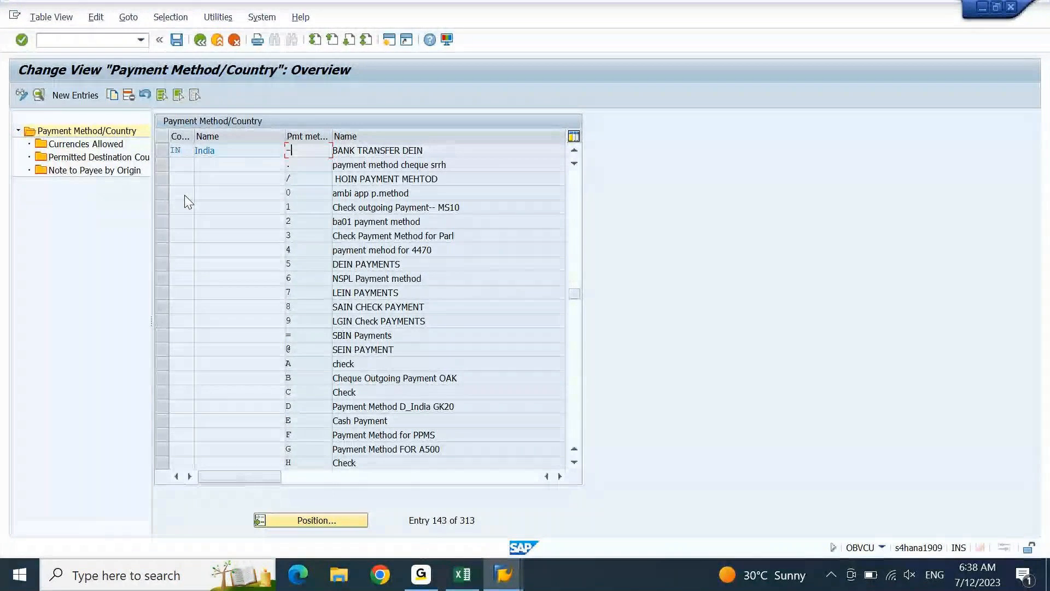
pyautogui.press('F3')
pyautogui.click(149, 224)
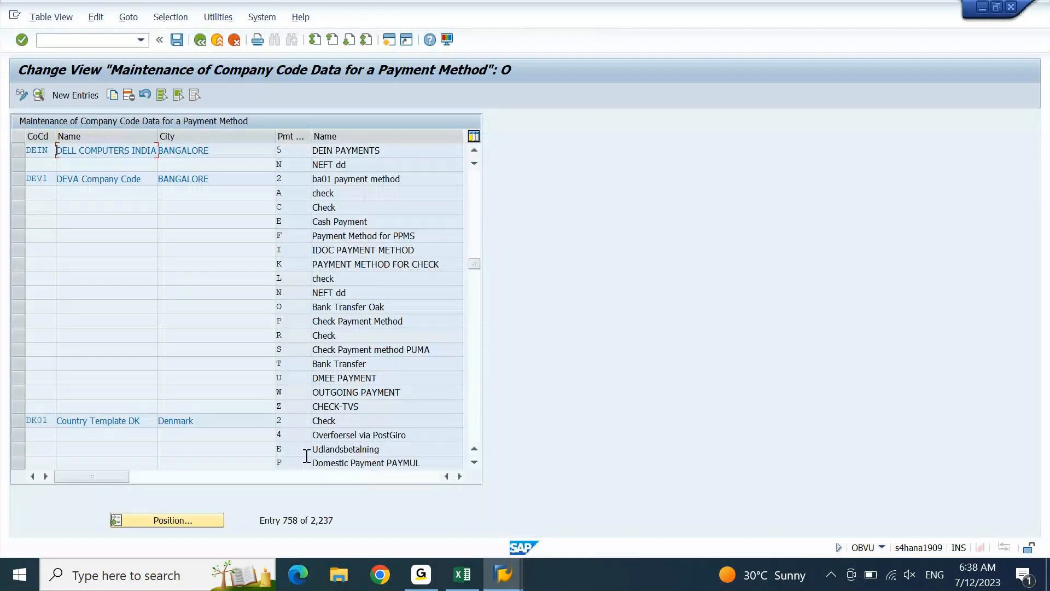
# - Add payment method - for paying company code DEIN and save it to the customizing request
pyautogui.click(75, 95)
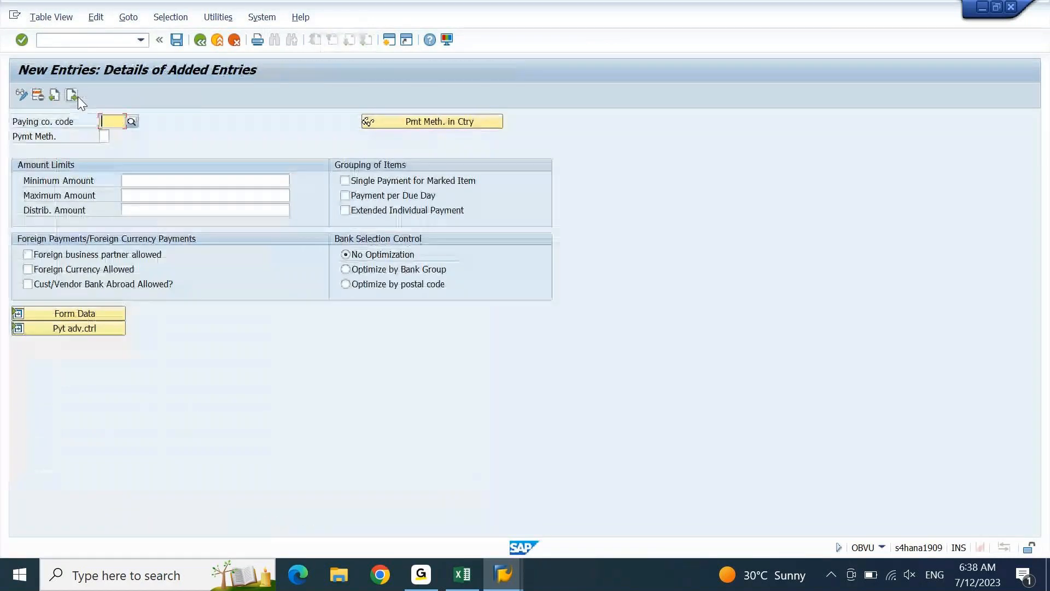
pyautogui.write('DEIN')
pyautogui.press('Return')
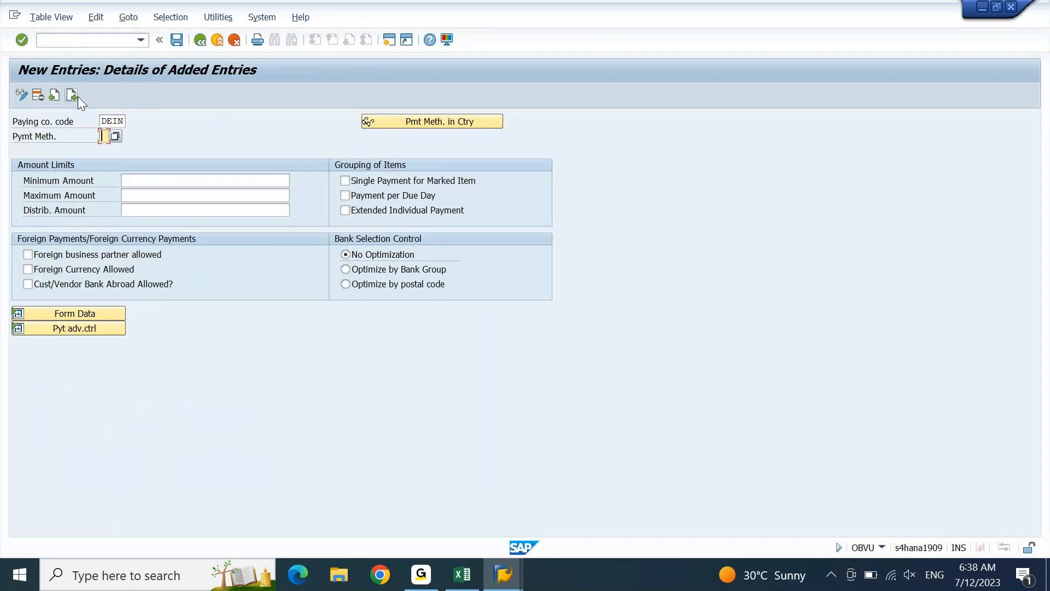
pyautogui.press('Return')
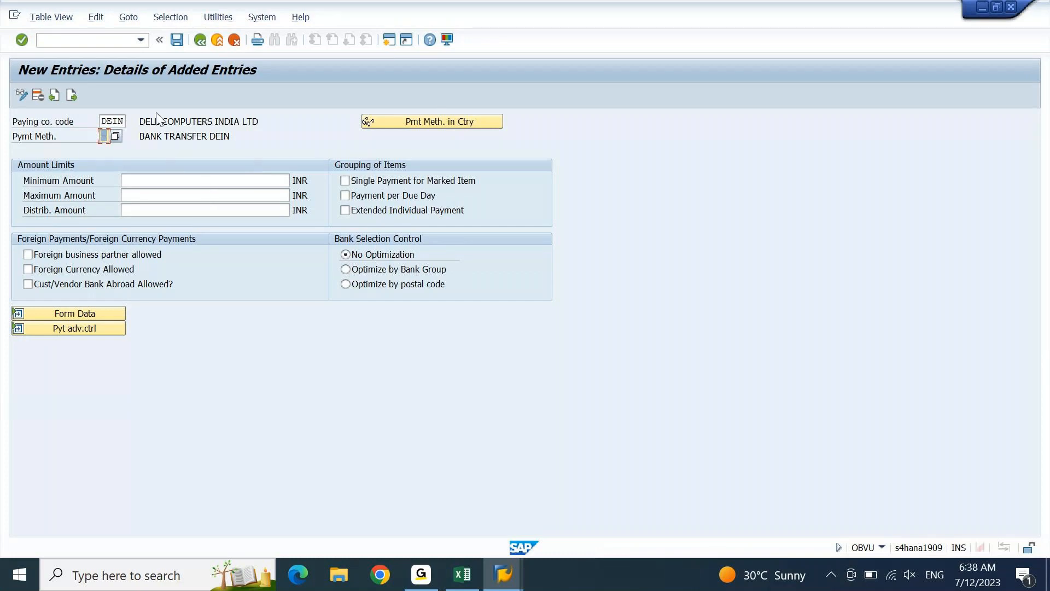
pyautogui.click(178, 43)
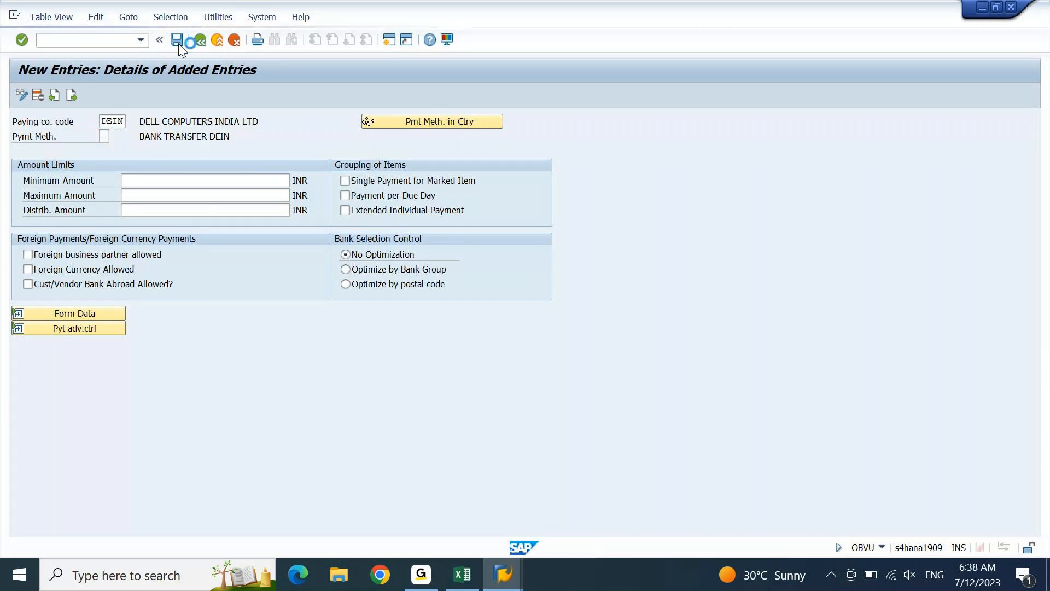
pyautogui.press('Return')
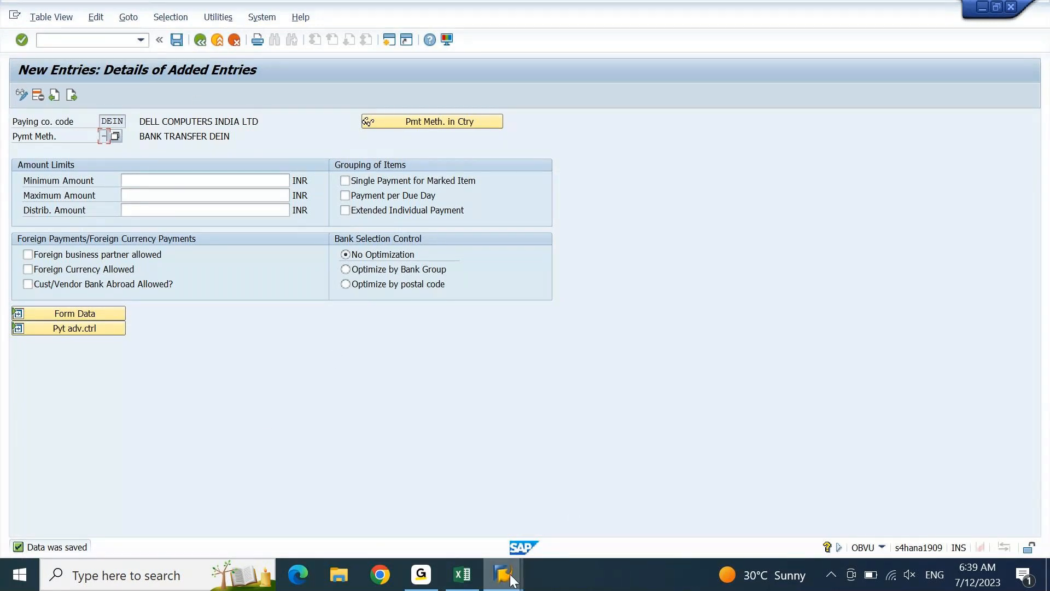
pyautogui.moveTo(501, 574)
pyautogui.click(500, 514)
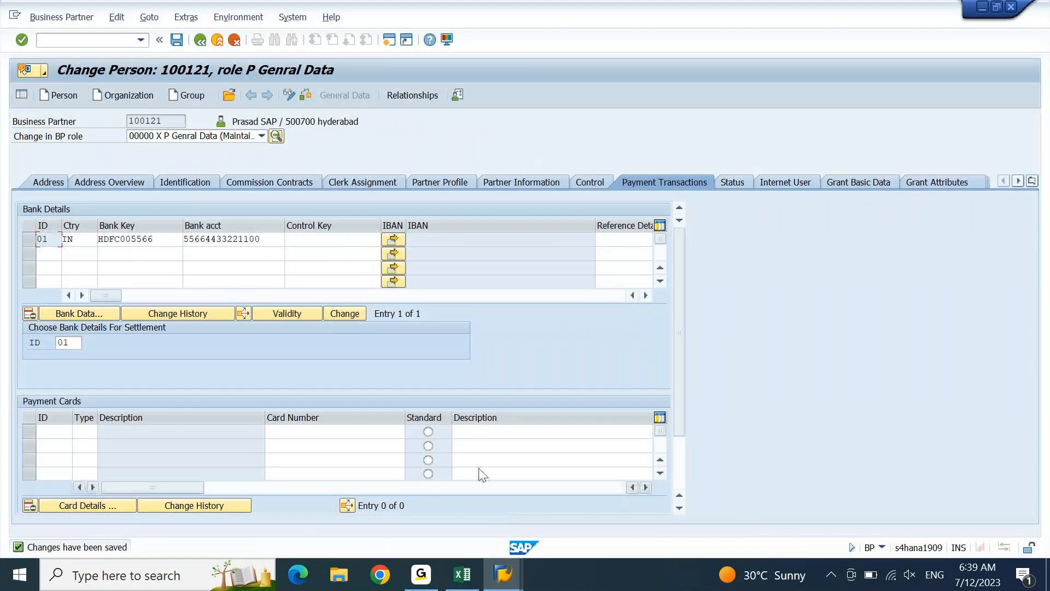
# - Switch the business partner to the FI Vendor role FLVN00
pyautogui.click(262, 135)
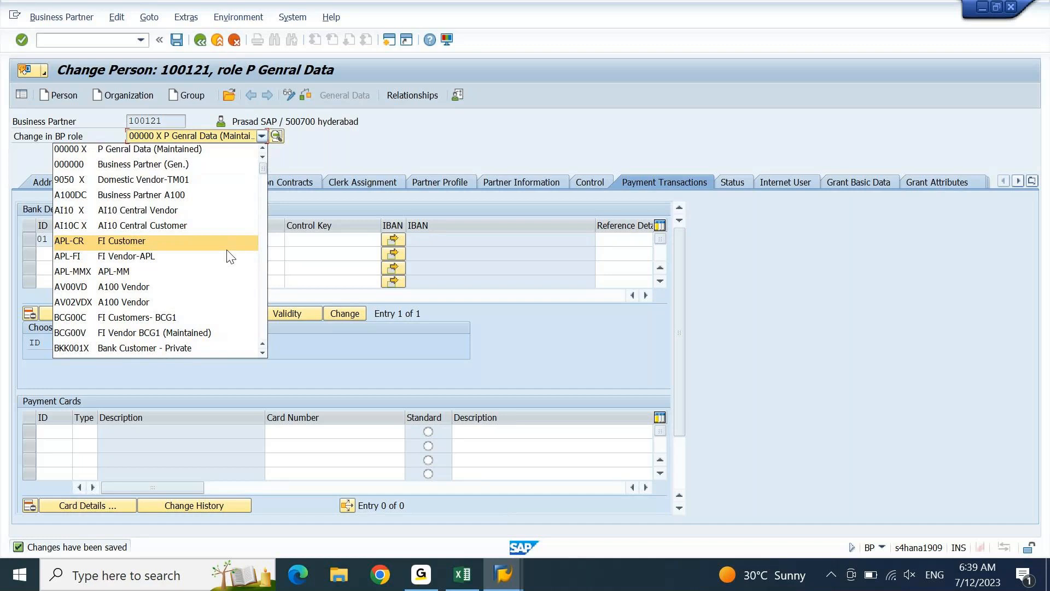
pyautogui.click(262, 238)
pyautogui.click(261, 231)
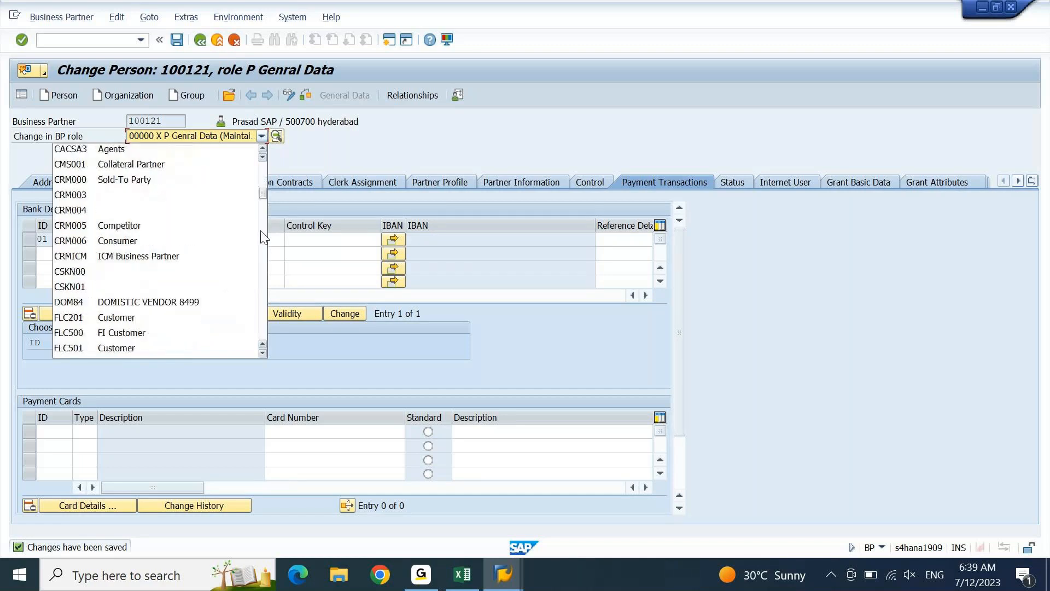
pyautogui.click(261, 231)
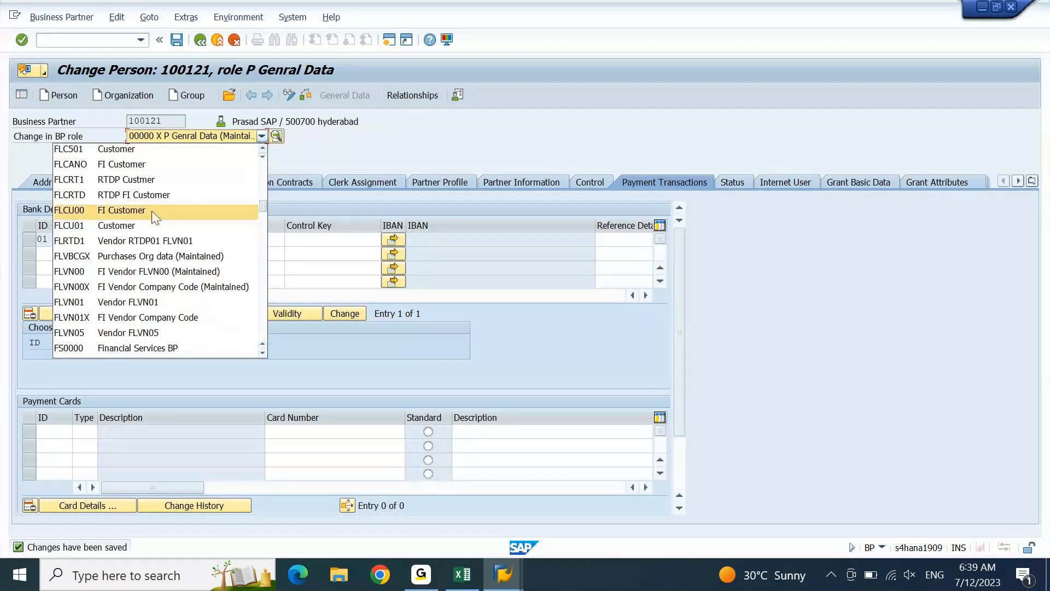
pyautogui.click(169, 272)
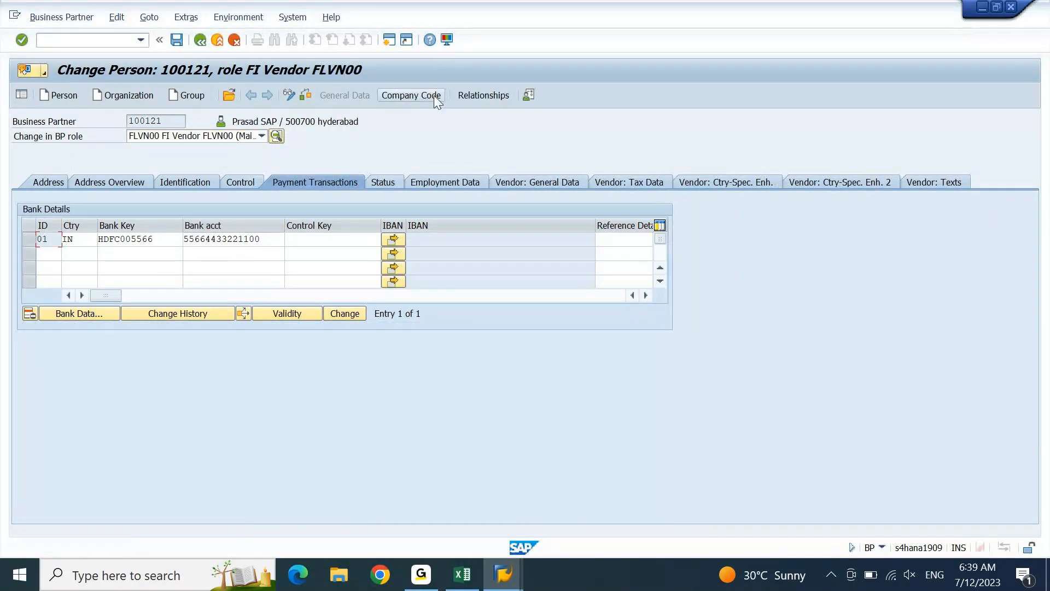
# - Confirm payment methods on DEIN's Vendor: Payment Transactions tab and save
pyautogui.click(435, 97)
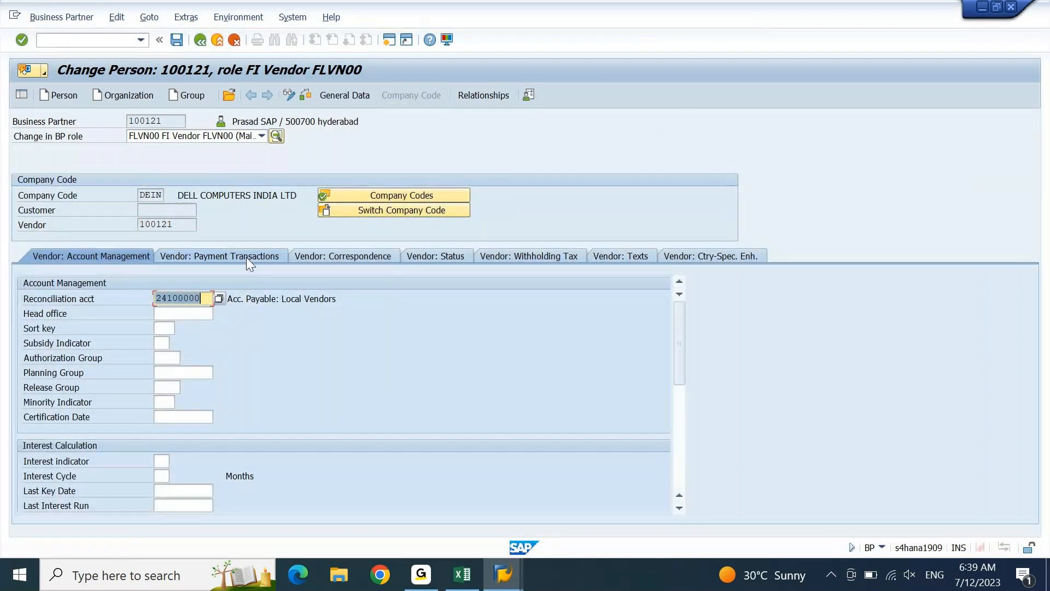
pyautogui.click(246, 257)
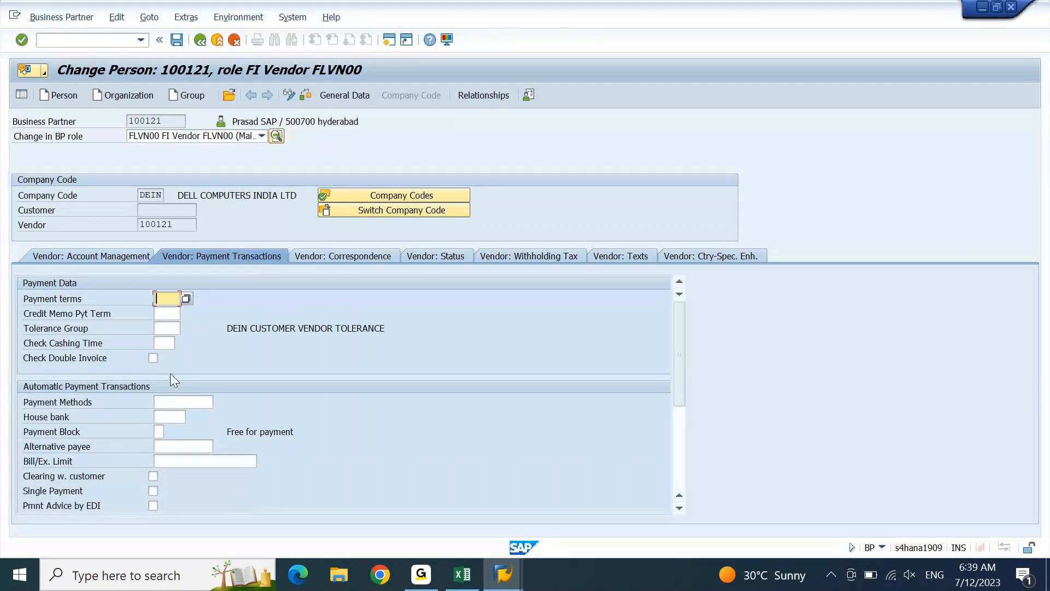
pyautogui.click(166, 402)
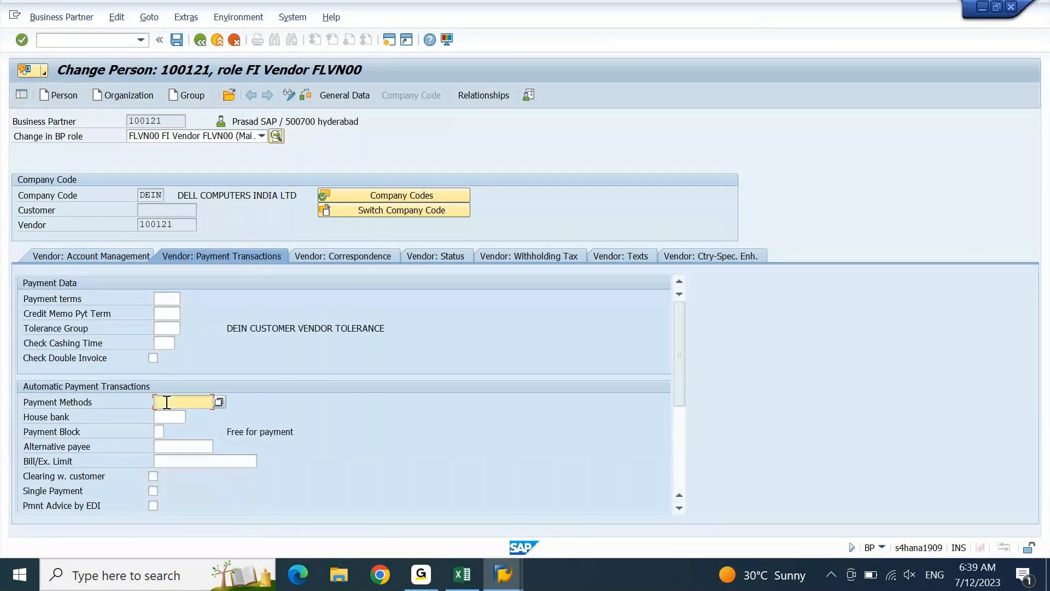
pyautogui.press('Return')
pyautogui.press('F4')
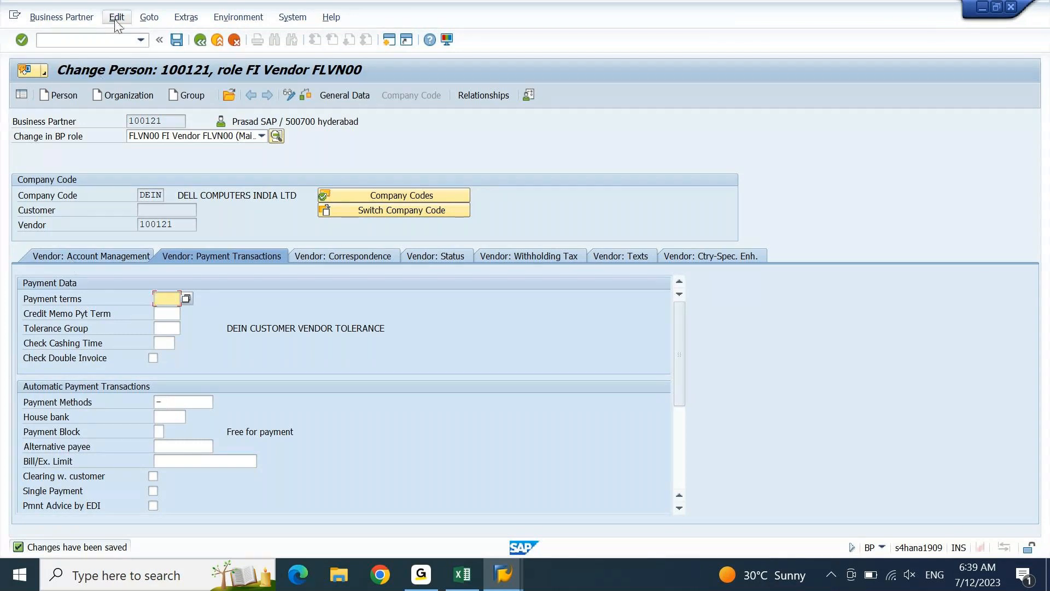
pyautogui.click(114, 44)
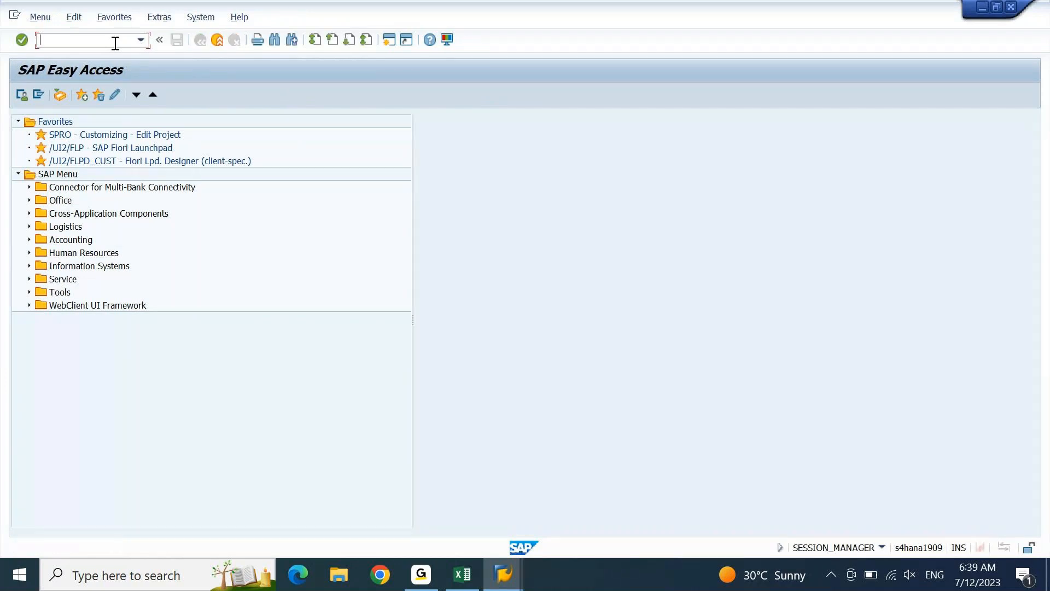
# - Start F-43 and set the document date to 12.07.2023
pyautogui.write('F-43')
pyautogui.press('Return')
pyautogui.press('Down')
pyautogui.press('Tab')
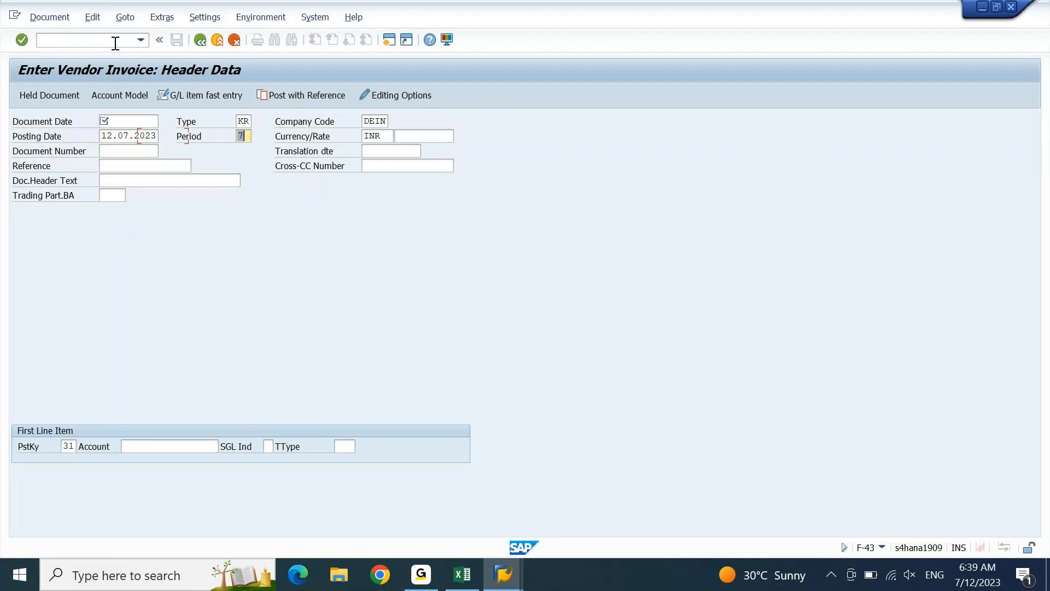
pyautogui.hotkey('shift', 'Tab')
pyautogui.hotkey('ctrl', 'c')
pyautogui.press('Up')
pyautogui.hotkey('ctrl', 'v')
pyautogui.press('Down')
pyautogui.press('Down')
pyautogui.press('Down')
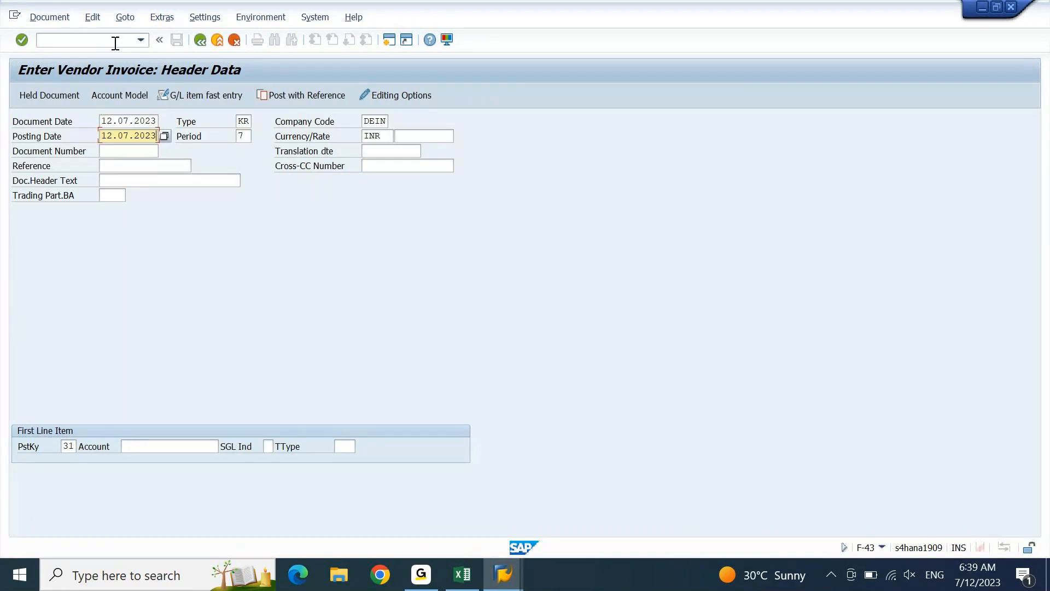
# - Enter reference and header text PMT BANK, and account 100121 with posting key 31
pyautogui.write('P')
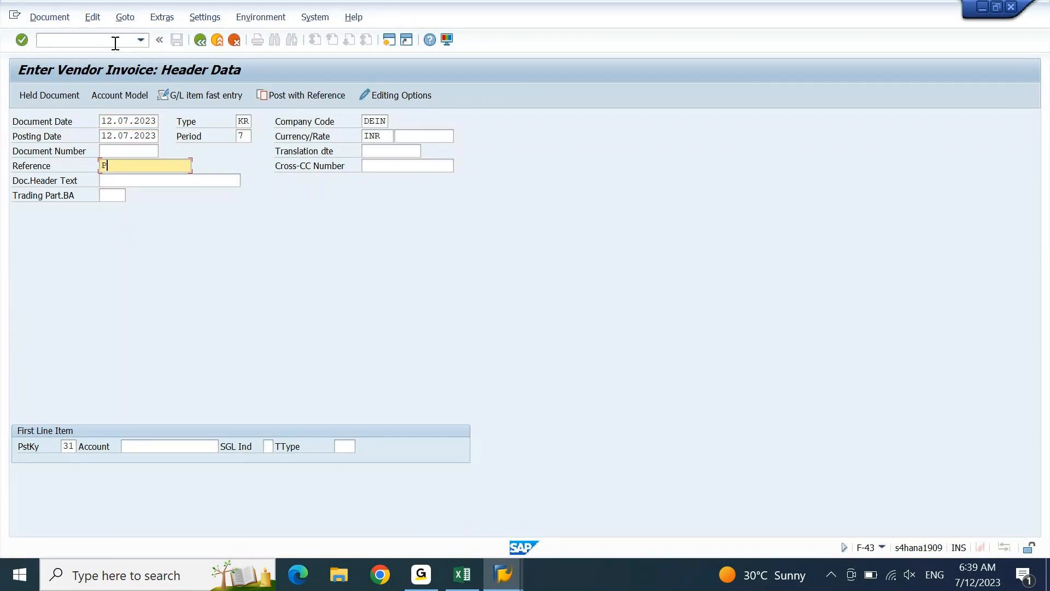
pyautogui.write('MT BANK')
pyautogui.hotkey('shift', 'Home')
pyautogui.hotkey('ctrl', 'c')
pyautogui.press('Down')
pyautogui.hotkey('ctrl', 'v')
pyautogui.press('Down')
pyautogui.press('Down')
pyautogui.press('Tab')
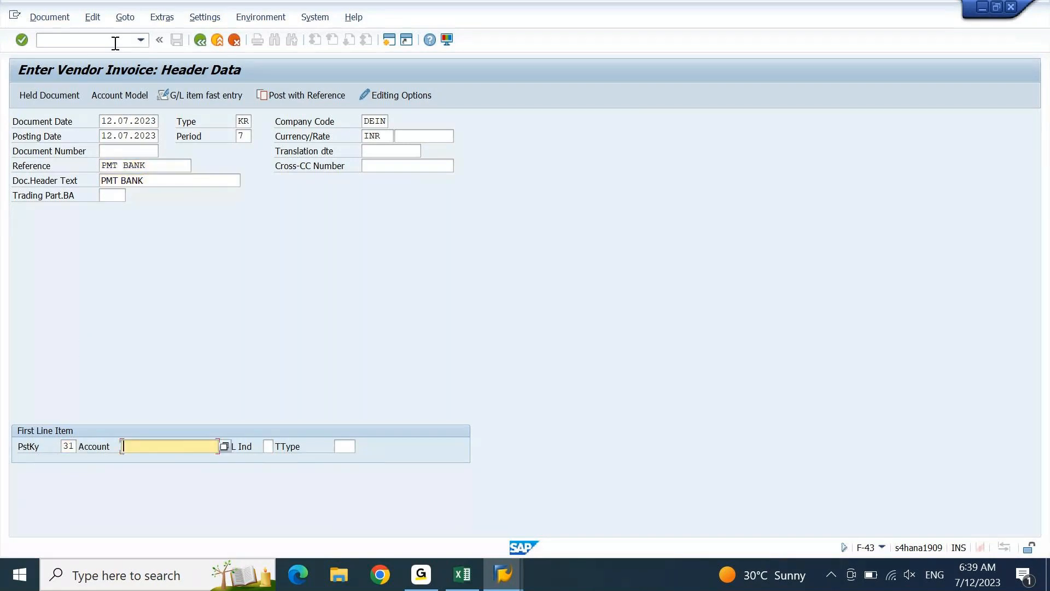
pyautogui.write('100121')
pyautogui.press('Return')
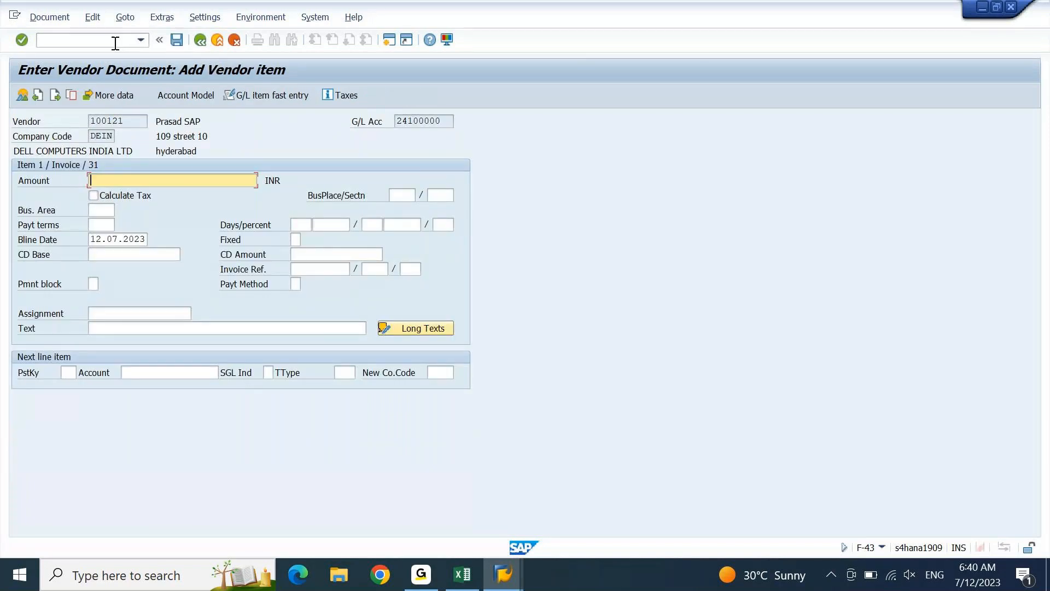
# - Enter amount 13000 and item text BANK PMT on the vendor item
pyautogui.write('13000')
pyautogui.click(466, 584)
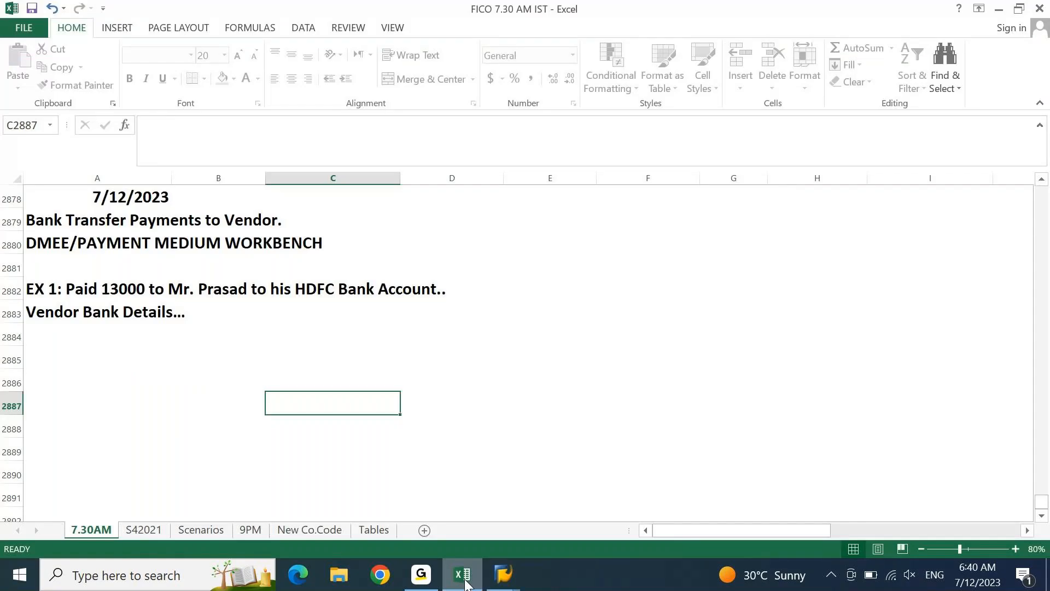
pyautogui.click(467, 584)
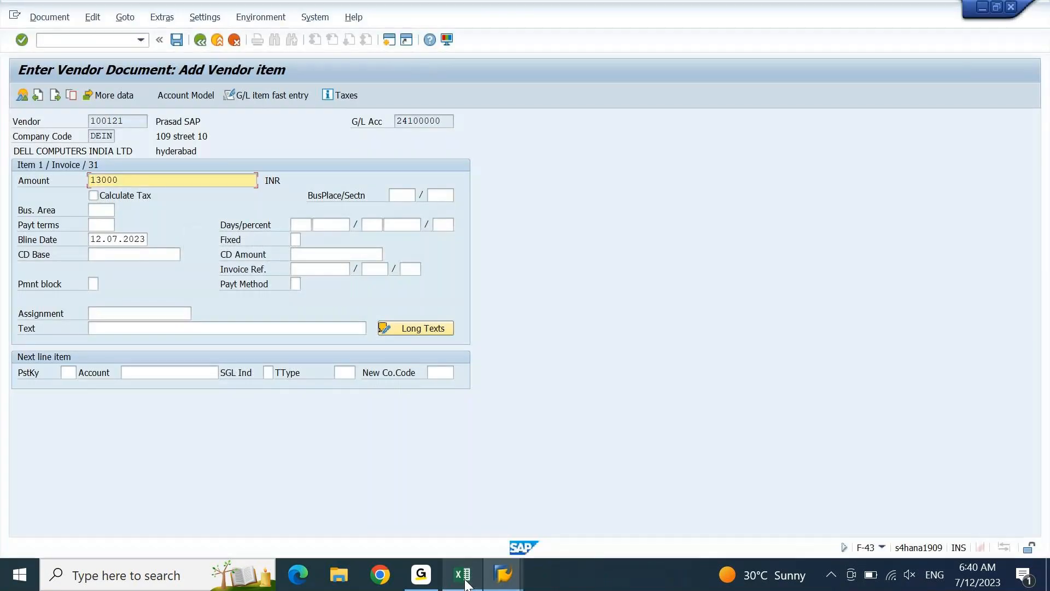
pyautogui.click(297, 283)
pyautogui.press('Tab')
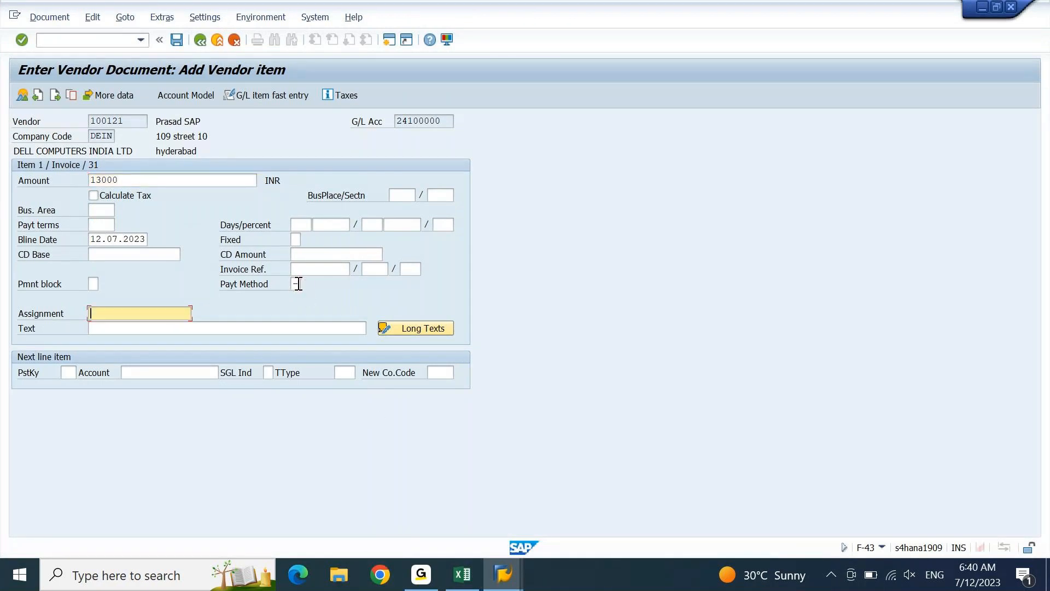
pyautogui.click(273, 328)
pyautogui.write('VENKAR')
pyautogui.hotkey('shift', 'Home')
pyautogui.write('BANK ')
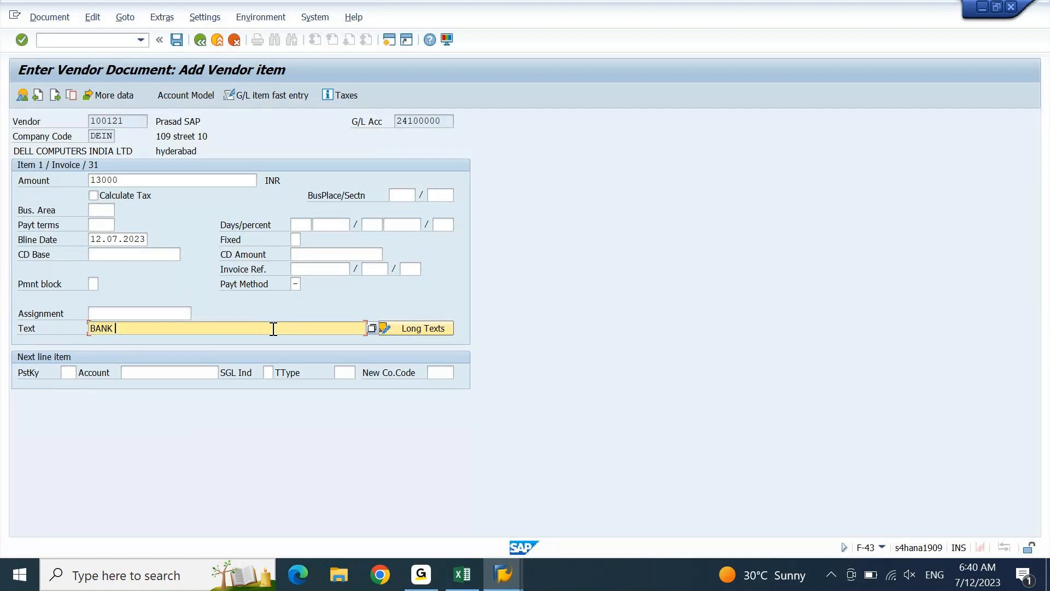
pyautogui.write('PMT')
pyautogui.press('Return')
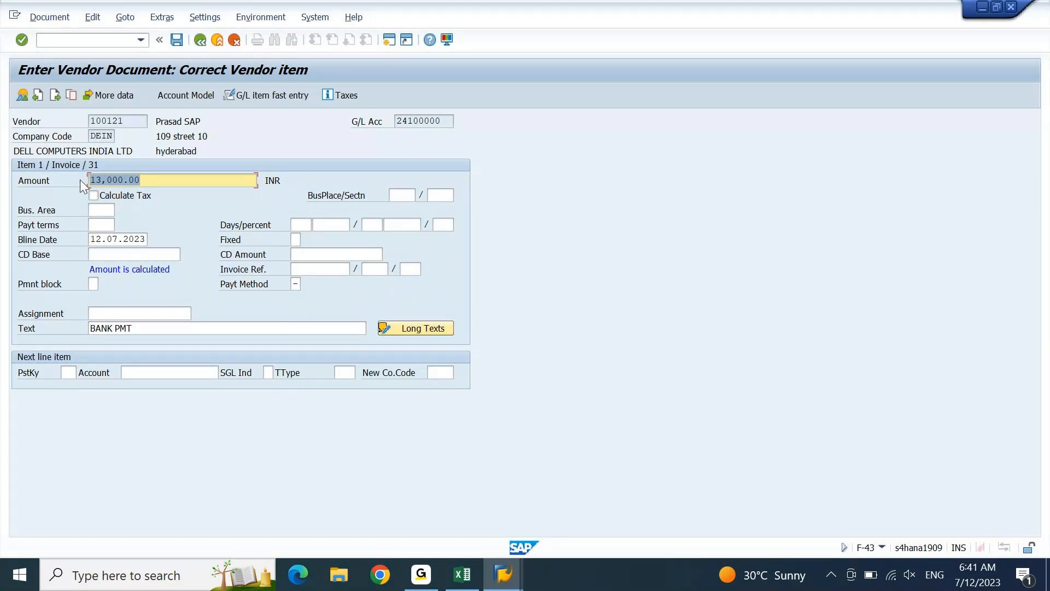
# - Set partner bank type 01 (HDFC005566) in the vendor item's additional details
pyautogui.click(116, 98)
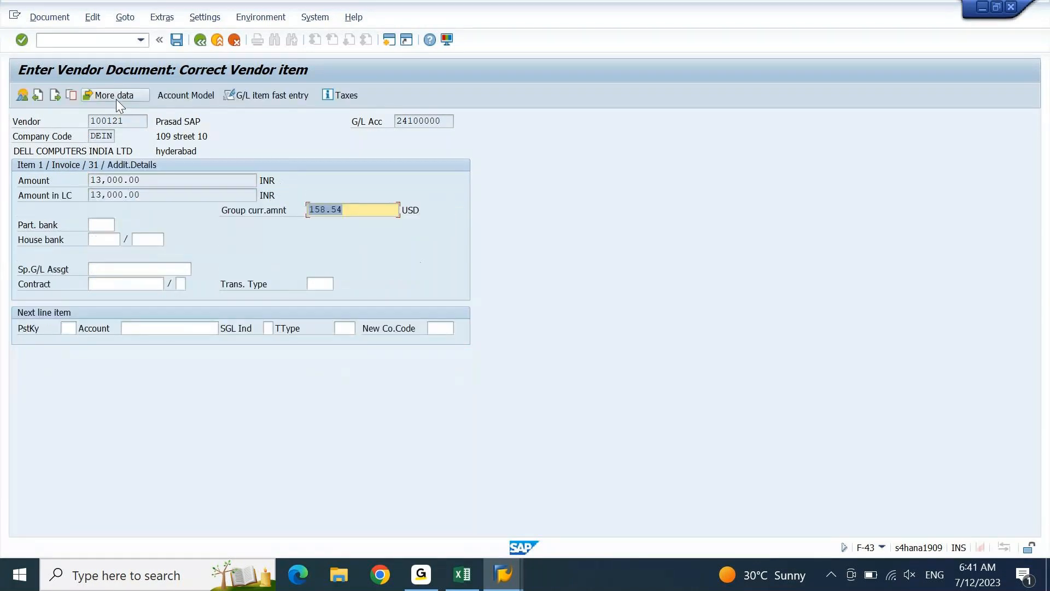
pyautogui.click(32, 225)
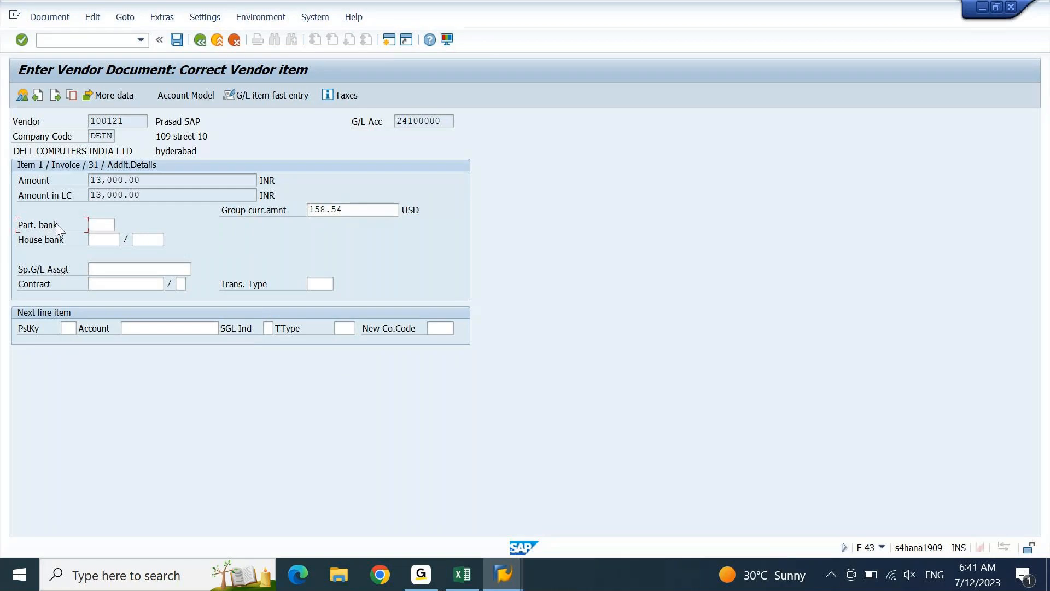
pyautogui.click(104, 225)
pyautogui.click(121, 224)
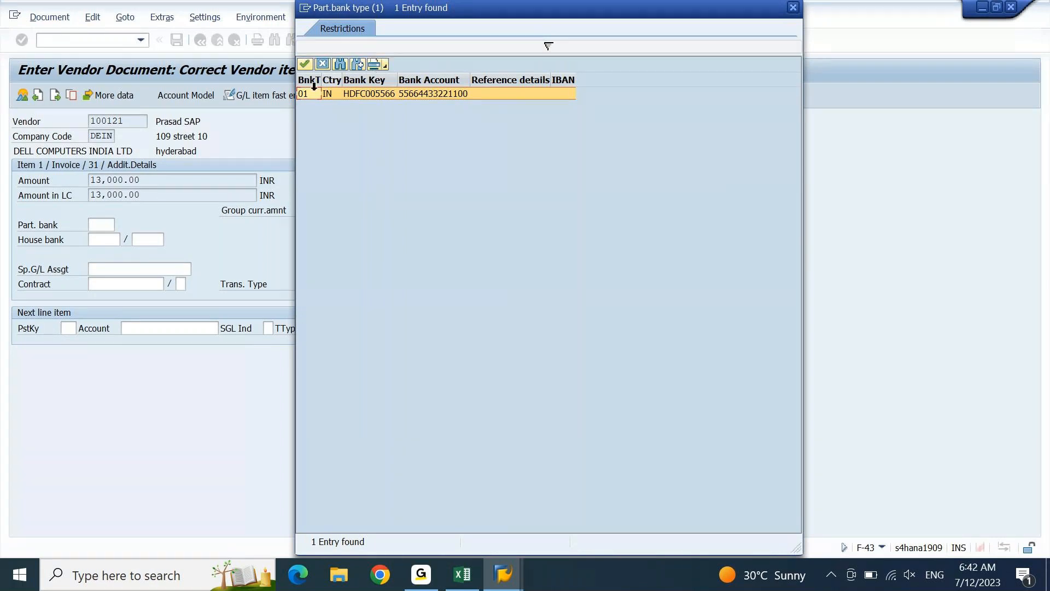
pyautogui.moveTo(321, 76); pyautogui.dragTo(360, 74)
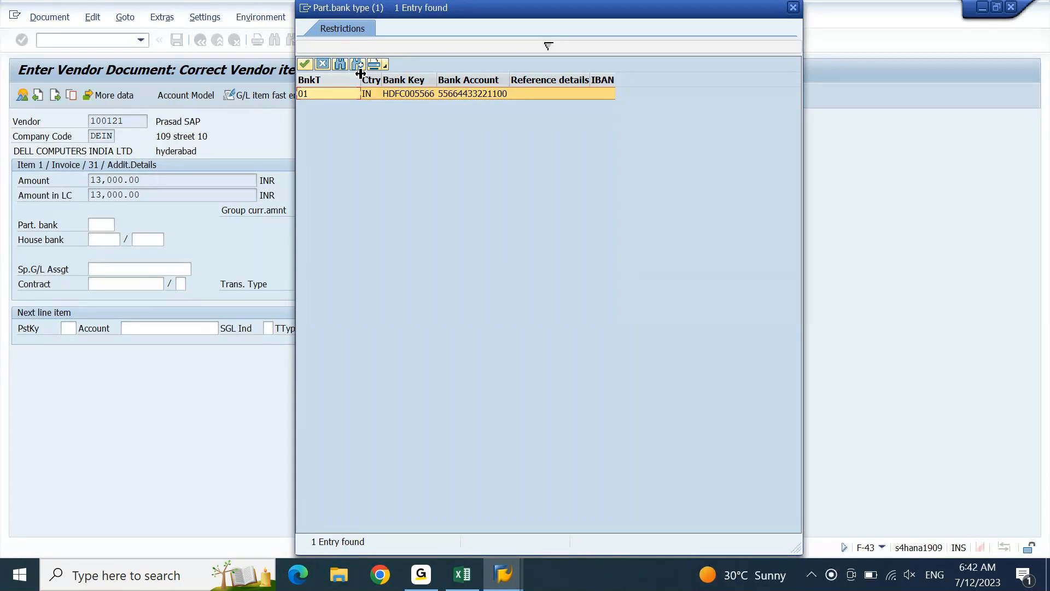
pyautogui.doubleClick(459, 93)
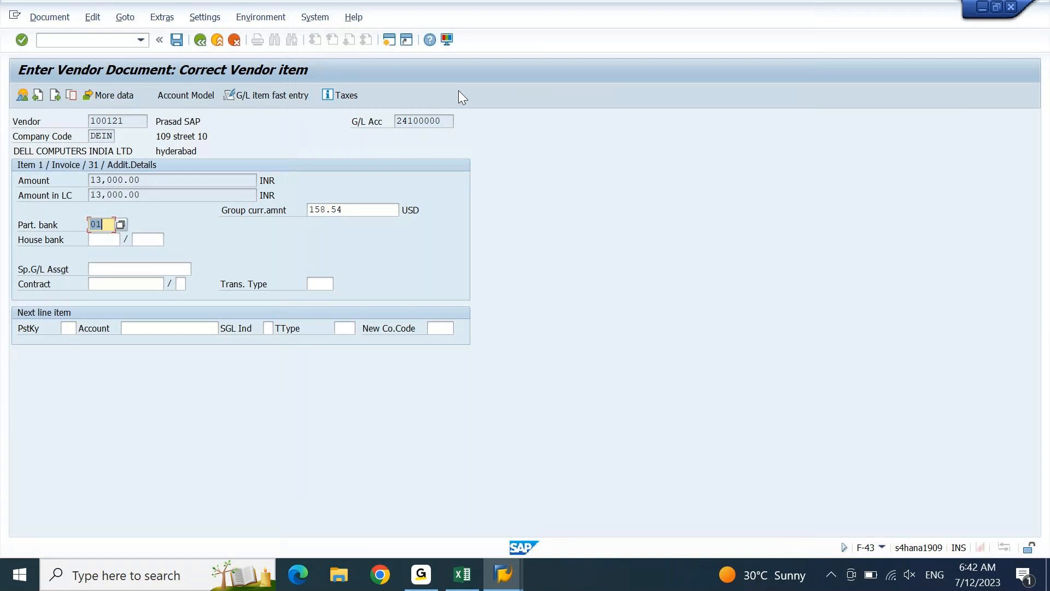
pyautogui.press('Tab')
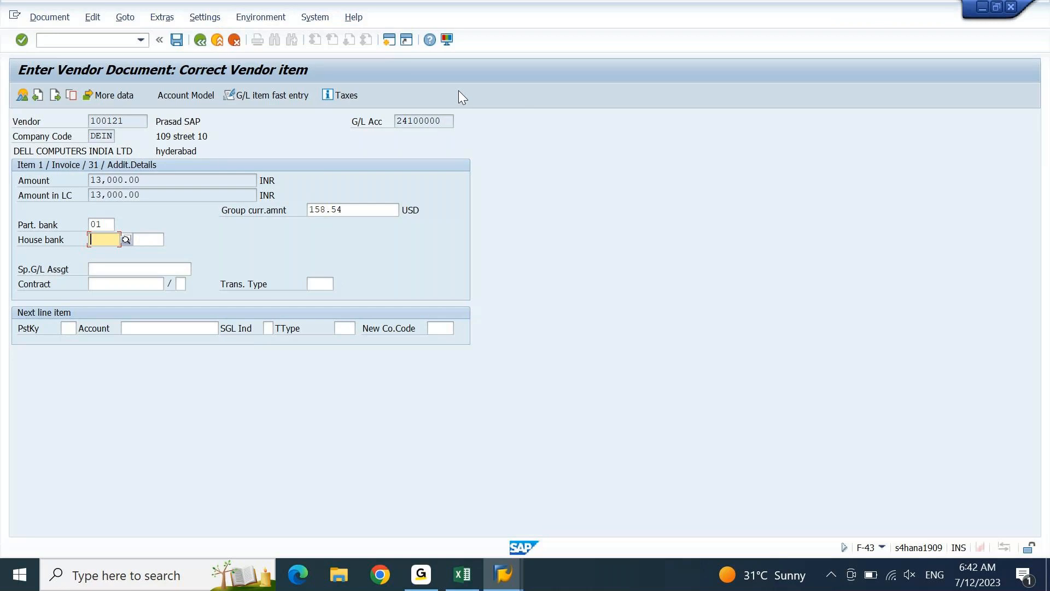
pyautogui.click(105, 224)
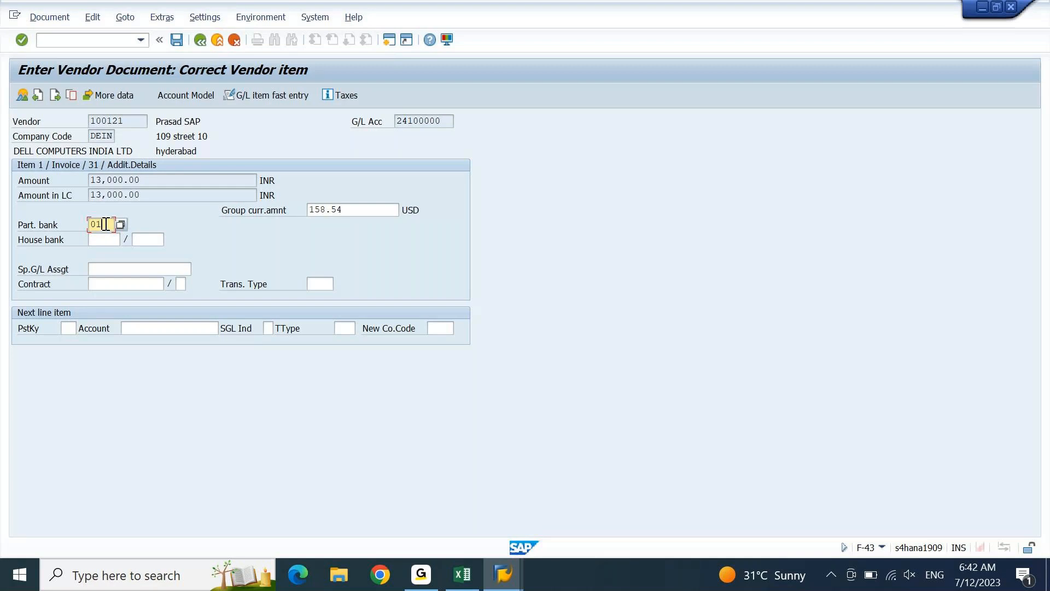
pyautogui.click(103, 240)
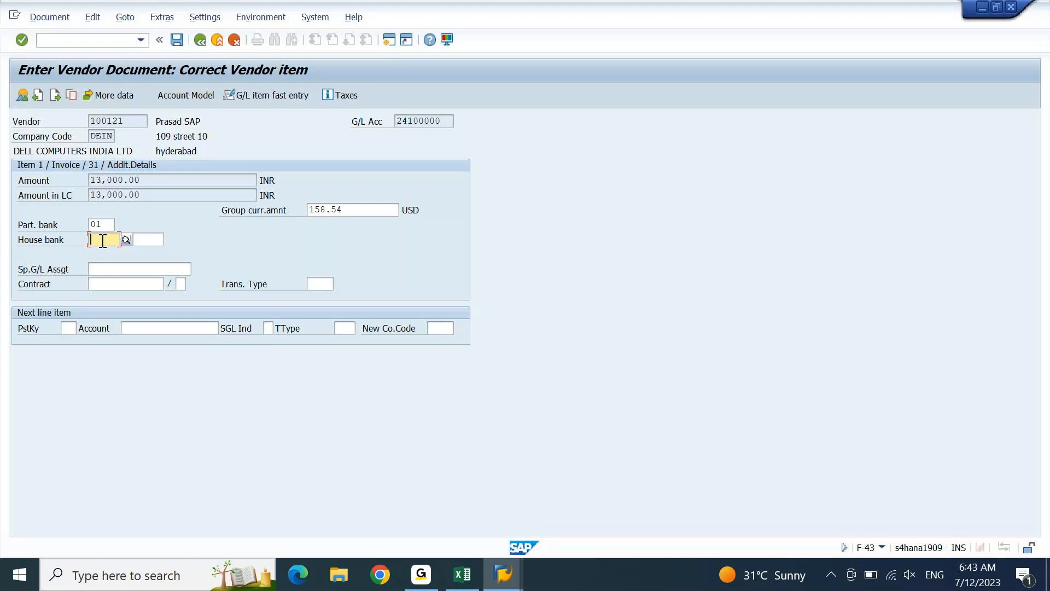
# - Add a debit line: posting key 40, account 44400000, amount *, cost center DEIN022001
pyautogui.click(177, 40)
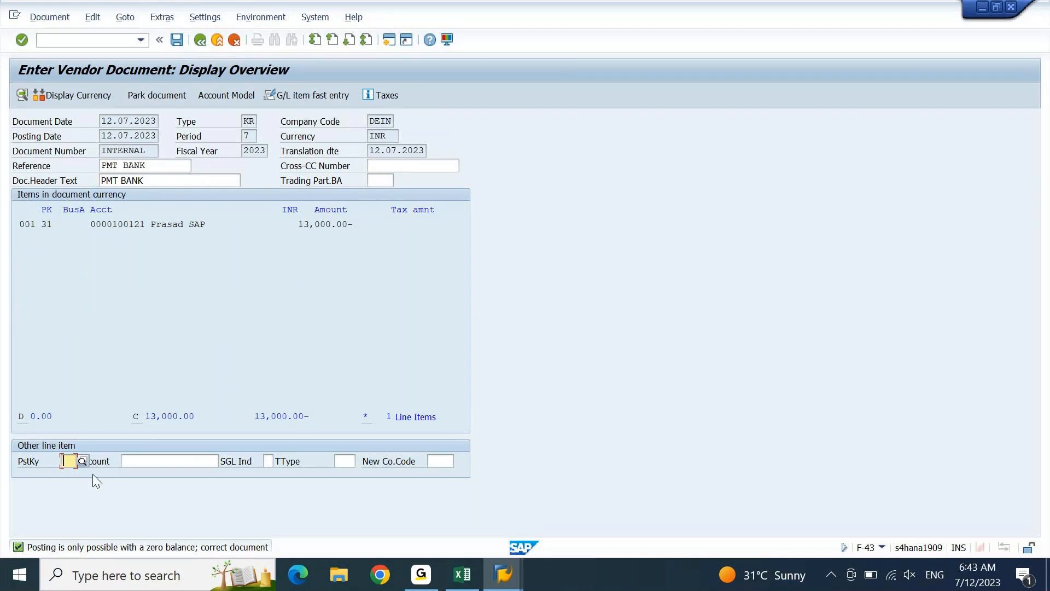
pyautogui.write('4')
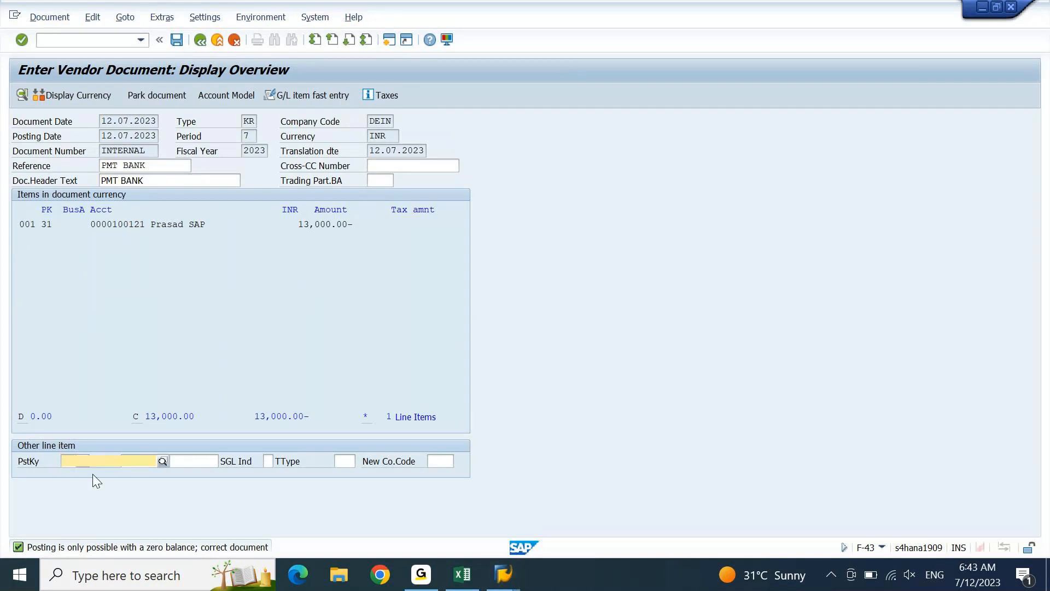
pyautogui.write('0')
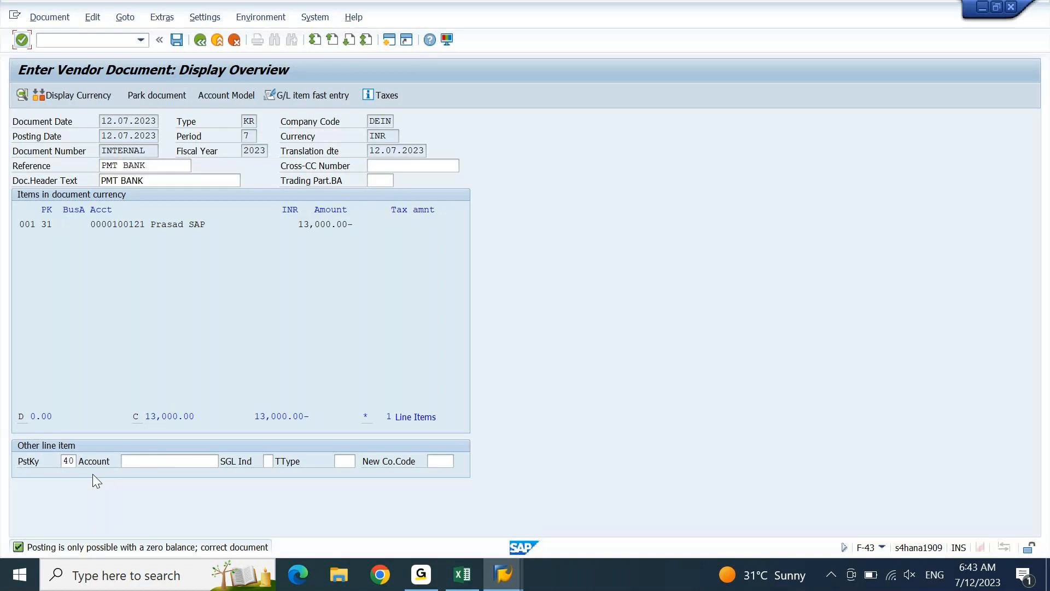
pyautogui.click(161, 460)
pyautogui.press('Down')
pyautogui.press('Down')
pyautogui.press('Down')
pyautogui.press('Down')
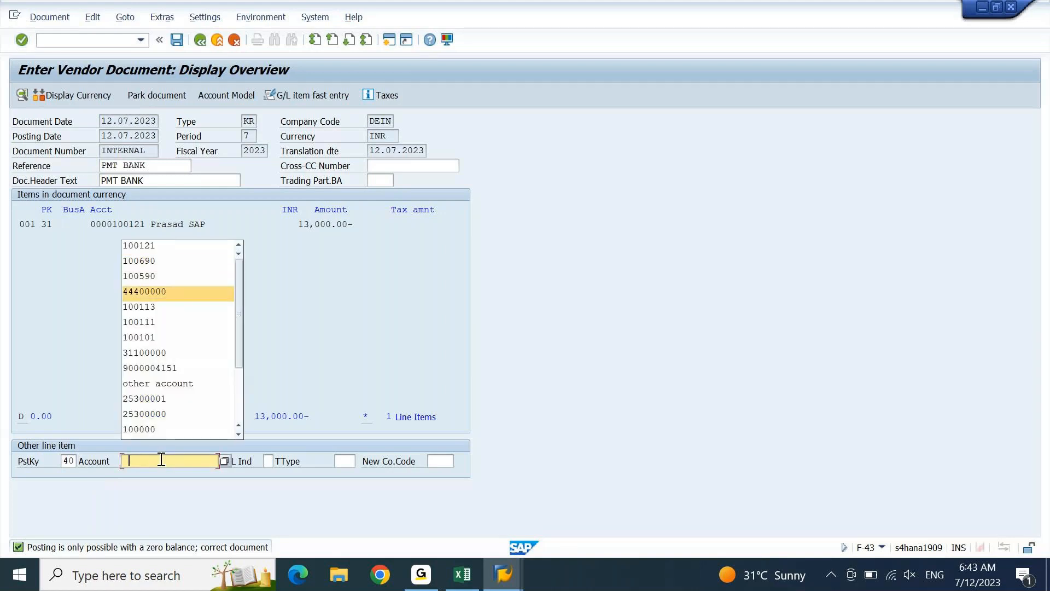
pyautogui.press('Return')
pyautogui.press('Return')
pyautogui.write('*')
pyautogui.press('Tab')
pyautogui.press('Tab')
pyautogui.press('Down')
pyautogui.press('Return')
pyautogui.press('Tab')
pyautogui.press('Tab')
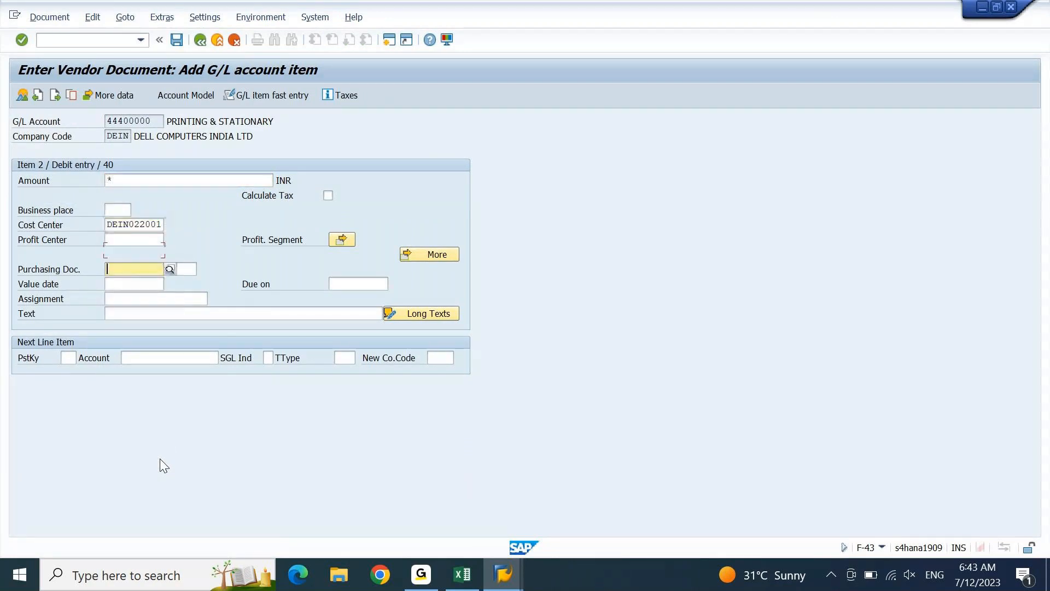
pyautogui.press('Return')
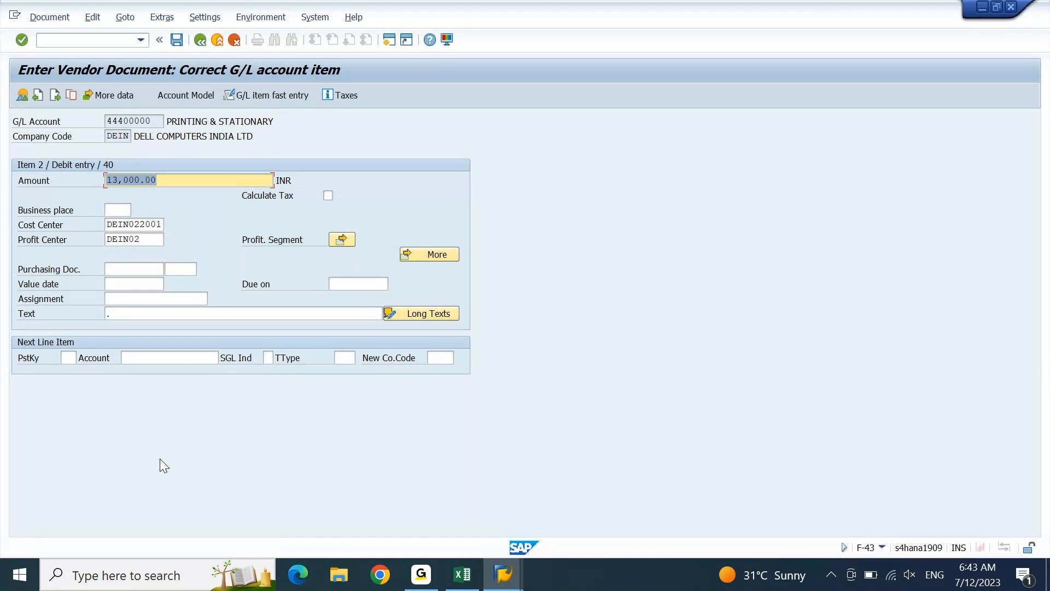
pyautogui.click(49, 17)
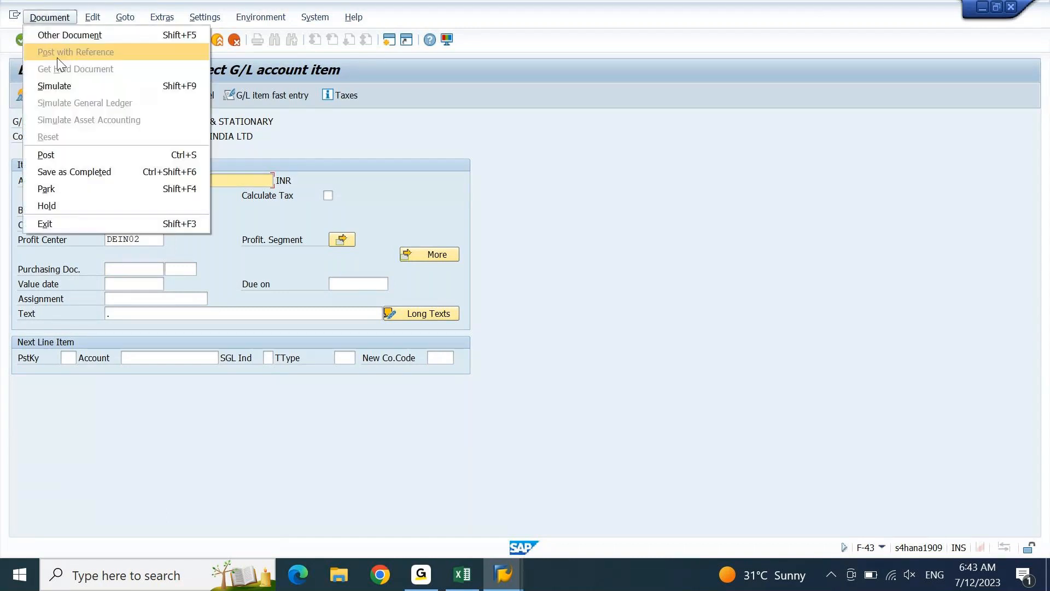
pyautogui.click(57, 84)
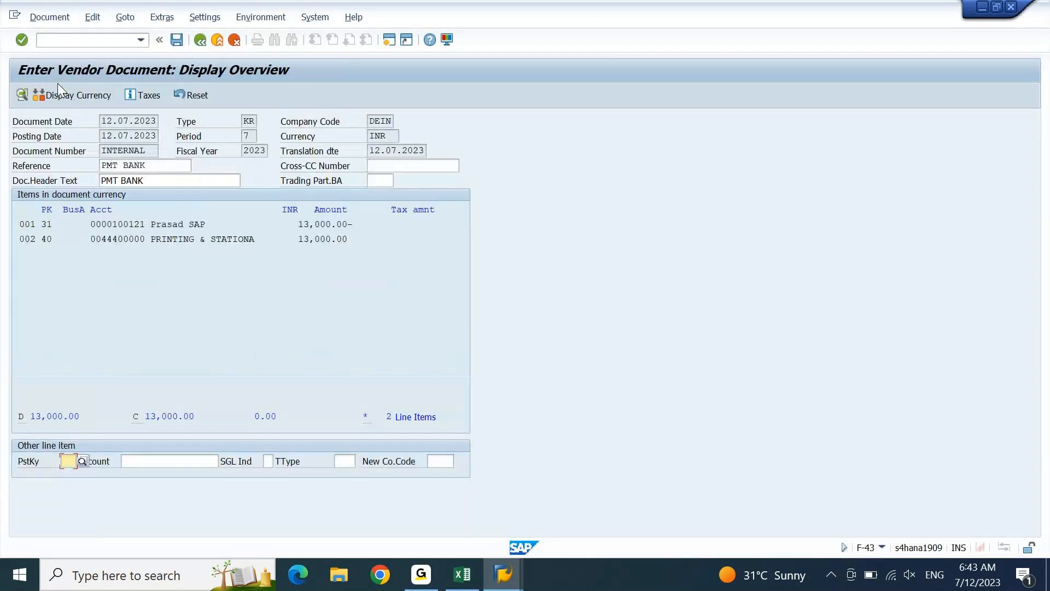
pyautogui.click(181, 44)
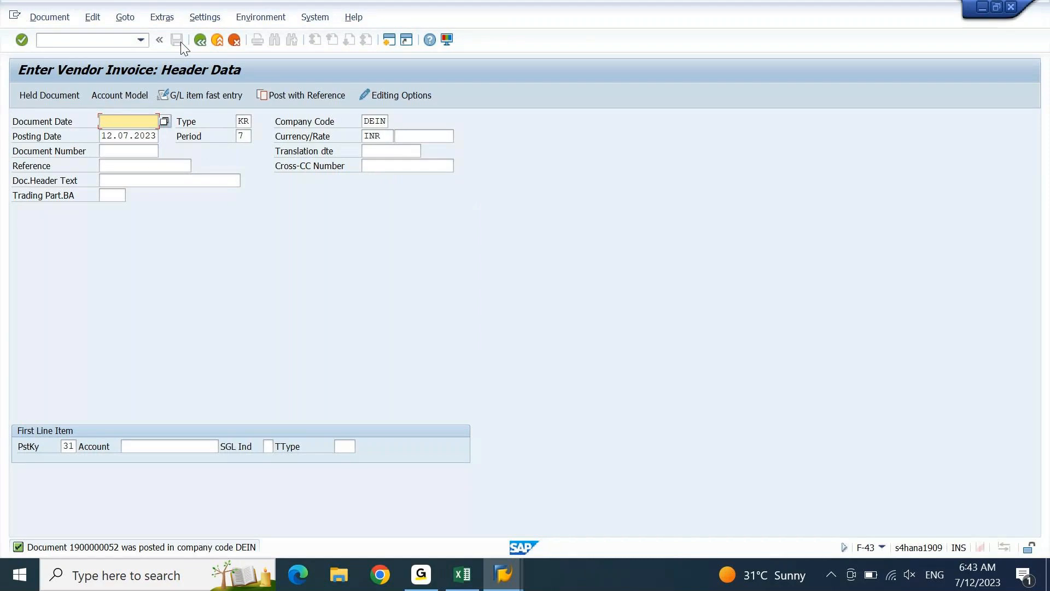
# - Run FBL1N for vendor account 100121 to display its open items
pyautogui.click(95, 42)
pyautogui.write('/NFBL1N')
pyautogui.press('Return')
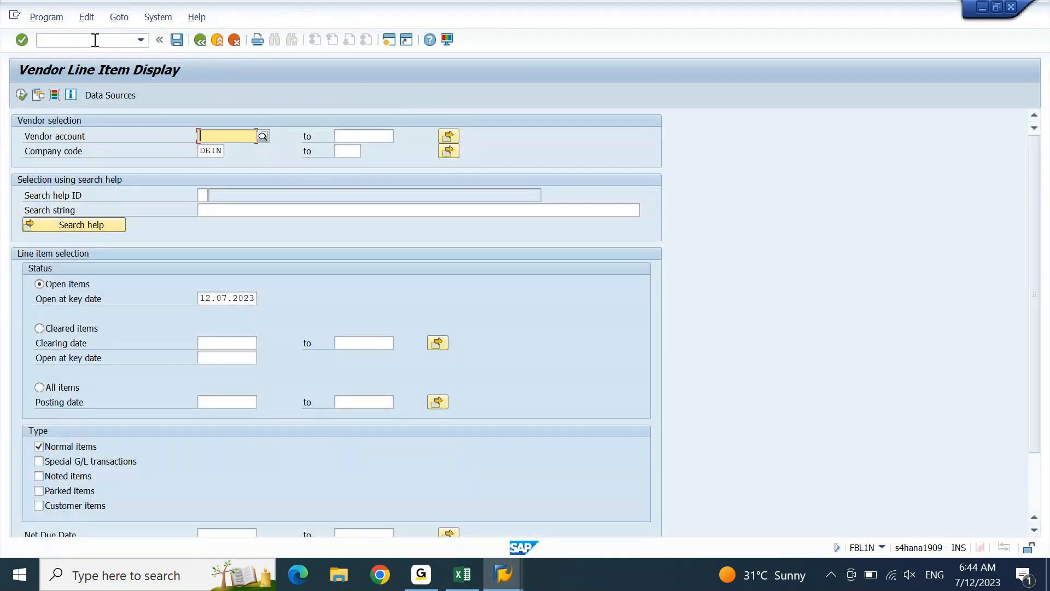
pyautogui.write('100121')
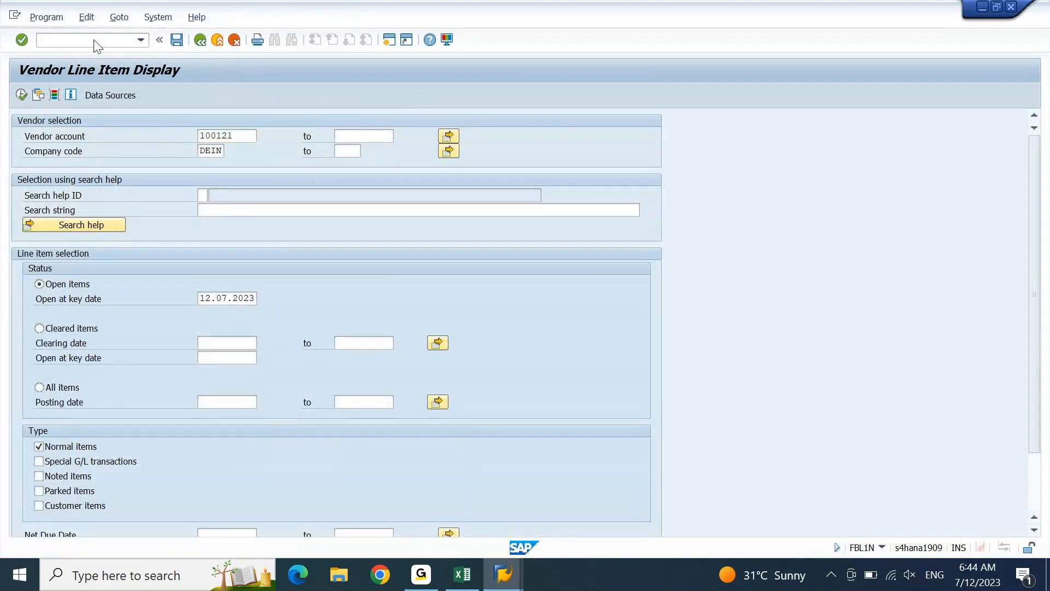
pyautogui.press('F8')
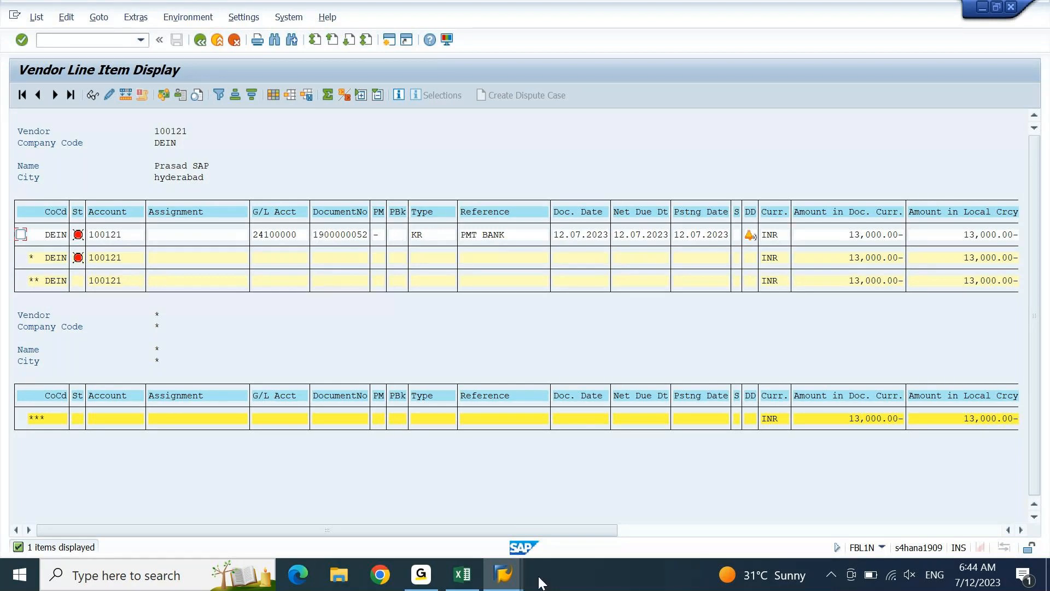
# - Open the bank determination ranking order for paying company code DEIN
pyautogui.click(508, 581)
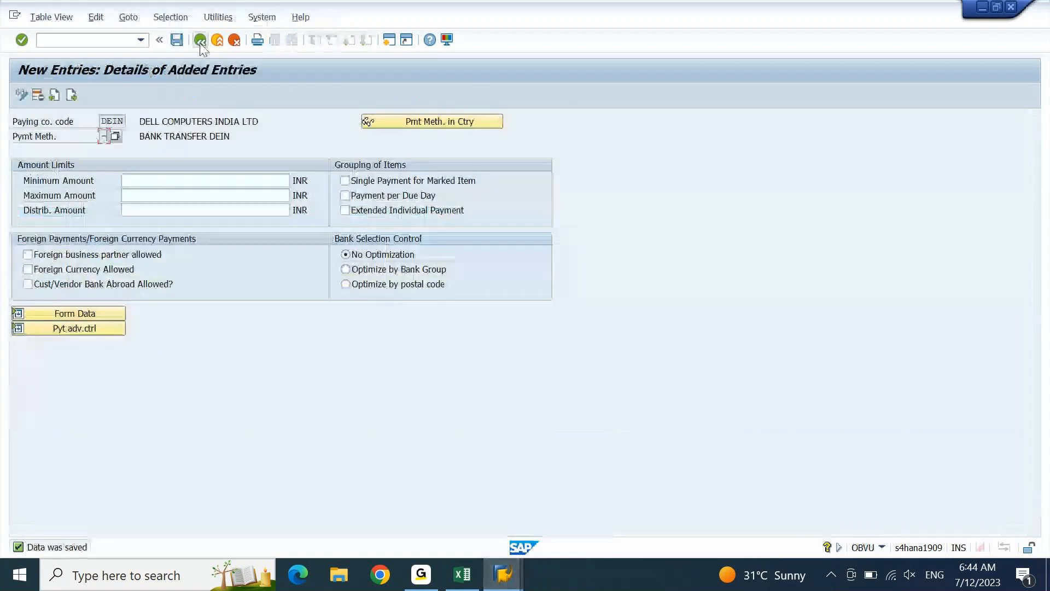
pyautogui.click(201, 44)
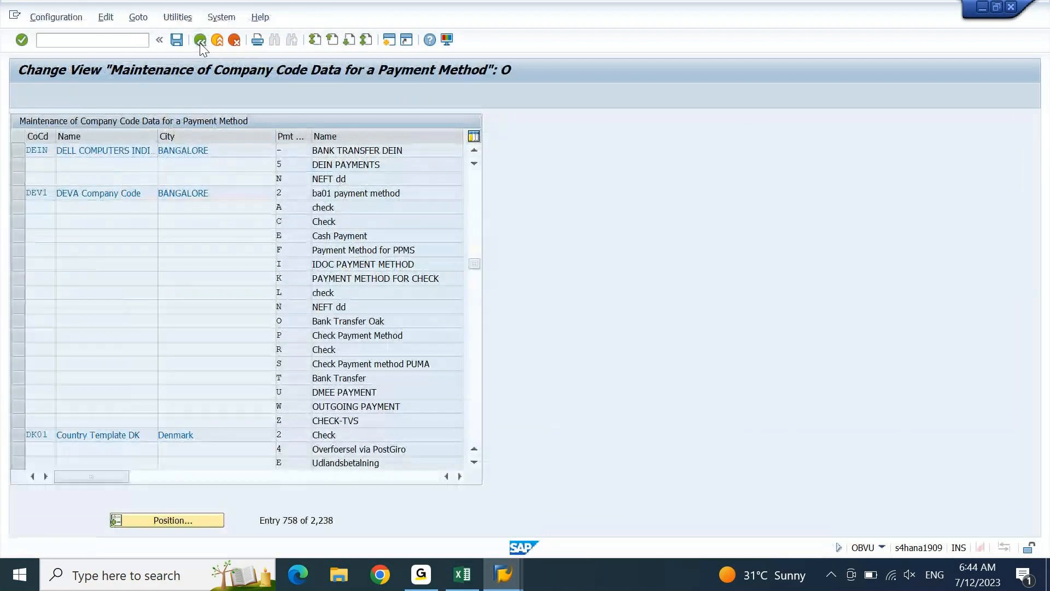
pyautogui.click(200, 41)
pyautogui.click(123, 270)
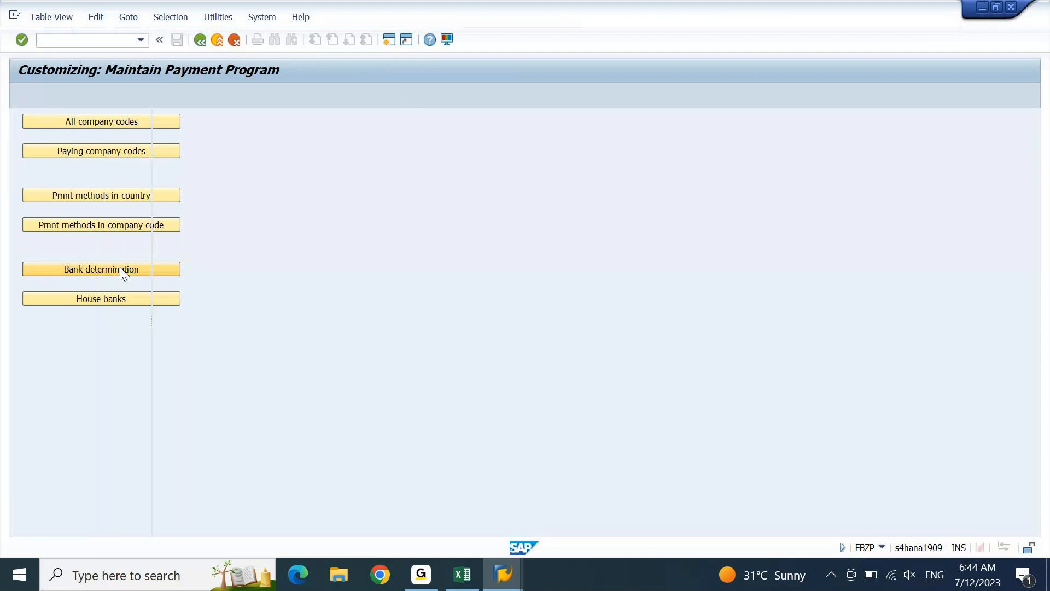
pyautogui.click(308, 521)
pyautogui.write('DEIN')
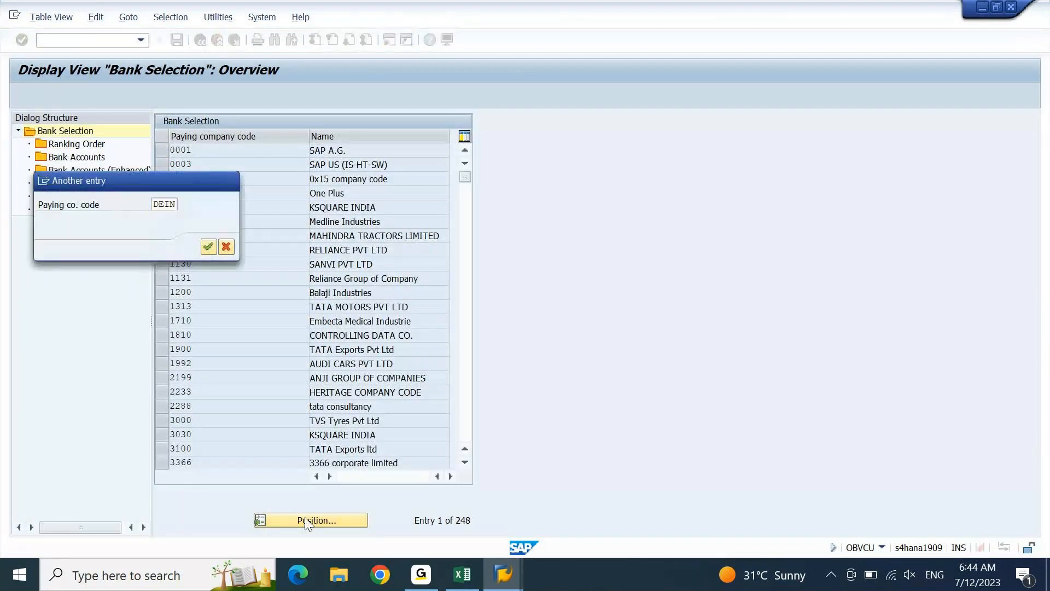
pyautogui.press('Return')
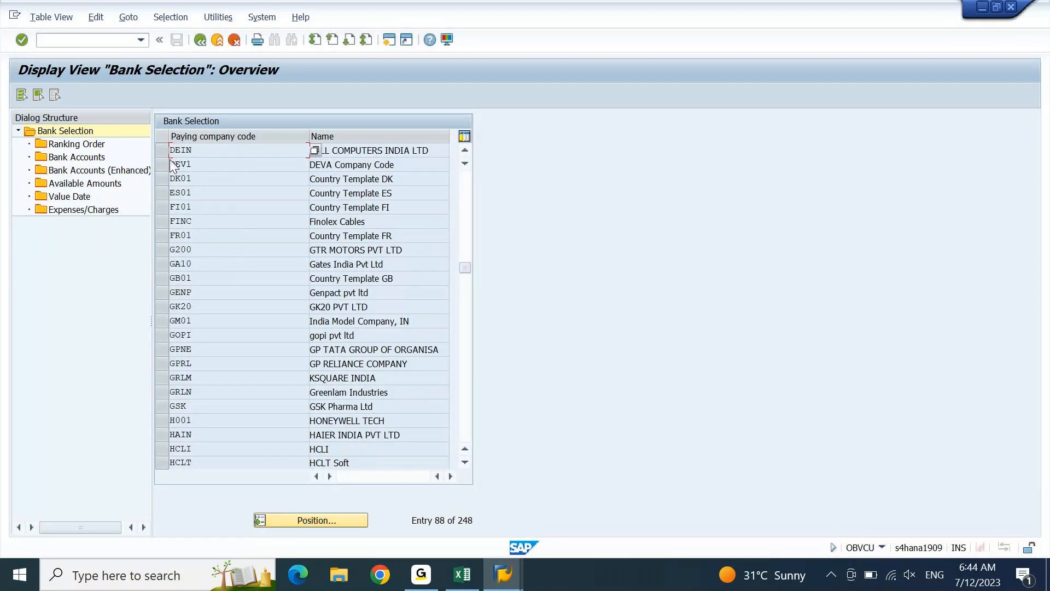
pyautogui.click(166, 149)
pyautogui.doubleClick(86, 147)
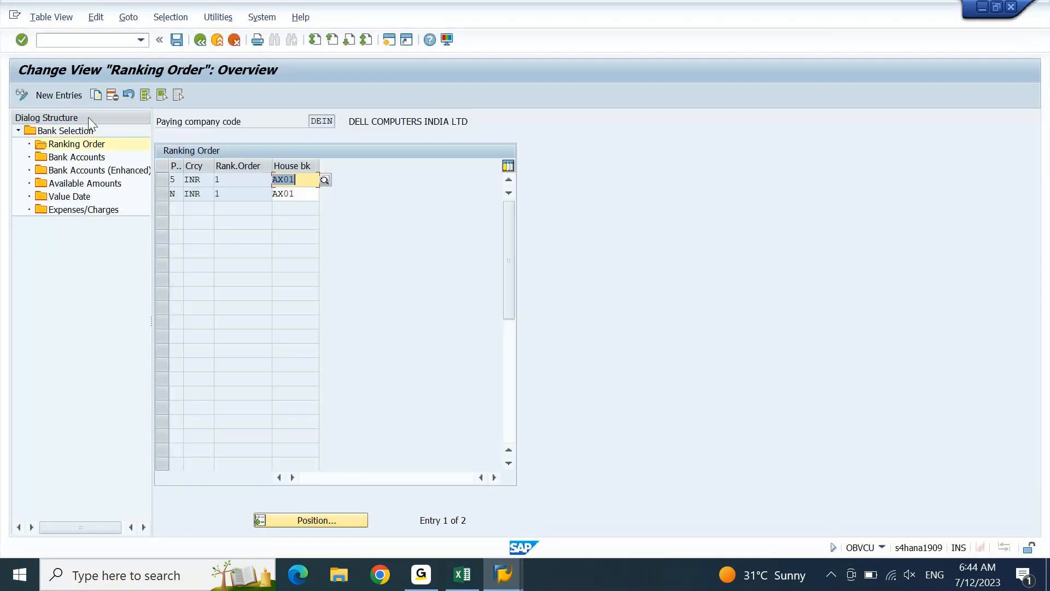
# - Add a ranking entry: payment method -, currency INR, rank 1, house bank AX01
pyautogui.click(64, 94)
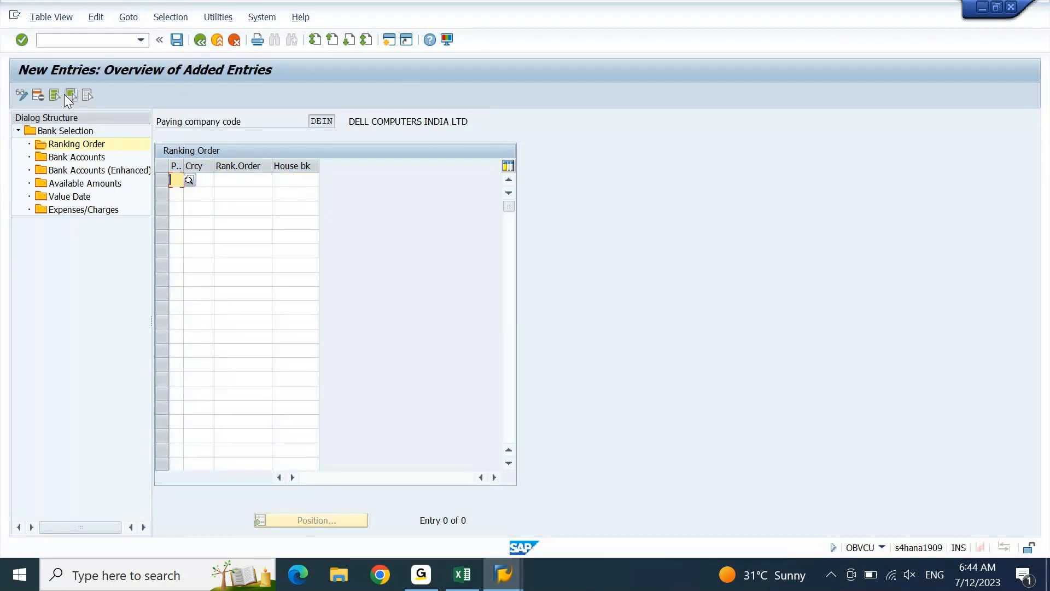
pyautogui.write('-')
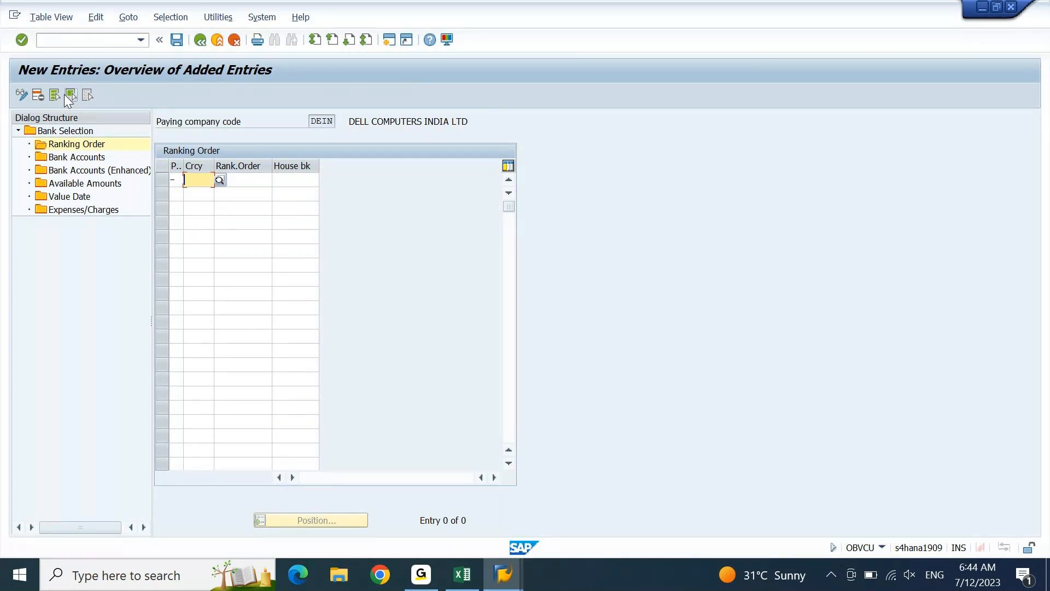
pyautogui.write('INR')
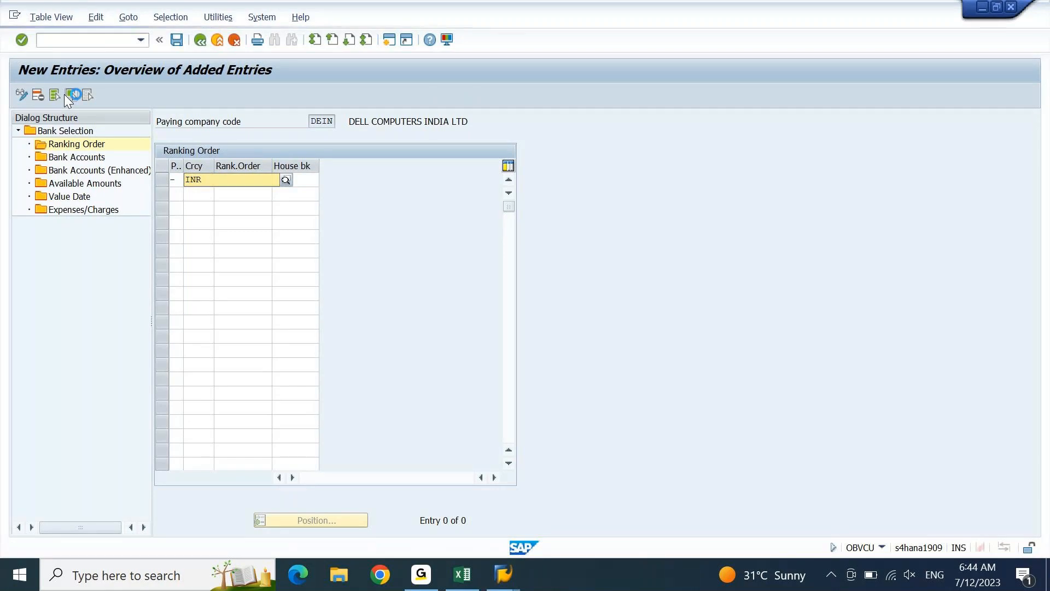
pyautogui.press('Down')
pyautogui.press('Tab')
pyautogui.write('1')
pyautogui.press('Tab')
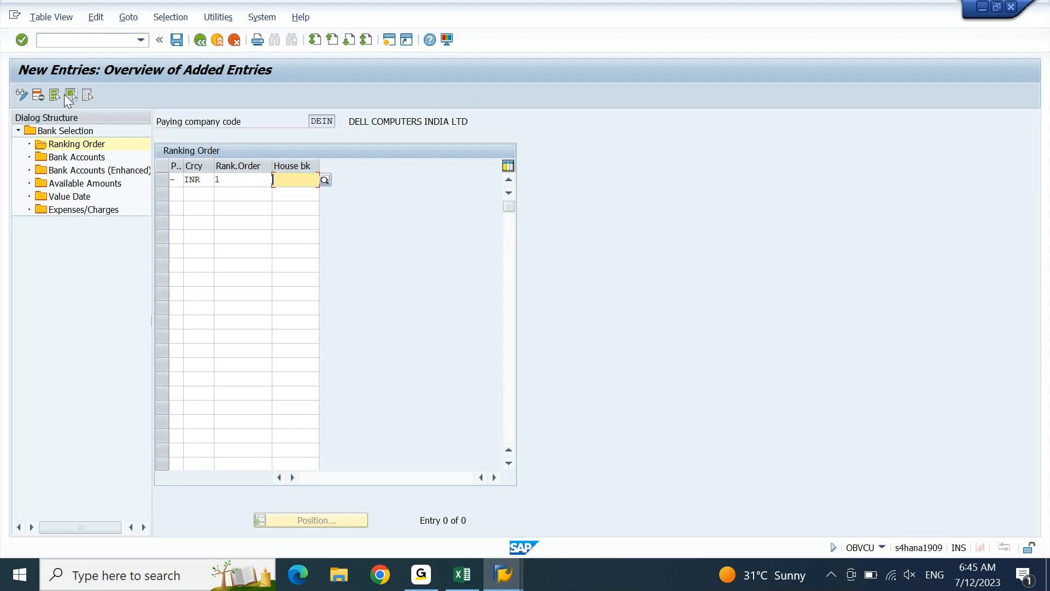
pyautogui.write('A')
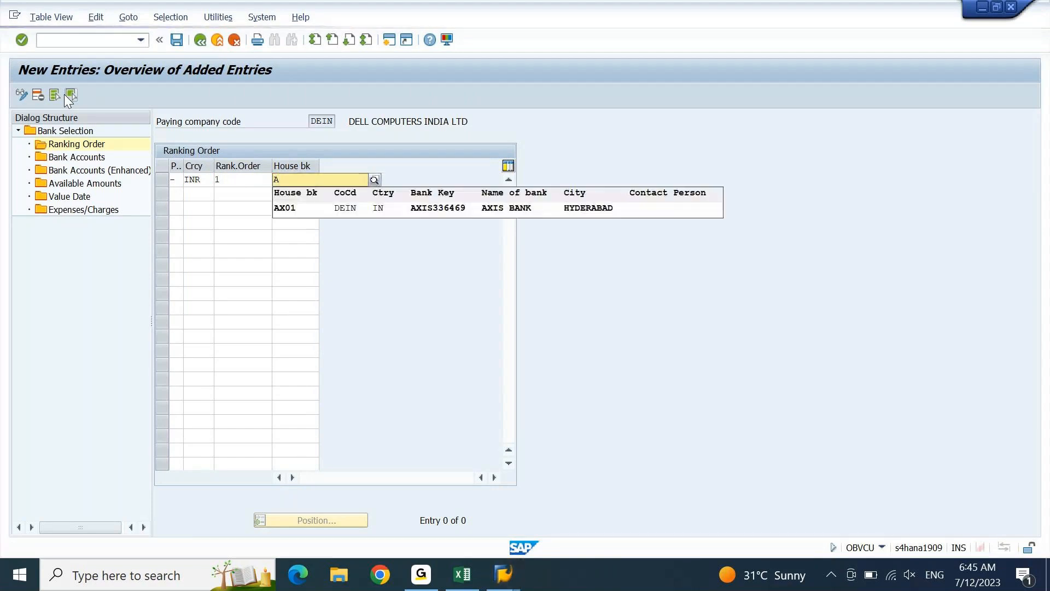
pyautogui.press('Down')
pyautogui.press('Return')
pyautogui.press('Return')
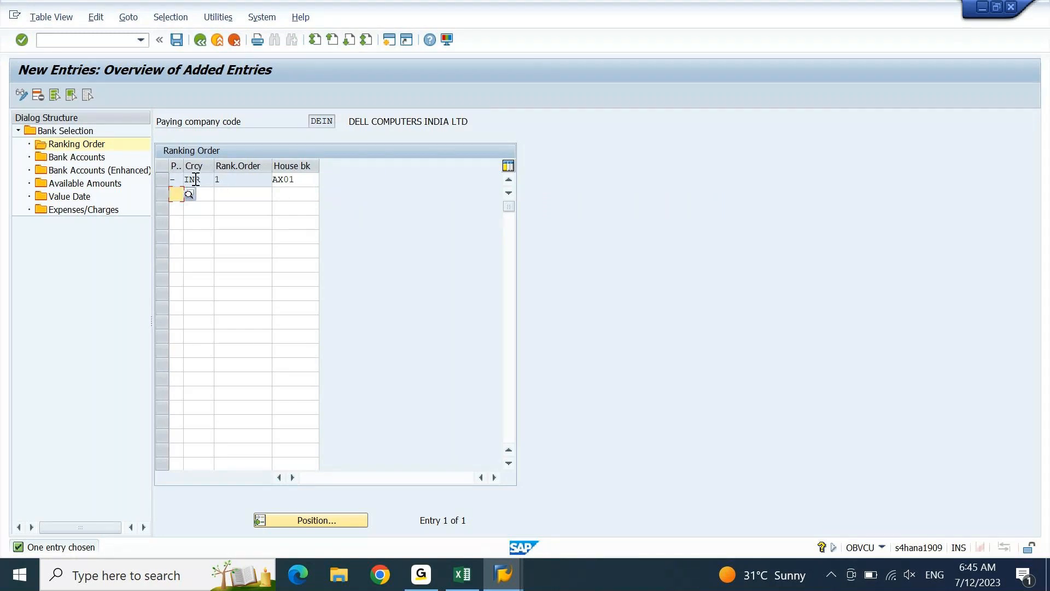
# - Adjust the list's column widths and open DEIN's bank accounts settings
pyautogui.moveTo(184, 176); pyautogui.dragTo(178, 179)
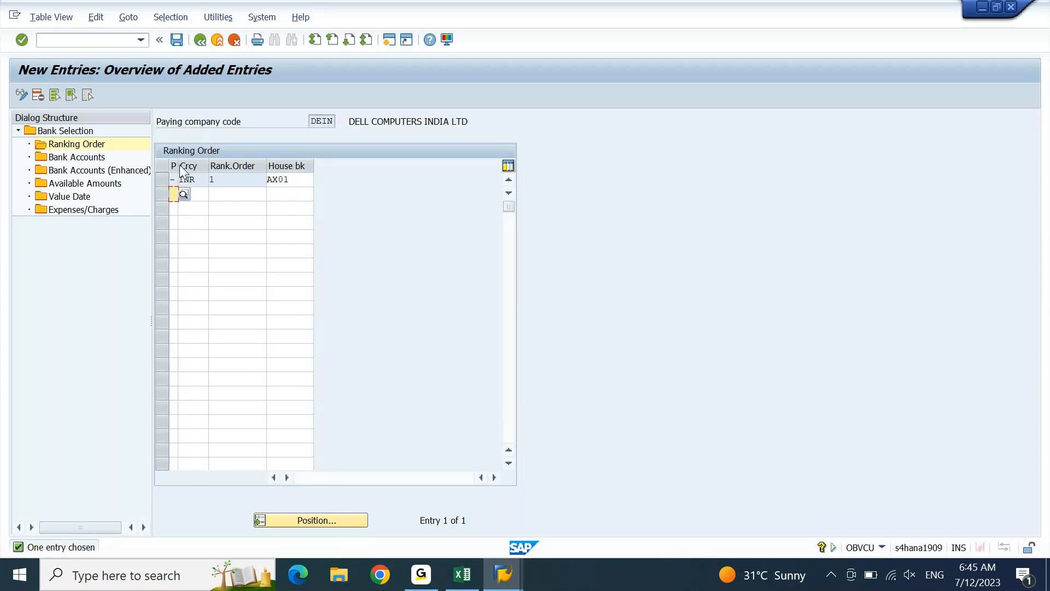
pyautogui.click(211, 180)
pyautogui.moveTo(177, 165); pyautogui.dragTo(187, 165)
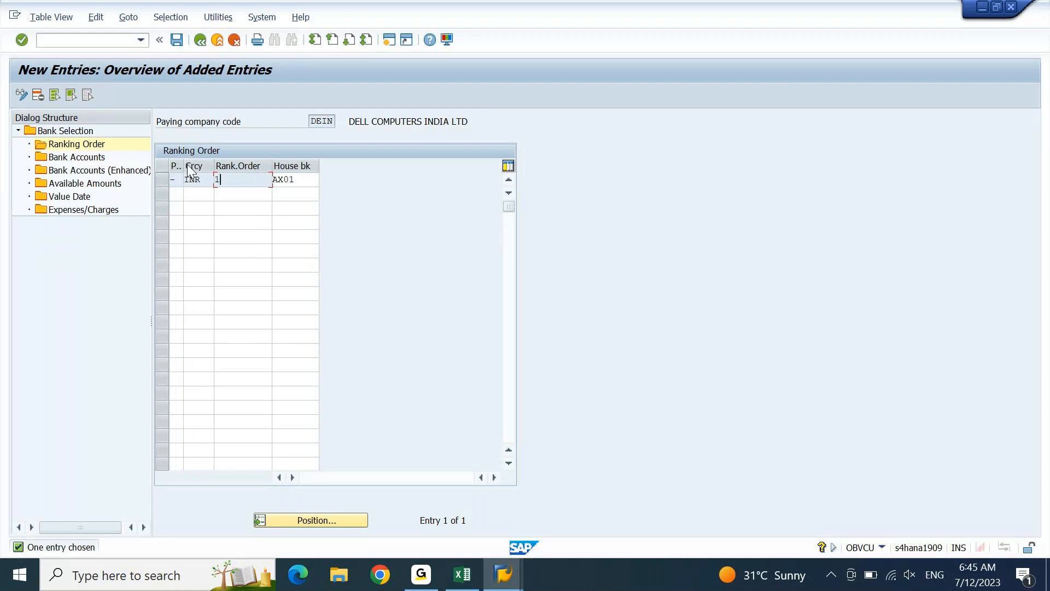
pyautogui.click(81, 157)
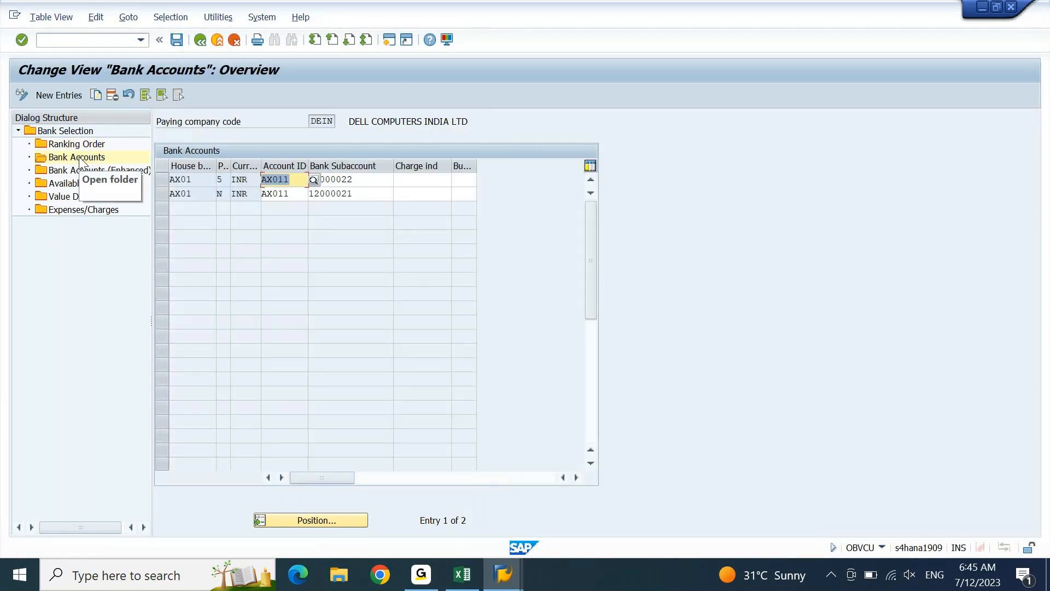
# - Copy the payment method N bank account row as a new entry
pyautogui.click(163, 195)
pyautogui.click(96, 95)
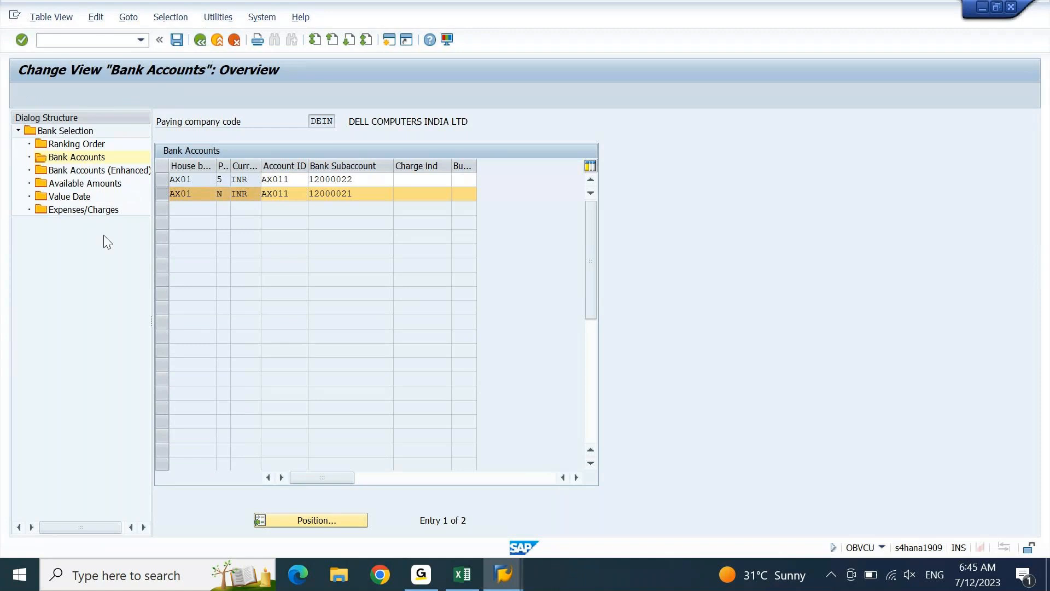
pyautogui.press('Tab')
pyautogui.press('Tab')
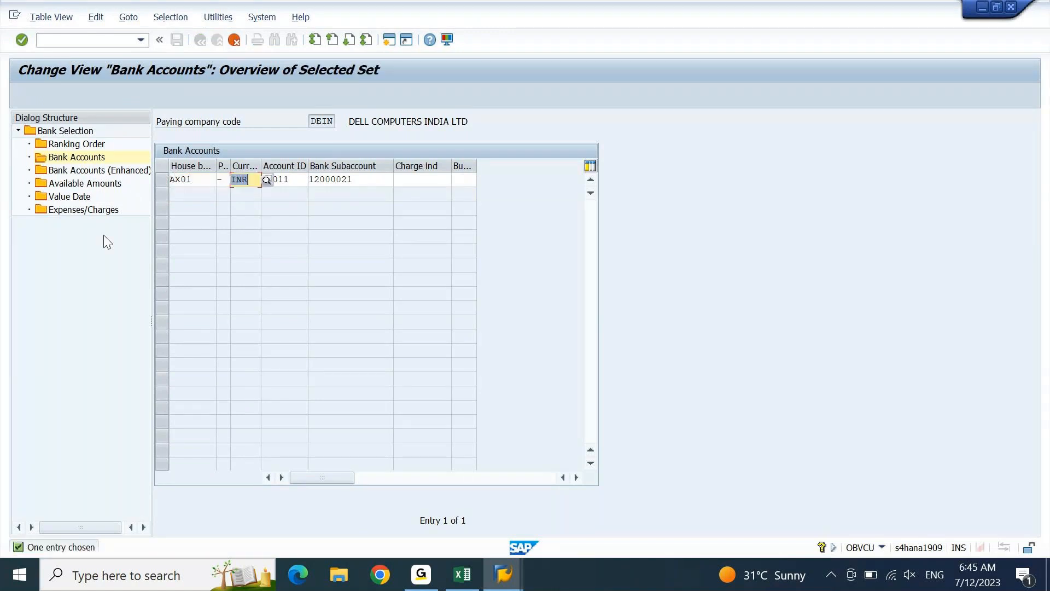
pyautogui.press('Tab')
pyautogui.press('Tab')
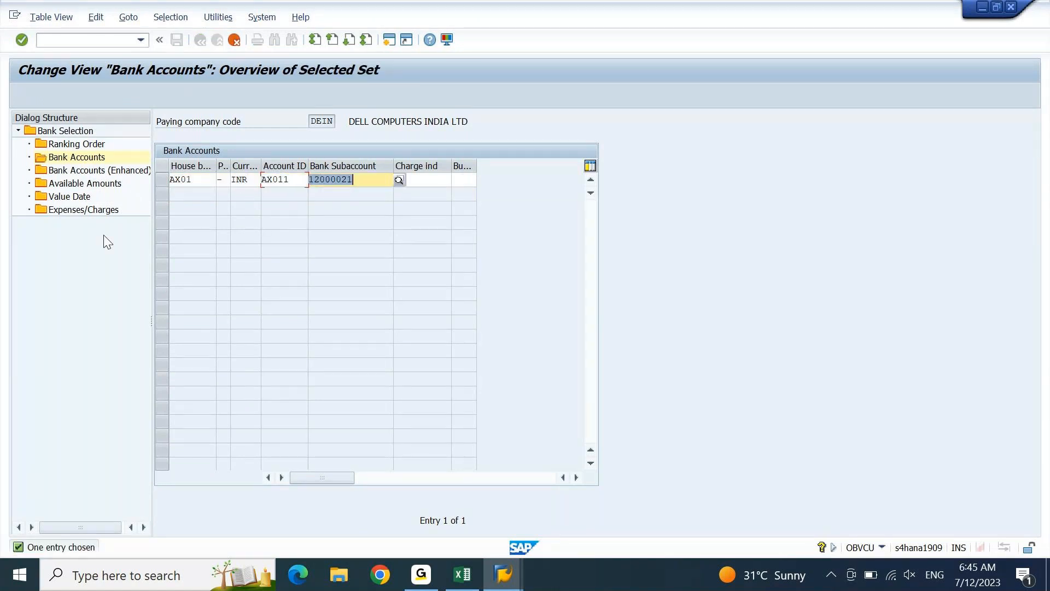
pyautogui.press('Return')
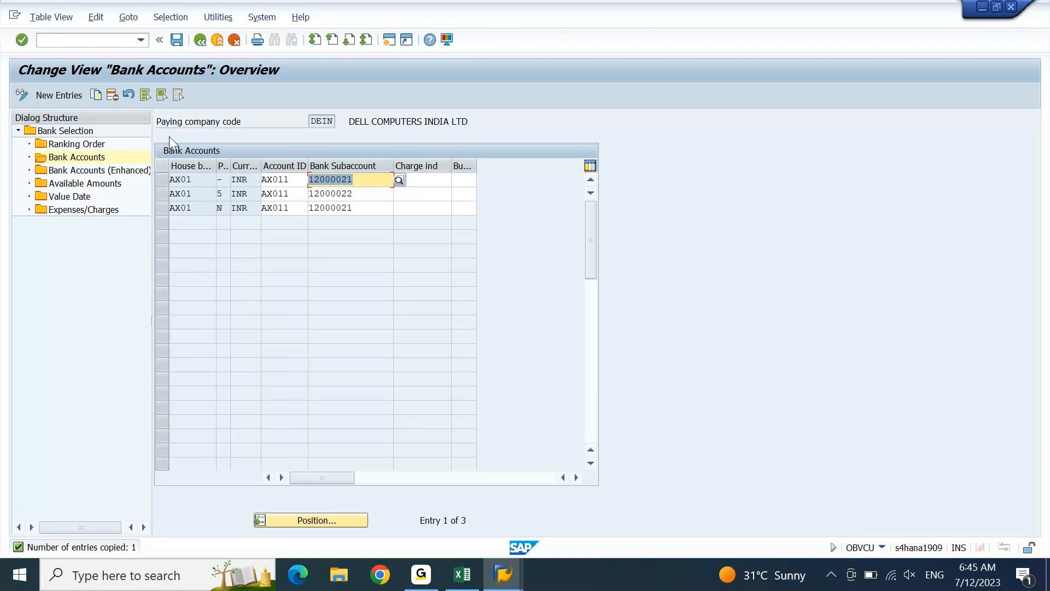
# - Change the new row's bank subaccount to 12000024 and save under the customizing request
pyautogui.click(362, 184)
pyautogui.press('BackSpace')
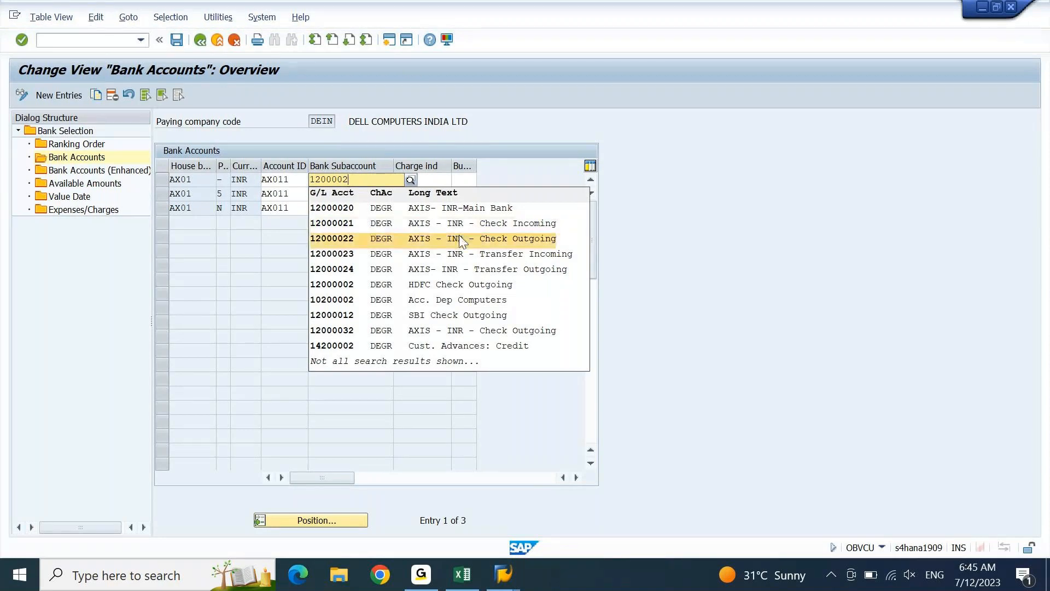
pyautogui.click(474, 269)
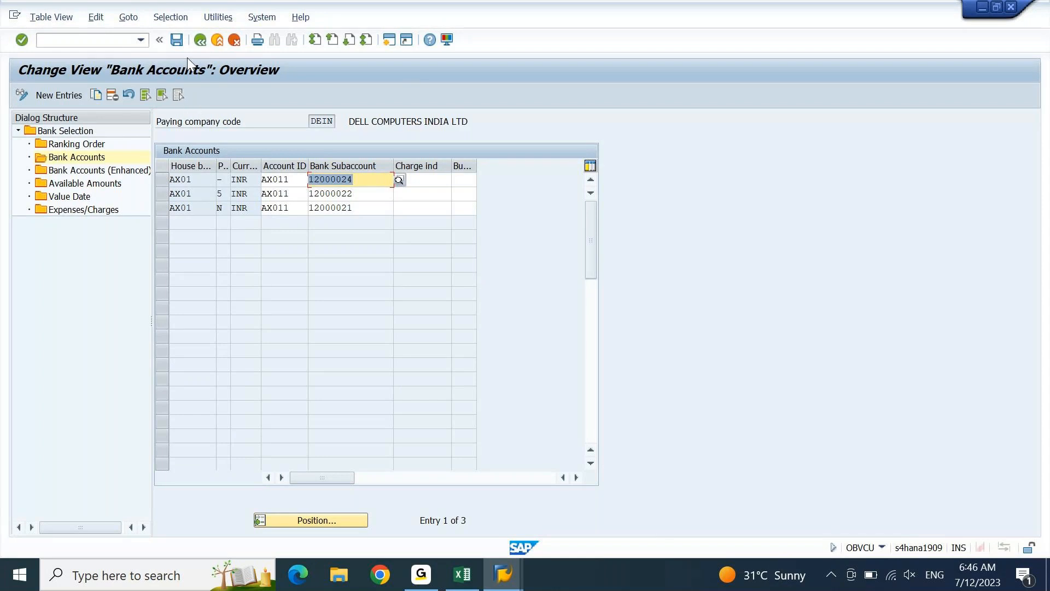
pyautogui.click(181, 44)
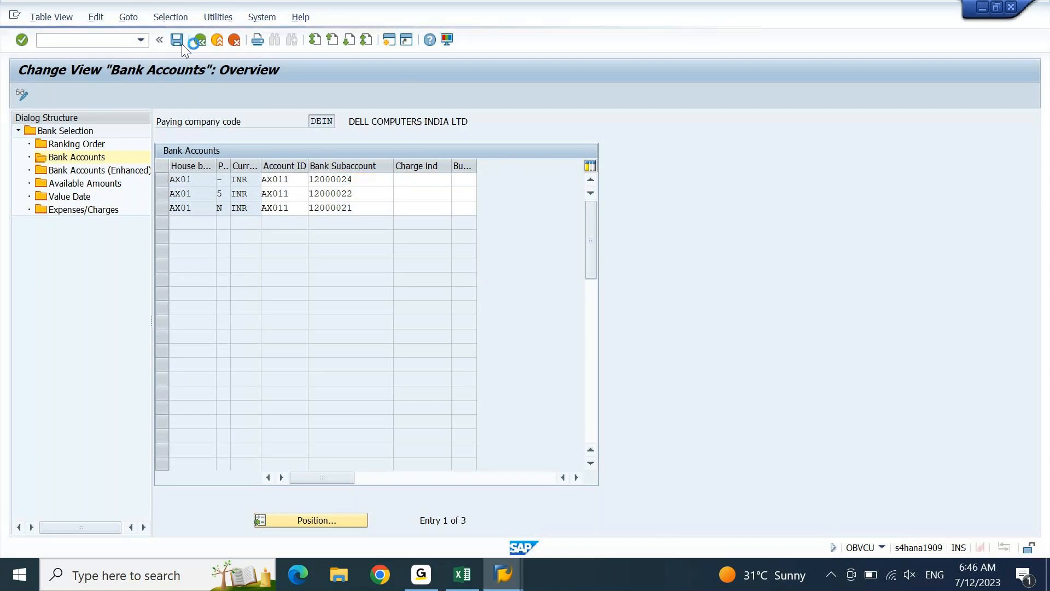
pyautogui.press('Return')
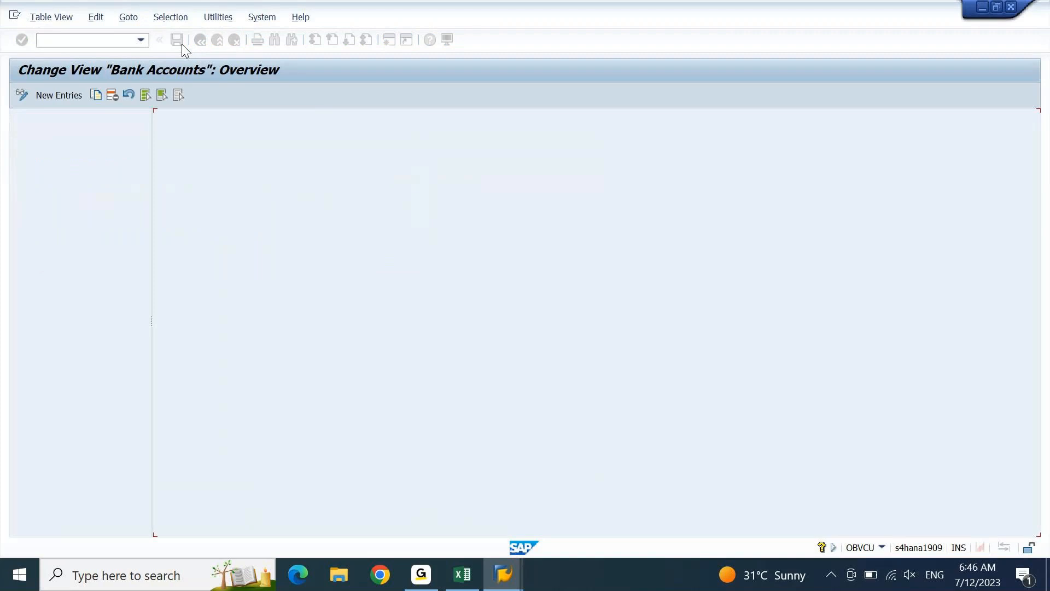
pyautogui.click(116, 143)
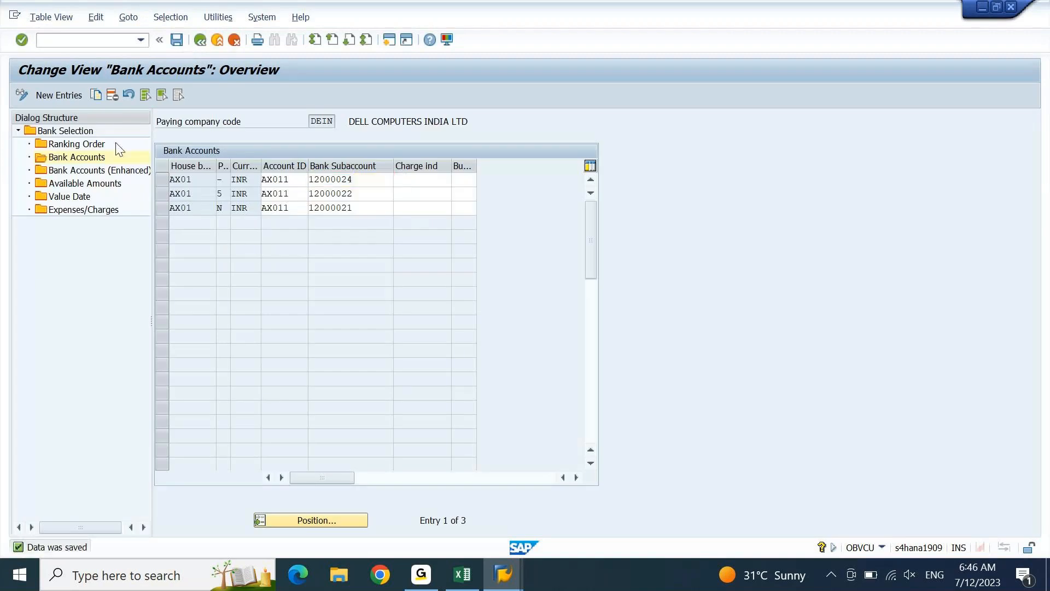
pyautogui.hotkey('ctrl', 's')
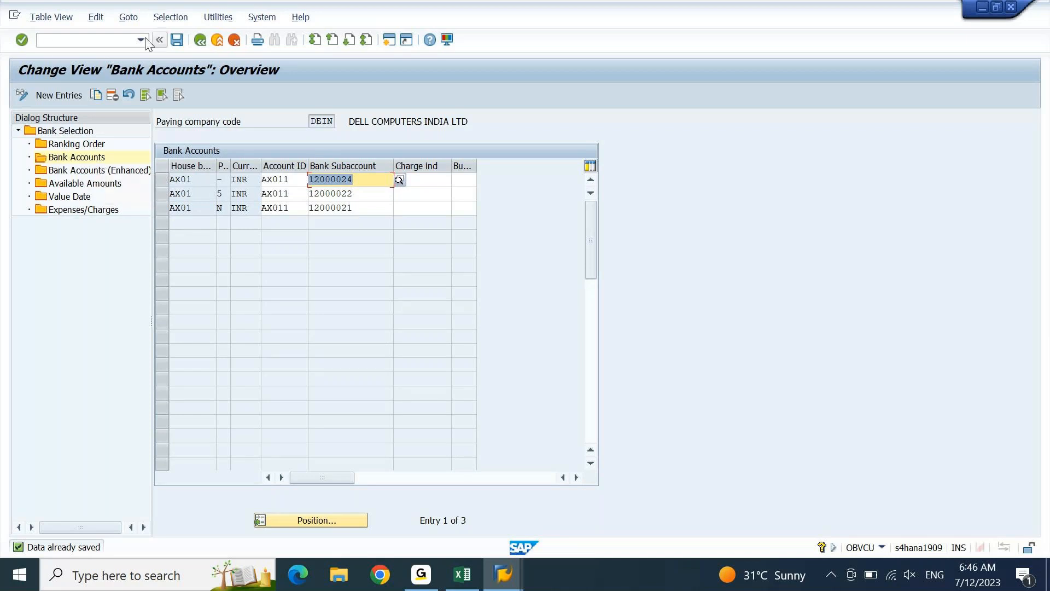
# - Open Payment with Printout using /NF-58
pyautogui.click(126, 43)
pyautogui.write('/N')
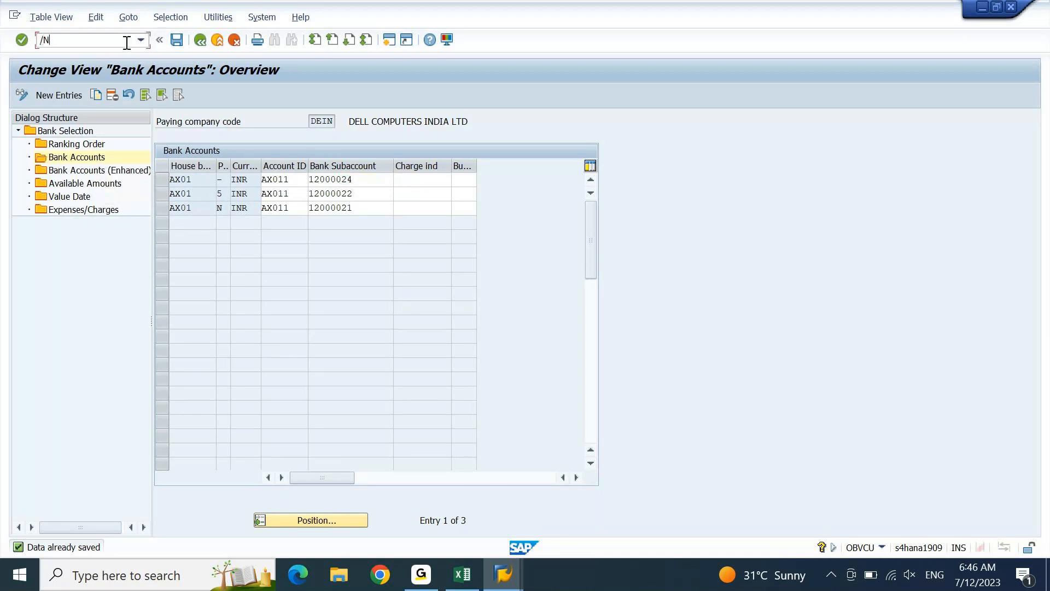
pyautogui.write('F-58')
pyautogui.press('Return')
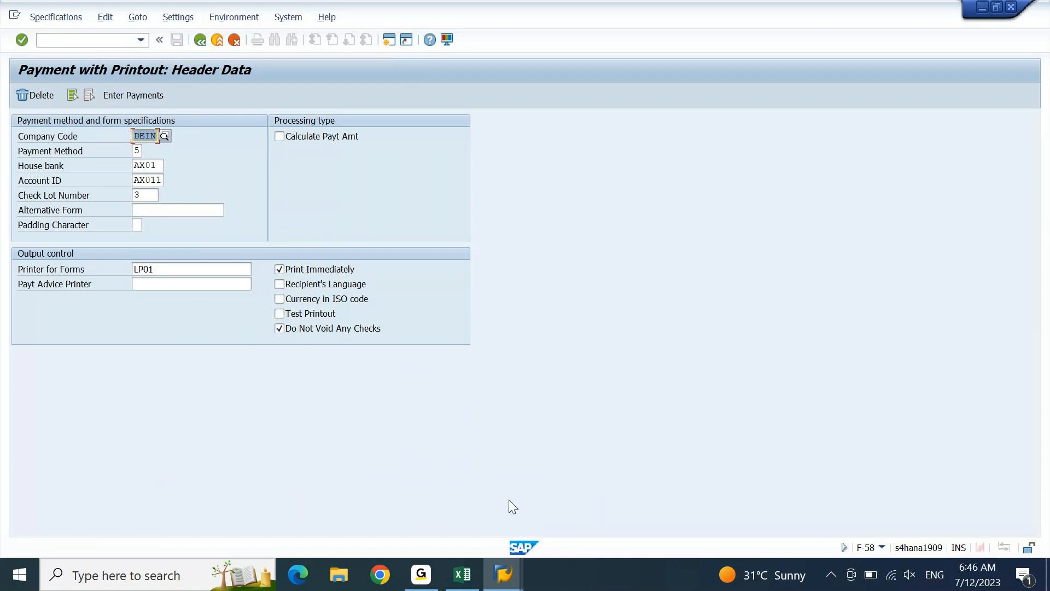
pyautogui.click(501, 587)
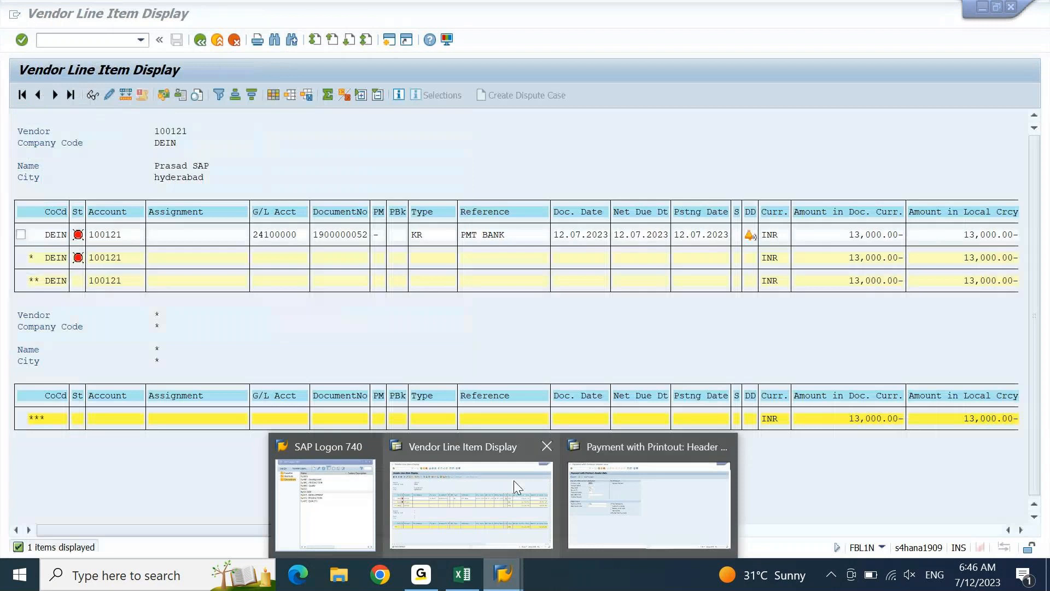
pyautogui.click(513, 481)
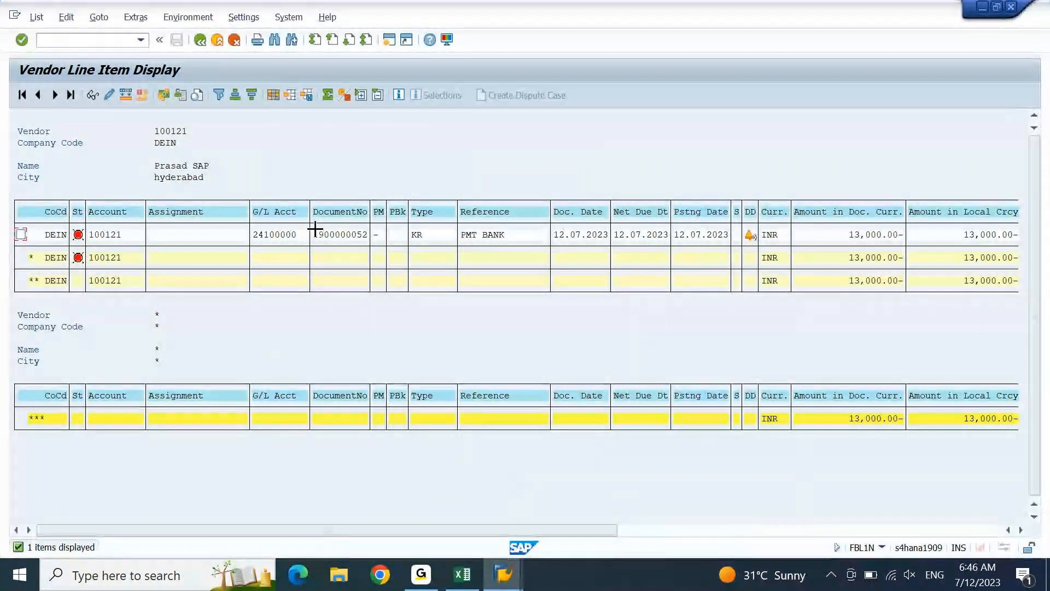
pyautogui.hotkey('ctrl', 'y')
pyautogui.moveTo(312, 228); pyautogui.dragTo(371, 232)
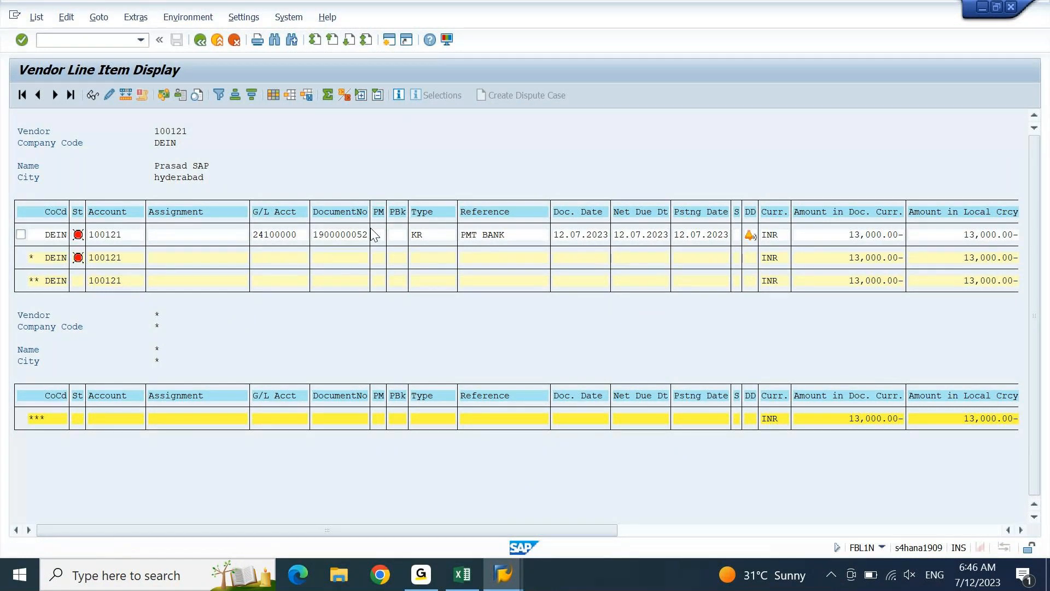
pyautogui.hotkey('shift', 'F3')
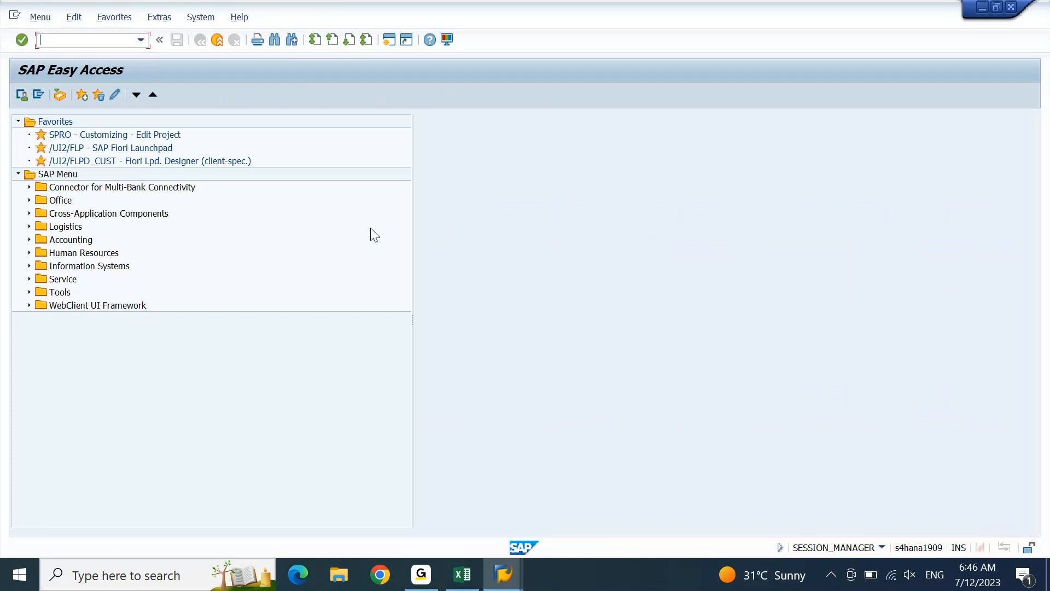
pyautogui.write('FBR2')
pyautogui.press('Return')
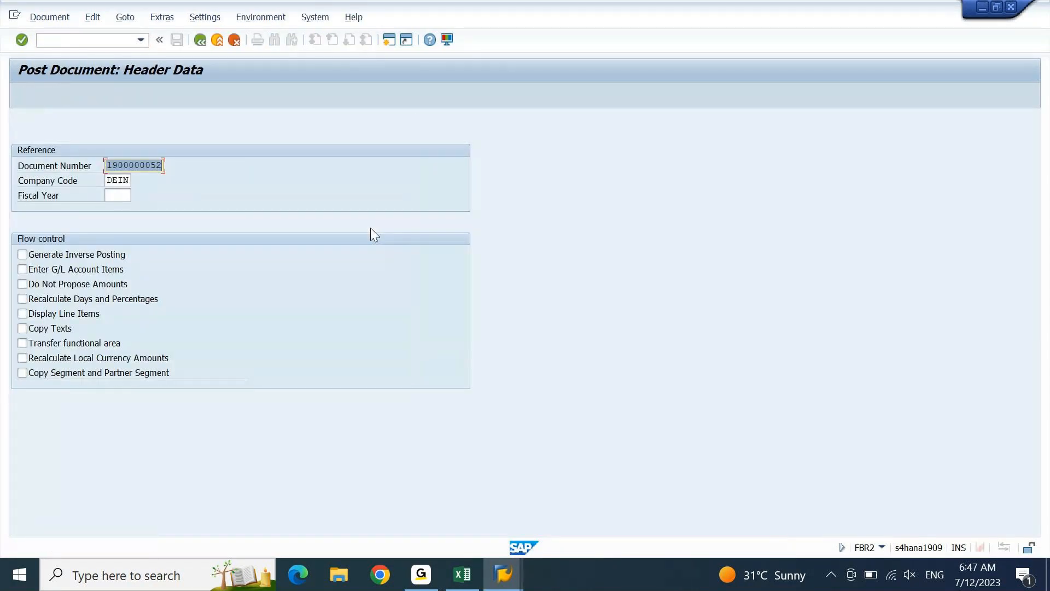
pyautogui.press('Right')
pyautogui.press('Tab')
pyautogui.press('Tab')
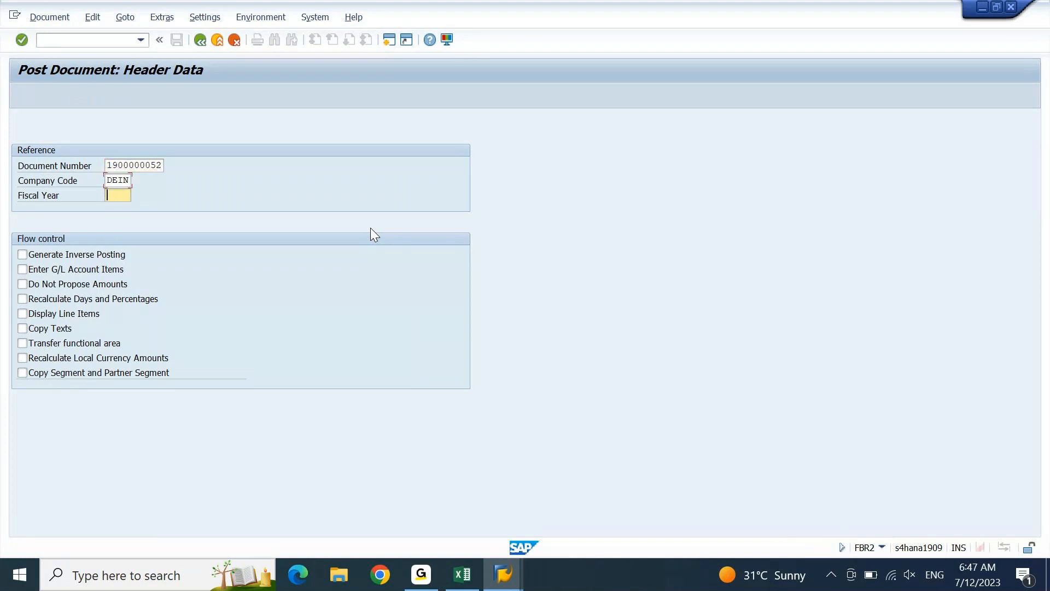
pyautogui.write('2023')
pyautogui.press('Return')
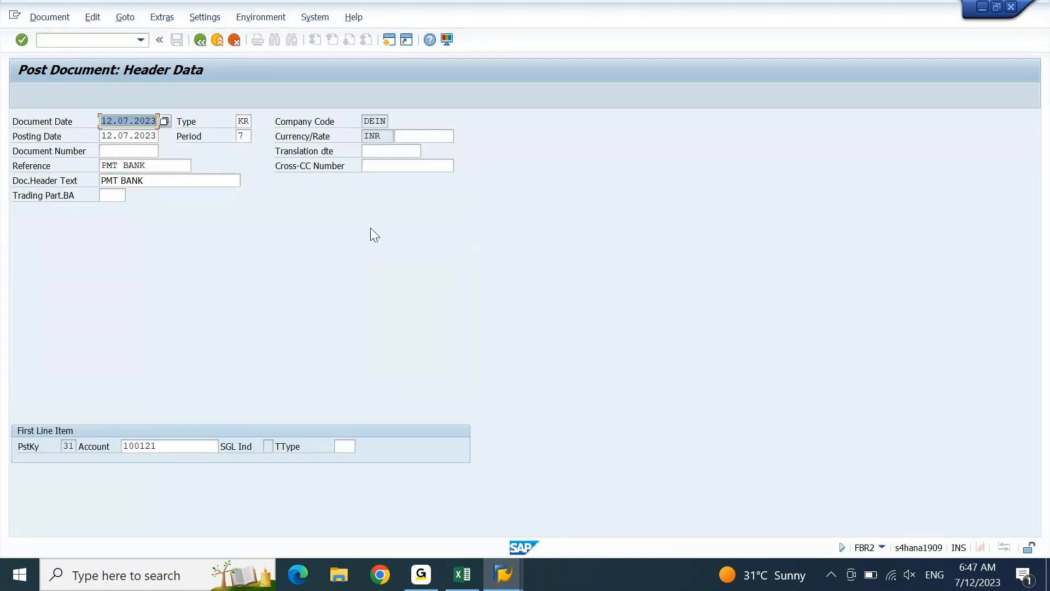
pyautogui.press('Return')
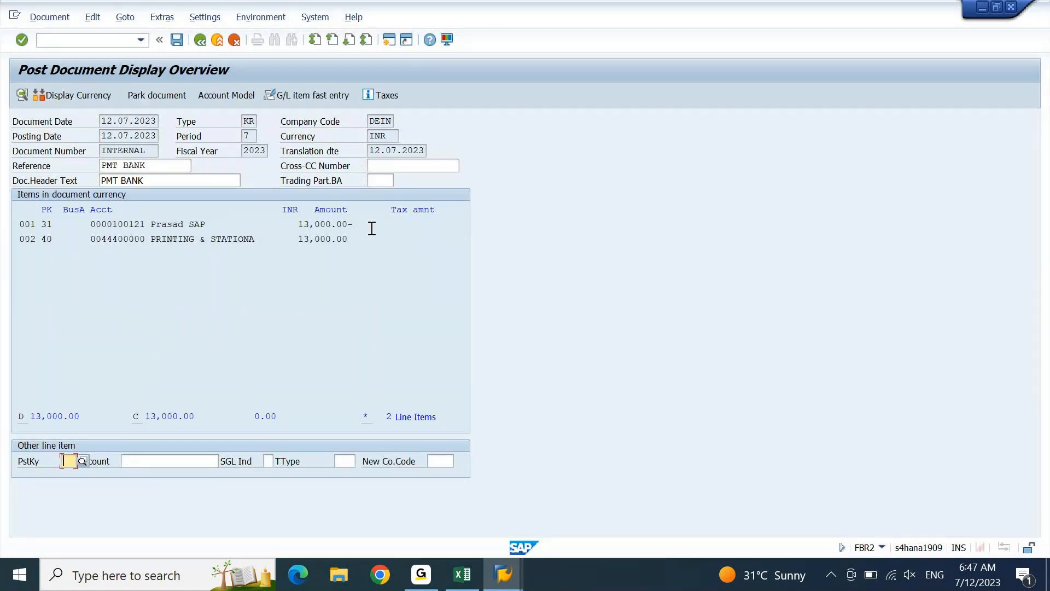
pyautogui.hotkey('ctrl', 's')
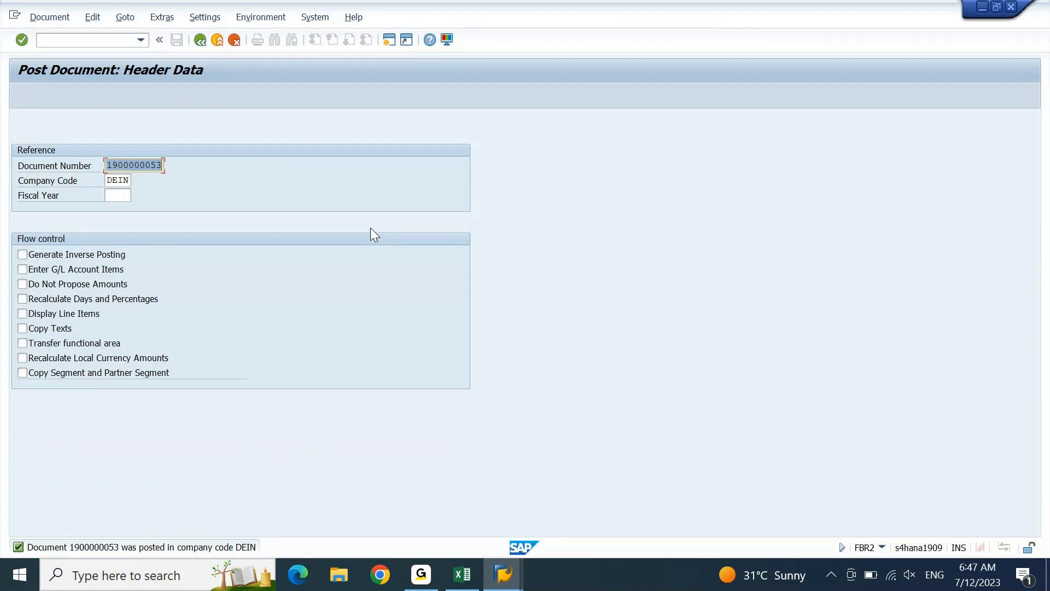
# - Refresh vendor 100121's line item list, then go back to the Payment with Printout window
pyautogui.moveTo(509, 581)
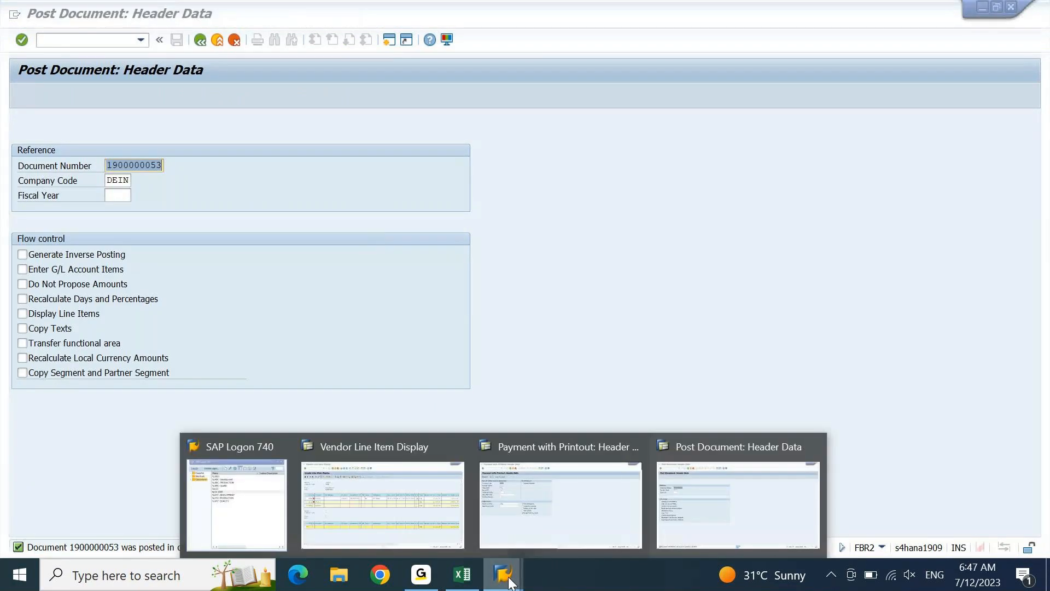
pyautogui.click(363, 526)
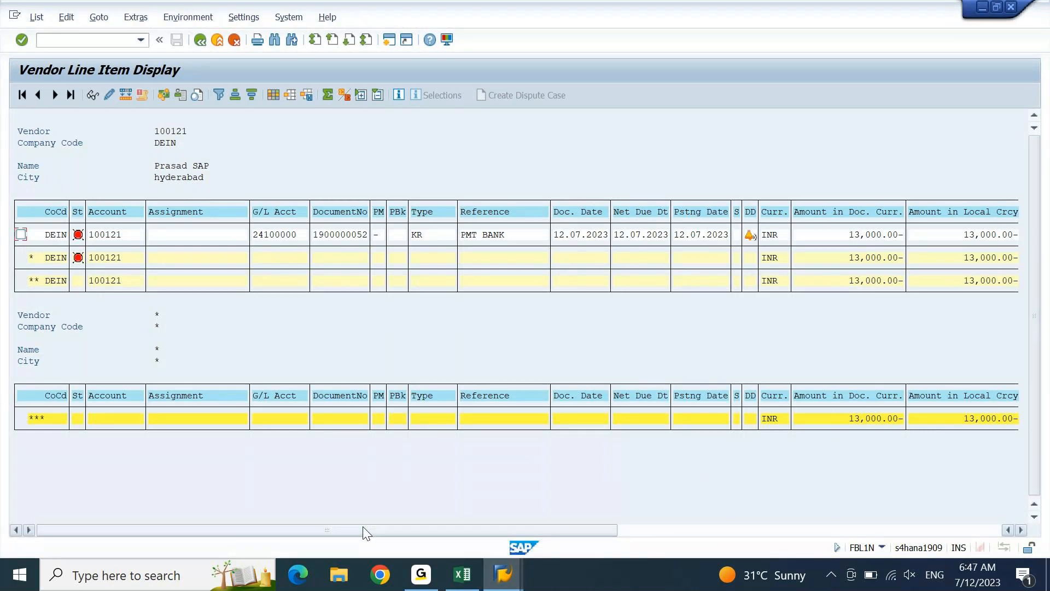
pyautogui.click(46, 20)
pyautogui.click(53, 55)
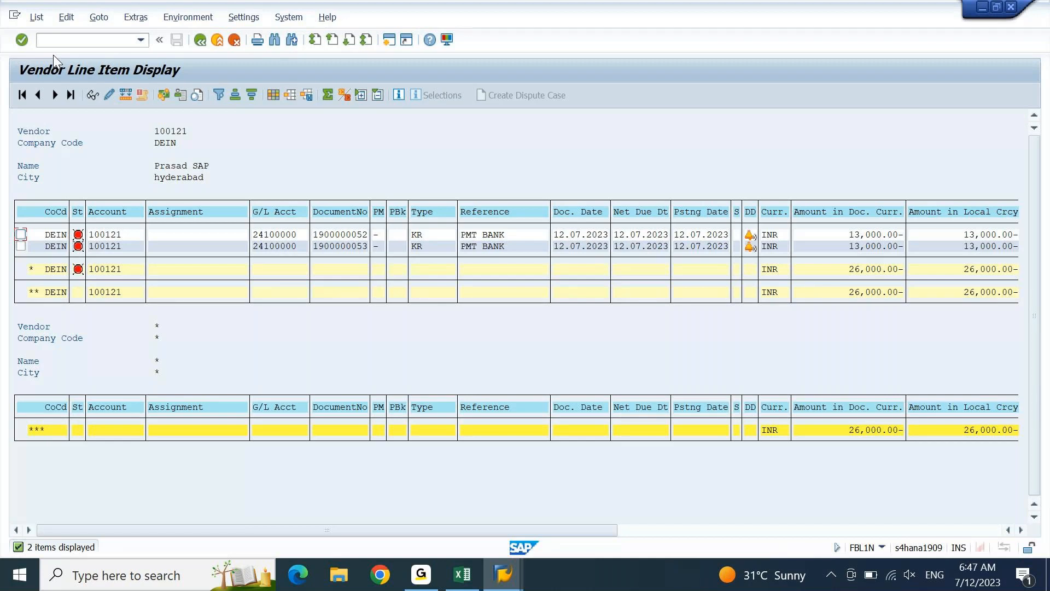
pyautogui.click(517, 568)
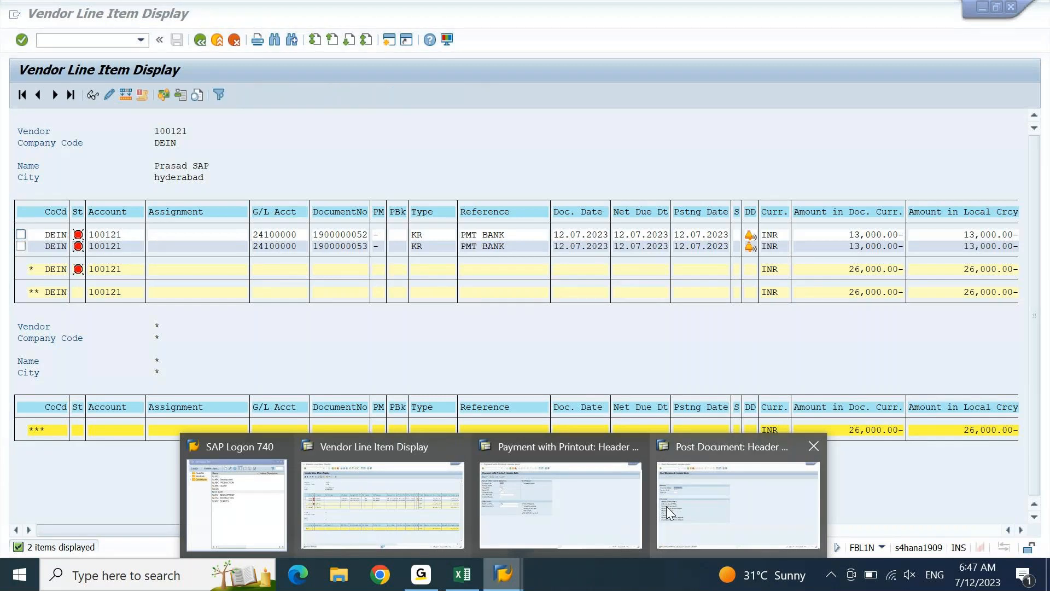
pyautogui.click(589, 517)
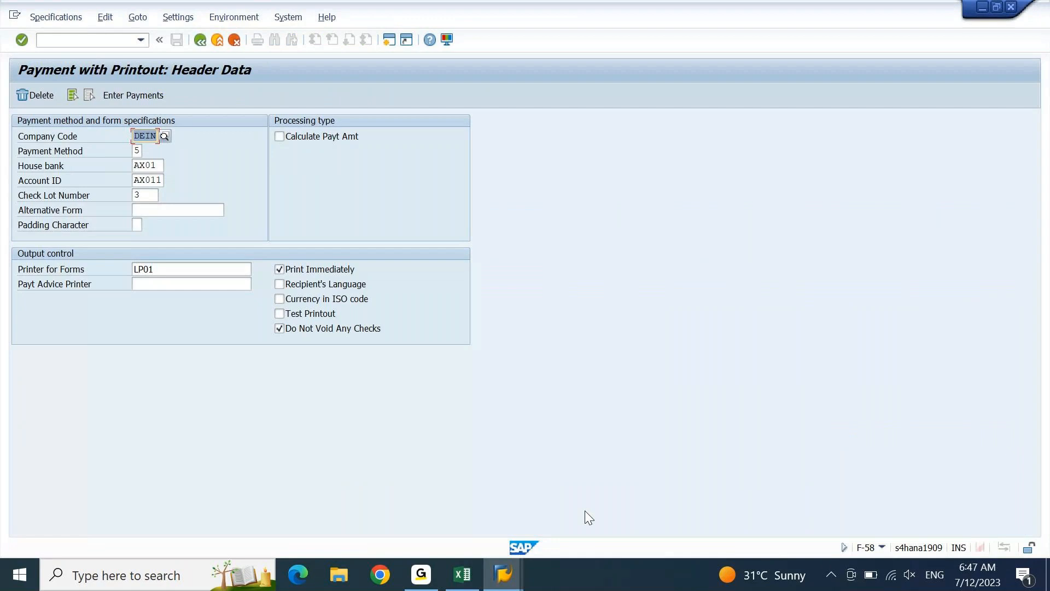
# - Clear payment method 5 and check lot number 3 from the header and revalidate
pyautogui.press('Tab')
pyautogui.press('BackSpace')
pyautogui.press('Tab')
pyautogui.press('Return')
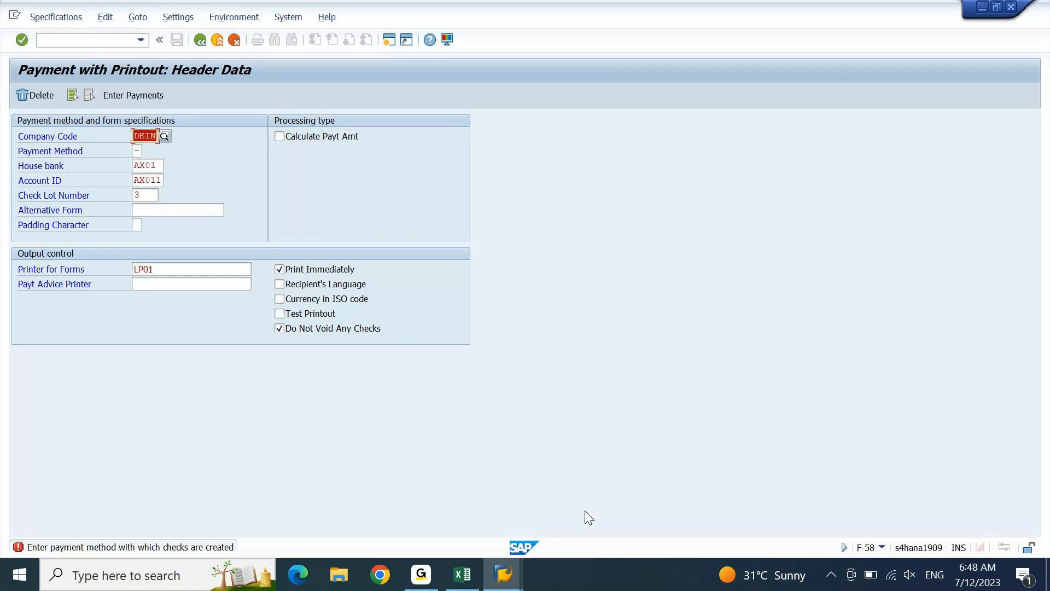
pyautogui.press('Tab')
pyautogui.press('Tab')
pyautogui.press('Tab')
pyautogui.press('Tab')
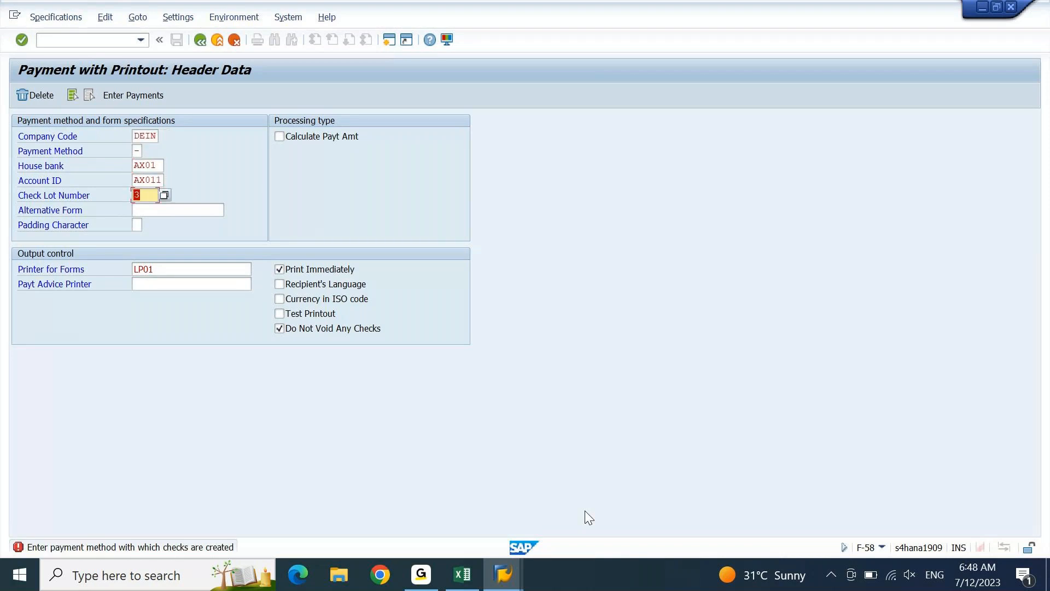
pyautogui.press('Delete')
pyautogui.press('Return')
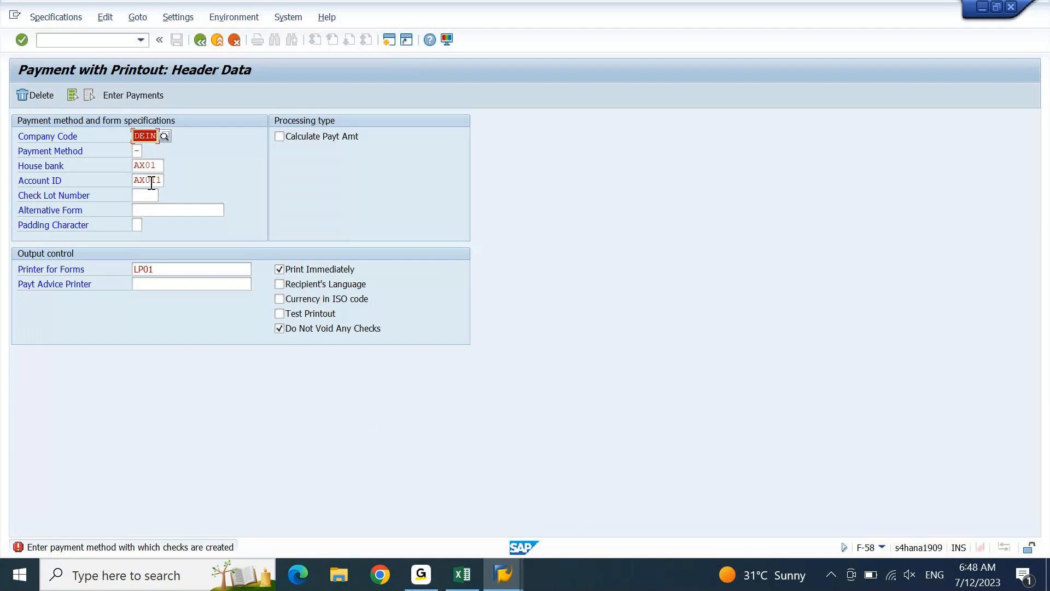
# - Set the check lot number to a dash, blank it again, and delete all header entries
pyautogui.click(145, 195)
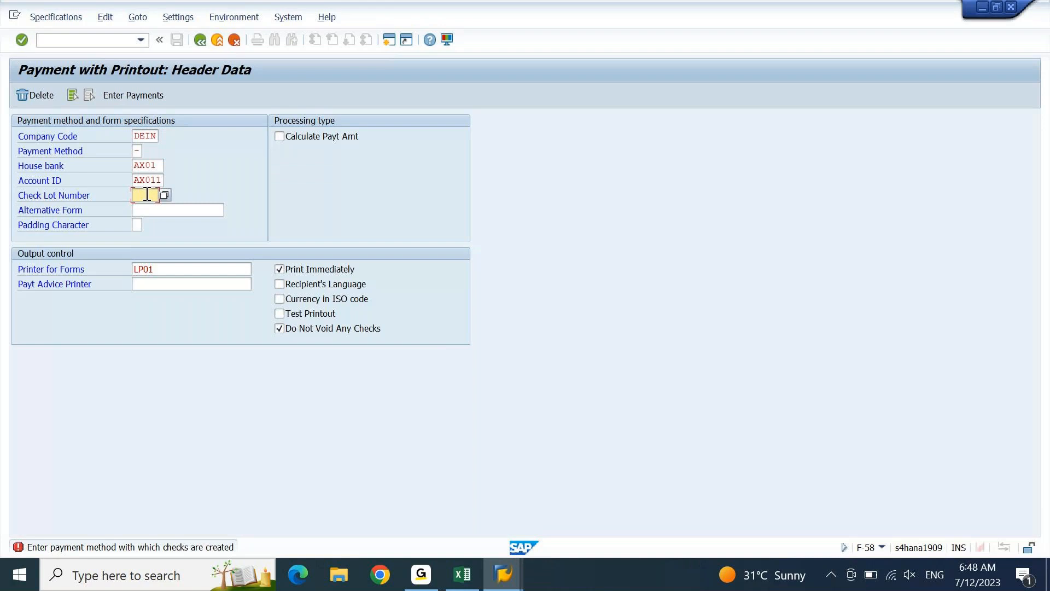
pyautogui.write('-')
pyautogui.press('Return')
pyautogui.press('BackSpace')
pyautogui.press('Return')
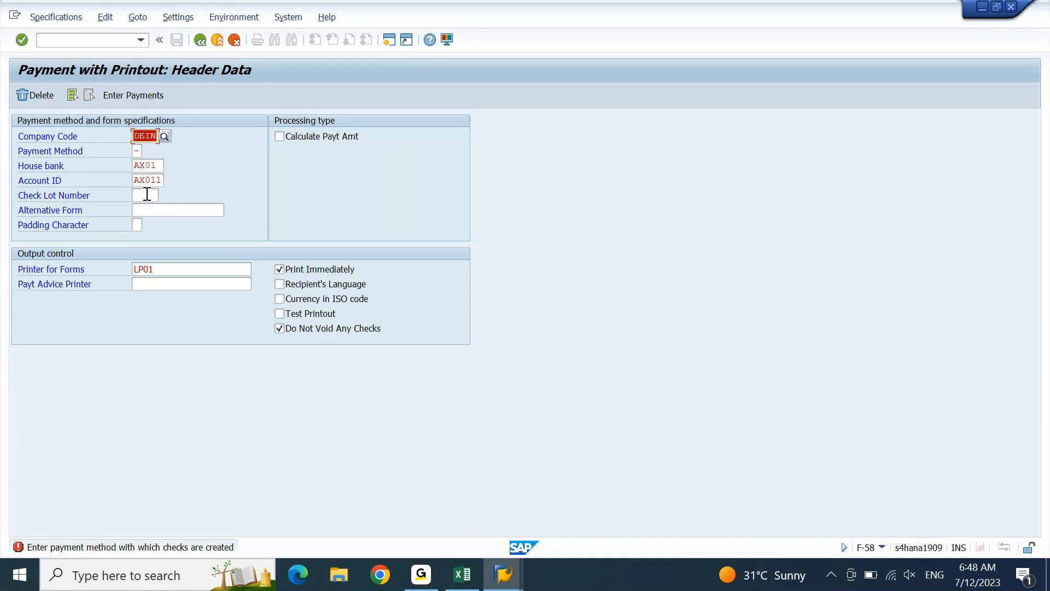
pyautogui.click(50, 95)
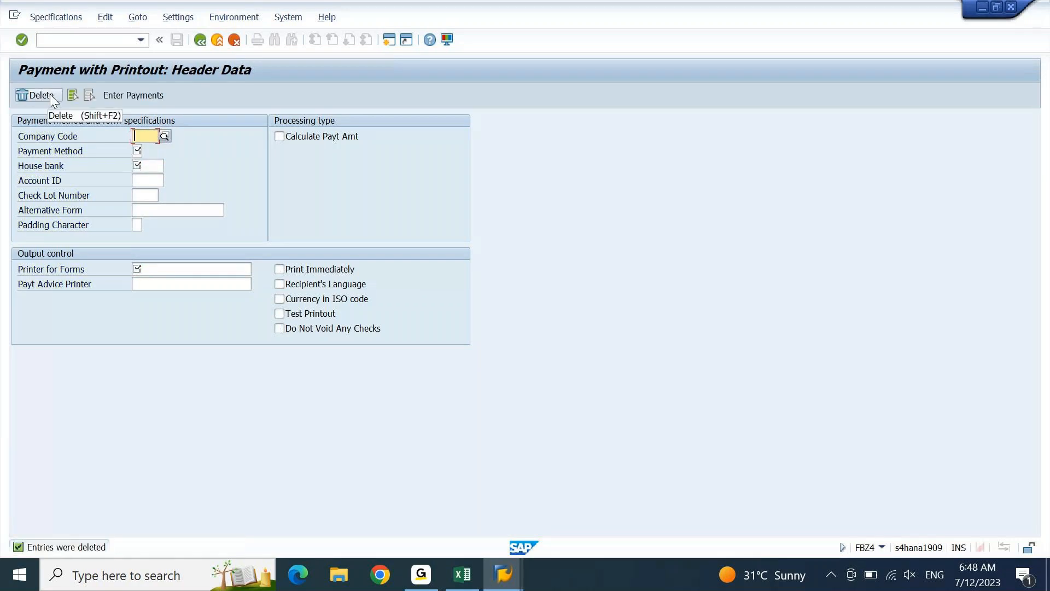
# - Refill the header with DEIN, dash payment method, AX01/AX011 and forms printer LP01
pyautogui.click(130, 97)
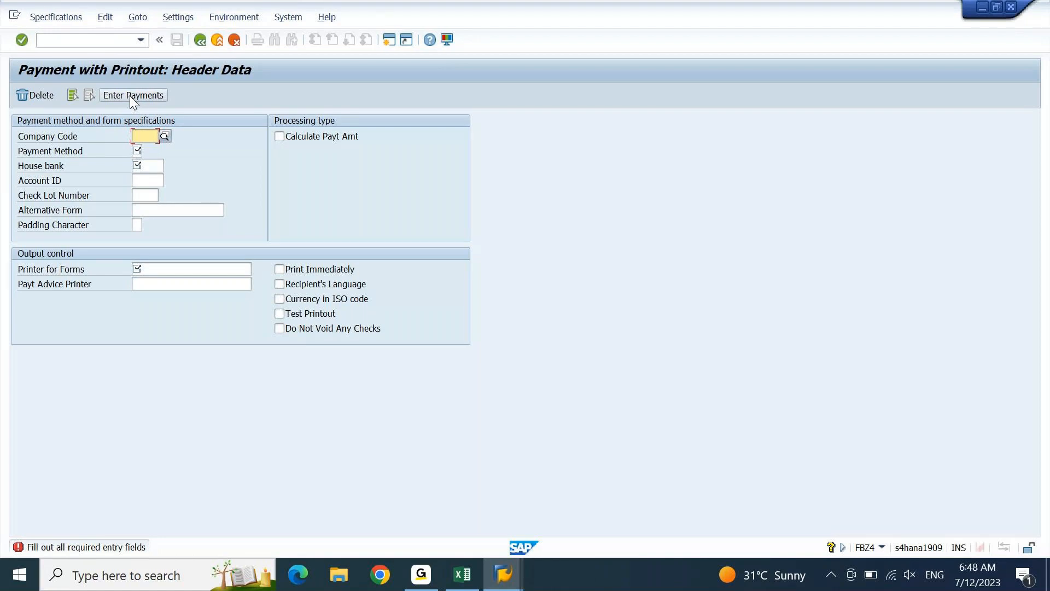
pyautogui.press('space')
pyautogui.press('Down')
pyautogui.press('Tab')
pyautogui.press('space')
pyautogui.press('Down')
pyautogui.press('Tab')
pyautogui.press('space')
pyautogui.press('Down')
pyautogui.press('Tab')
pyautogui.press('space')
pyautogui.press('Down')
pyautogui.press('Tab')
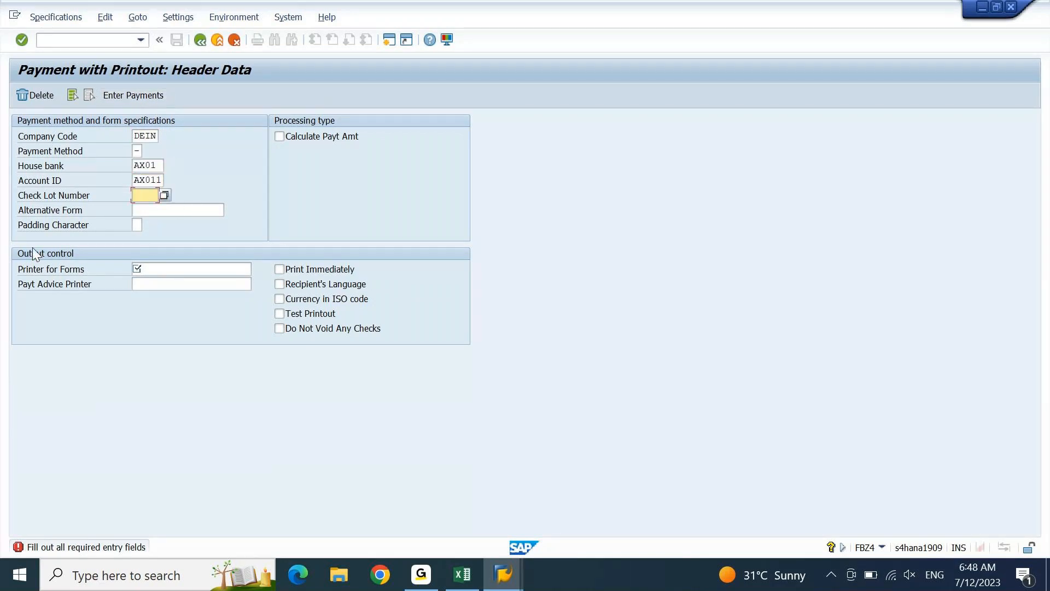
pyautogui.click(199, 268)
pyautogui.write('LP0')
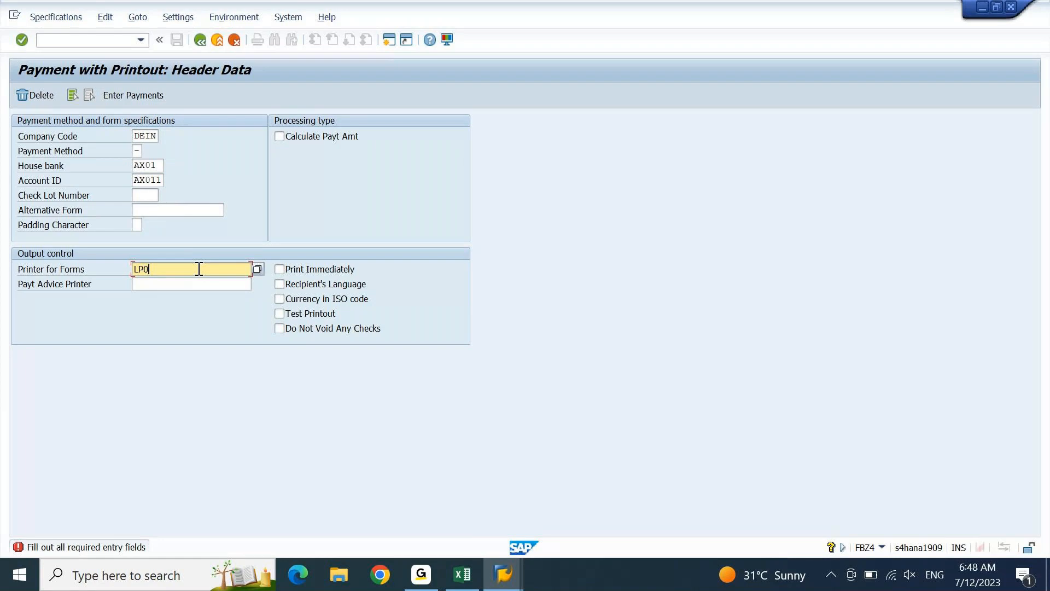
pyautogui.write('1')
pyautogui.press('Return')
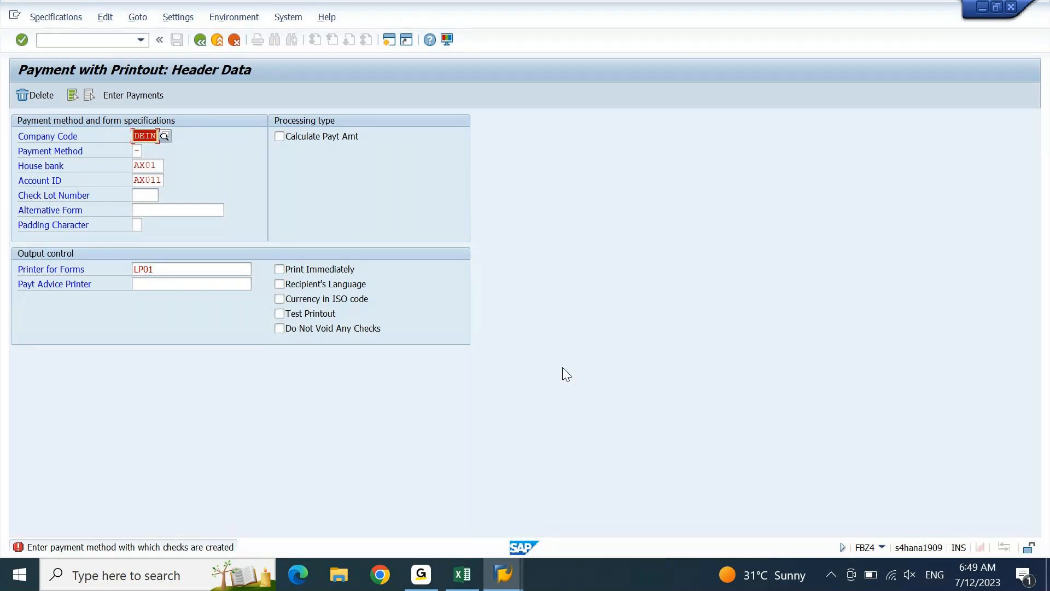
# - Leave the payment-with-printout transaction with /n
pyautogui.click(67, 40)
pyautogui.write('/n')
pyautogui.press('Return')
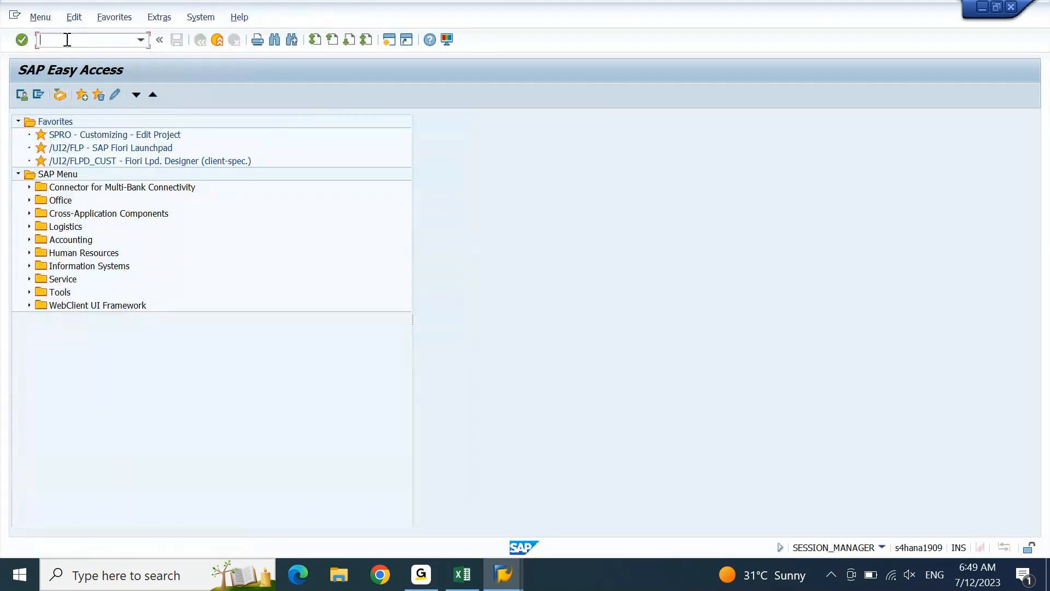
# - Start F-53 with document date 12.07.2023 and BANK PMT as reference, header and clearing text
pyautogui.write('F-53')
pyautogui.press('Return')
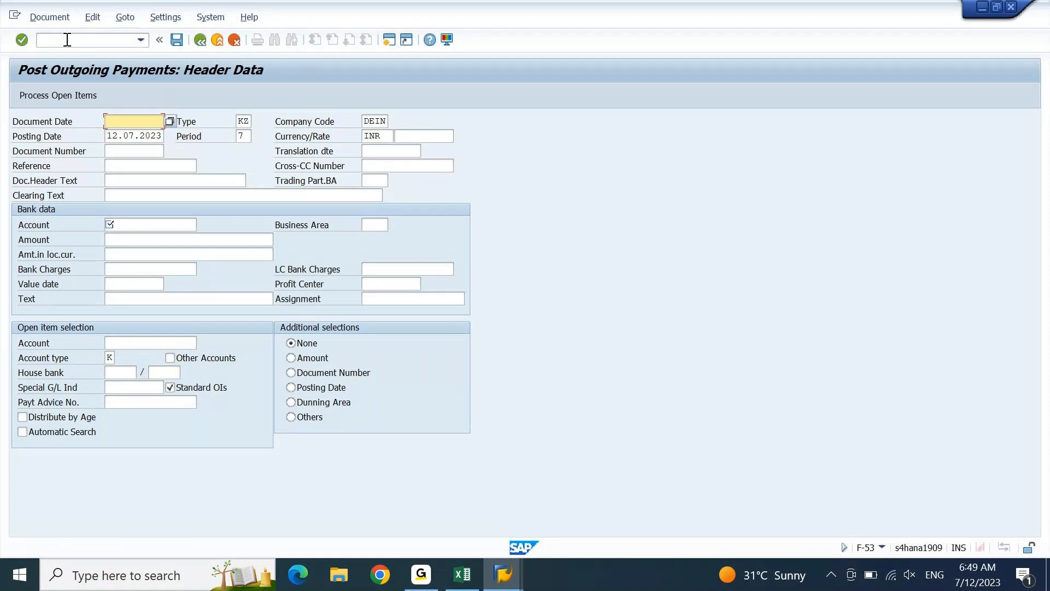
pyautogui.press('Tab')
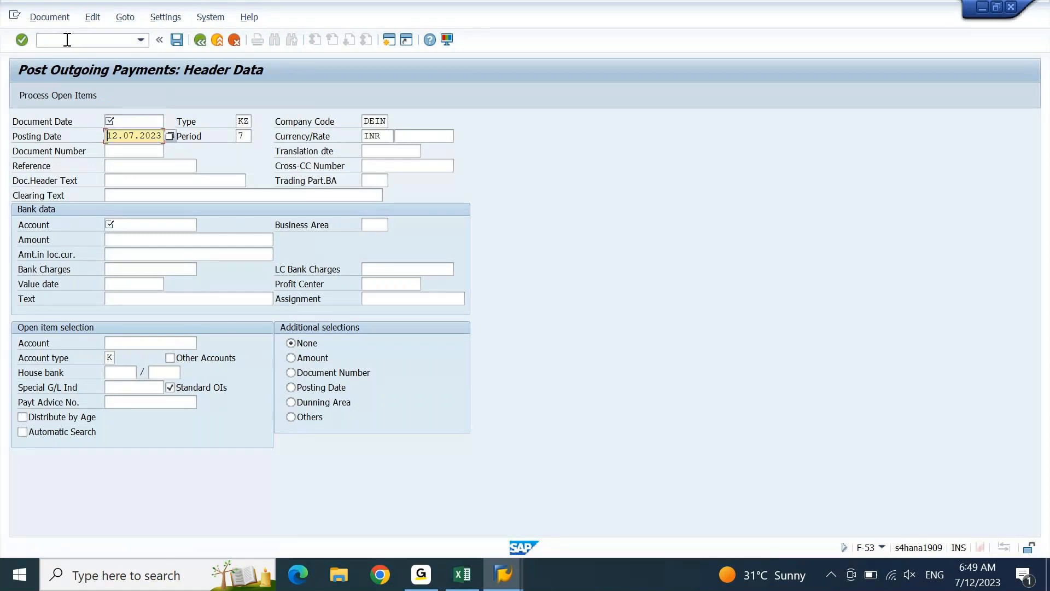
pyautogui.press('Up')
pyautogui.write('12.07.2023')
pyautogui.press('Tab')
pyautogui.press('Tab')
pyautogui.press('Tab')
pyautogui.write('BANK PMT')
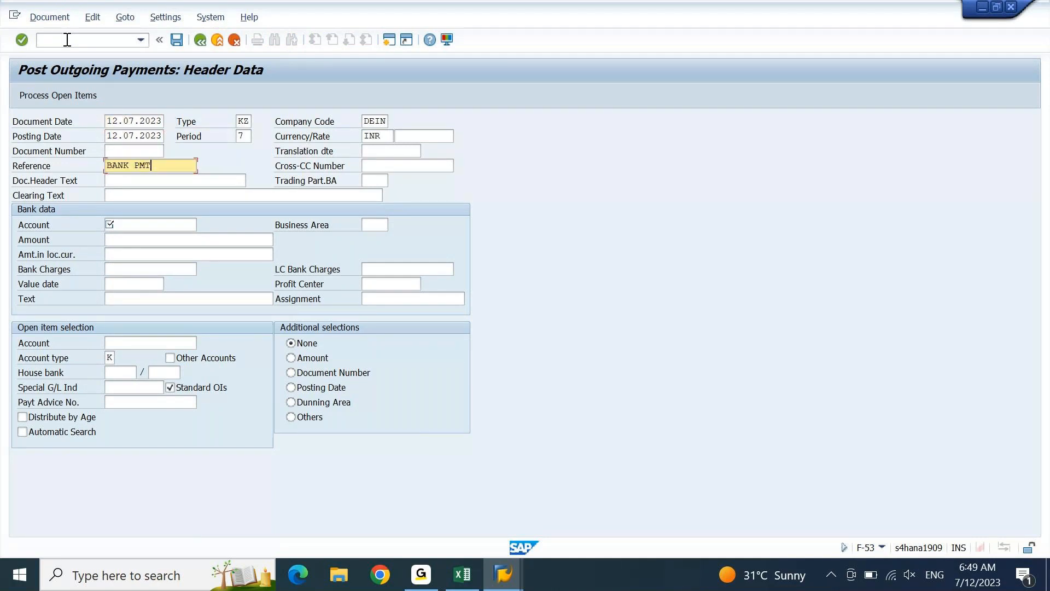
pyautogui.hotkey('shift', 'Home')
pyautogui.hotkey('ctrl', 'c')
pyautogui.press('End')
pyautogui.press('Tab')
pyautogui.hotkey('ctrl', 'v')
pyautogui.press('Tab')
pyautogui.hotkey('ctrl', 'v')
pyautogui.press('Tab')
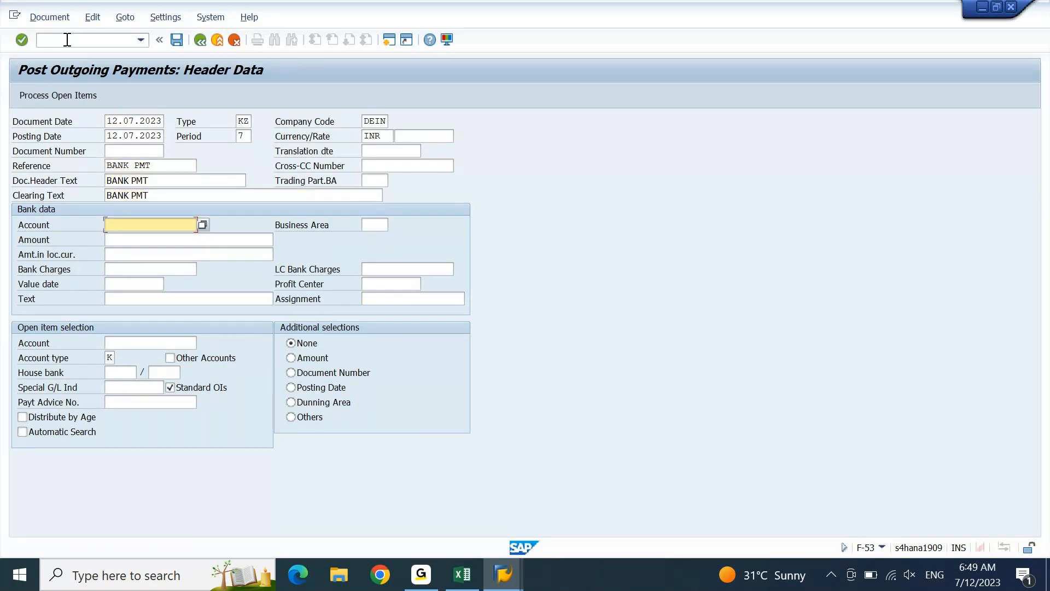
# - Search accounts matching 120000* and choose bank account 12000023 (AXIS - INR)
pyautogui.press('Down')
pyautogui.press('Return')
pyautogui.press('BackSpace')
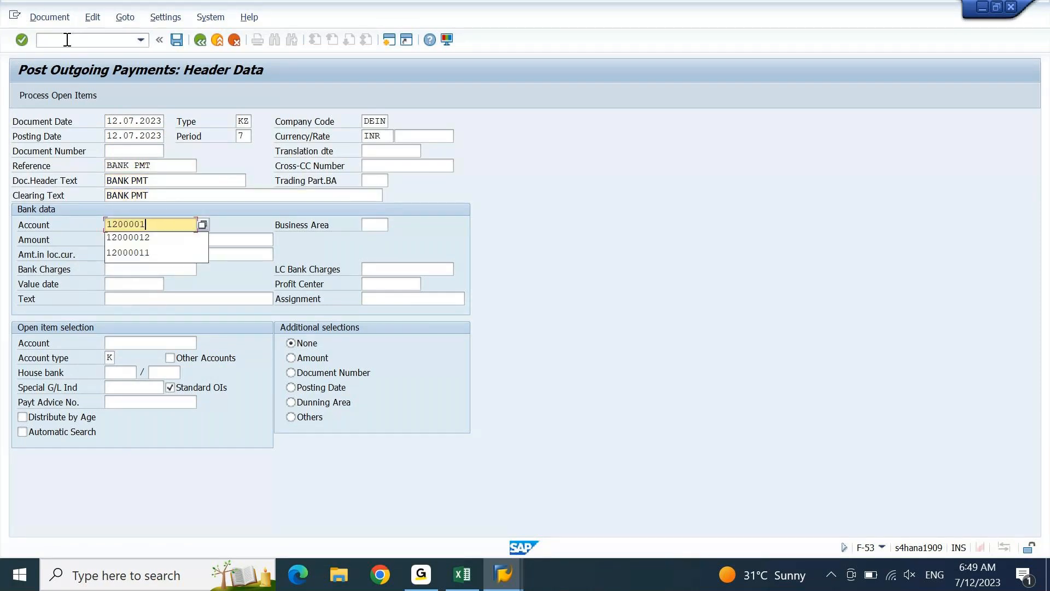
pyautogui.write('4')
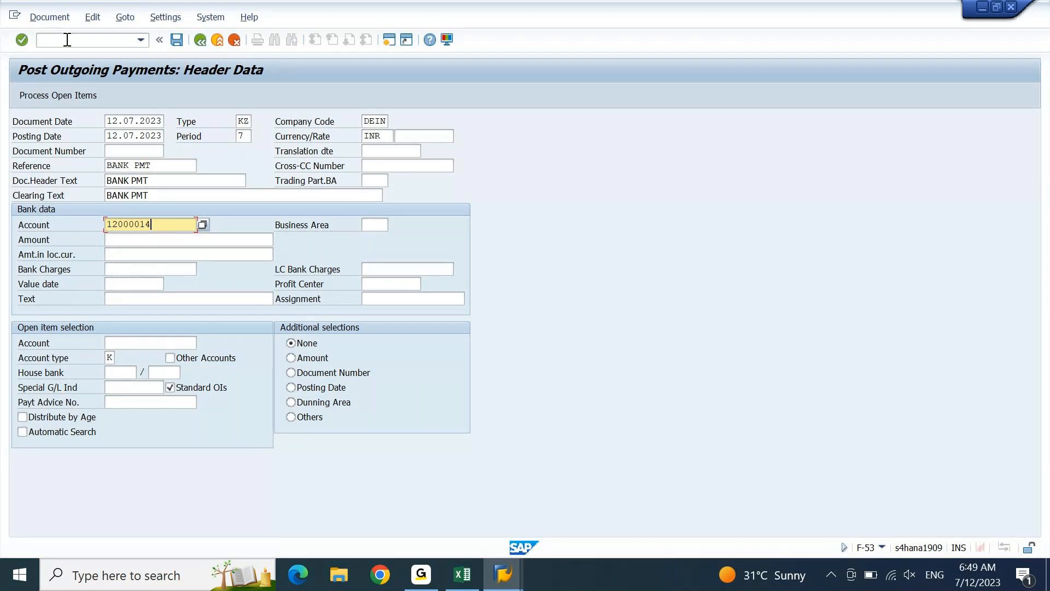
pyautogui.hotkey('alt', 'Tab')
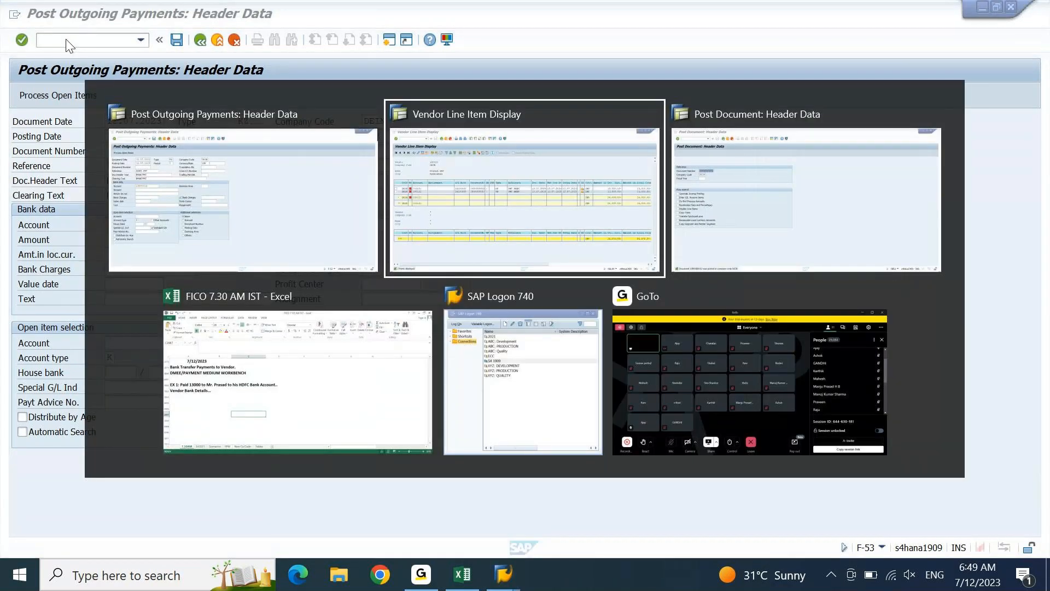
pyautogui.hotkey('shift', 'Tab')
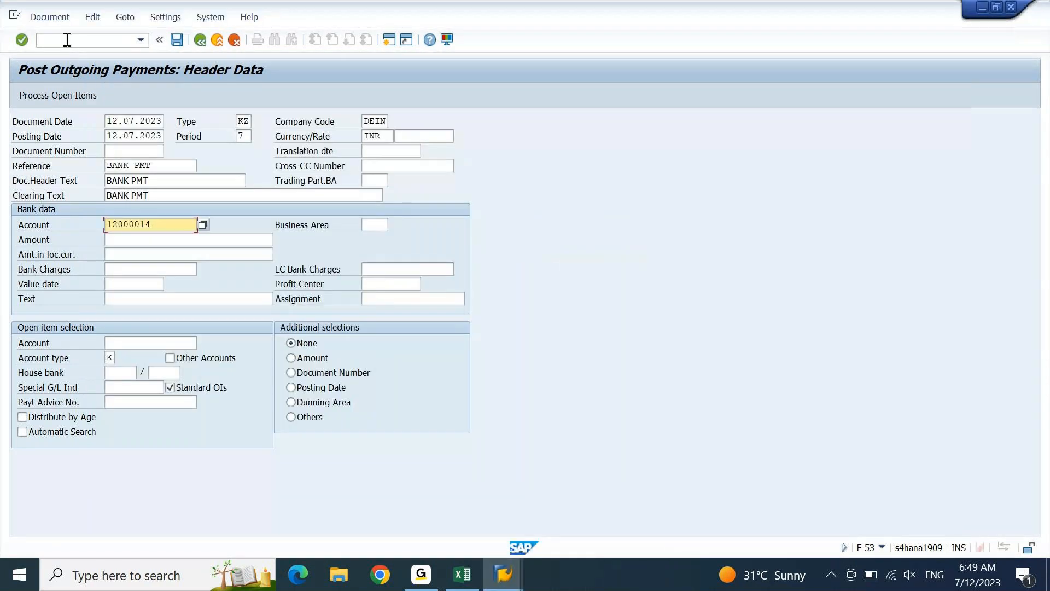
pyautogui.press('BackSpace')
pyautogui.press('BackSpace')
pyautogui.write('*')
pyautogui.press('Return')
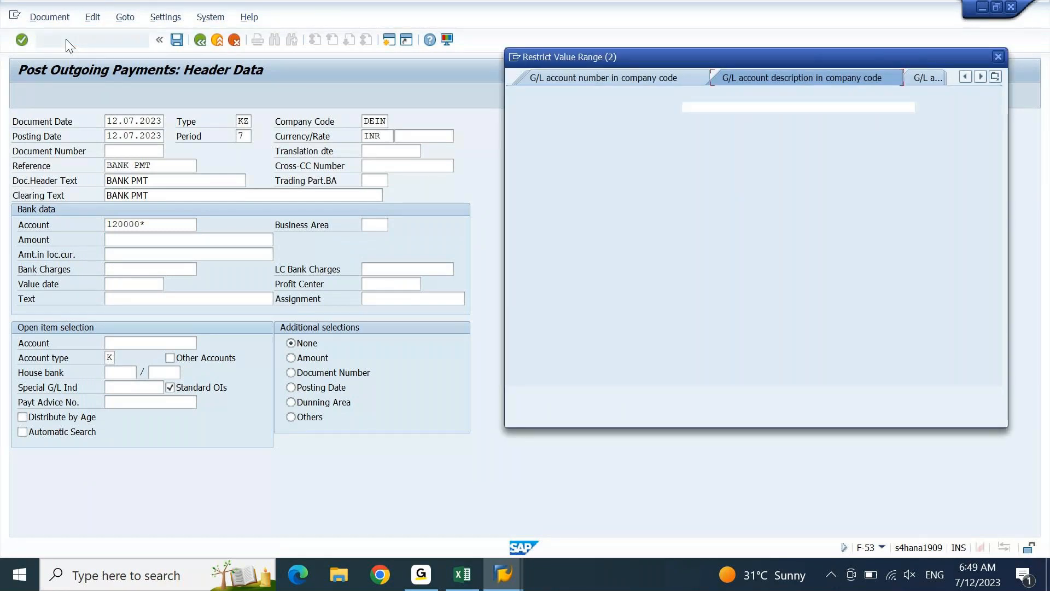
pyautogui.press('Return')
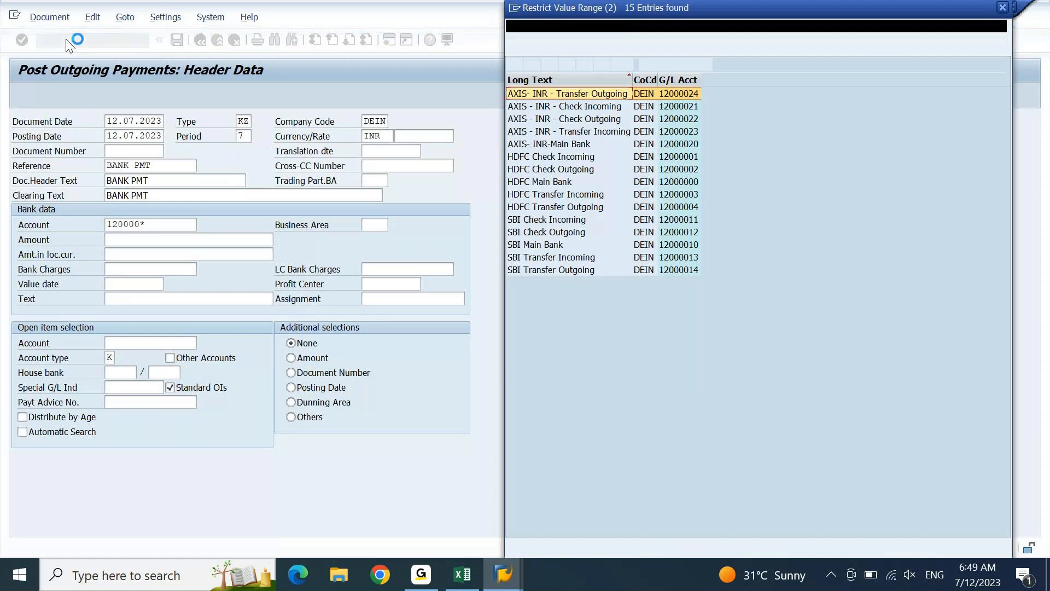
pyautogui.click(622, 134)
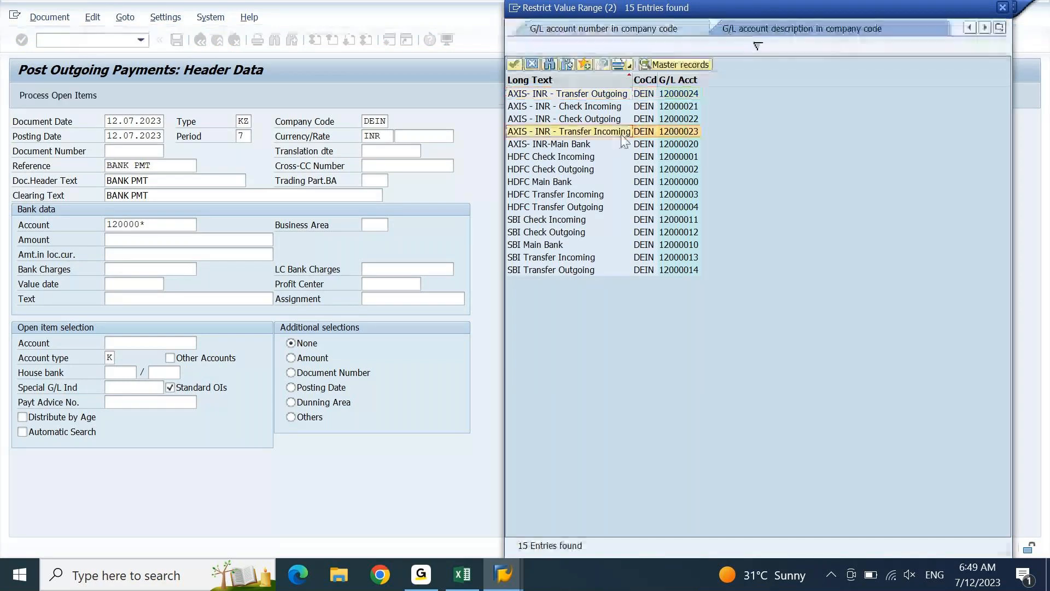
pyautogui.doubleClick(681, 133)
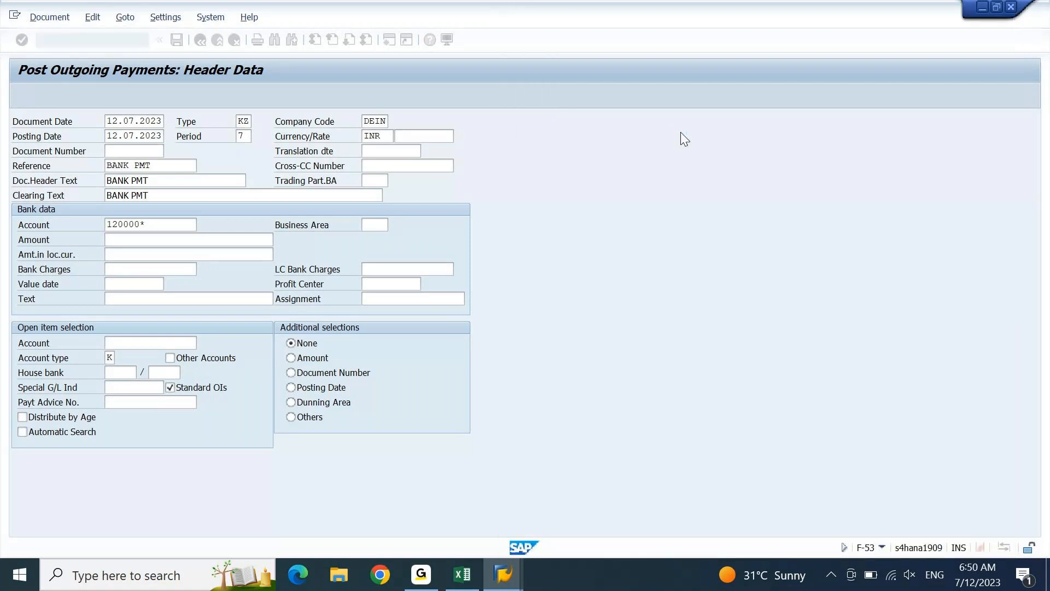
# - Enter amount 13000, text BANK PMT and vendor account 100121, then process open items
pyautogui.write('13000')
pyautogui.press('Tab')
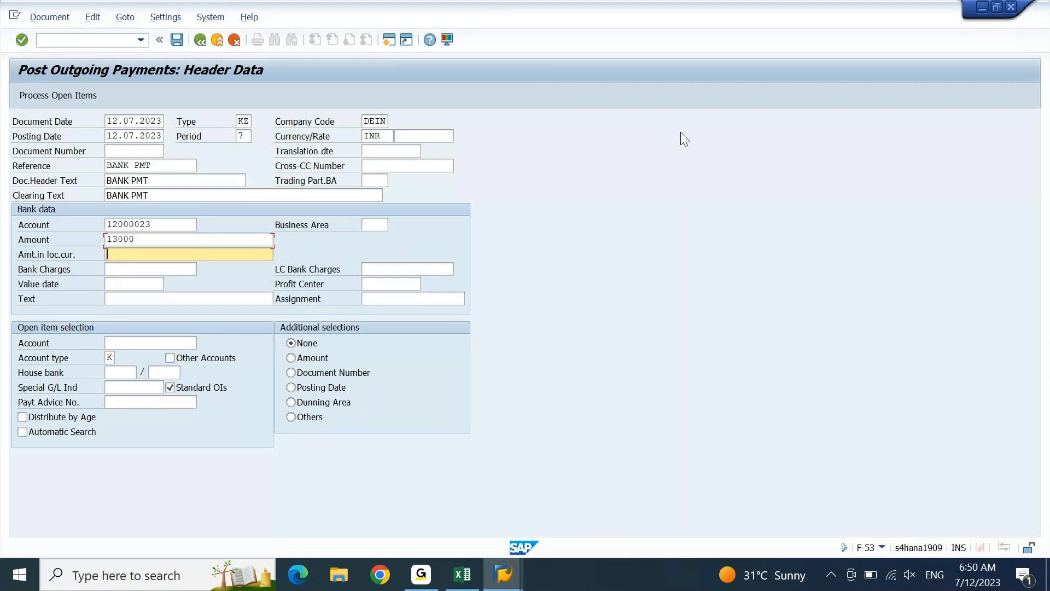
pyautogui.press('Tab')
pyautogui.press('Tab')
pyautogui.press('Tab')
pyautogui.write('BANK')
pyautogui.press('Down')
pyautogui.press('Tab')
pyautogui.press('Up')
pyautogui.press('Down')
pyautogui.press('Tab')
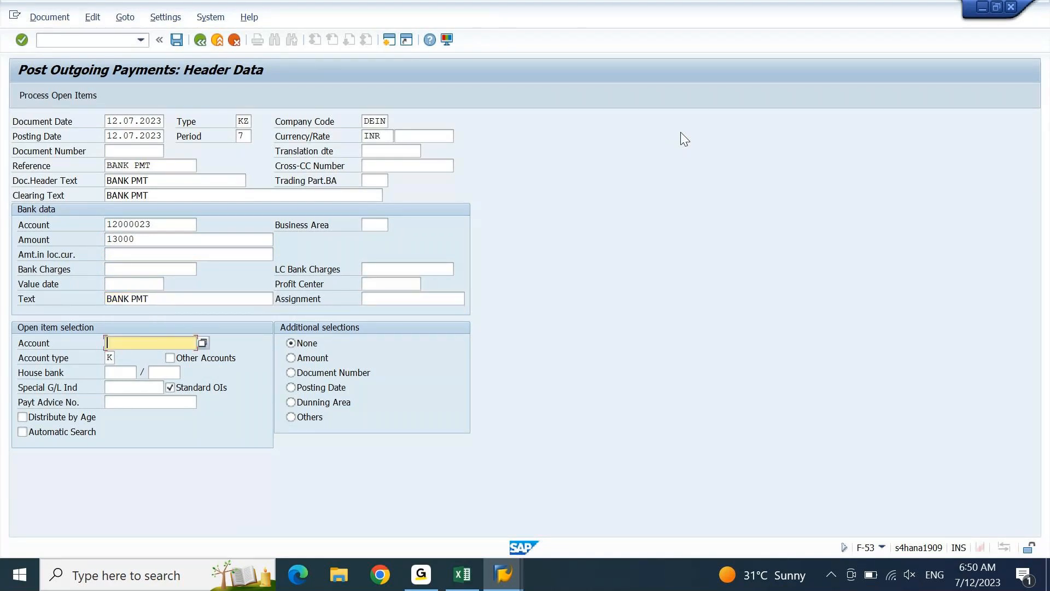
pyautogui.write('100121')
pyautogui.click(82, 96)
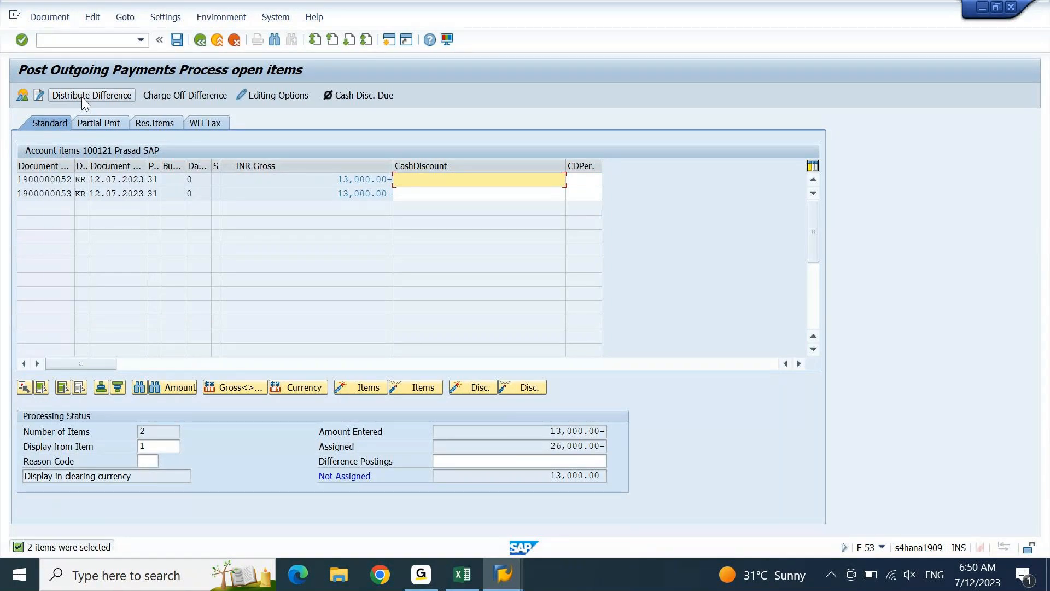
pyautogui.doubleClick(362, 192)
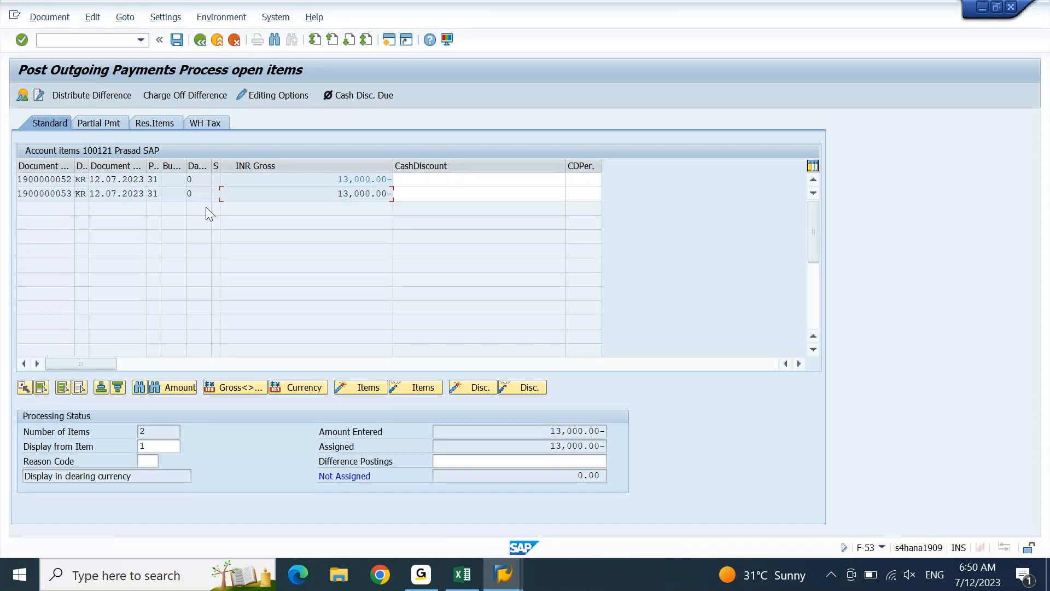
pyautogui.moveTo(61, 179); pyautogui.dragTo(73, 180)
# - Simulate the payment and reset the automatically created line items
pyautogui.click(49, 17)
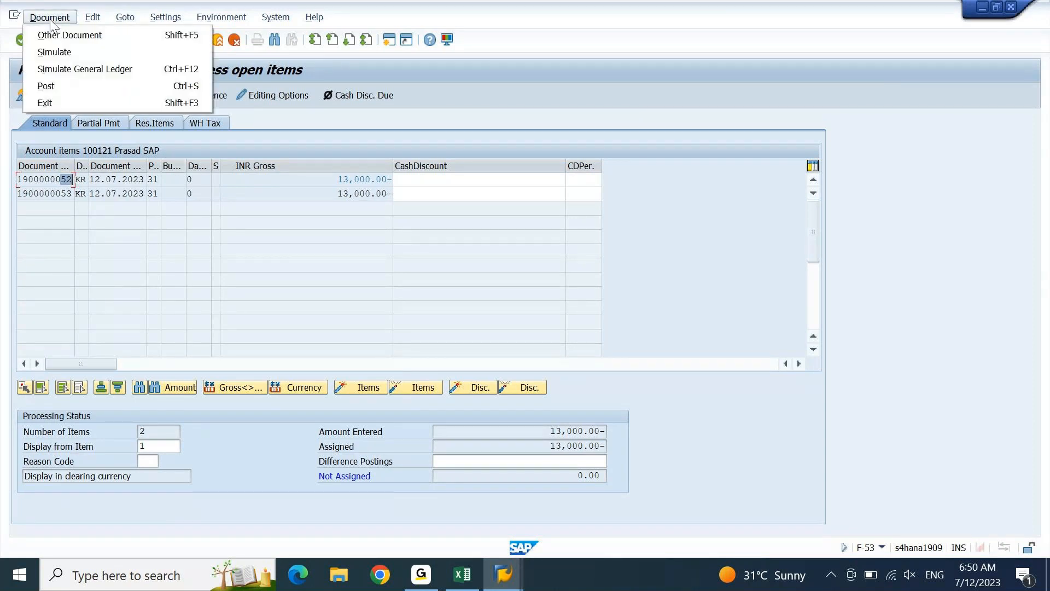
pyautogui.click(59, 48)
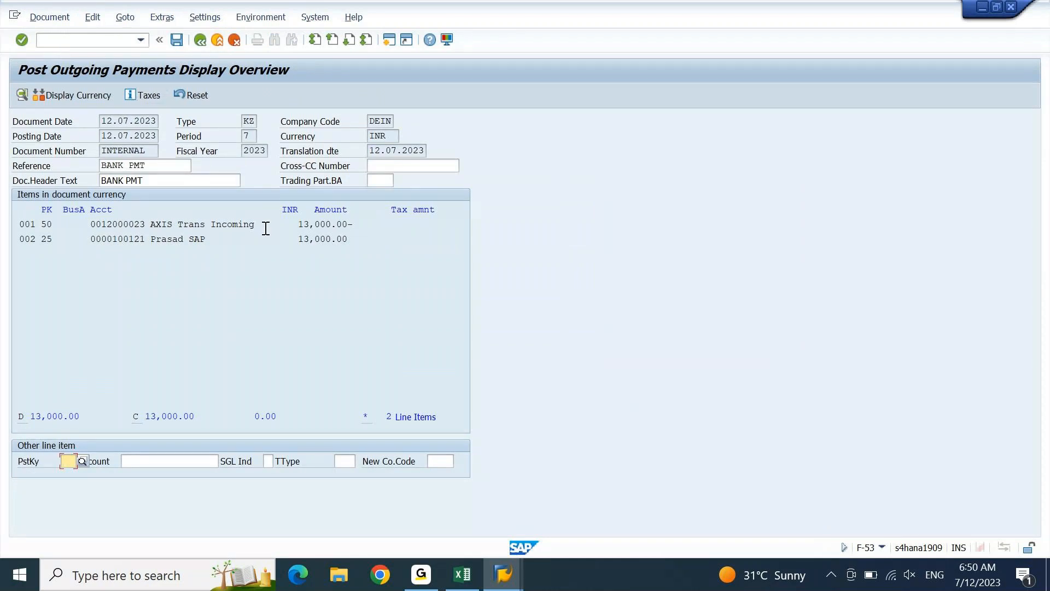
pyautogui.doubleClick(234, 224)
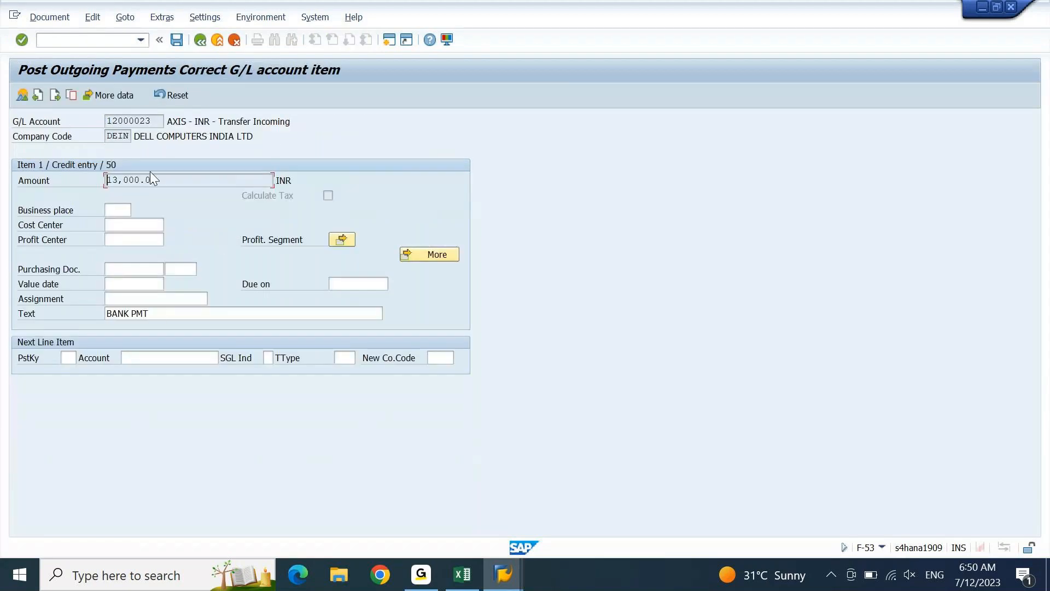
pyautogui.click(178, 99)
pyautogui.click(178, 99)
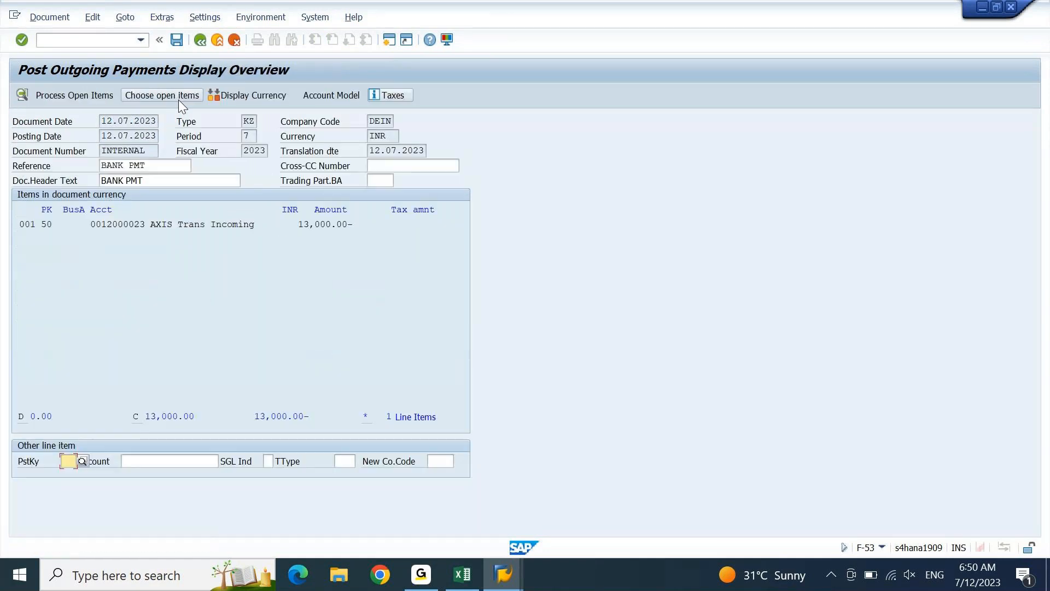
pyautogui.doubleClick(227, 224)
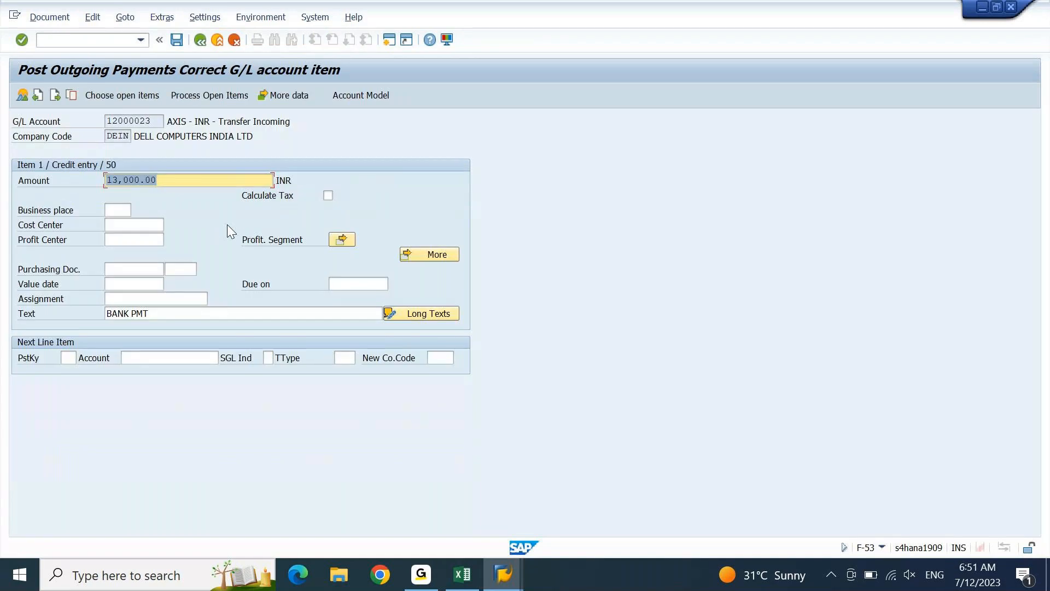
# - Zero the bank line and add a posting key 50 line for account 12000024
pyautogui.write('0')
pyautogui.click(68, 358)
pyautogui.write('50')
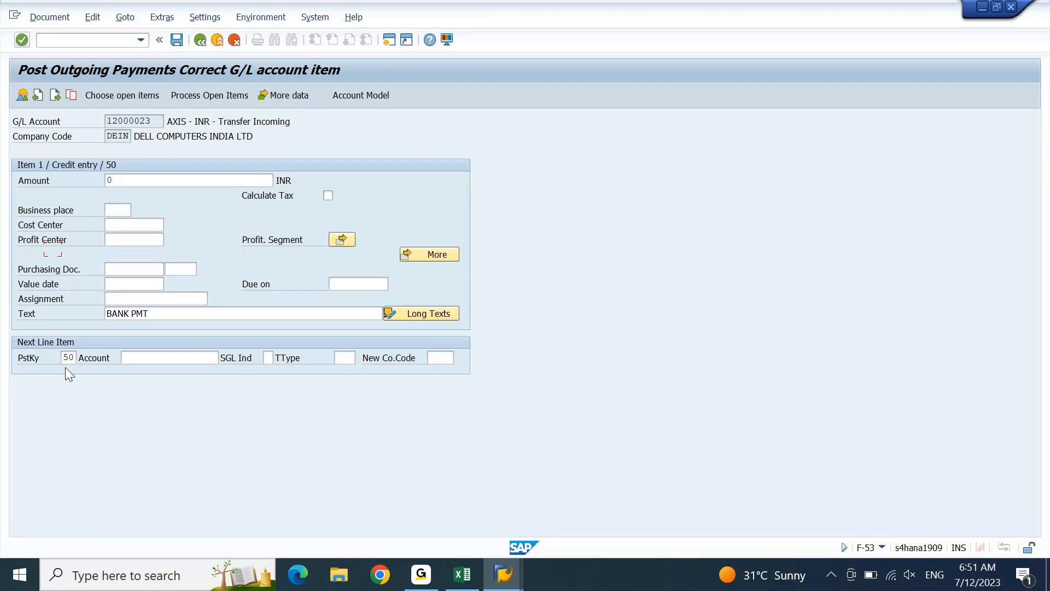
pyautogui.click(165, 352)
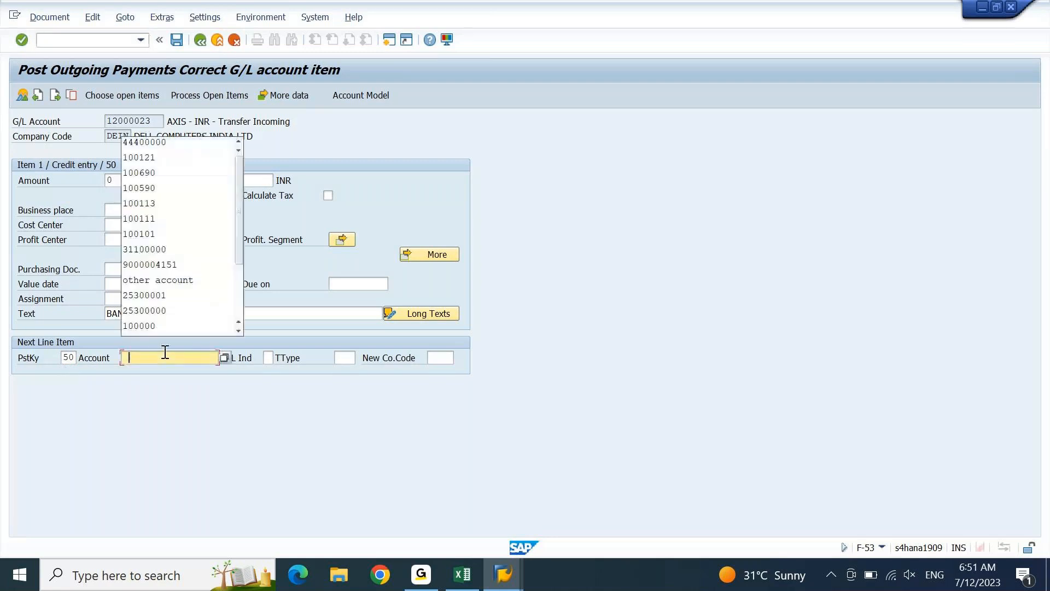
pyautogui.press('Down')
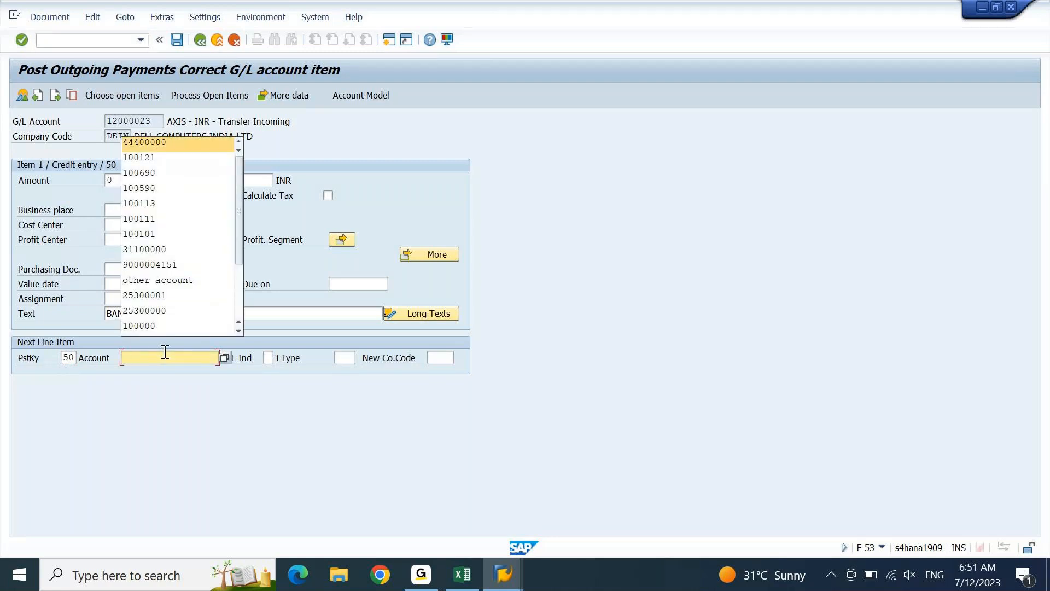
pyautogui.press('Escape')
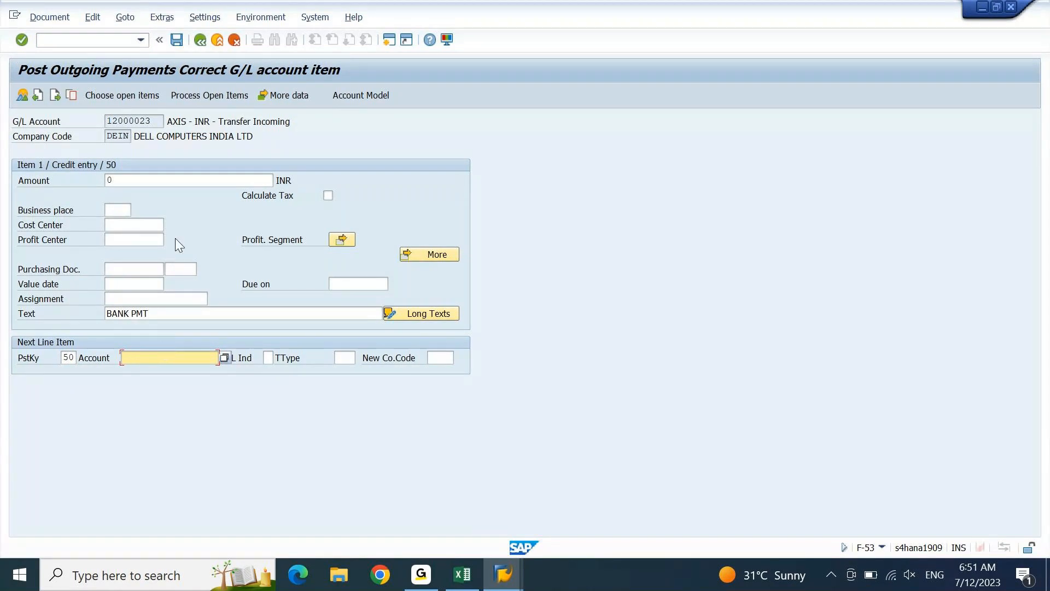
pyautogui.click(160, 121)
pyautogui.hotkey('ctrl', 'c')
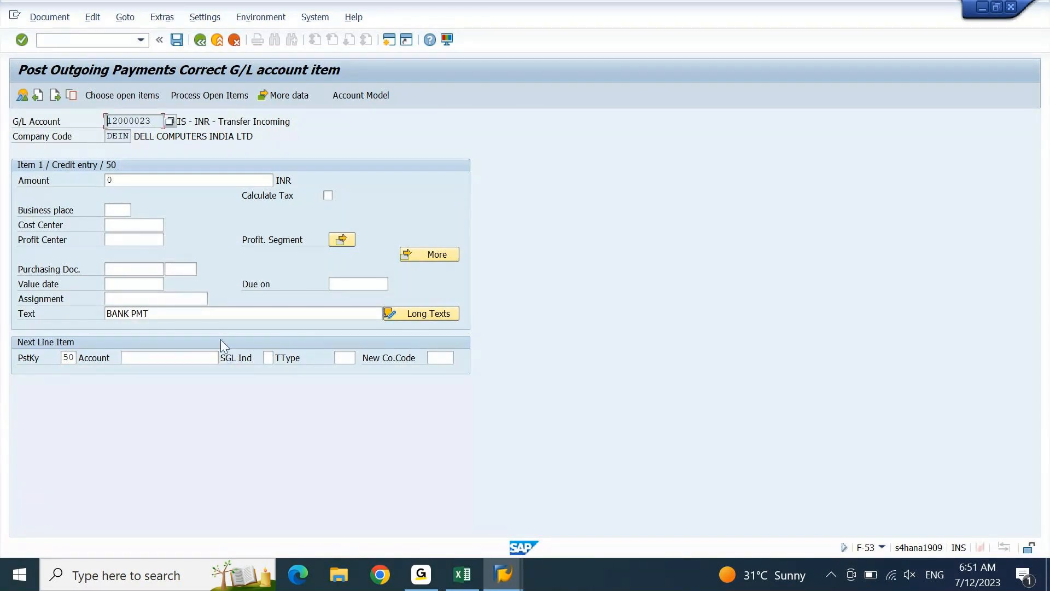
pyautogui.click(219, 357)
pyautogui.hotkey('ctrl', 'v')
pyautogui.press('BackSpace')
pyautogui.write('4')
pyautogui.press('Tab')
pyautogui.press('Return')
pyautogui.press('Return')
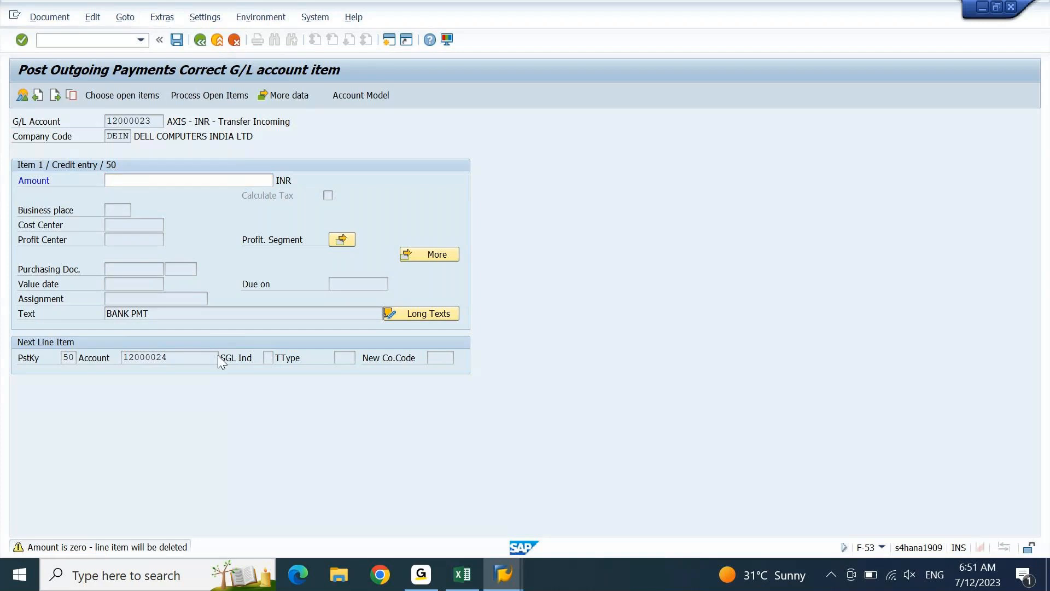
# - Give the 12000024 line amount 13000 and text BANK PMT
pyautogui.write('13000')
pyautogui.press('Tab')
pyautogui.press('Tab')
pyautogui.press('Tab')
pyautogui.press('Tab')
pyautogui.press('Tab')
pyautogui.press('Tab')
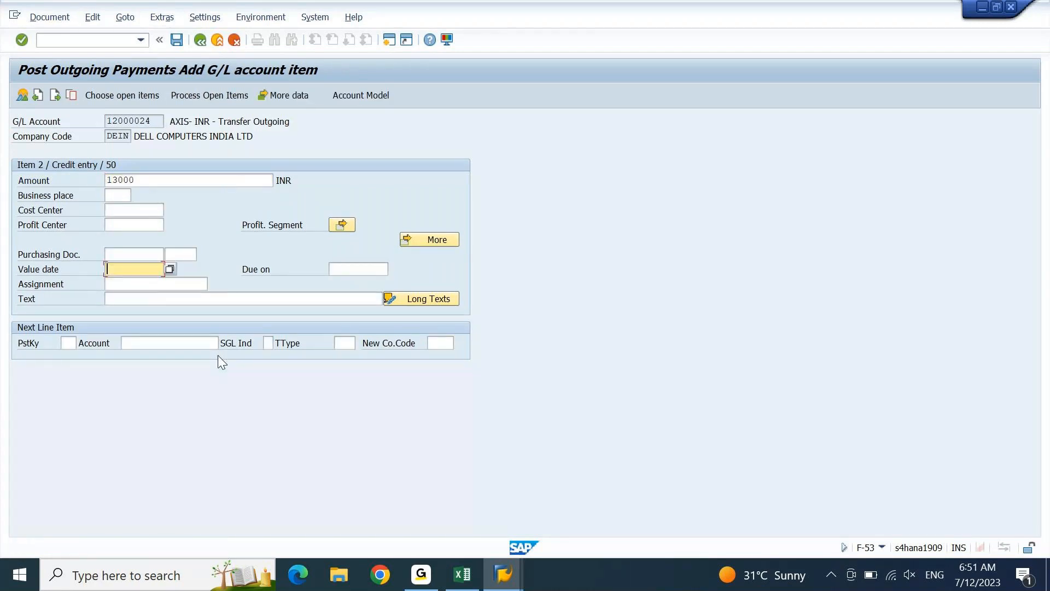
pyautogui.press('Tab')
pyautogui.press('Tab')
pyautogui.write('BANK PMT')
pyautogui.press('Return')
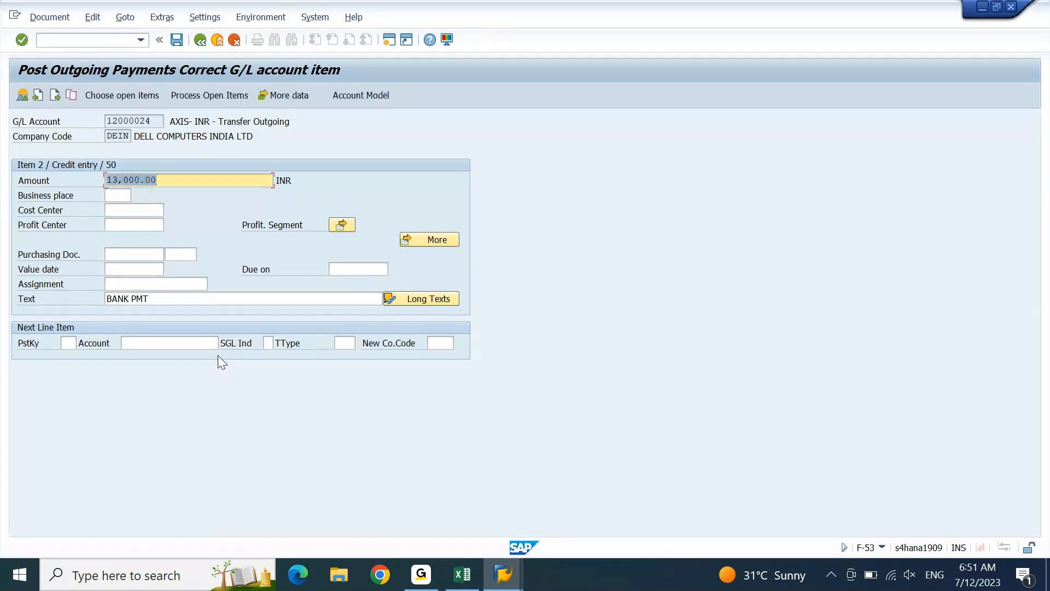
pyautogui.click(49, 17)
pyautogui.click(61, 87)
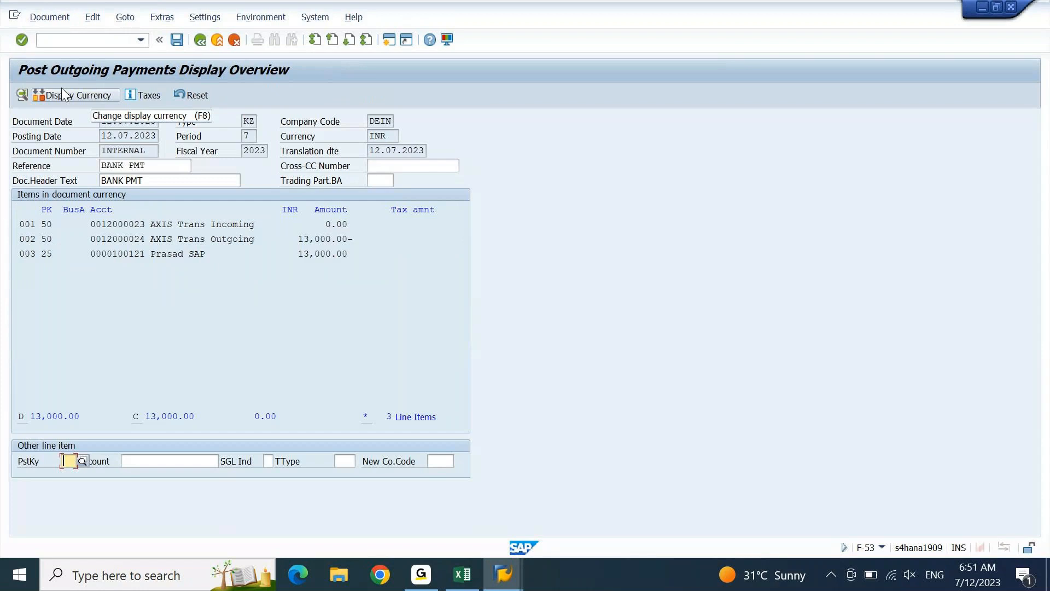
pyautogui.moveTo(357, 223); pyautogui.dragTo(25, 227)
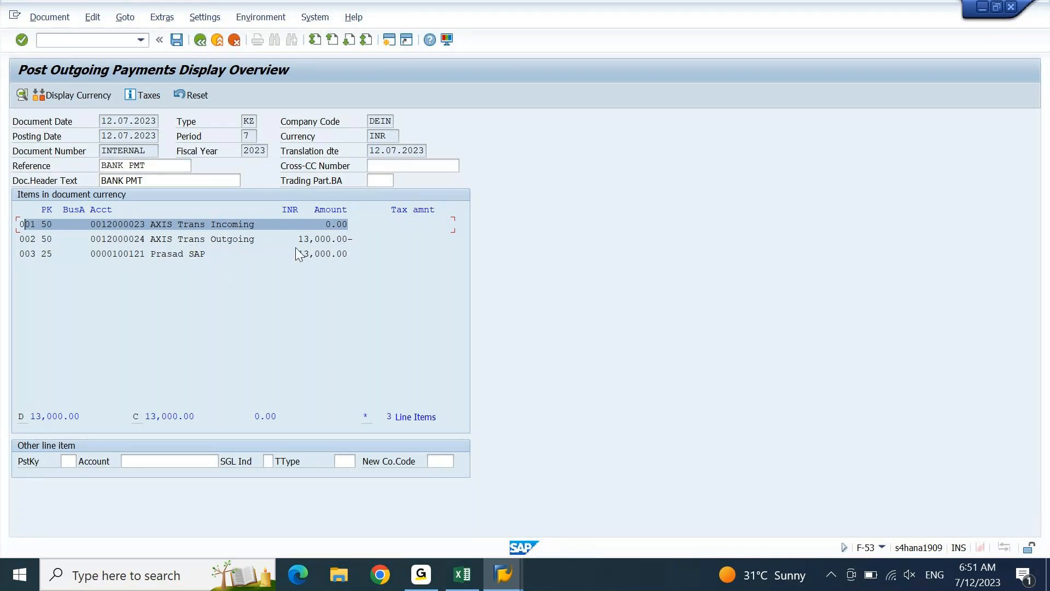
pyautogui.click(176, 44)
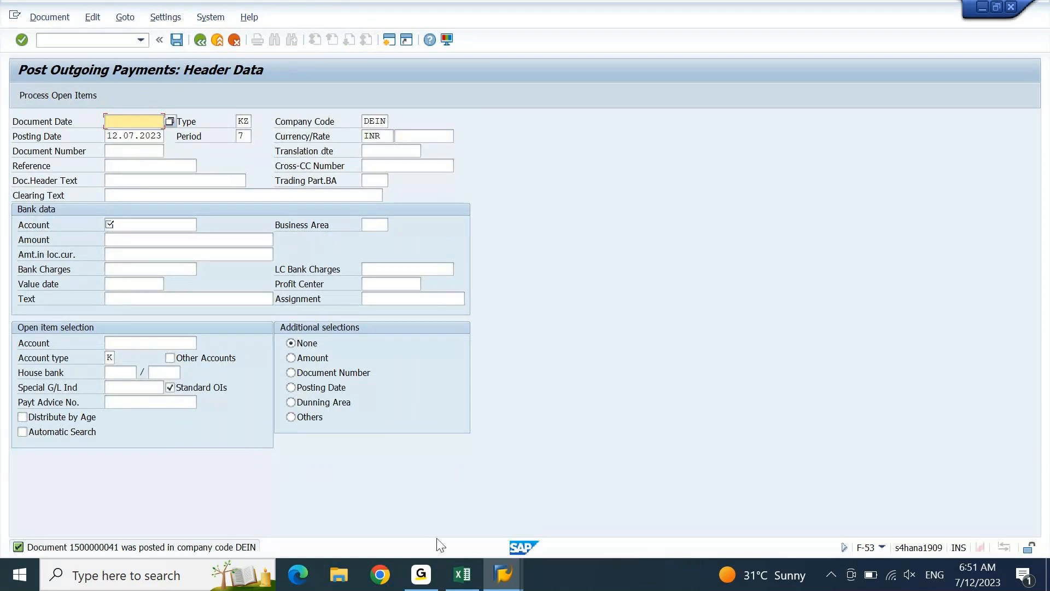
# - Refresh vendor 100121's FBL1N open item list so only the 13,000.00 item remains
pyautogui.click(503, 575)
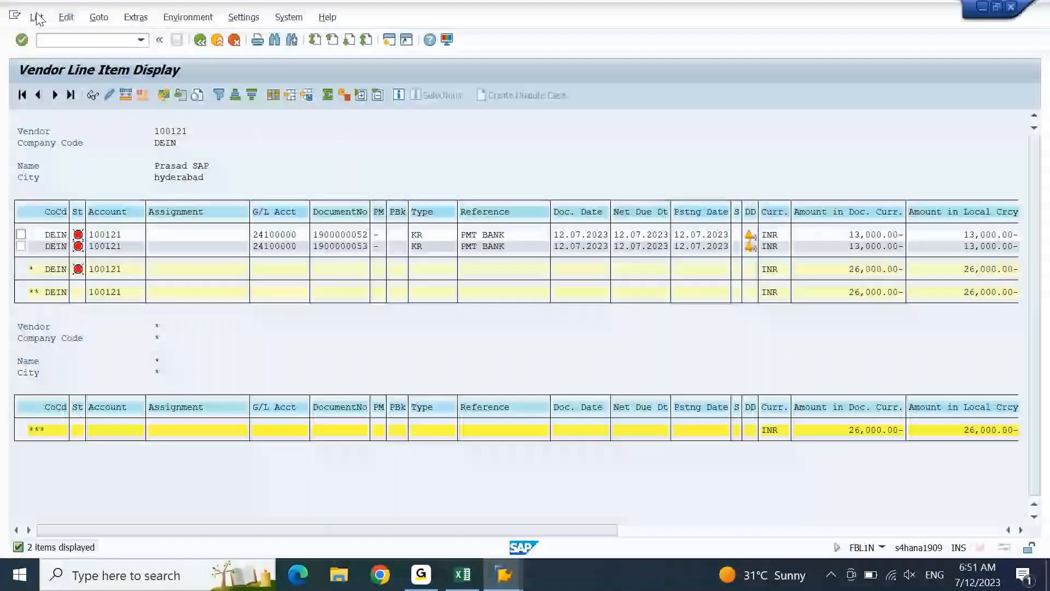
pyautogui.click(36, 18)
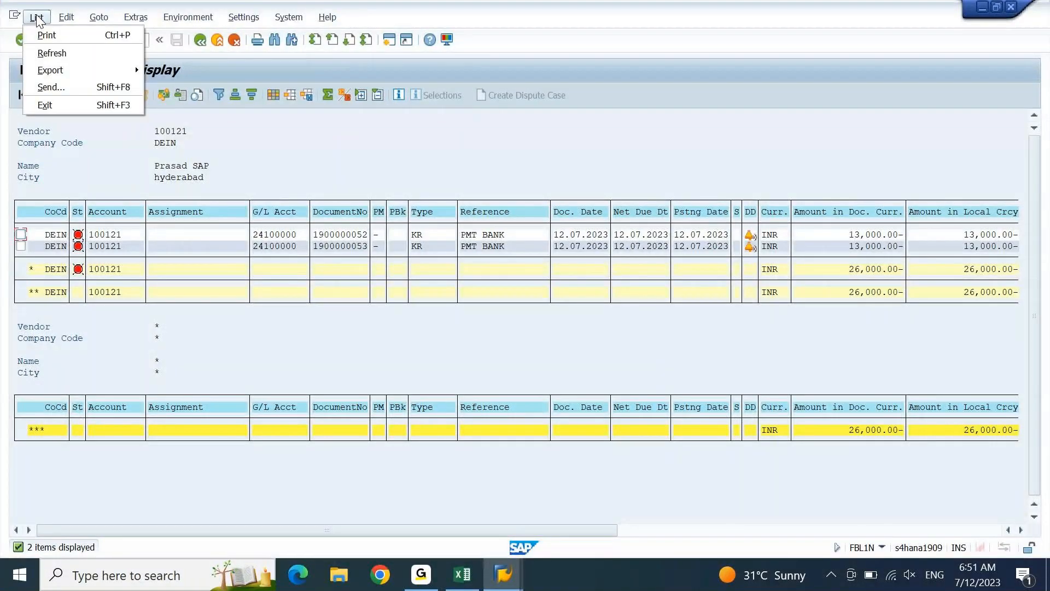
pyautogui.click(50, 53)
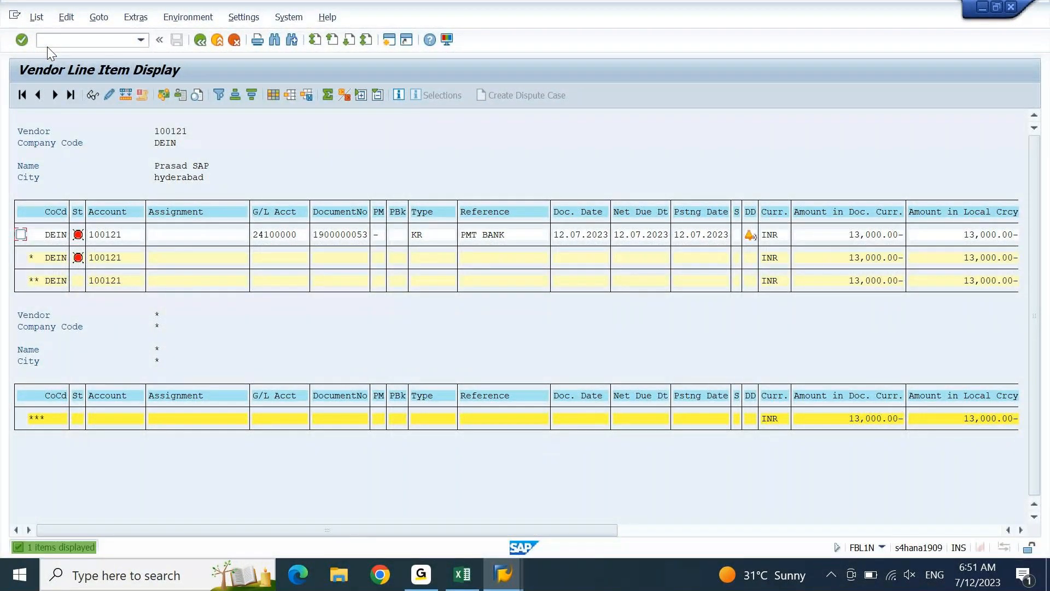
# - Leave the FBR2 posting window for the SAP Easy Access menu using /n
pyautogui.click(502, 576)
pyautogui.click(735, 516)
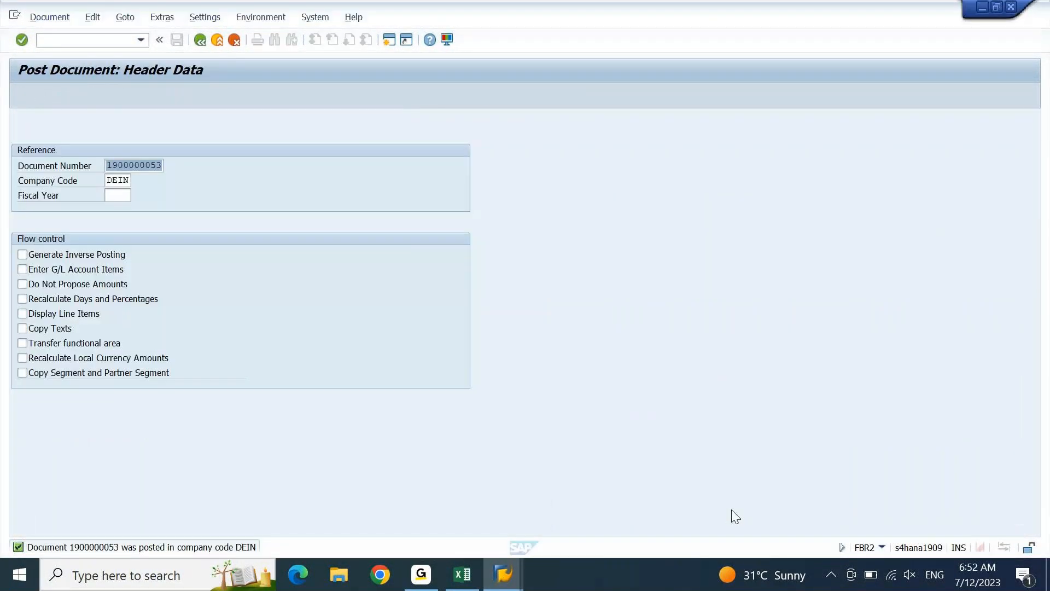
pyautogui.click(105, 42)
pyautogui.write('/n')
pyautogui.press('Return')
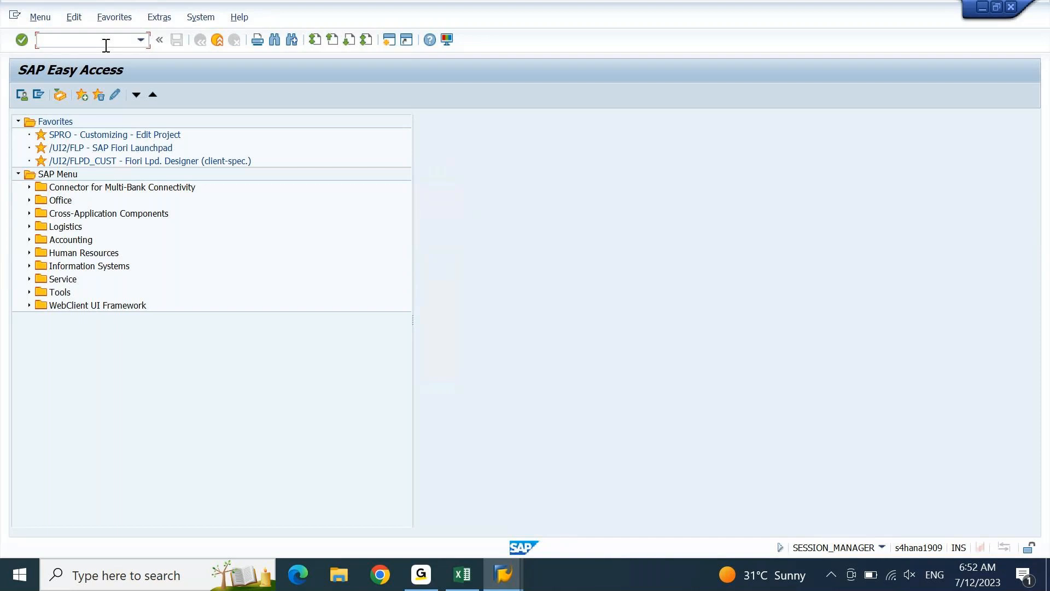
# - Open SE16N and load the selection fields for table PAYR
pyautogui.write('SE16N')
pyautogui.press('Return')
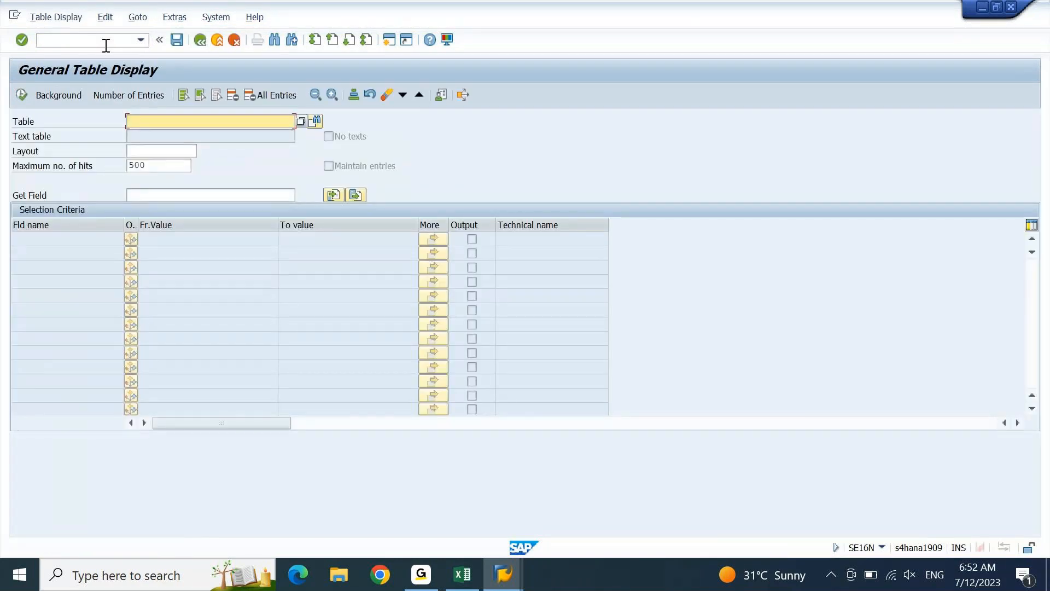
pyautogui.write('PAYR')
pyautogui.press('Return')
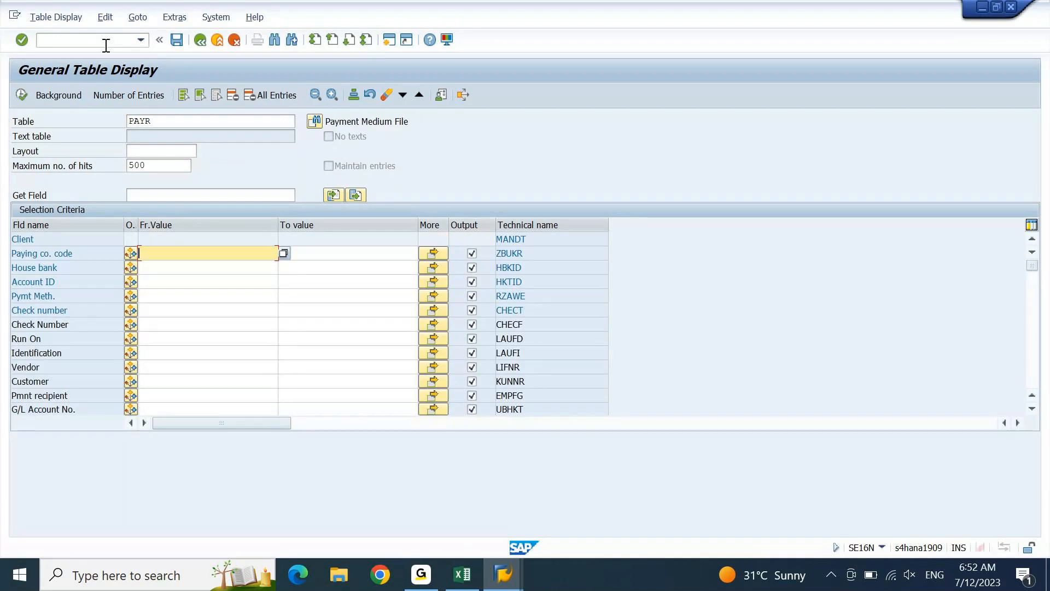
# - Filter PAYR by paying company code DEIN and execute; no values are found
pyautogui.write('DEIN')
pyautogui.press('Tab')
pyautogui.press('Down')
pyautogui.press('Left')
pyautogui.press('Down')
pyautogui.press('Down')
pyautogui.write('T')
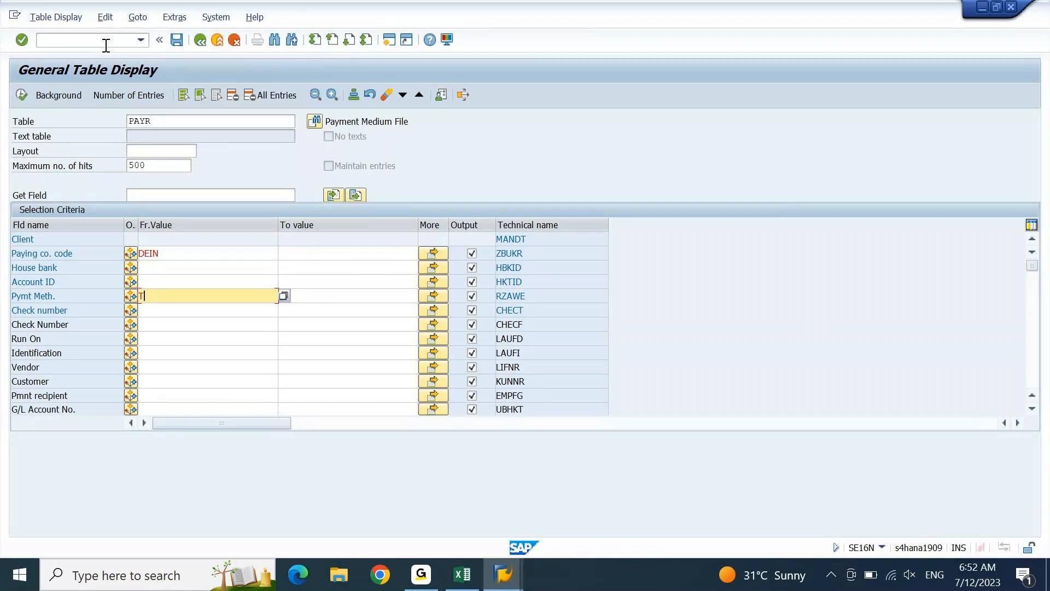
pyautogui.press('BackSpace')
pyautogui.press('F8')
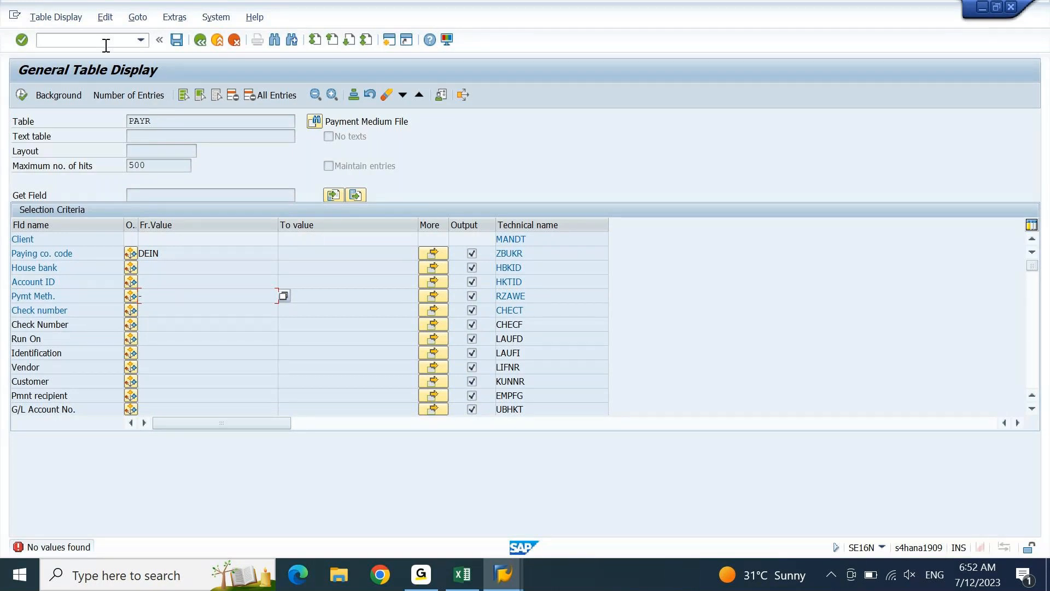
# - Go back to the selection screen and select the PAYR table name for replacement
pyautogui.press('Return')
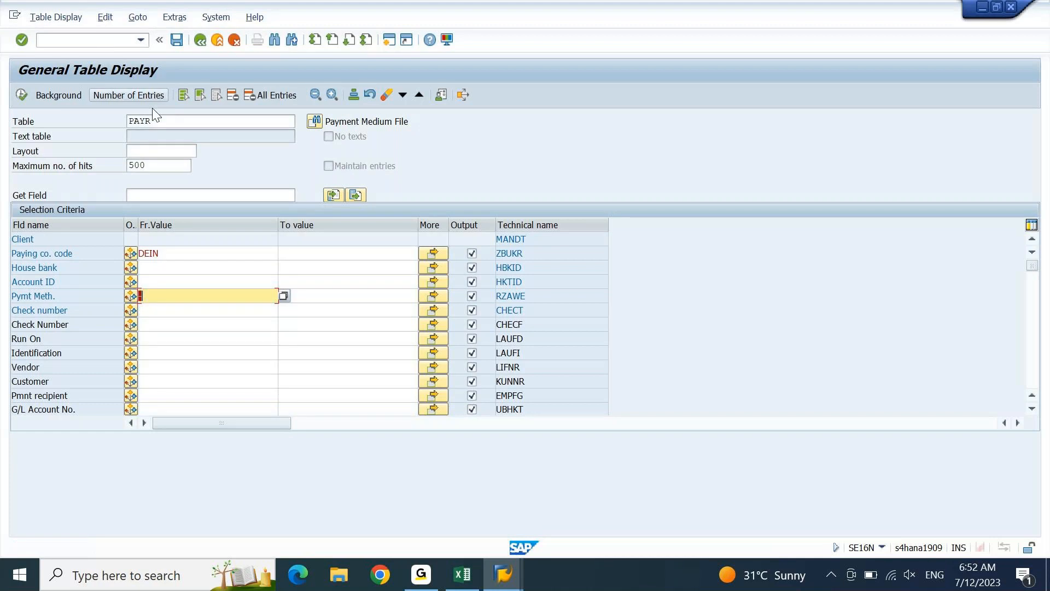
pyautogui.click(140, 121)
pyautogui.doubleClick(140, 120)
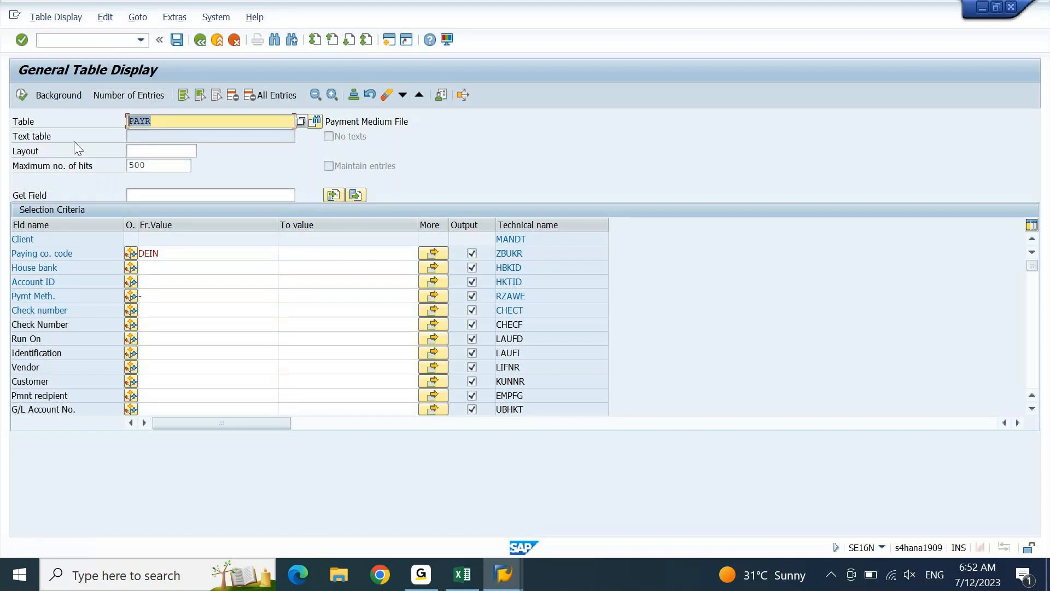
# - Query table REGUH for company code DEIN and vendor 100121
pyautogui.write('R')
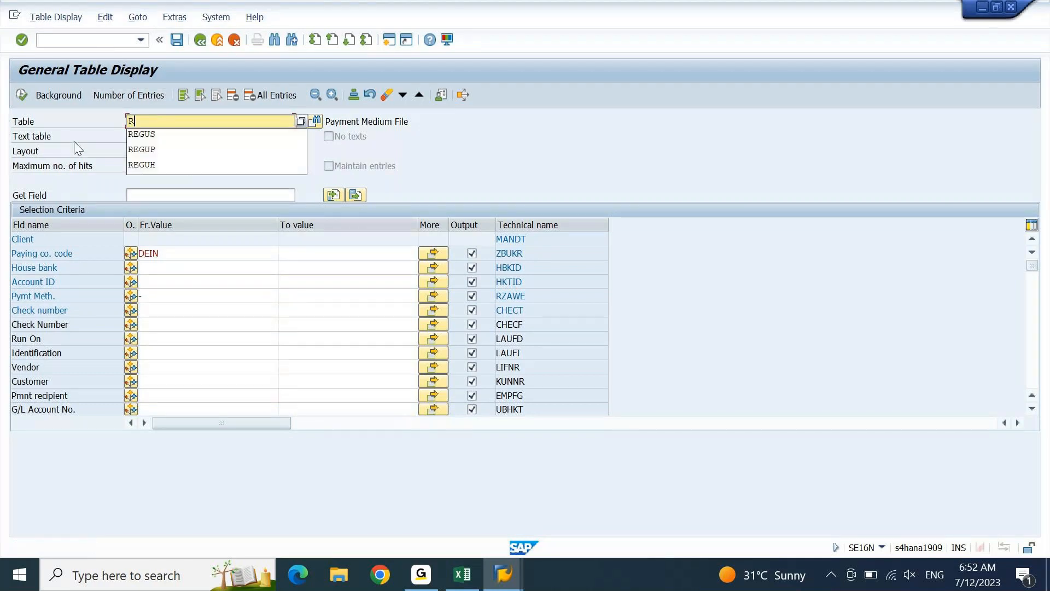
pyautogui.write('EGUH')
pyautogui.press('Return')
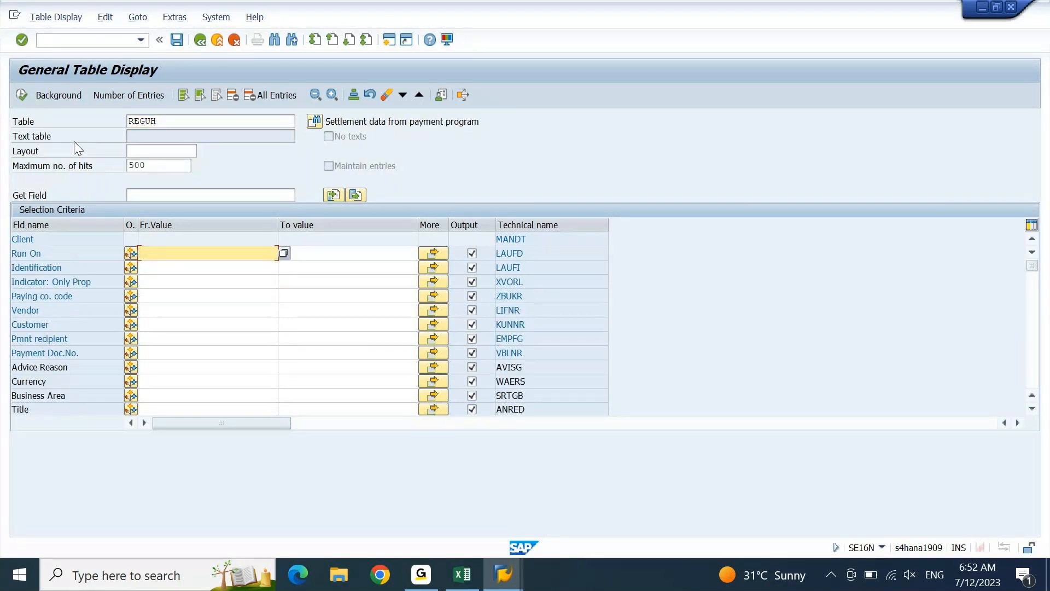
pyautogui.press('Down')
pyautogui.press('Down')
pyautogui.press('Down')
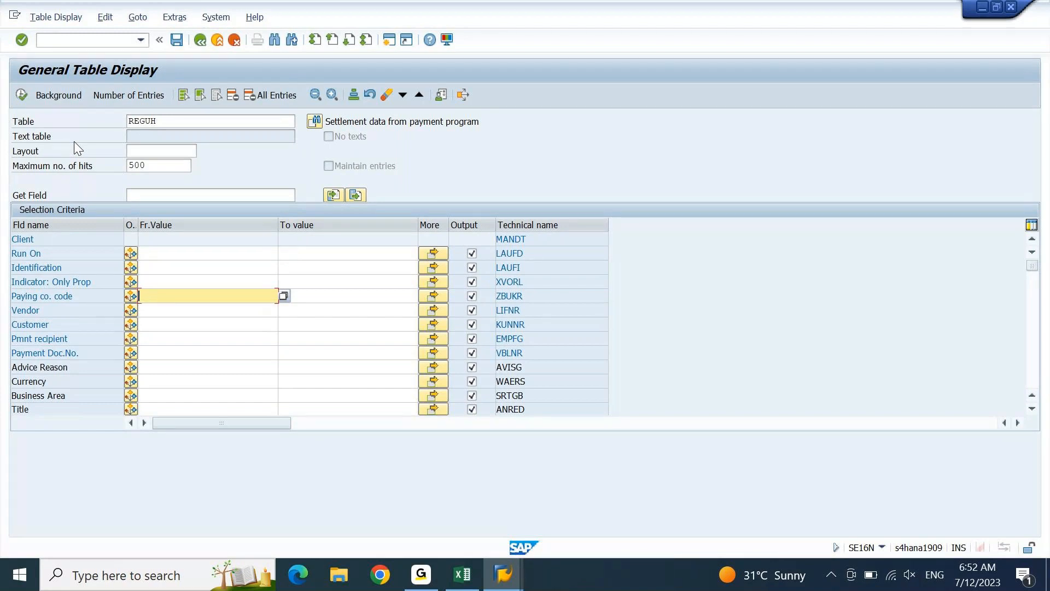
pyautogui.write('DEIN')
pyautogui.press('Down')
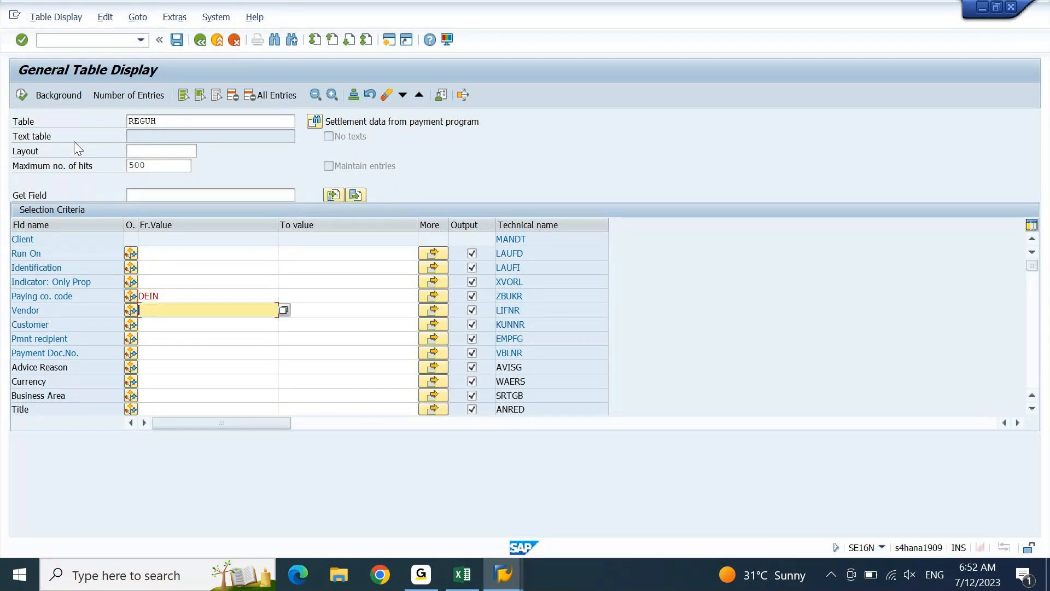
pyautogui.write('100121')
pyautogui.click(24, 94)
# - Change the table to REGUP with the same DEIN and vendor 100121 criteria and execute
pyautogui.click(195, 119)
pyautogui.press('BackSpace')
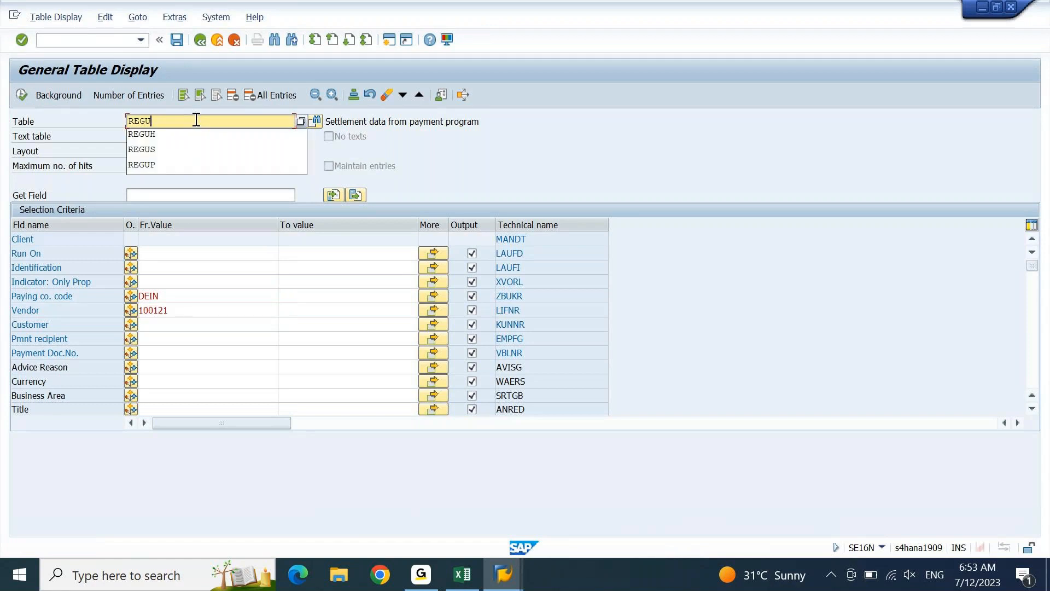
pyautogui.write('P')
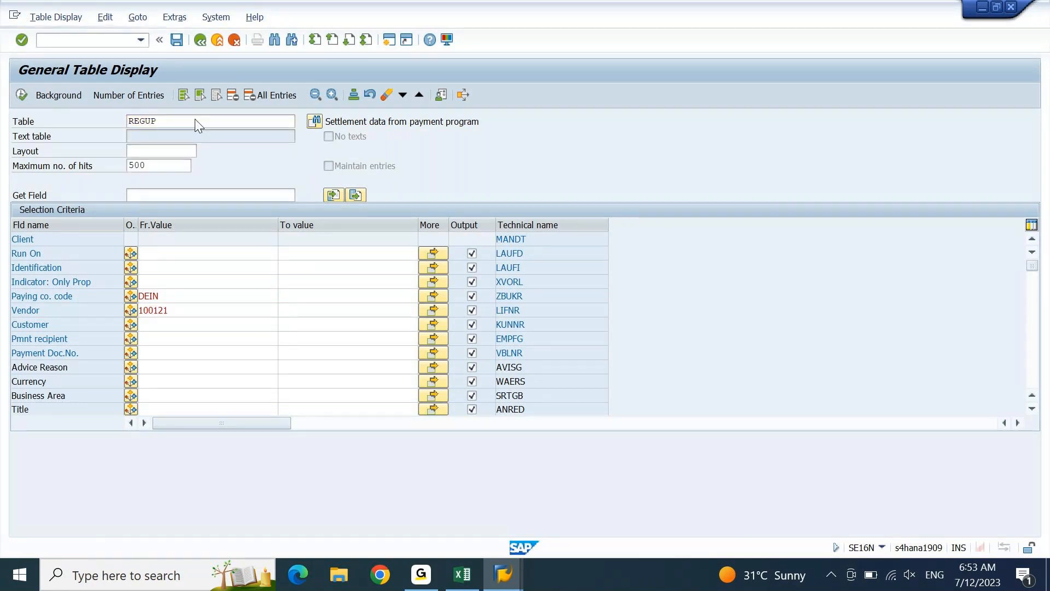
pyautogui.press('Return')
pyautogui.press('Down')
pyautogui.press('Down')
pyautogui.press('Down')
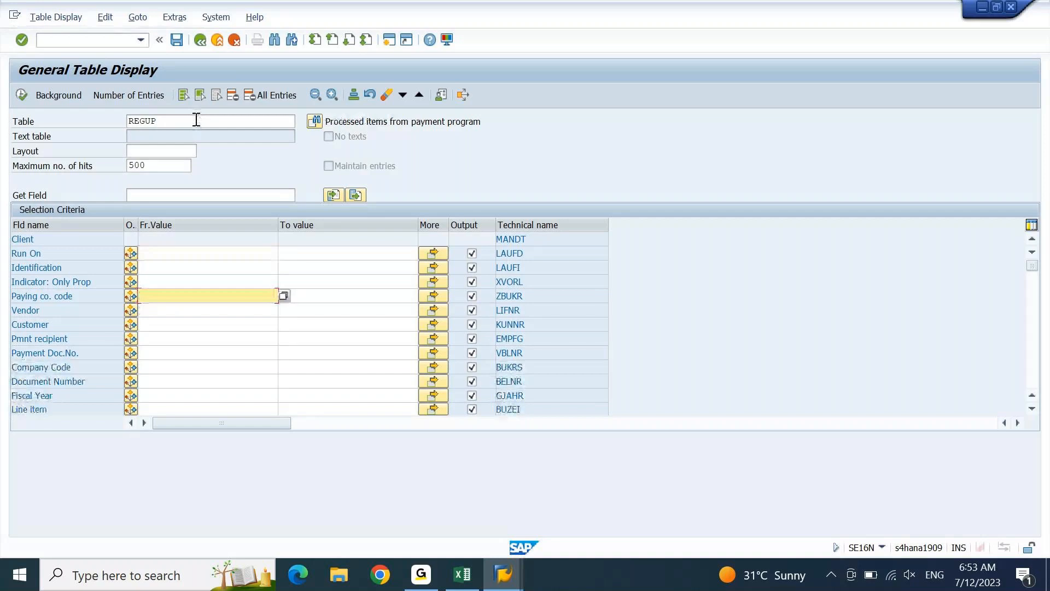
pyautogui.write('dein')
pyautogui.press('Down')
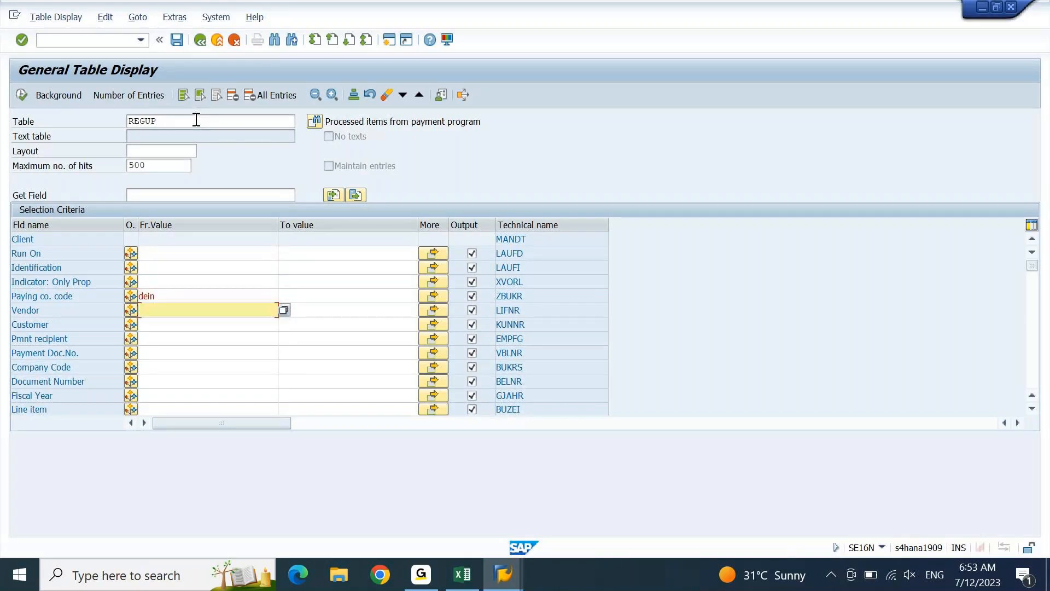
pyautogui.press('BackSpace')
pyautogui.press('Down')
pyautogui.press('Return')
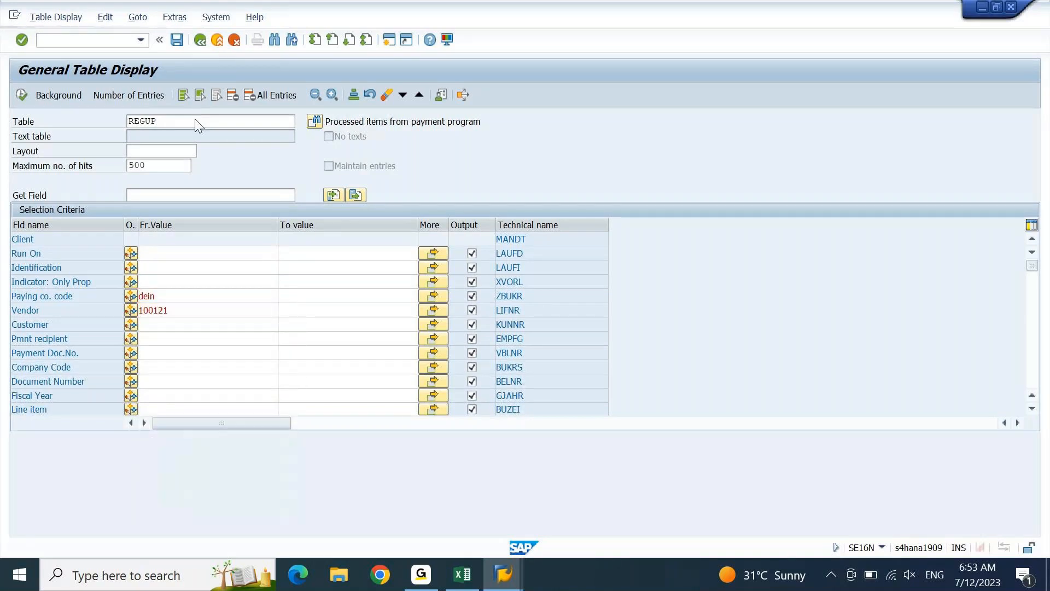
pyautogui.click(23, 94)
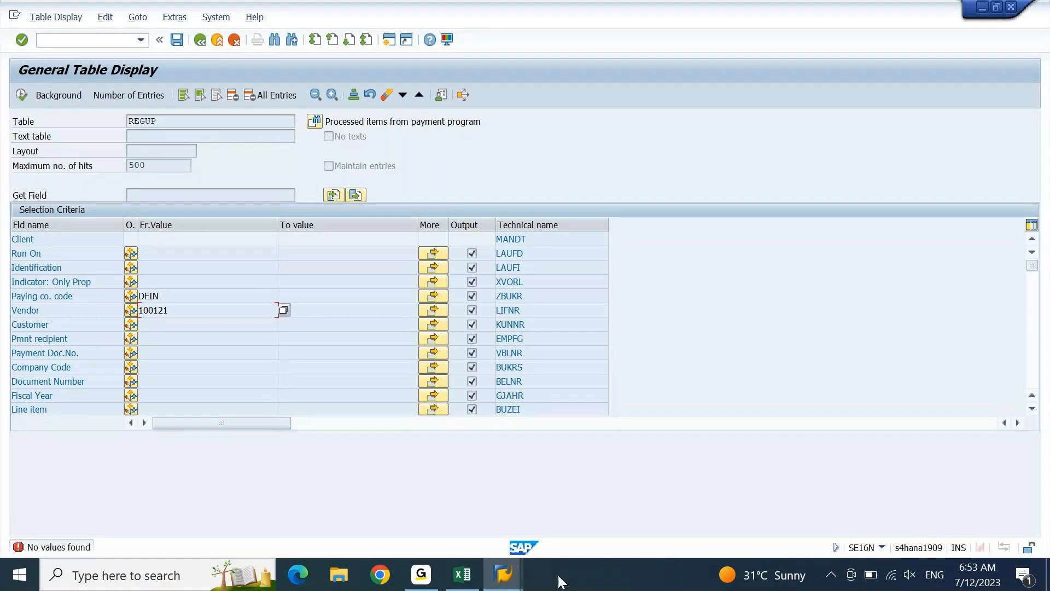
pyautogui.click(514, 584)
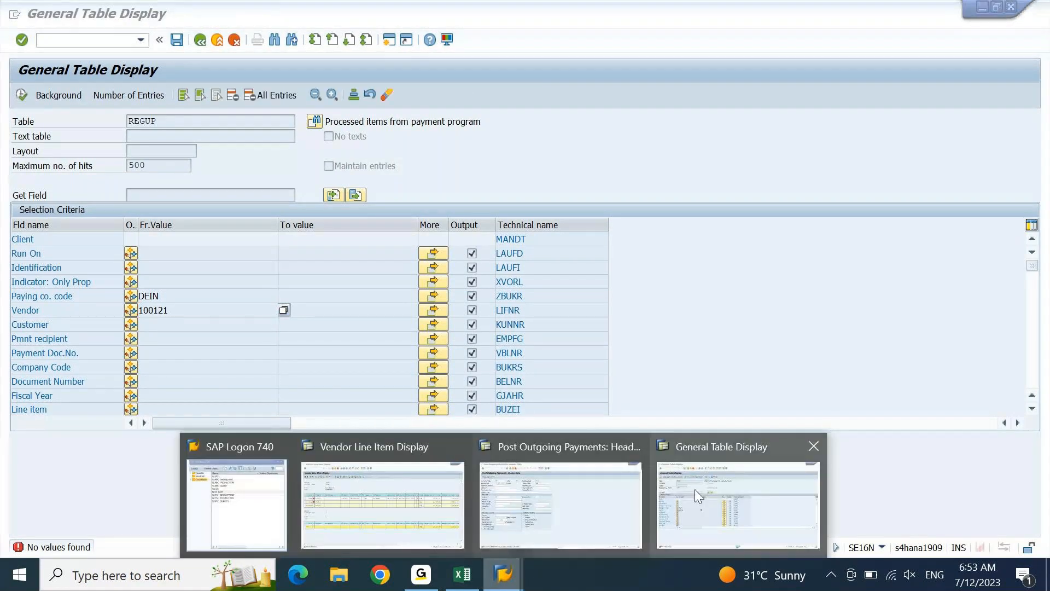
# - Open the automatic payment transactions screen (F110) from the outgoing payments window
pyautogui.click(608, 489)
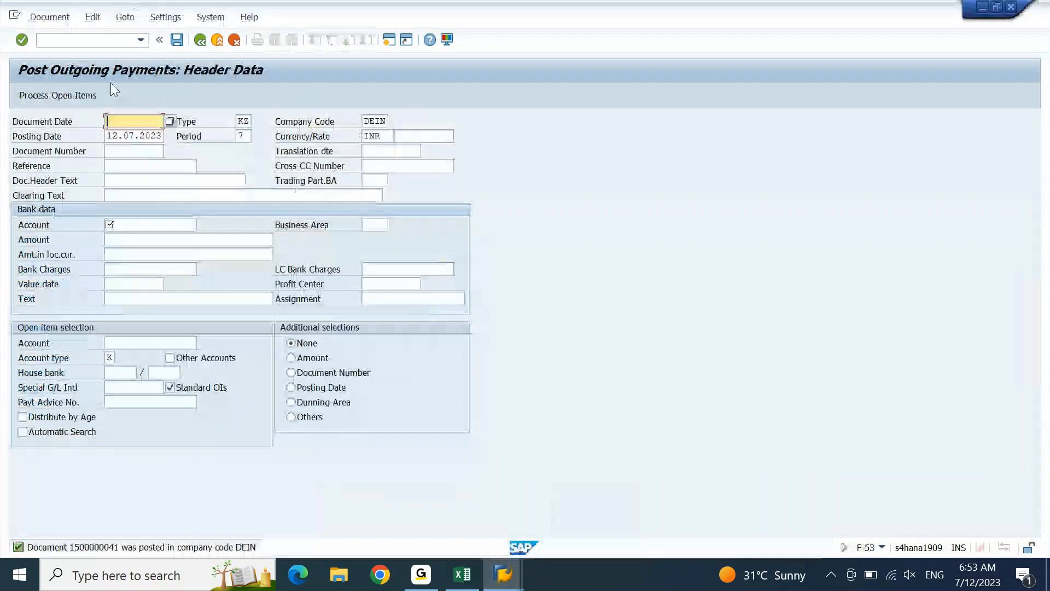
pyautogui.click(89, 41)
pyautogui.write('/NFB03')
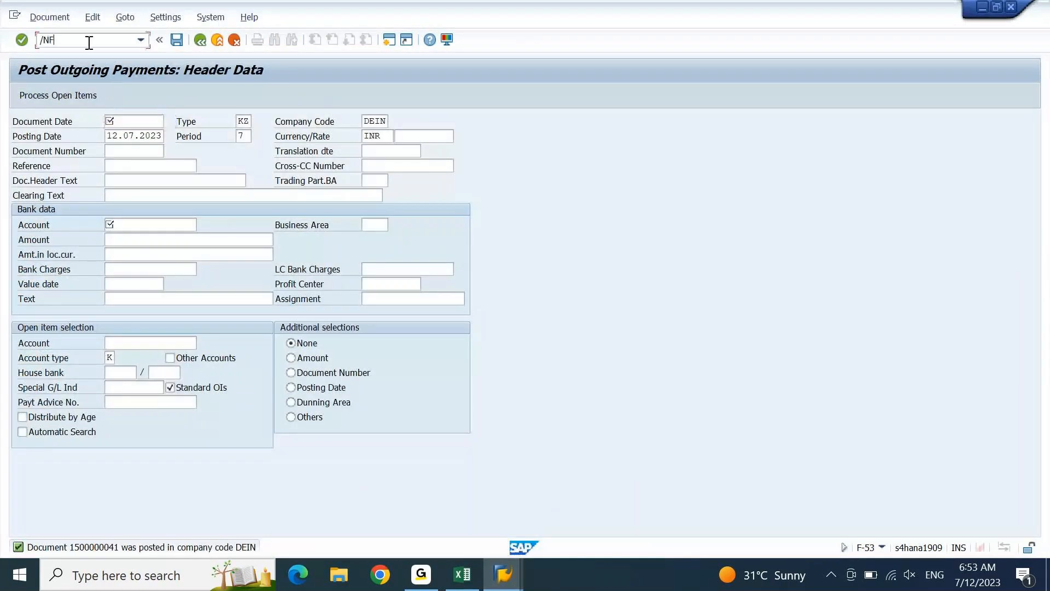
pyautogui.press('Return')
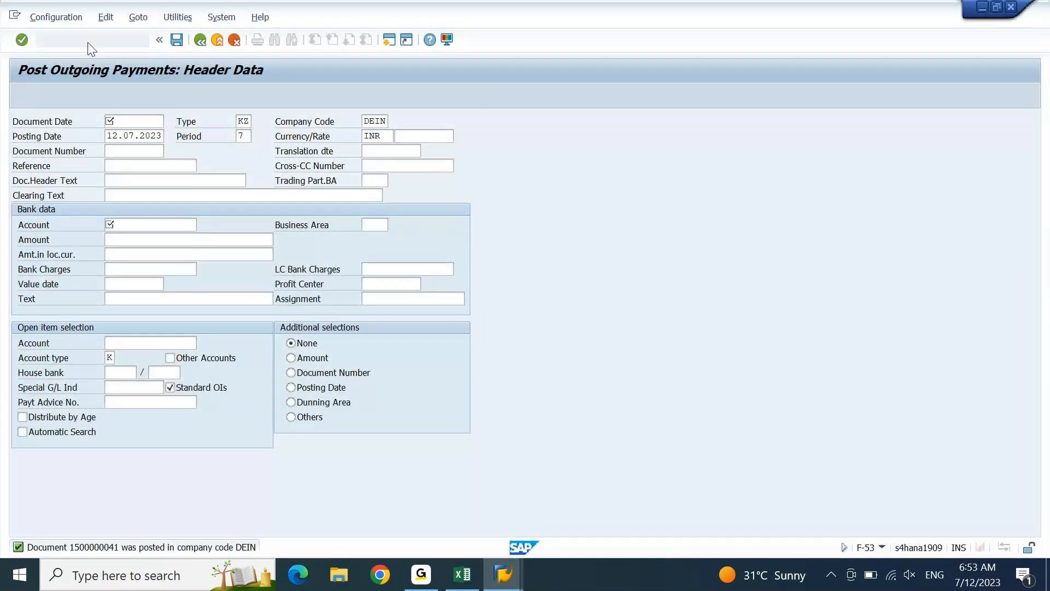
pyautogui.click(93, 42)
pyautogui.write('/NF110')
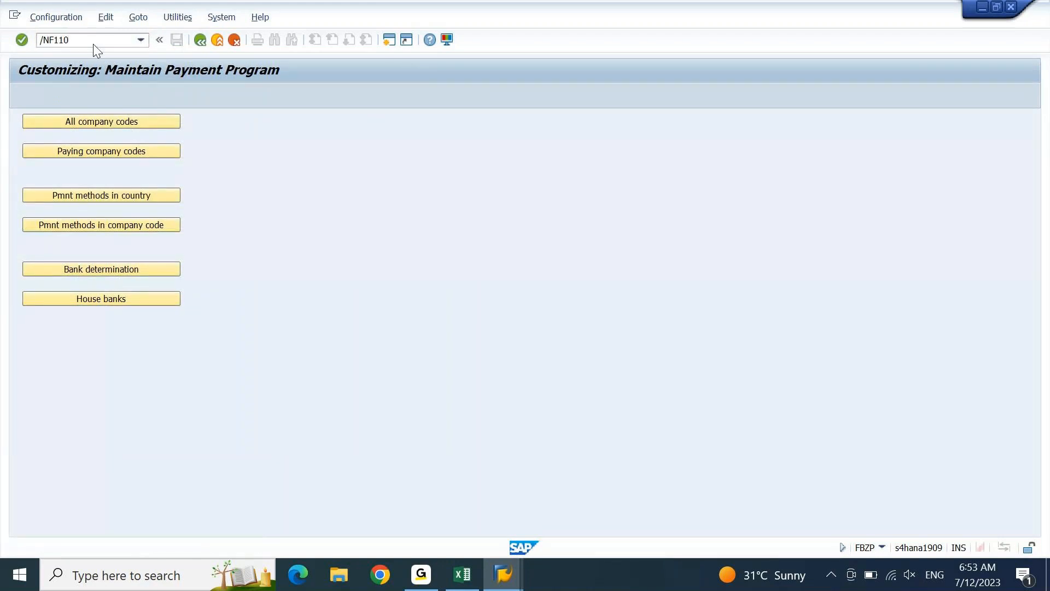
pyautogui.press('Return')
# - Enter run date 12.07.2023 and identification DEIN
pyautogui.press('Down')
pyautogui.press('Return')
pyautogui.press('Right')
pyautogui.write('2')
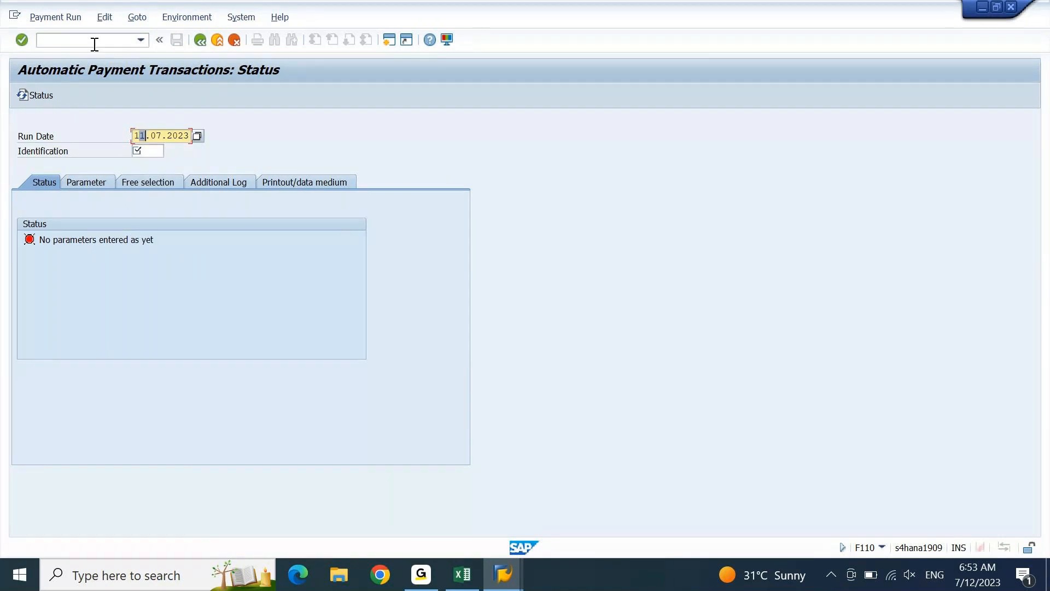
pyautogui.press('Tab')
pyautogui.press('Down')
pyautogui.press('Return')
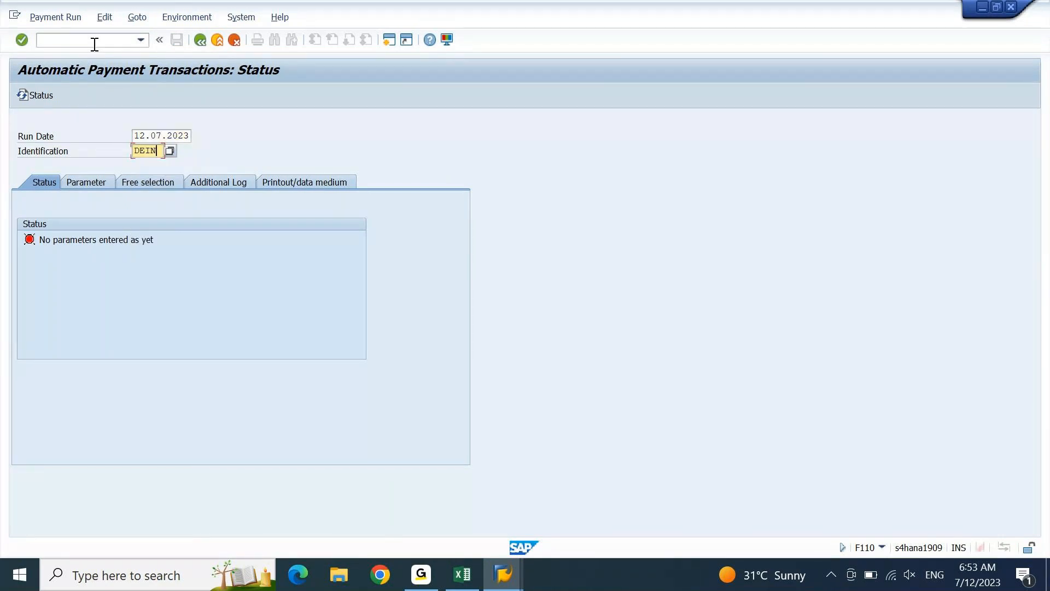
pyautogui.hotkey('shift', 'Tab')
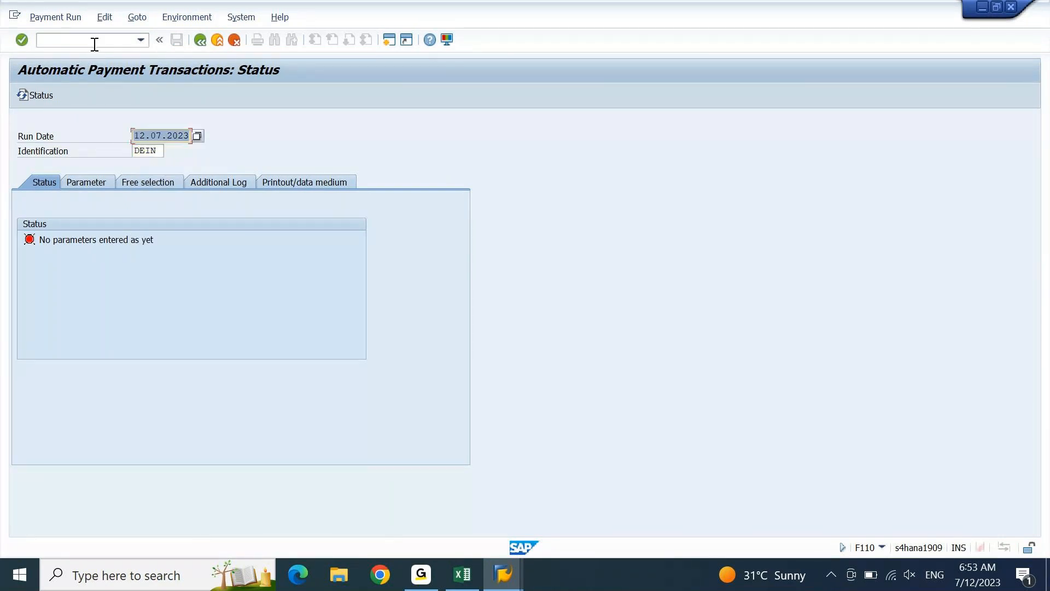
# - On the Parameter tab, enter paying company code DEIN and payment method '-'
pyautogui.click(75, 183)
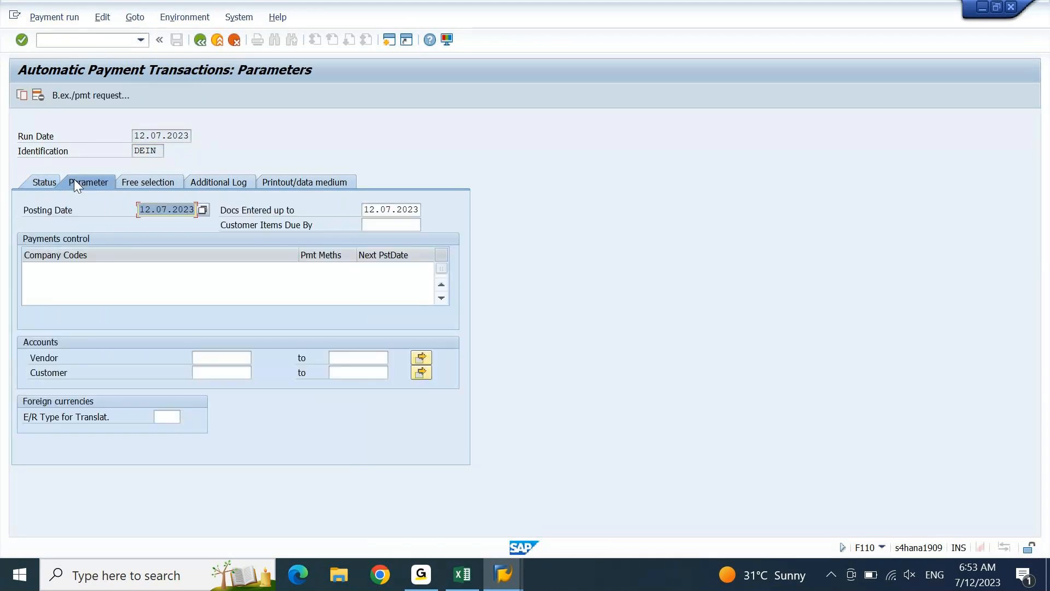
pyautogui.click(91, 270)
pyautogui.write('DEIN')
pyautogui.press('Tab')
pyautogui.write('-')
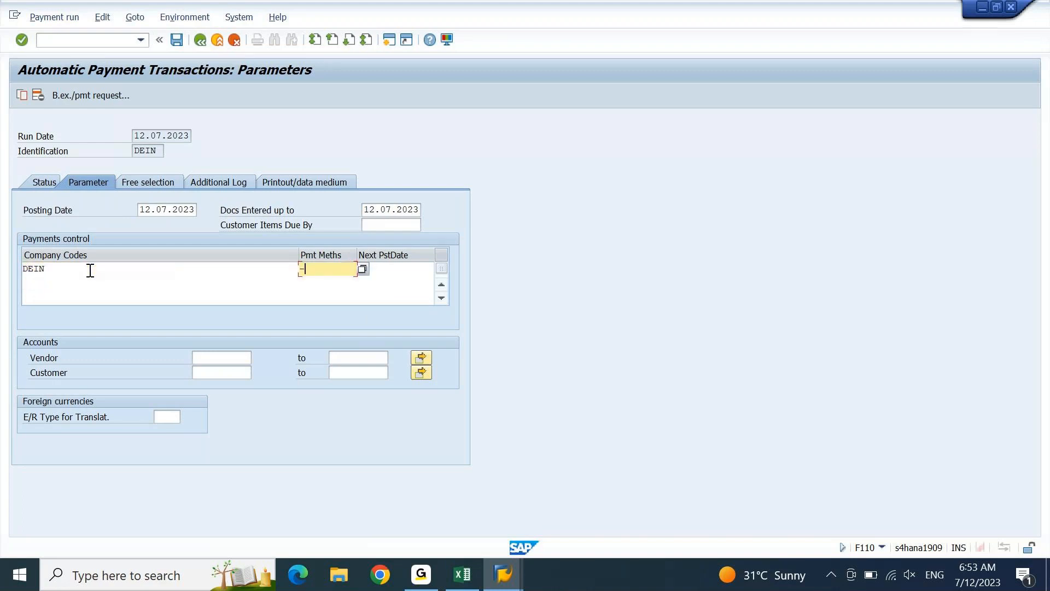
pyautogui.press('Tab')
# - Set next posting date 13.07.2023 and vendor 100121 as the payee
pyautogui.press('Return')
pyautogui.press('Home')
pyautogui.press('Right')
pyautogui.press('Delete')
pyautogui.write('3')
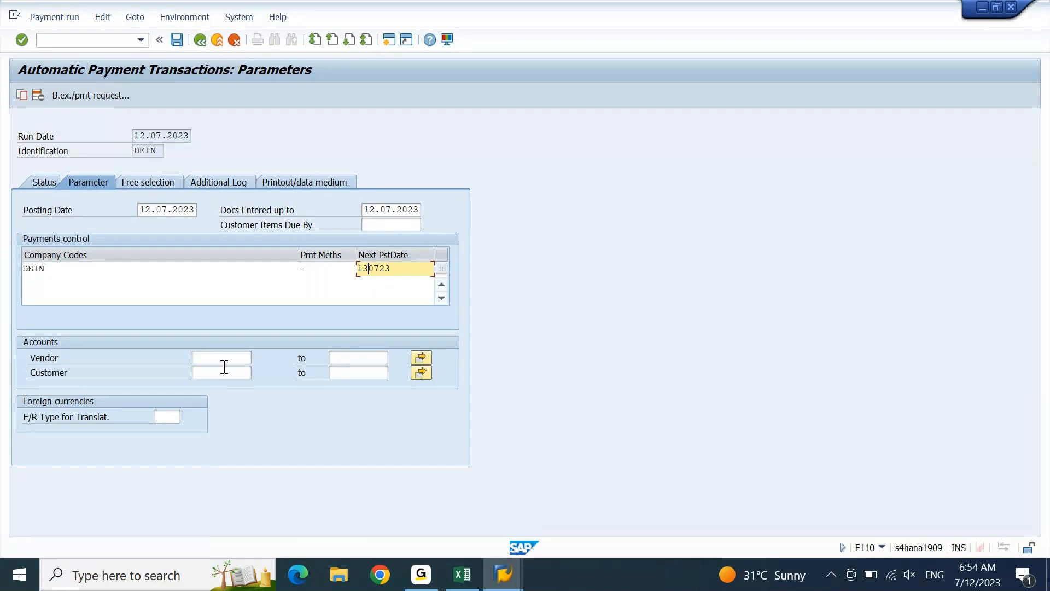
pyautogui.click(239, 361)
pyautogui.write('100121')
pyautogui.press('Return')
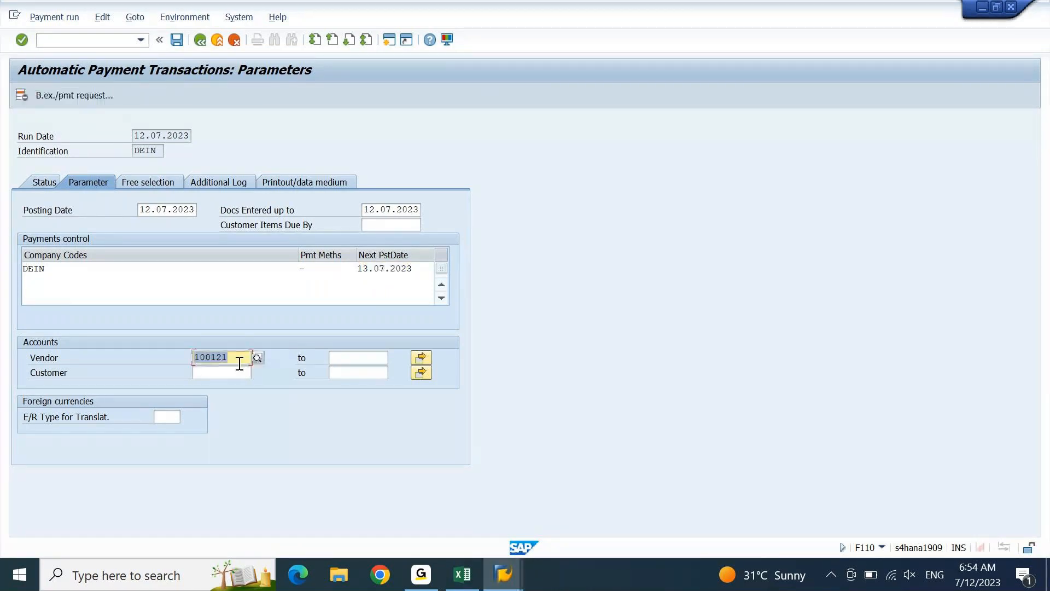
# - Turn on due-date, payment-method and line-item logging for vendors 1 to ZZZZZZZZZZ
pyautogui.click(211, 185)
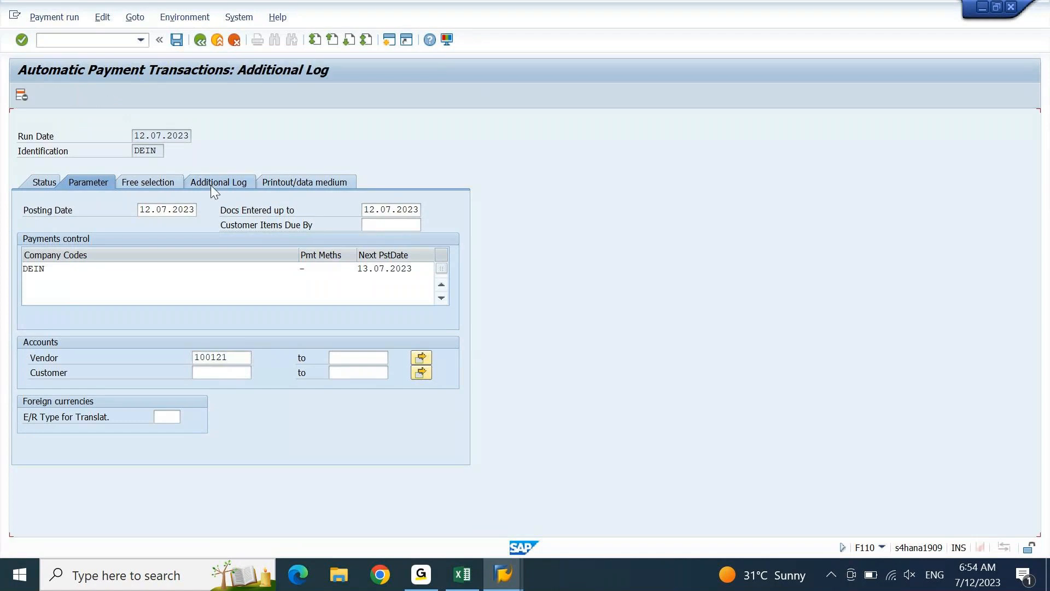
pyautogui.click(81, 241)
pyautogui.click(81, 254)
pyautogui.click(64, 283)
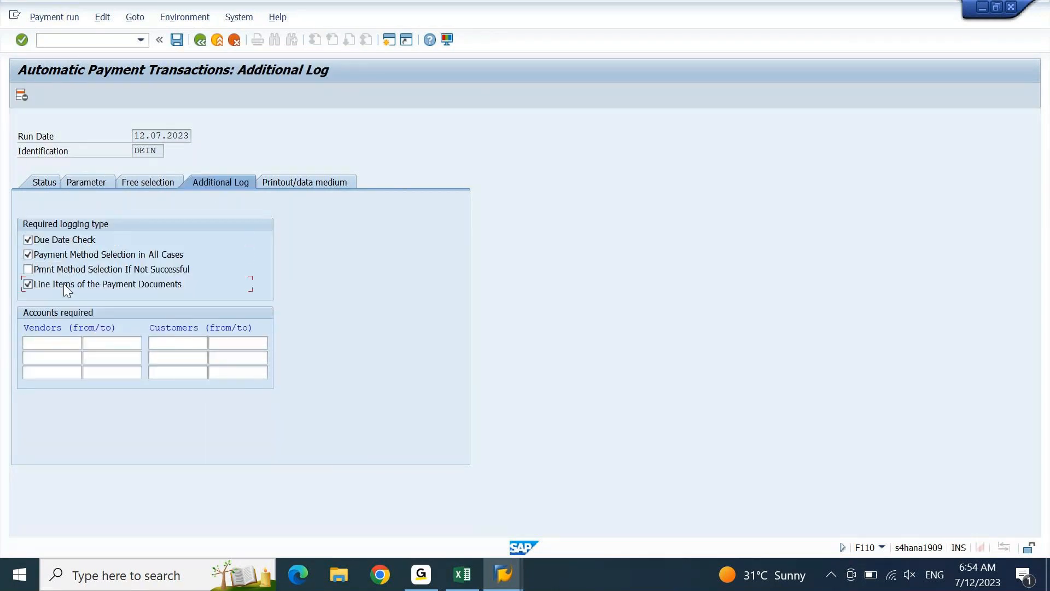
pyautogui.click(47, 342)
pyautogui.press('Down')
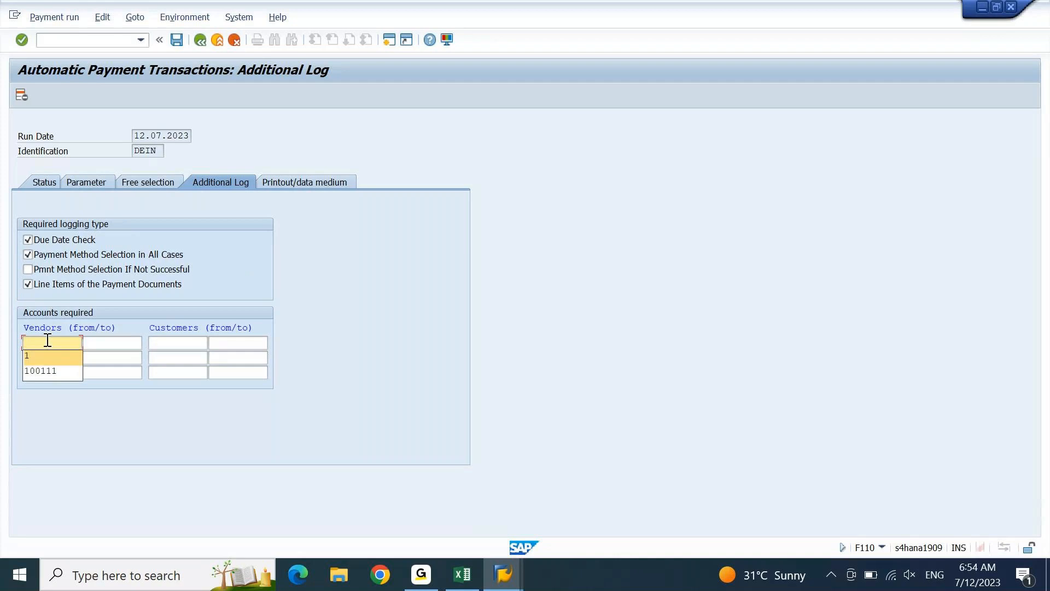
pyautogui.press('Tab')
pyautogui.press('Down')
pyautogui.press('Return')
pyautogui.hotkey('shift', 'Tab')
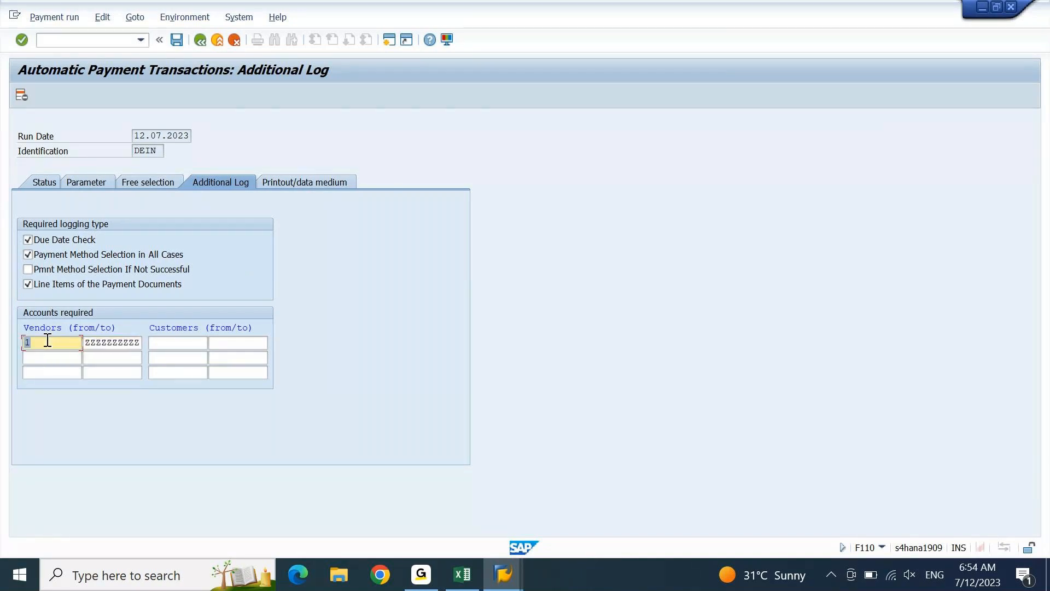
pyautogui.click(47, 181)
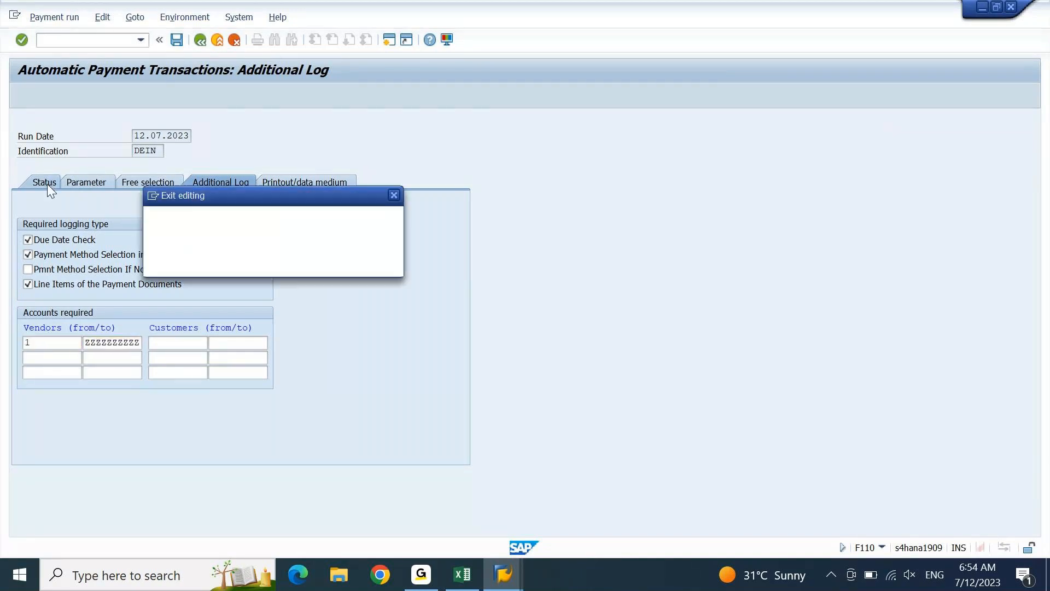
# - Save the payment run parameters and recheck them after cancelling a first proposal attempt
pyautogui.press('Return')
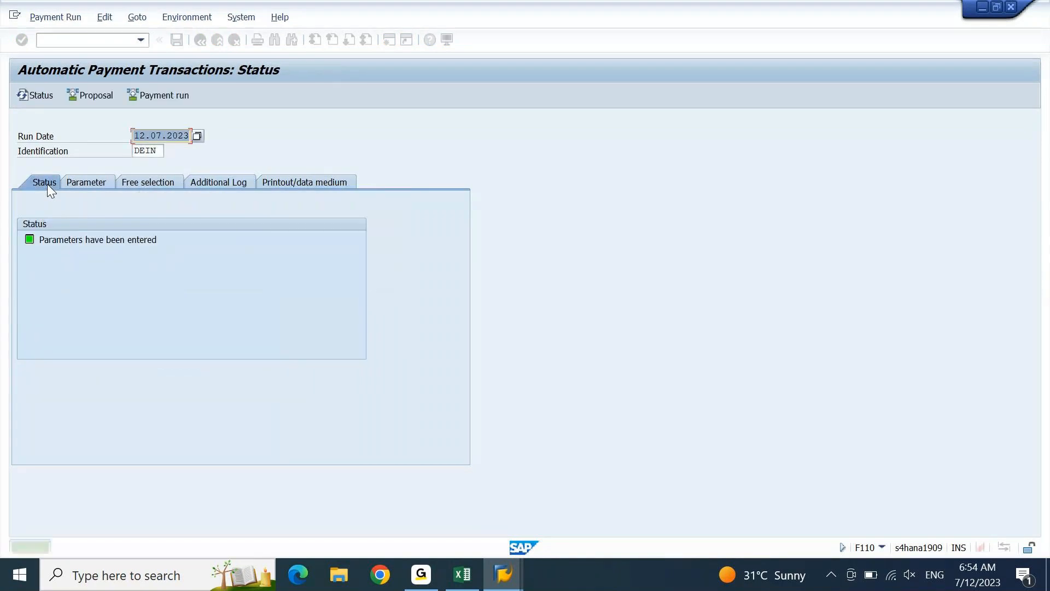
pyautogui.click(94, 95)
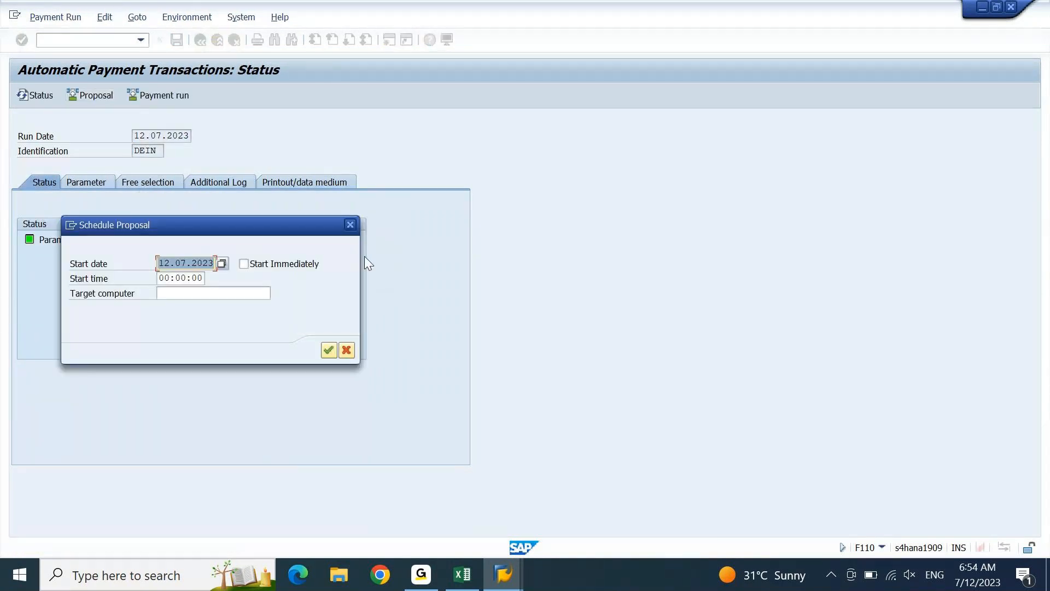
pyautogui.click(350, 224)
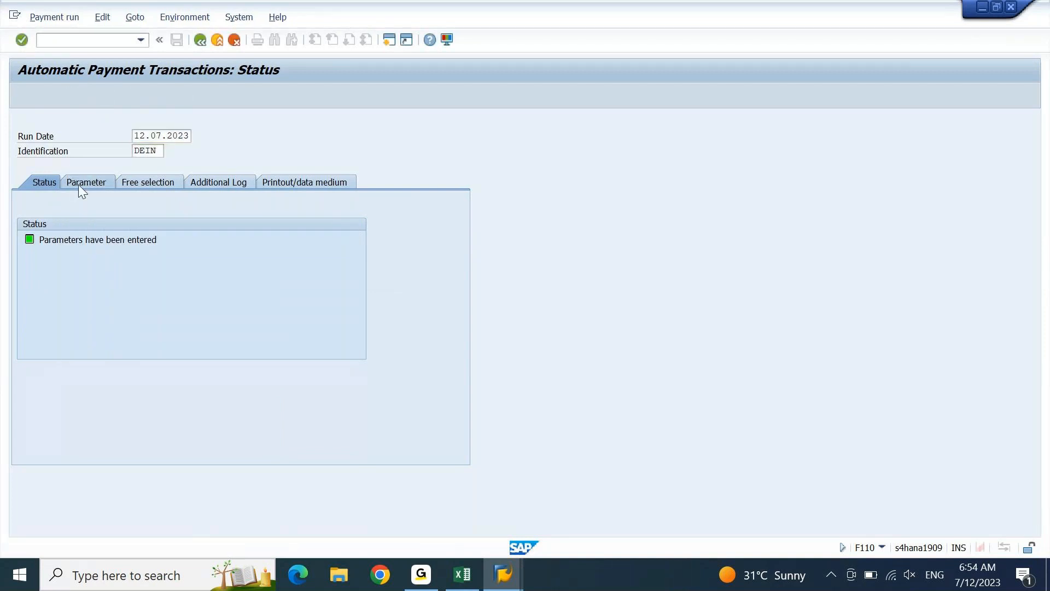
pyautogui.click(77, 182)
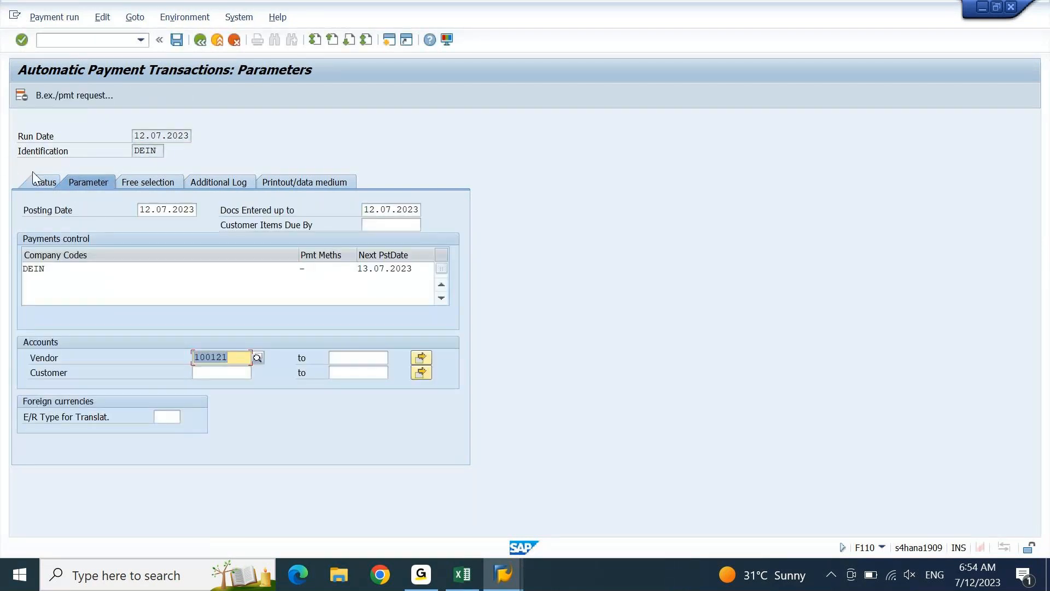
pyautogui.click(40, 184)
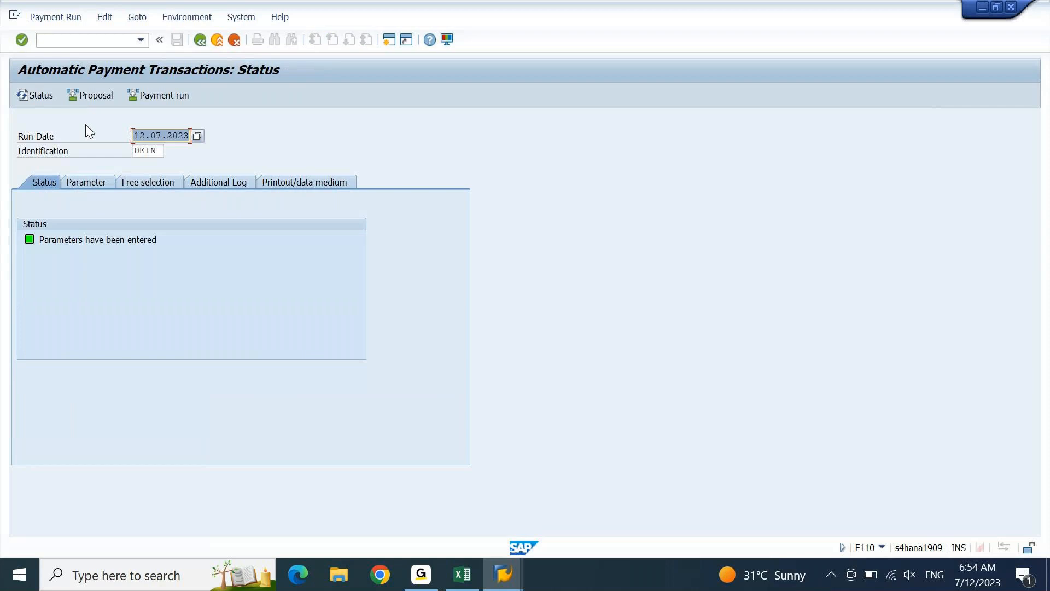
# - Schedule the proposal to start immediately and display it once created
pyautogui.click(99, 95)
pyautogui.click(289, 266)
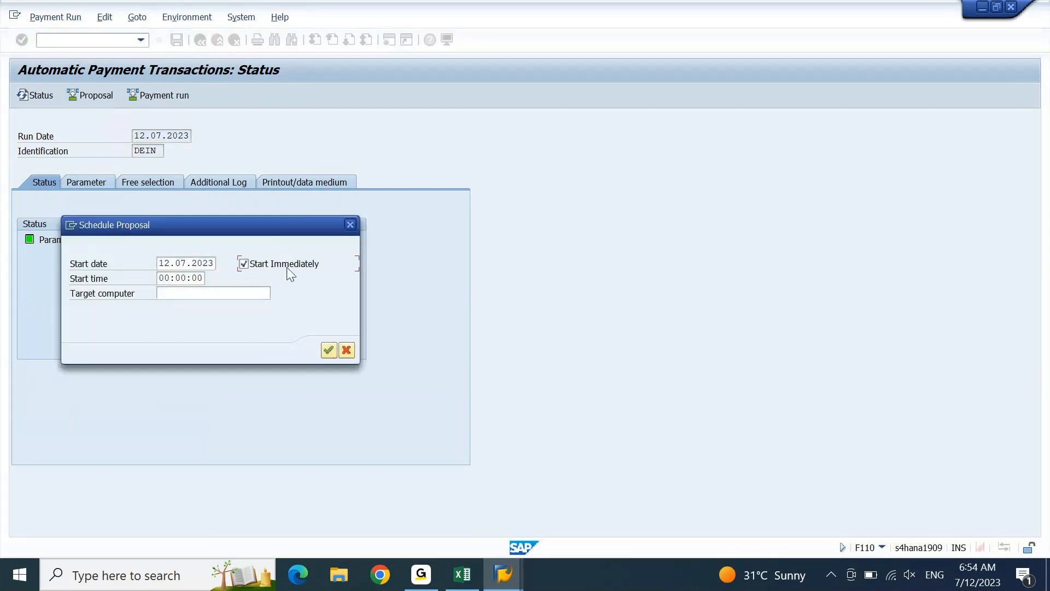
pyautogui.press('Return')
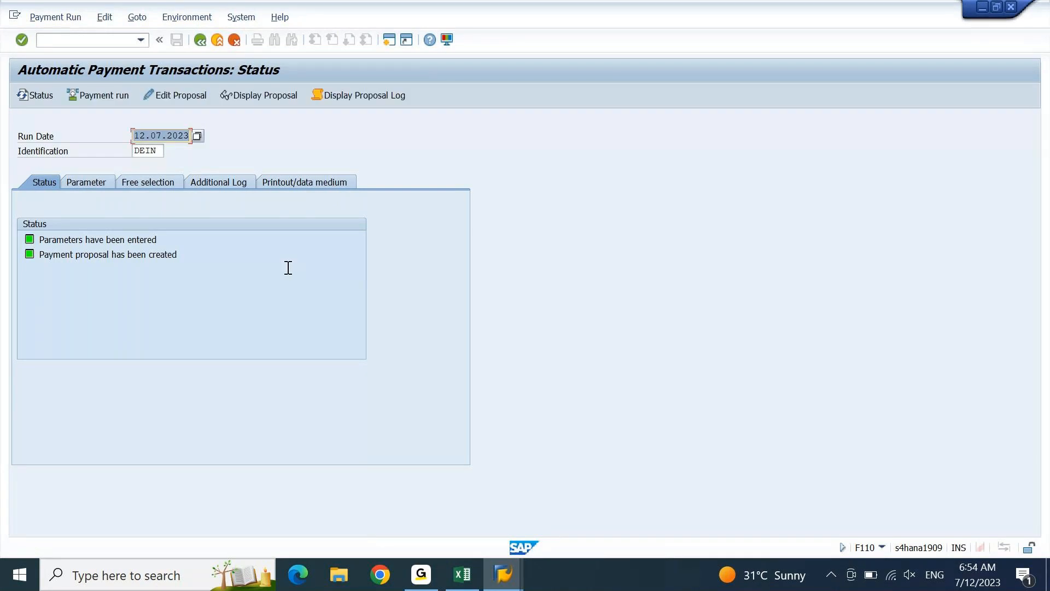
pyautogui.click(256, 95)
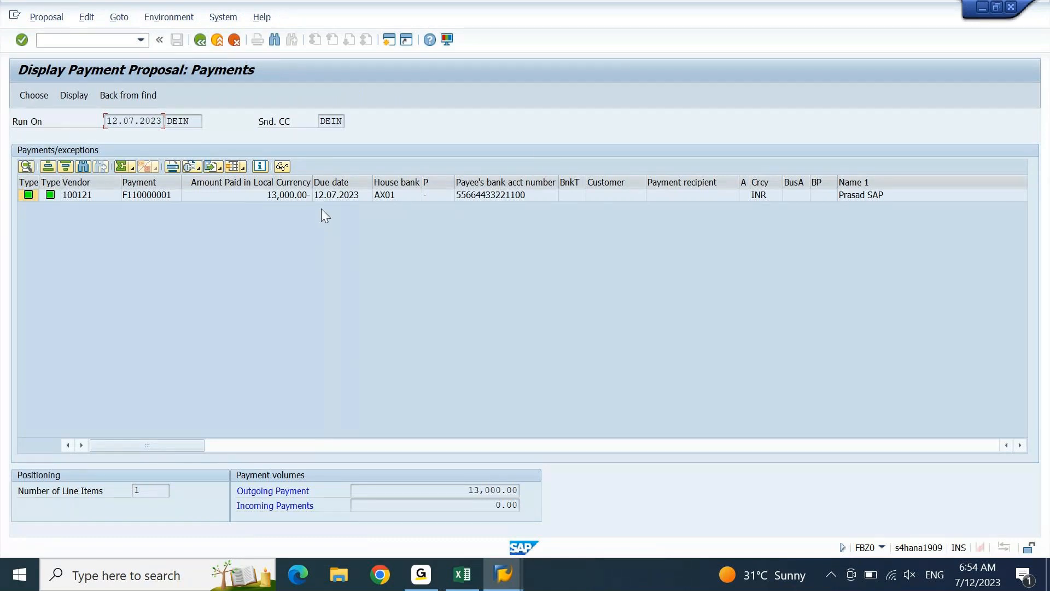
# - Inspect the 13,000.00 payment's bank account number and payee name, scrolling across columns
pyautogui.click(498, 195)
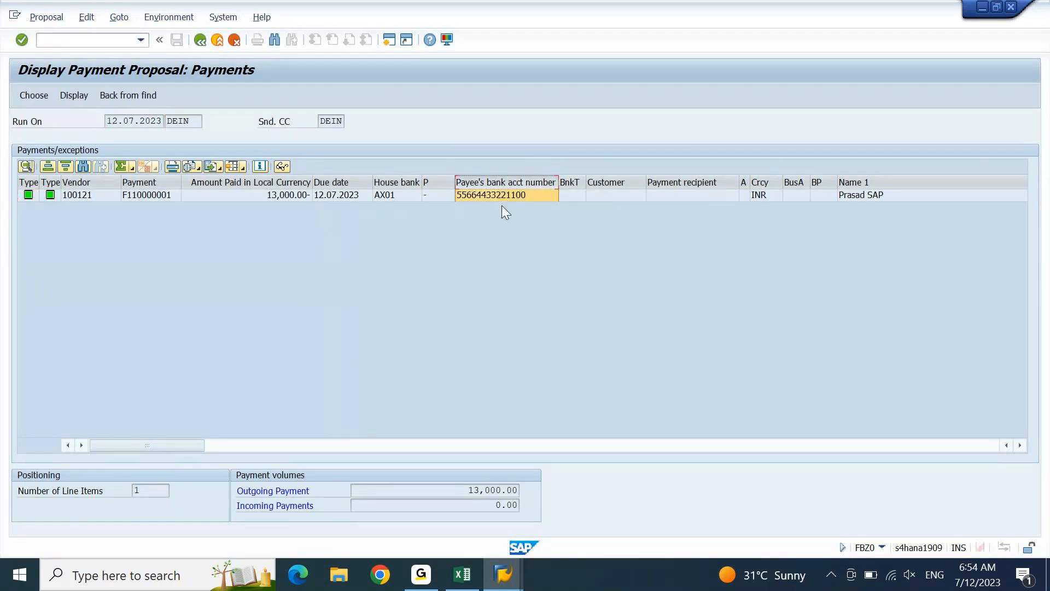
pyautogui.click(861, 182)
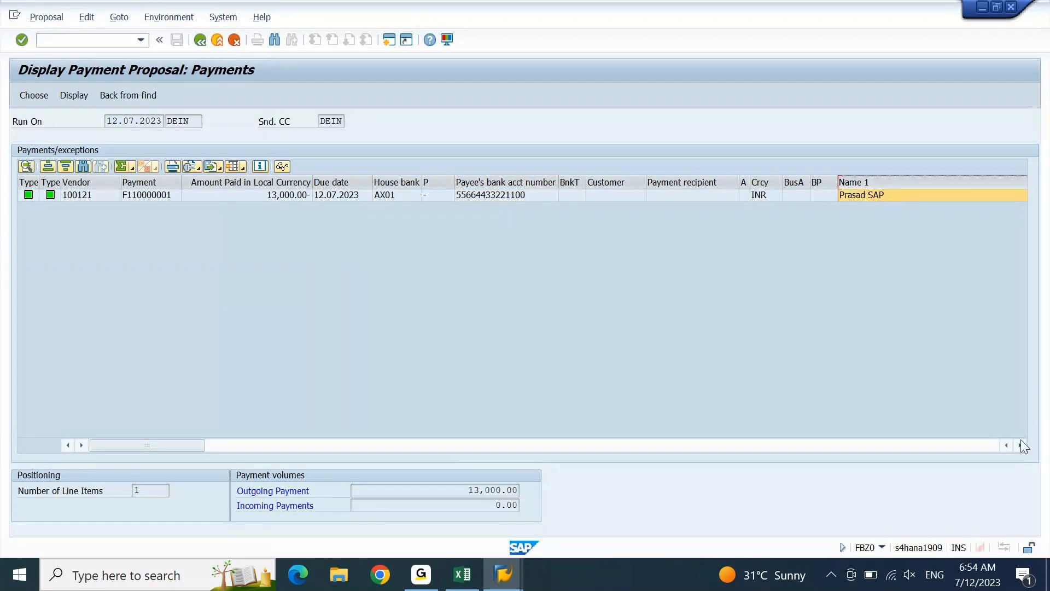
pyautogui.click(1020, 445)
pyautogui.click(1020, 444)
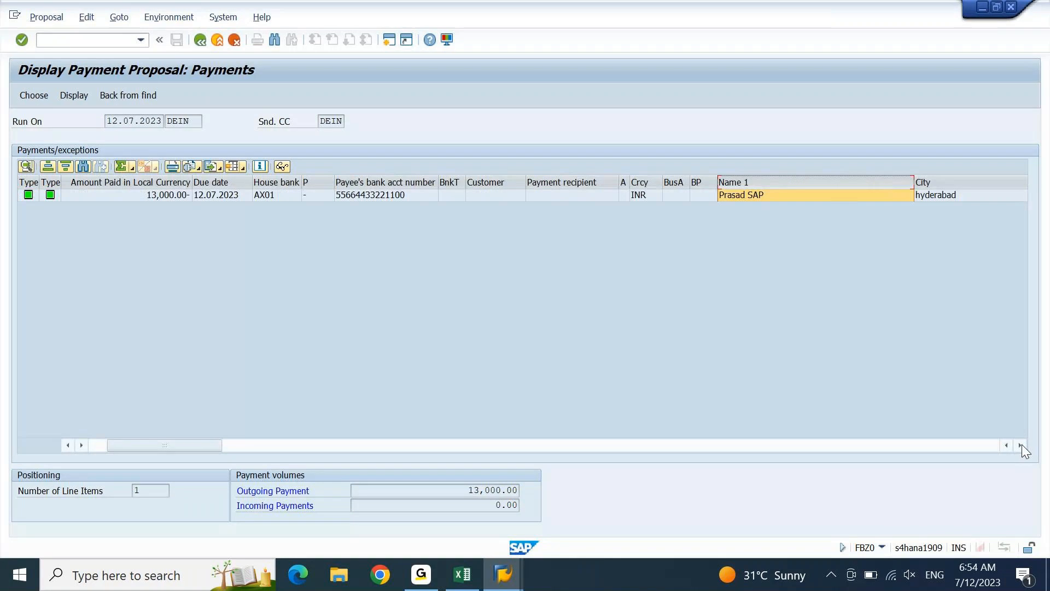
pyautogui.click(1020, 445)
pyautogui.click(1020, 445)
pyautogui.click(1020, 444)
pyautogui.click(1020, 445)
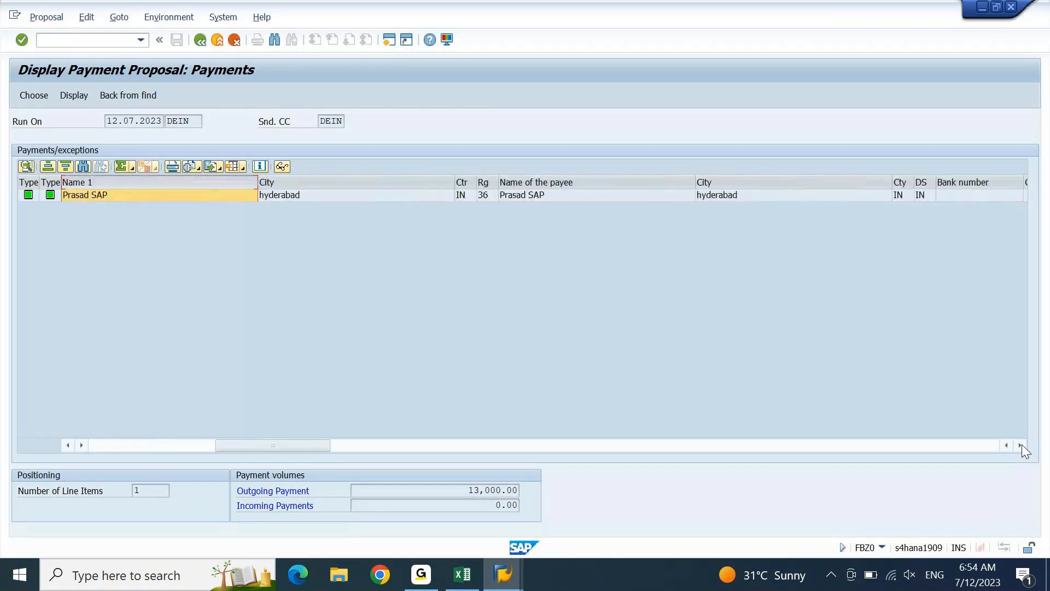
pyautogui.click(1020, 445)
pyautogui.click(1020, 445)
pyautogui.click(1020, 444)
pyautogui.click(1021, 445)
# - Check the payee's SWIFT/BIC code, then go back to the payment run status
pyautogui.click(659, 183)
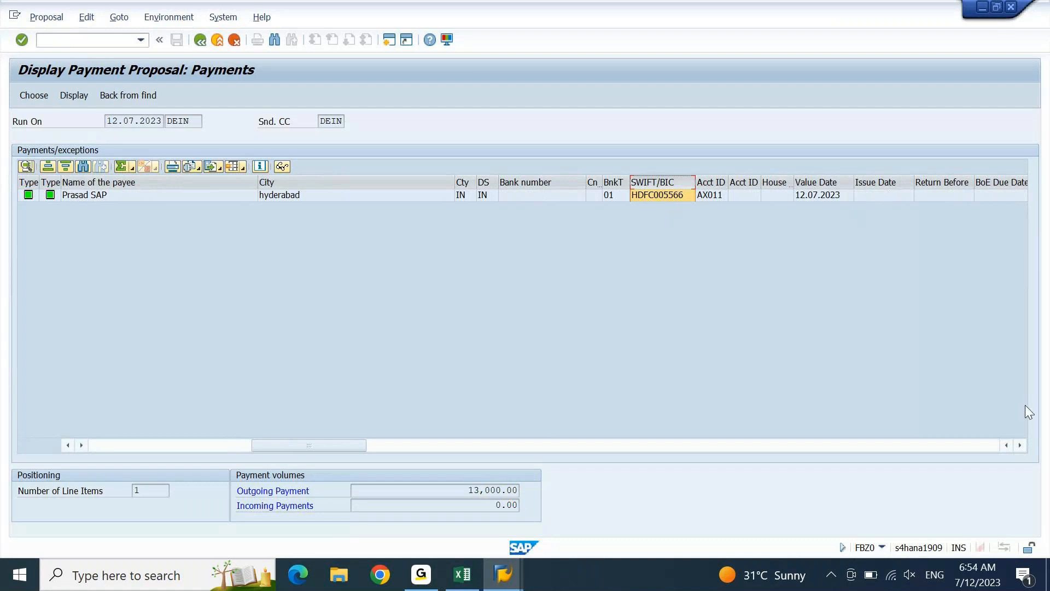
pyautogui.click(1020, 444)
pyautogui.click(1021, 445)
pyautogui.click(1021, 445)
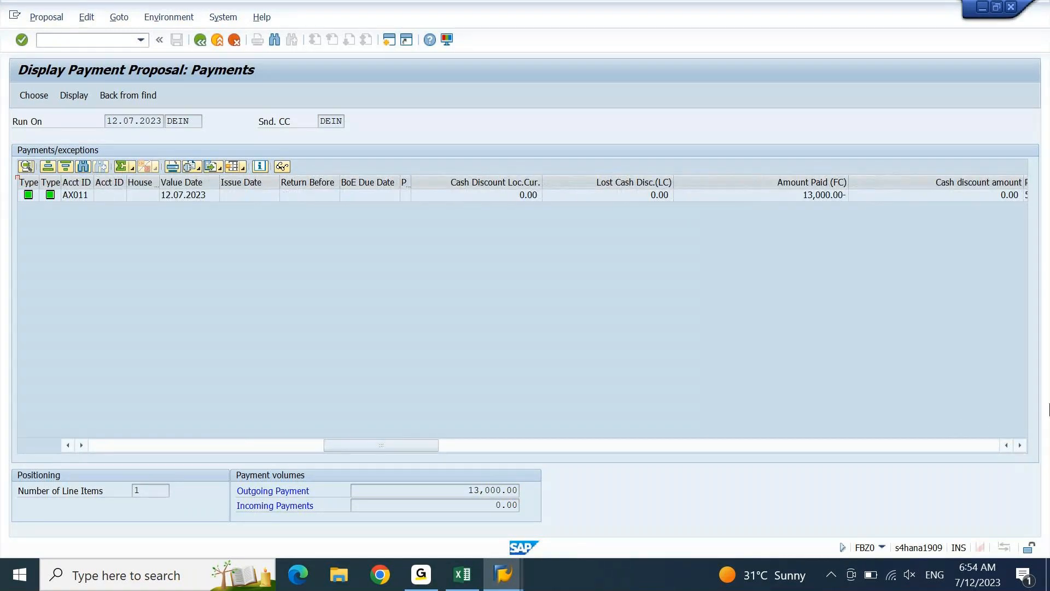
pyautogui.click(83, 444)
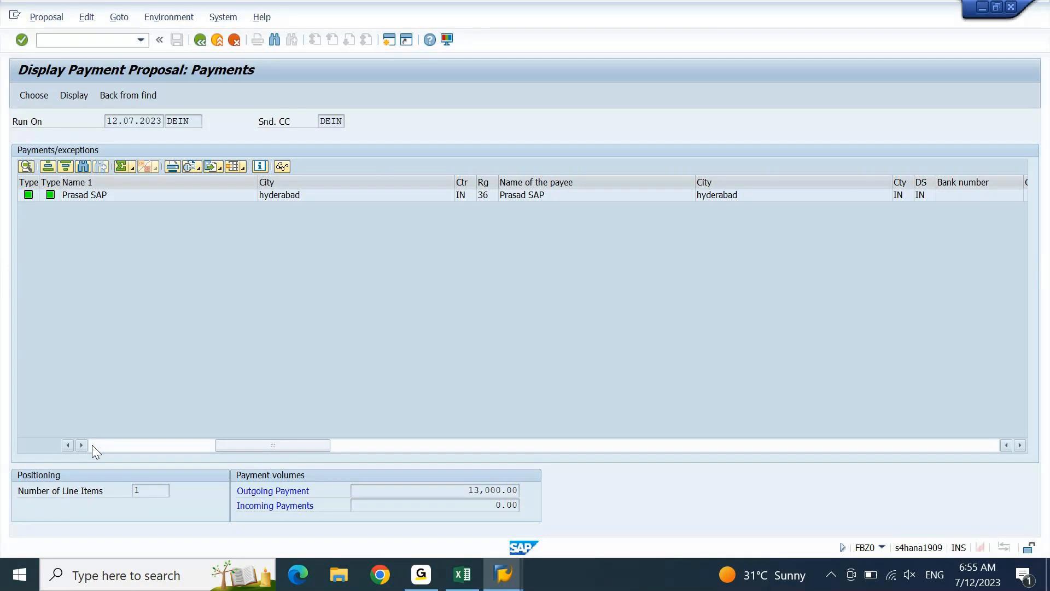
pyautogui.press('F3')
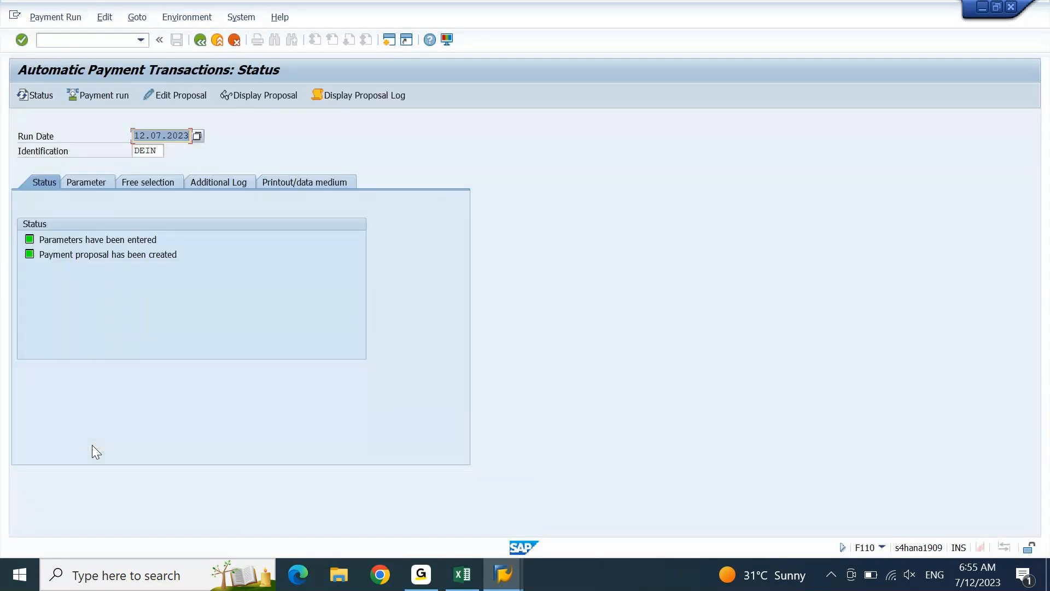
pyautogui.click(107, 95)
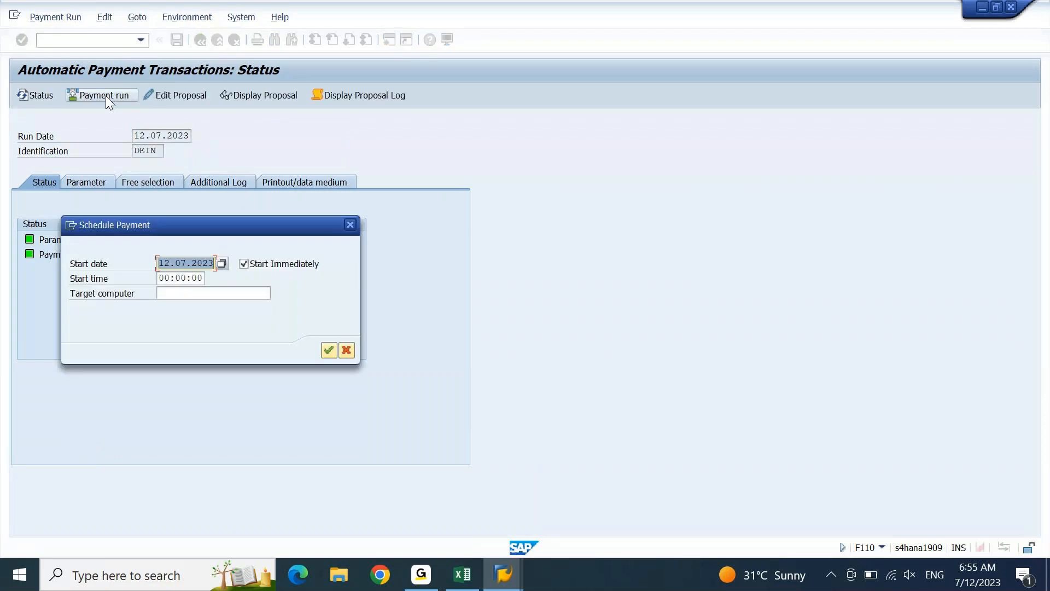
pyautogui.press('Return')
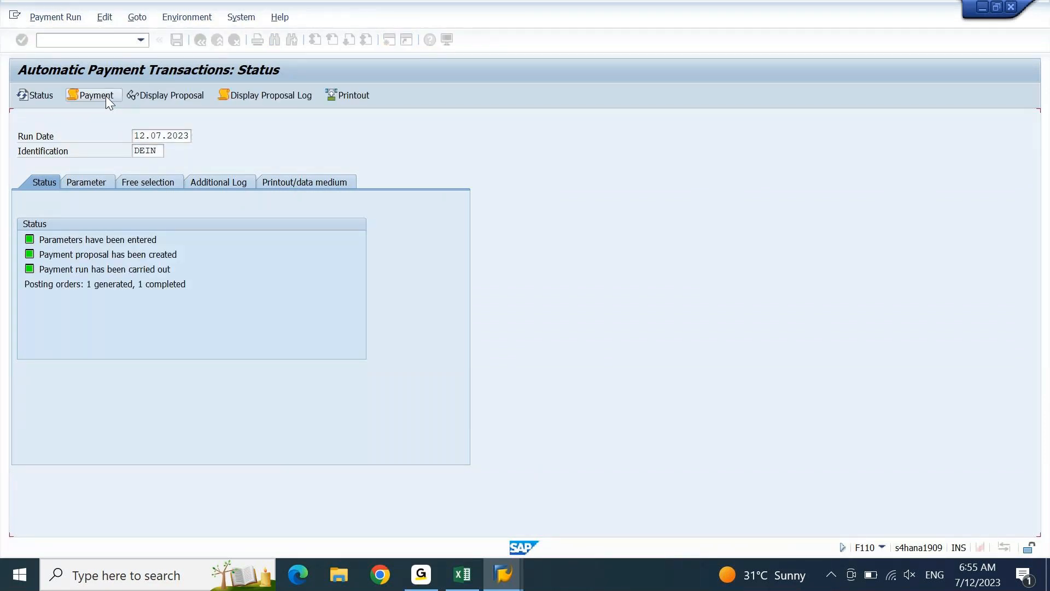
pyautogui.click(325, 182)
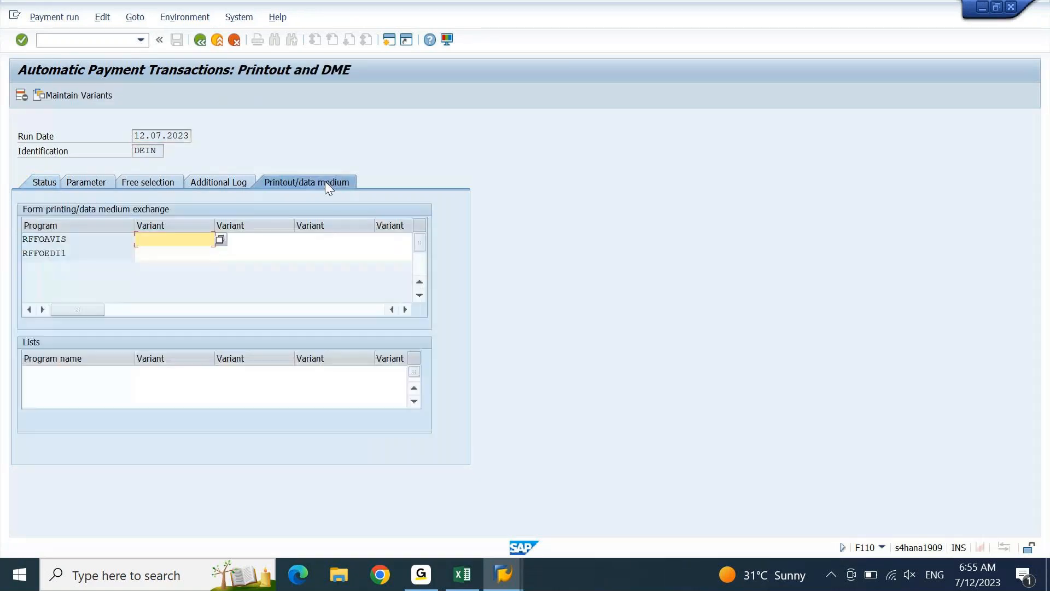
pyautogui.click(172, 255)
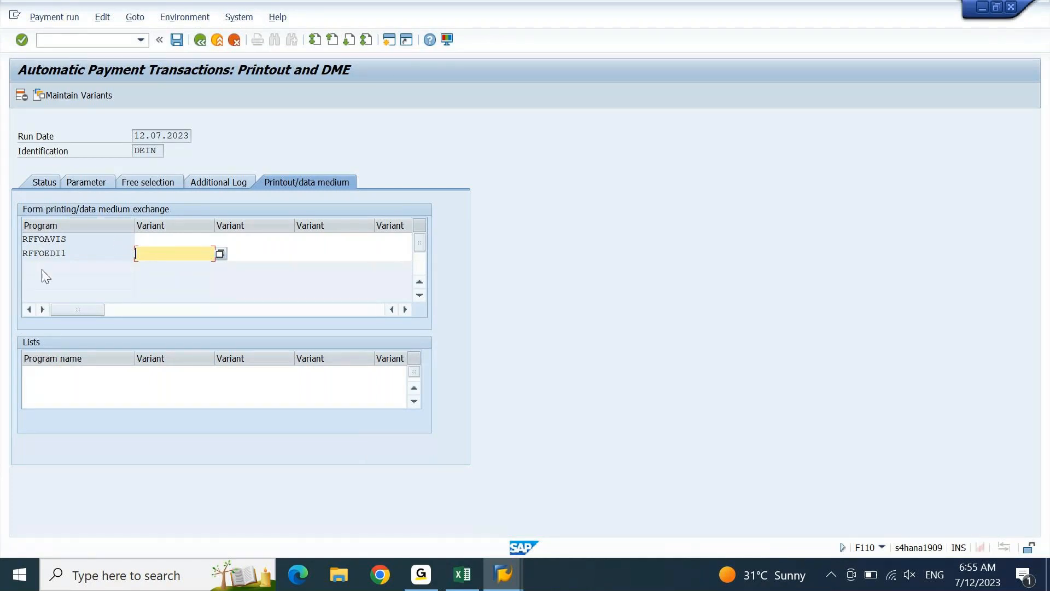
pyautogui.click(41, 182)
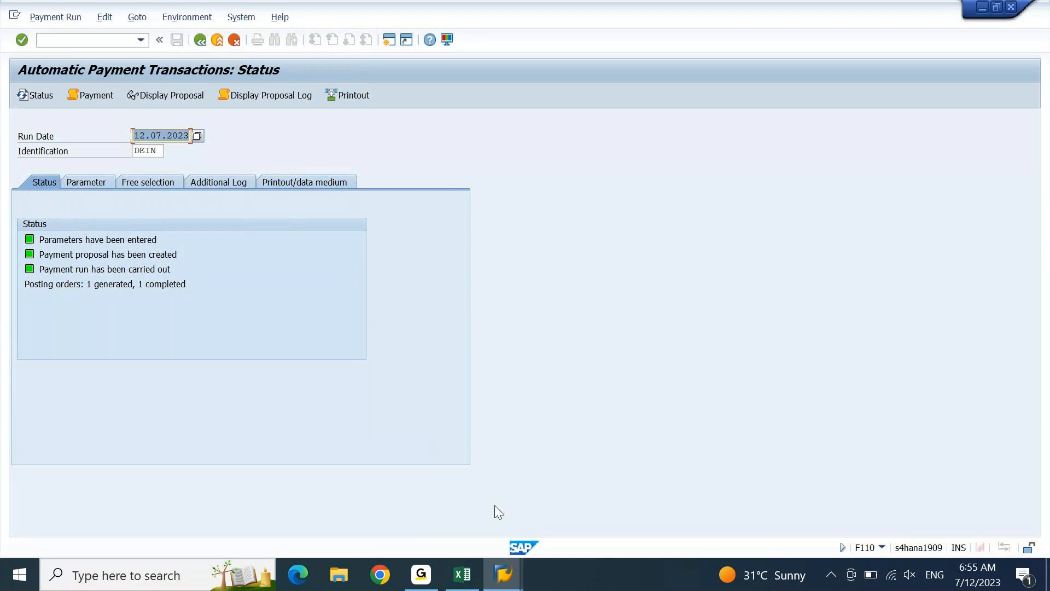
pyautogui.click(503, 575)
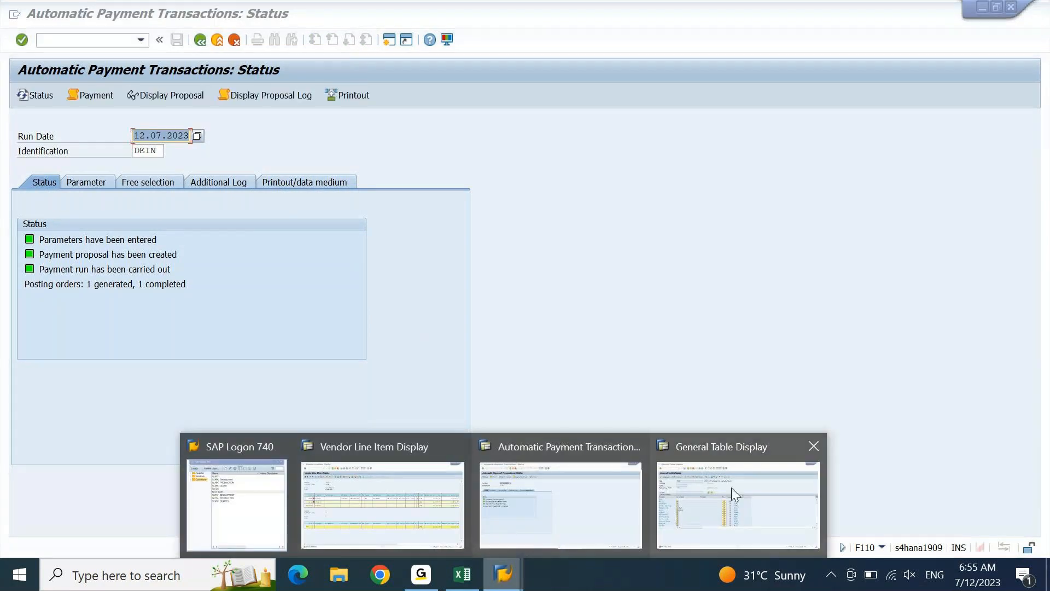
# - In SE16N, run table PAYR for company code DEIN and vendor 100121; no values returned
pyautogui.click(731, 487)
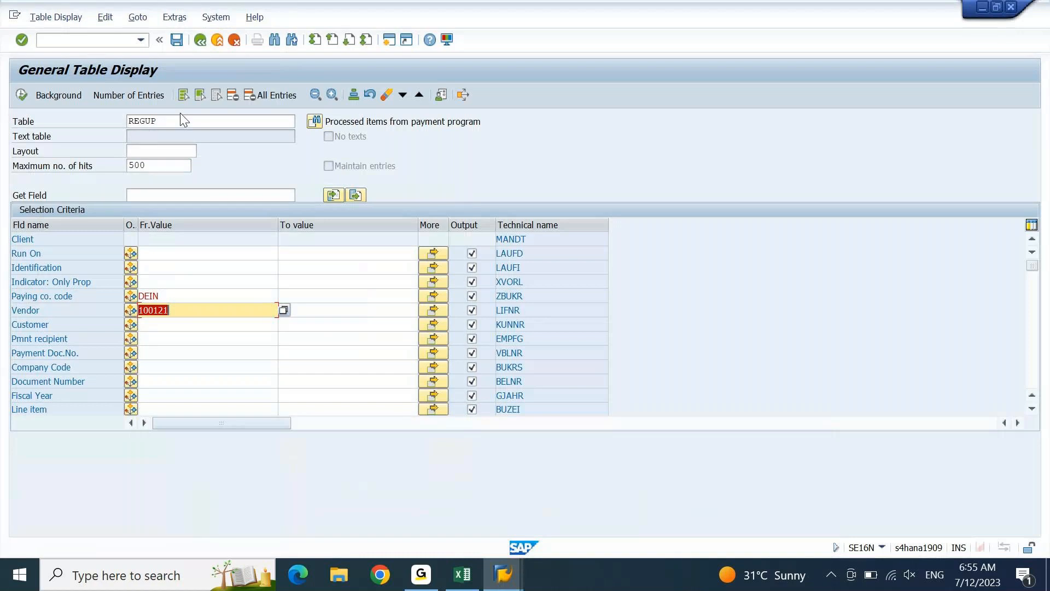
pyautogui.doubleClick(161, 123)
pyautogui.write('PAYR')
pyautogui.press('Return')
pyautogui.write('DEIN')
pyautogui.press('Tab')
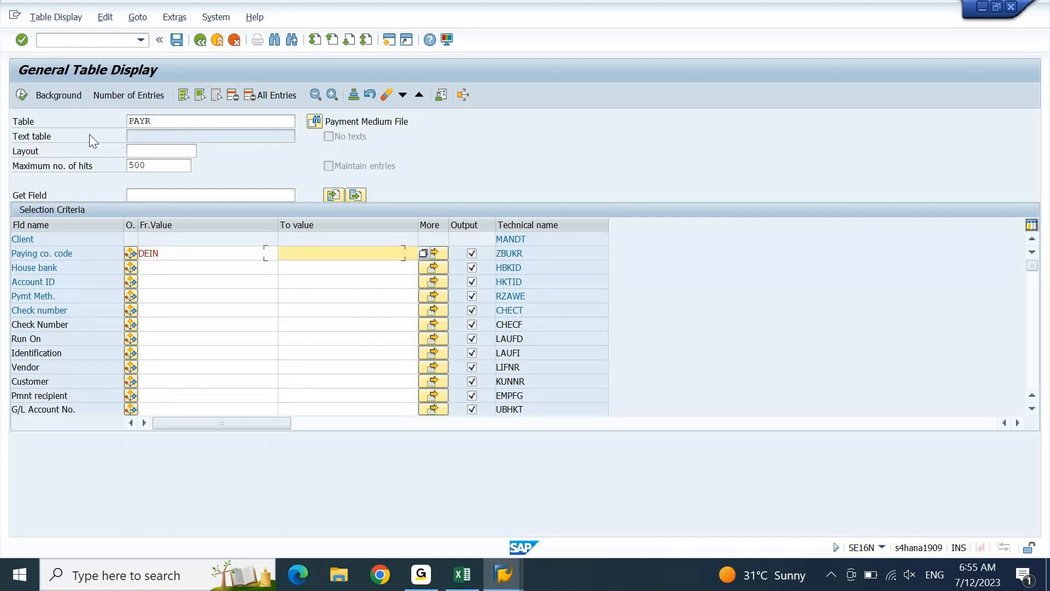
pyautogui.press('Down')
pyautogui.press('Down')
pyautogui.press('Down')
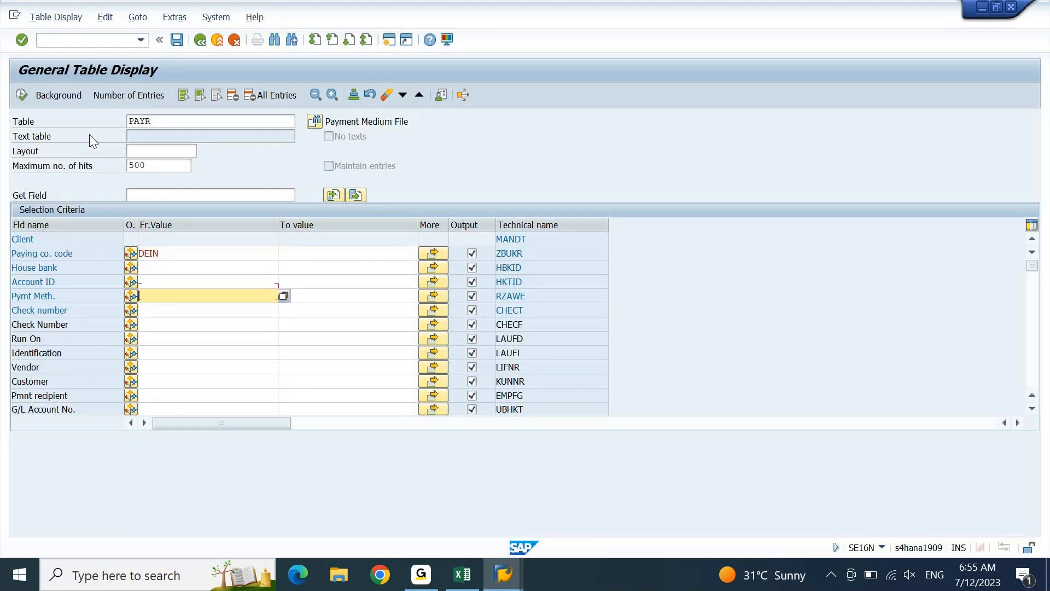
pyautogui.press('Down')
pyautogui.press('Down')
pyautogui.press('Down')
pyautogui.press('Down')
pyautogui.press('Down')
pyautogui.write('1001')
pyautogui.press('Return')
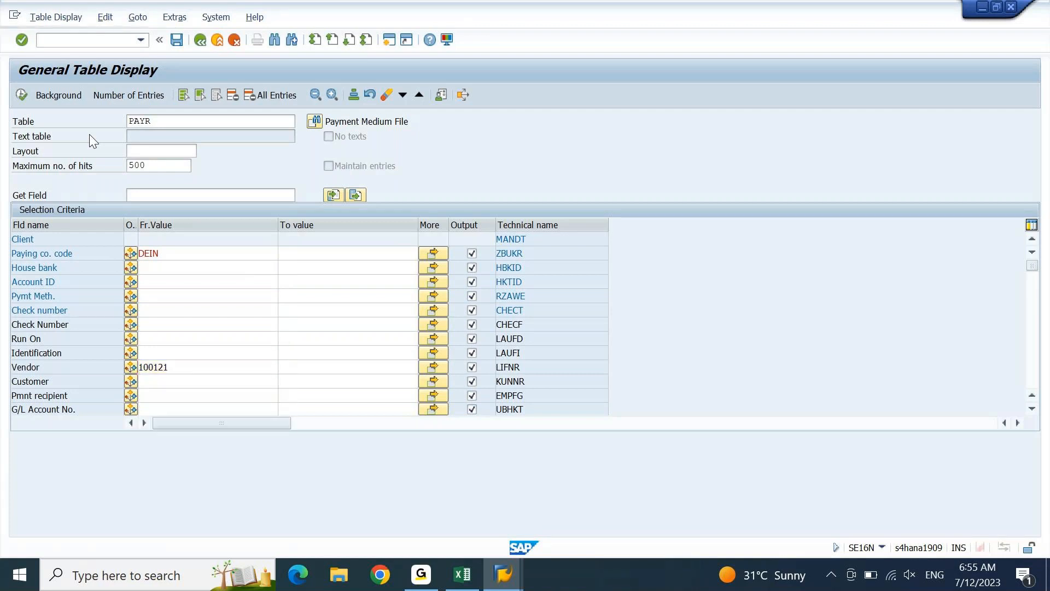
pyautogui.click(22, 95)
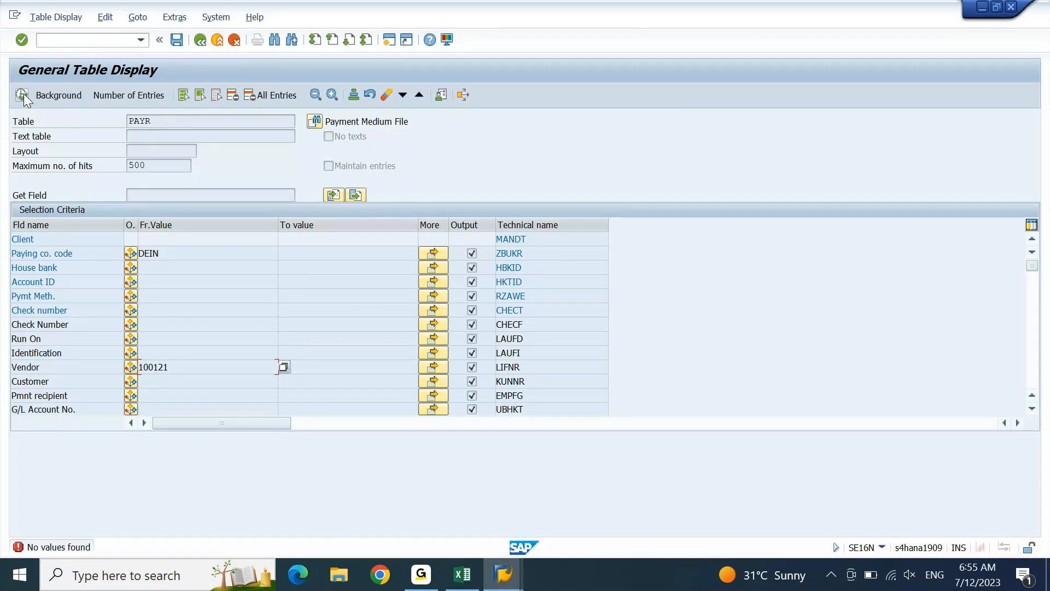
pyautogui.press('Return')
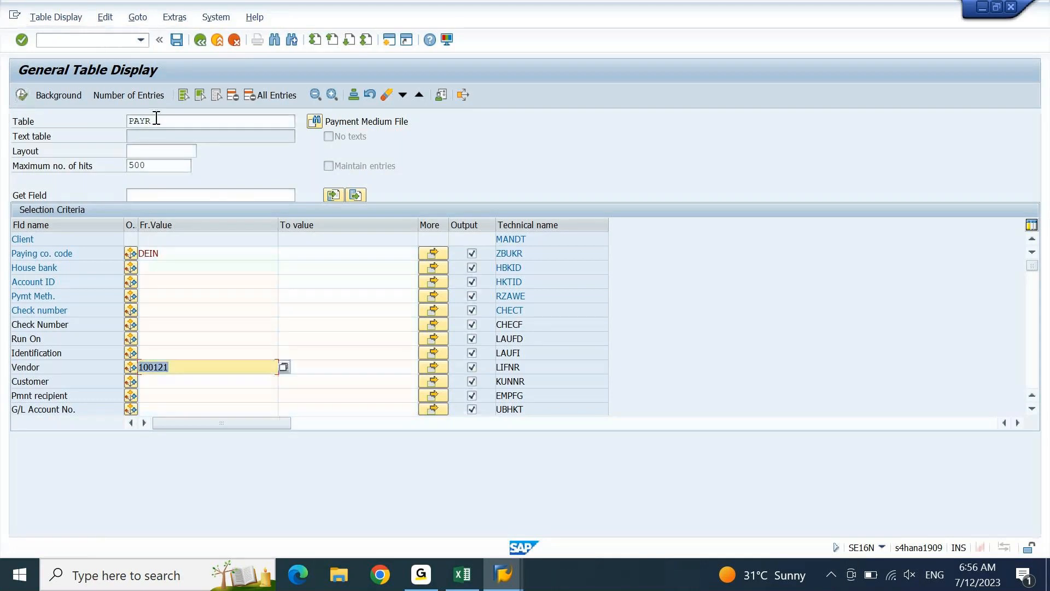
# - Replace the table with REGUH and execute it for company code DEIN and vendor 100121
pyautogui.doubleClick(157, 119)
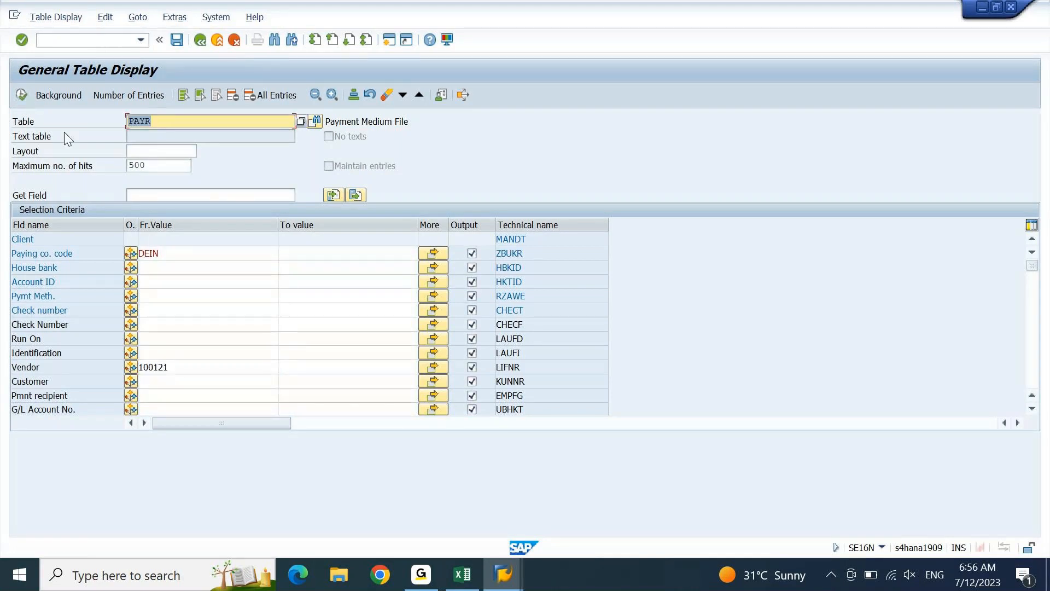
pyautogui.write('REGUH')
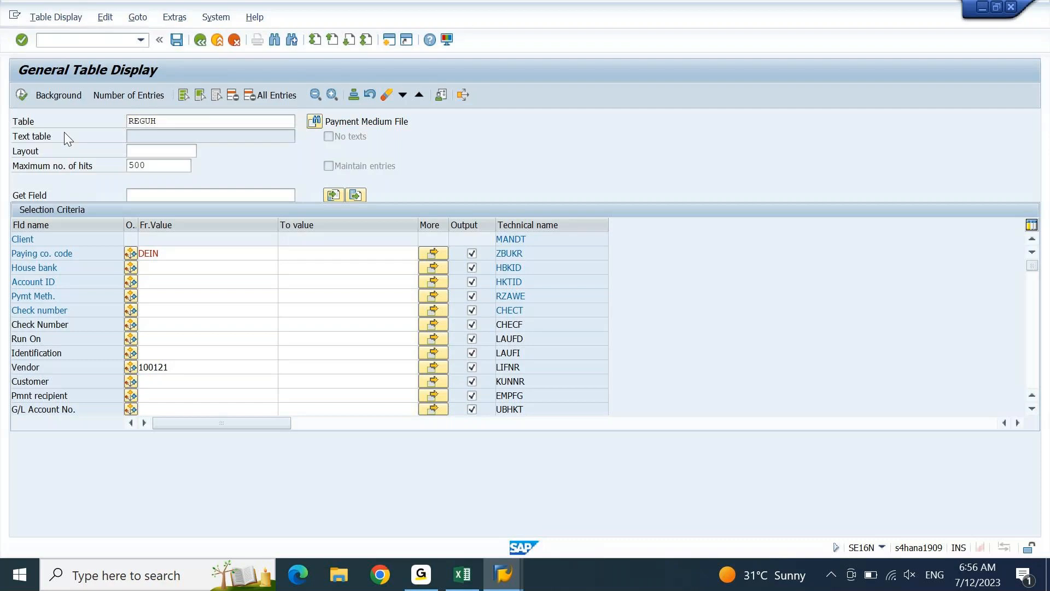
pyautogui.press('Return')
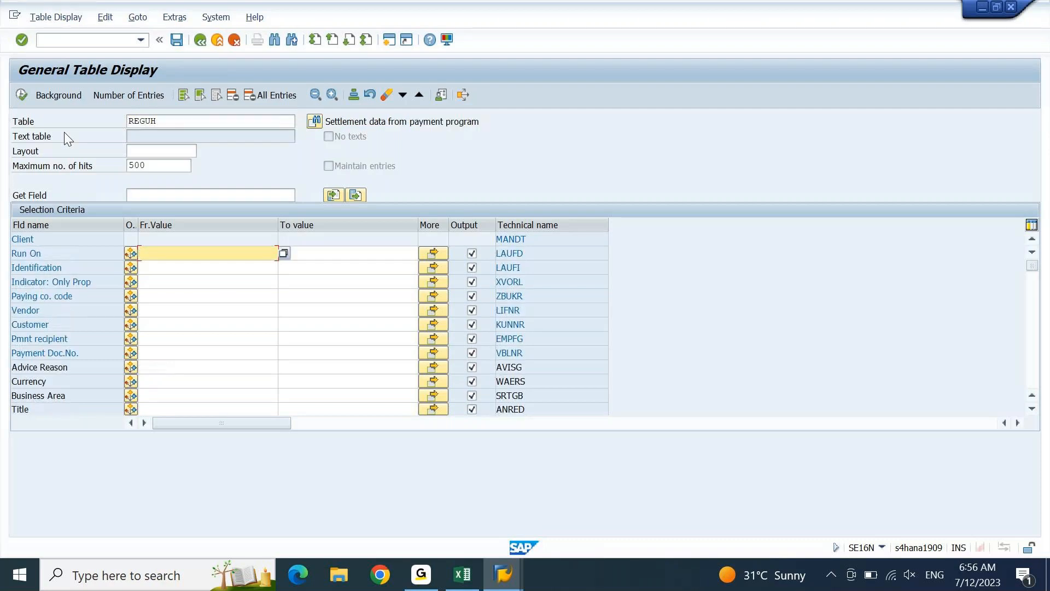
pyautogui.press('Down')
pyautogui.press('Down')
pyautogui.press('Down')
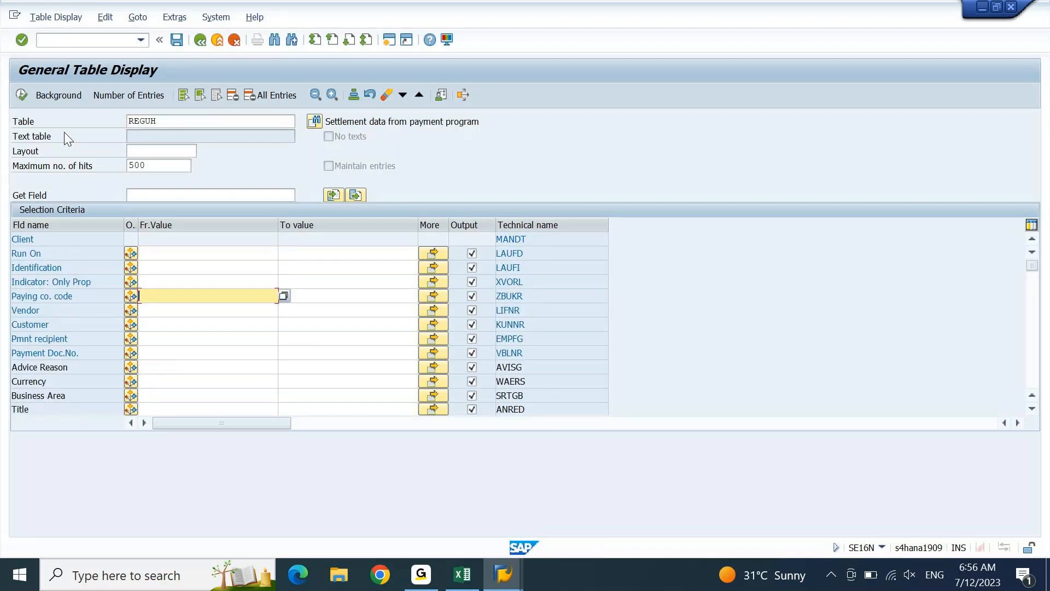
pyautogui.write('dein')
pyautogui.press('Down')
pyautogui.press('Down')
pyautogui.press('Down')
pyautogui.press('Down')
pyautogui.press('Down')
pyautogui.press('Up')
pyautogui.press('Up')
pyautogui.press('Up')
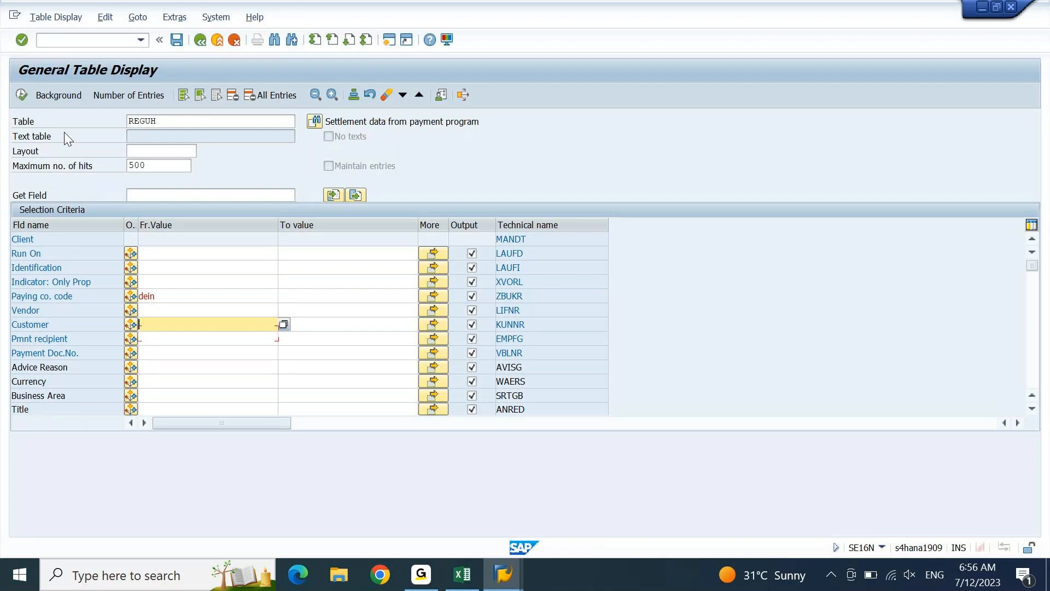
pyautogui.press('Up')
pyautogui.press('BackSpace')
pyautogui.press('Down')
pyautogui.press('Down')
pyautogui.press('Return')
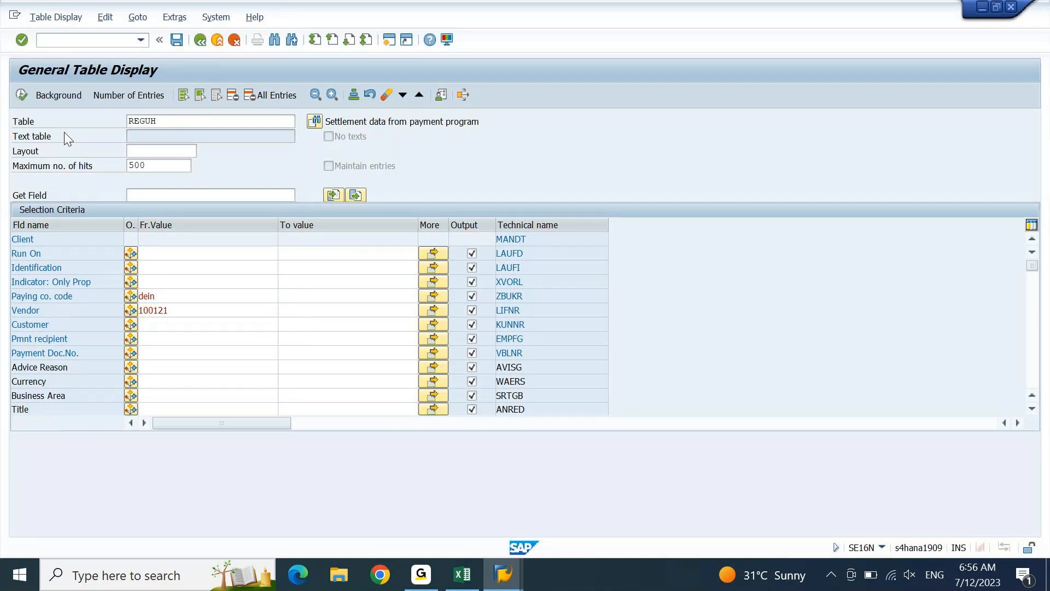
pyautogui.click(22, 94)
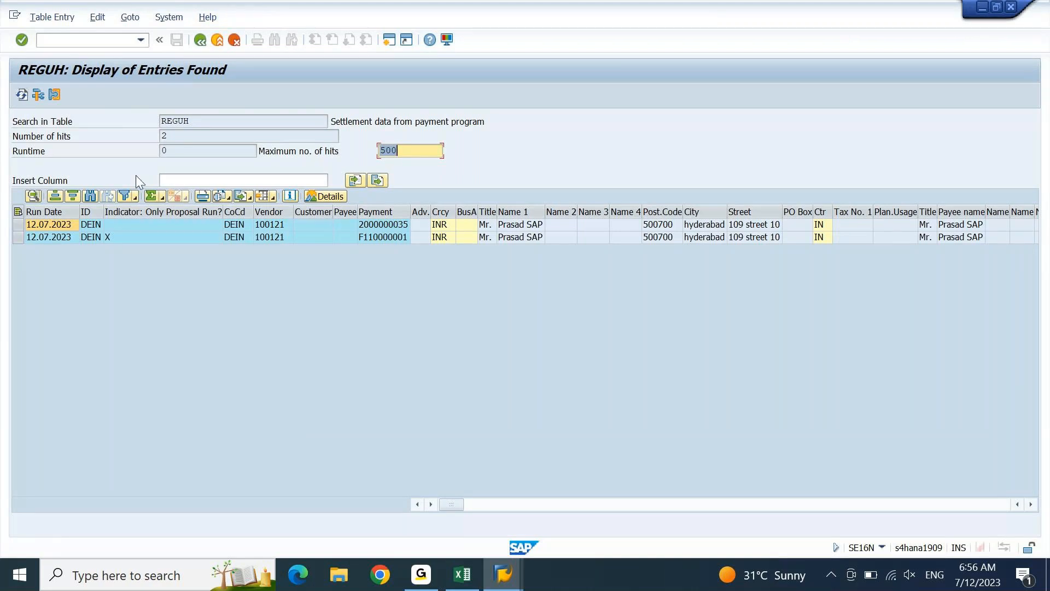
pyautogui.click(156, 230)
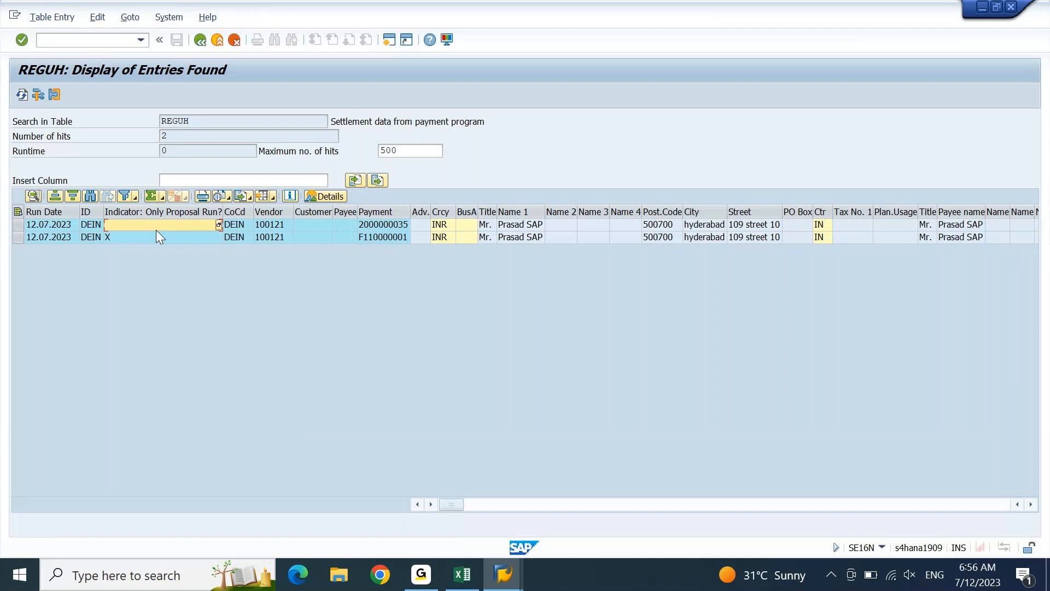
pyautogui.click(139, 238)
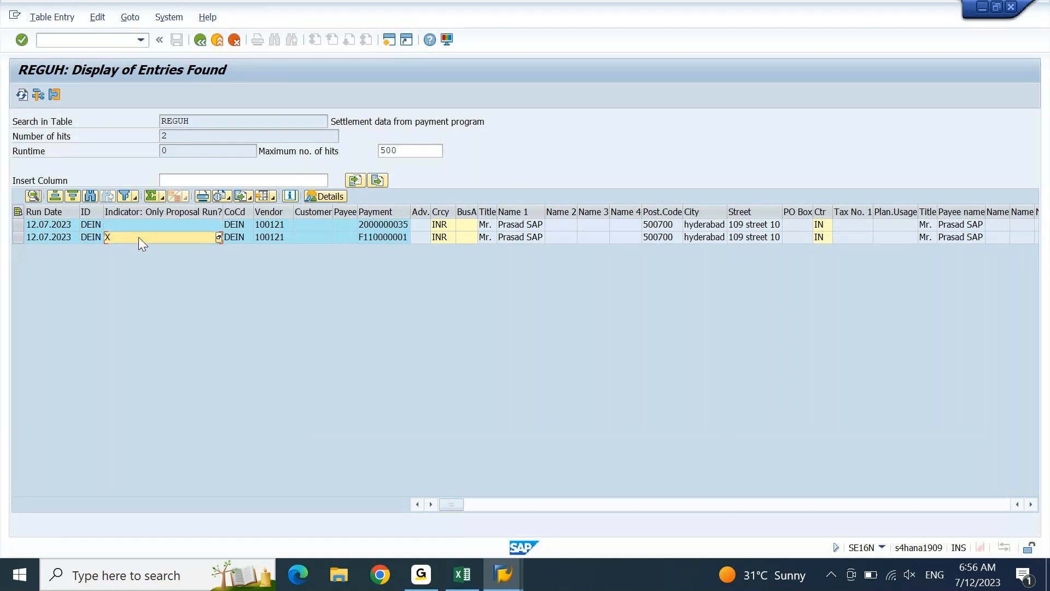
pyautogui.click(20, 237)
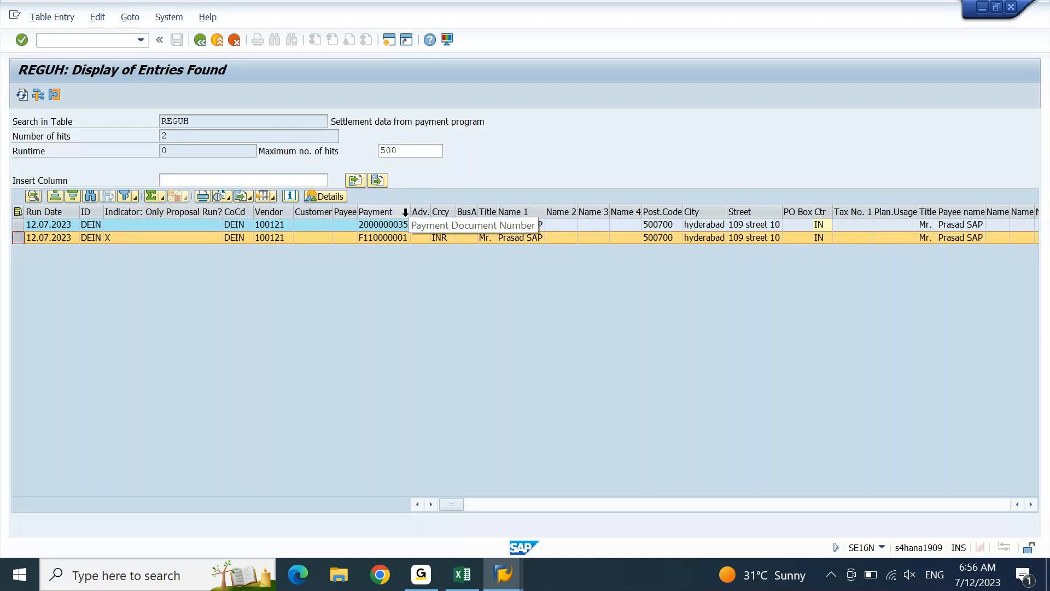
pyautogui.doubleClick(410, 212)
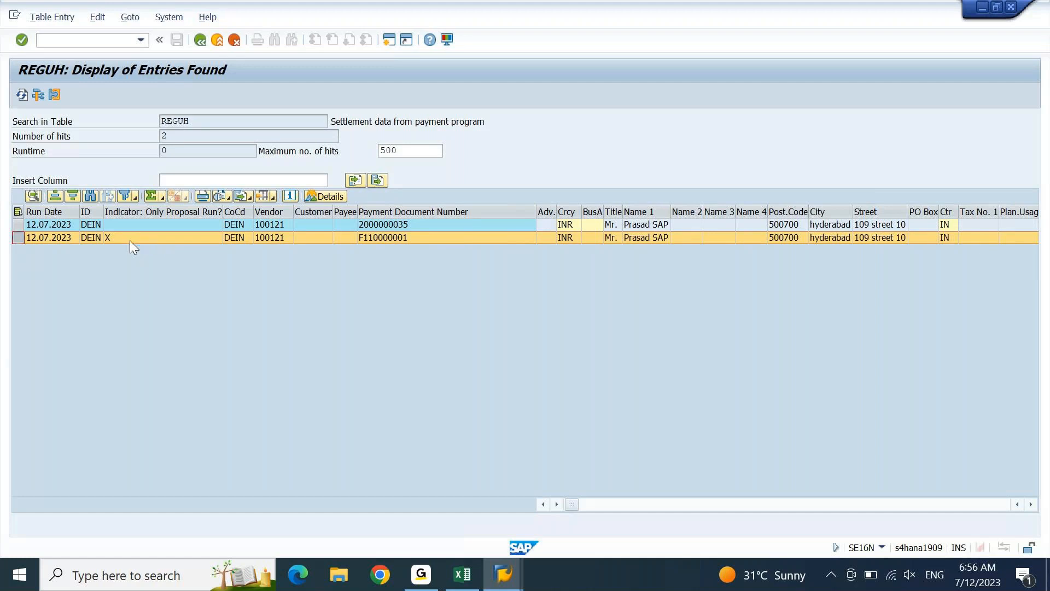
pyautogui.click(419, 242)
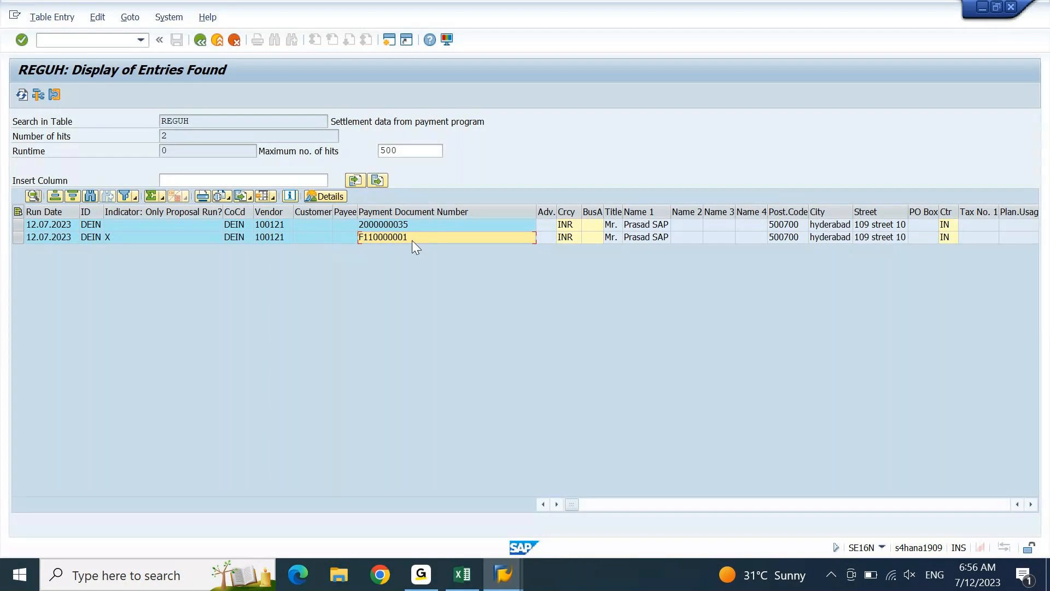
pyautogui.click(21, 225)
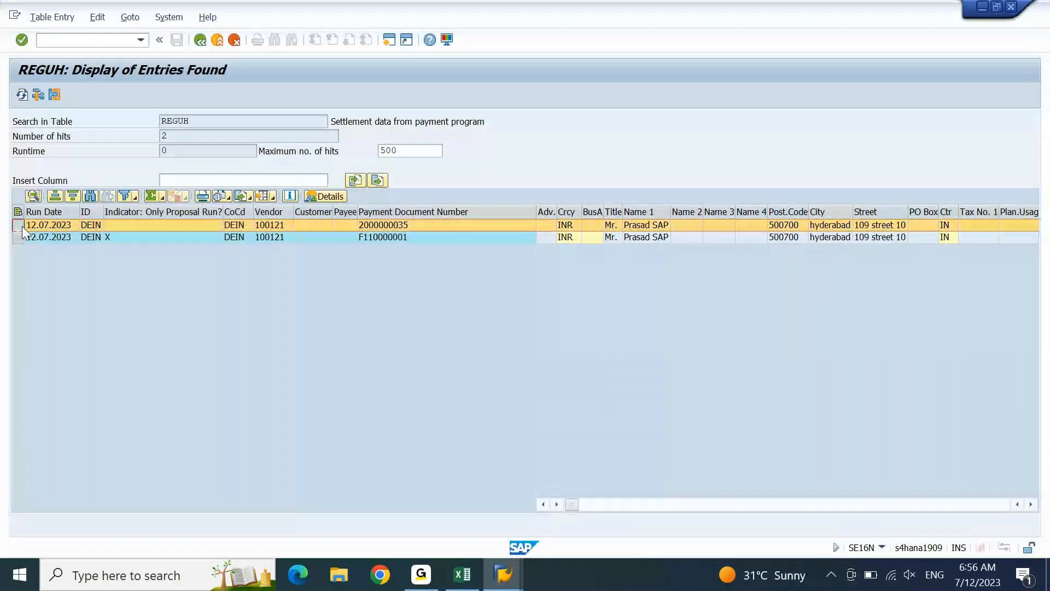
# - Scroll the REGUH entries across the payee name, SWIFT/BIC, TrgtSG/L, house bank and account number columns
pyautogui.press('Right')
pyautogui.press('Right')
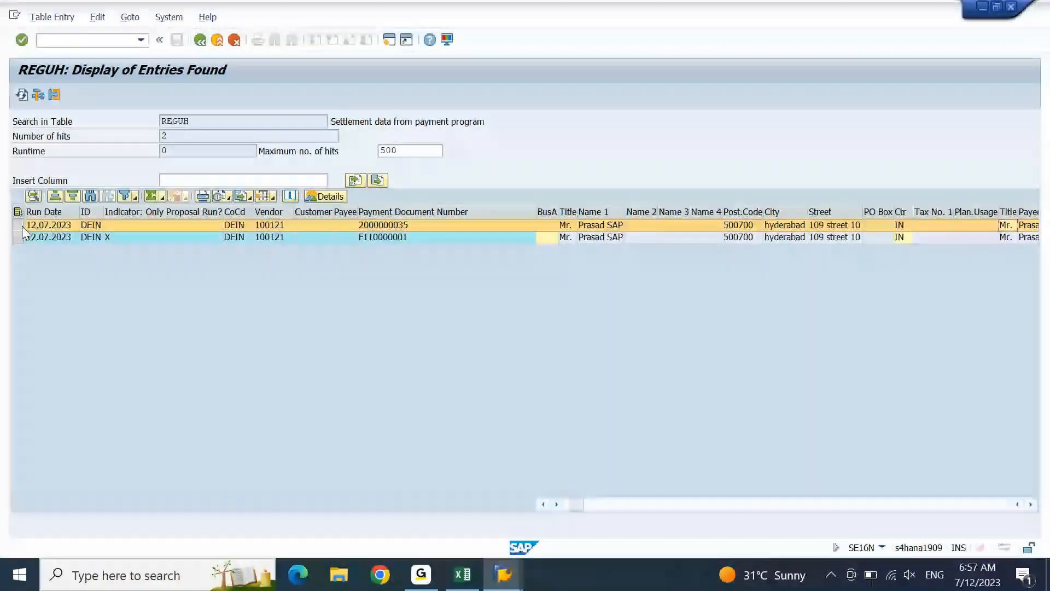
pyautogui.press('Right')
pyautogui.press('Right')
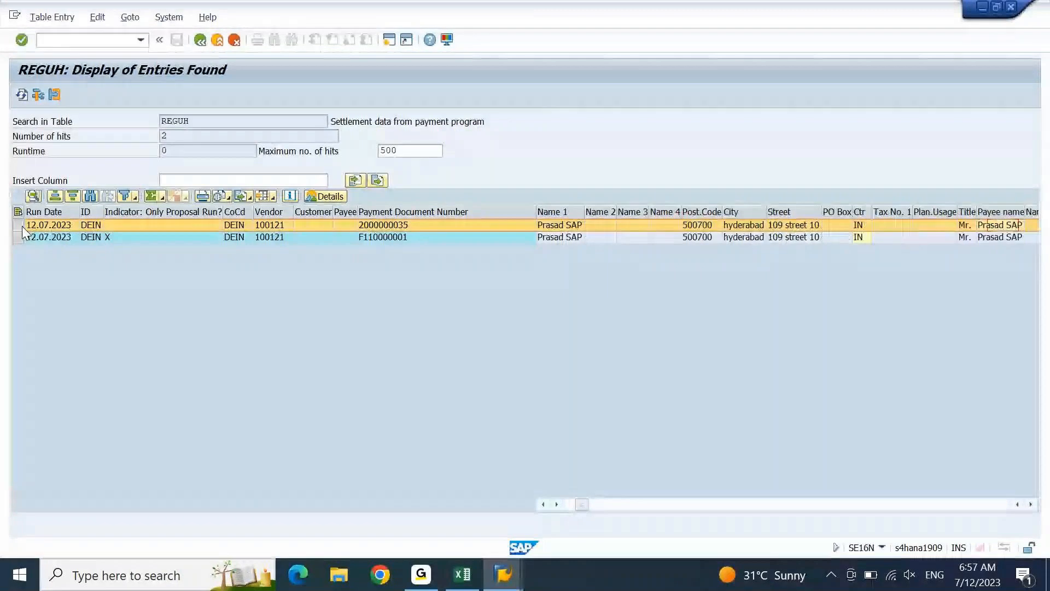
pyautogui.press('Right')
pyautogui.press('Right')
pyautogui.press('Right')
pyautogui.press('Right')
pyautogui.press('Right')
pyautogui.press('Right')
pyautogui.press('Right')
pyautogui.press('Right')
pyautogui.press('Right')
pyautogui.press('Right')
pyautogui.press('Right')
pyautogui.press('Right')
pyautogui.press('Right')
pyautogui.press('Right')
pyautogui.press('Right')
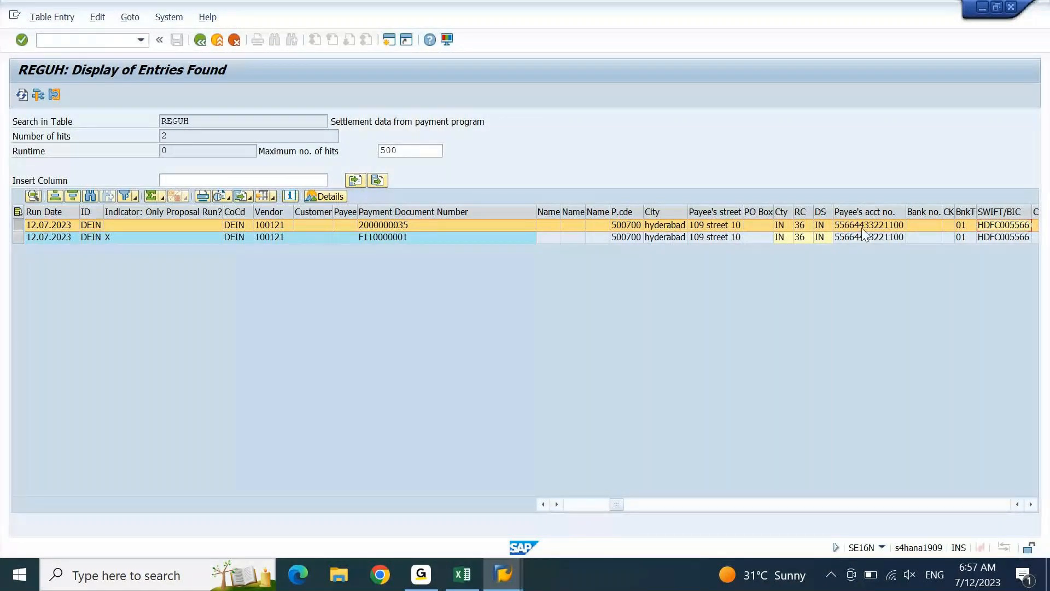
pyautogui.press('Right')
pyautogui.press('Right')
pyautogui.press('Right')
pyautogui.press('Right')
pyautogui.press('Right')
pyautogui.press('Right')
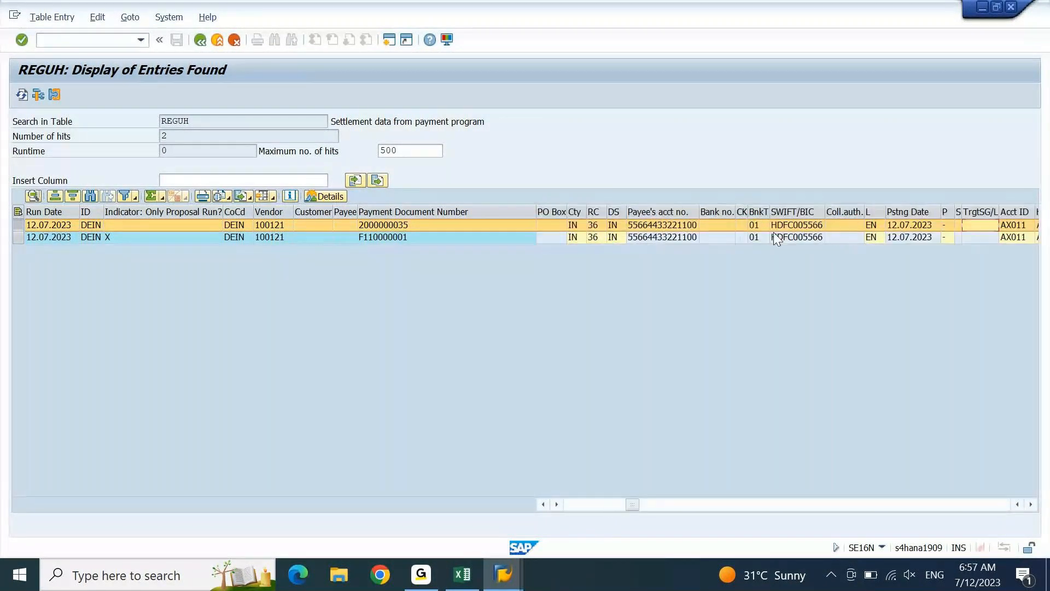
pyautogui.press('Right')
pyautogui.press('Right')
pyautogui.press('Right')
pyautogui.press('Right')
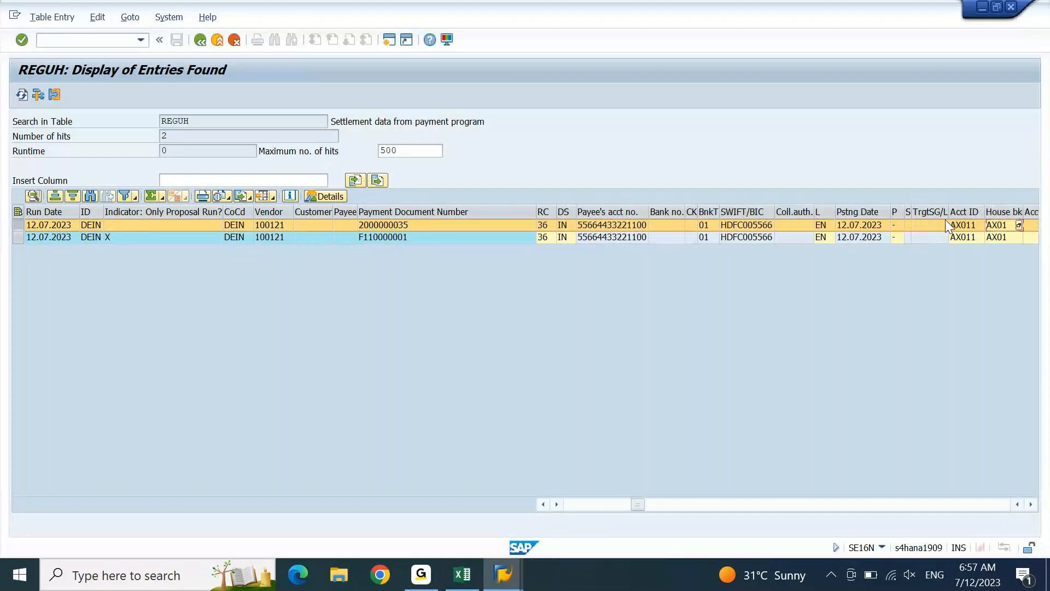
pyautogui.press('Right')
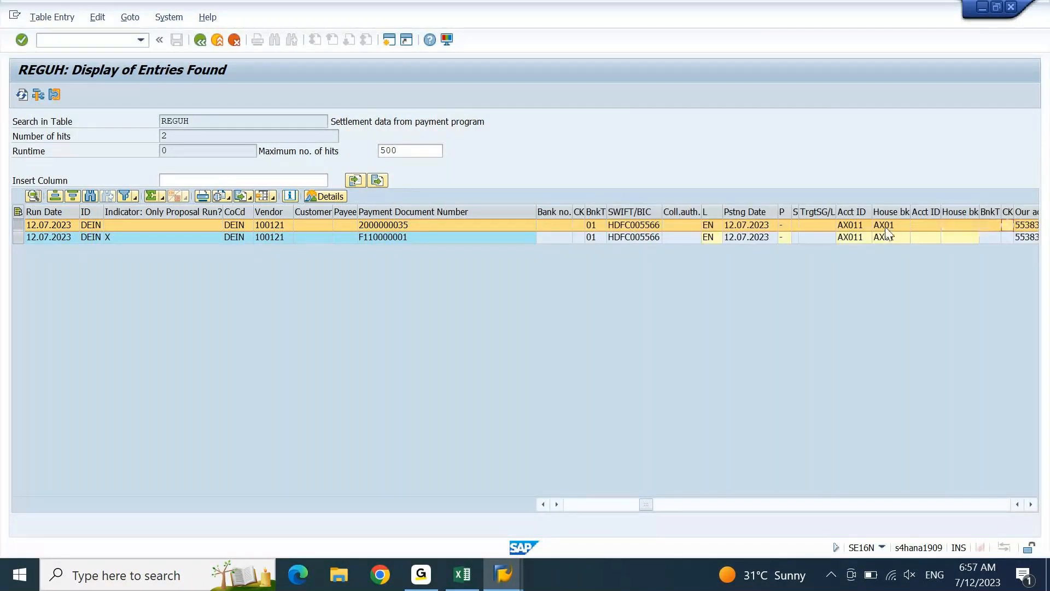
pyautogui.press('Right')
pyautogui.press('Right')
pyautogui.press('Right')
pyautogui.press('Right')
pyautogui.press('Right')
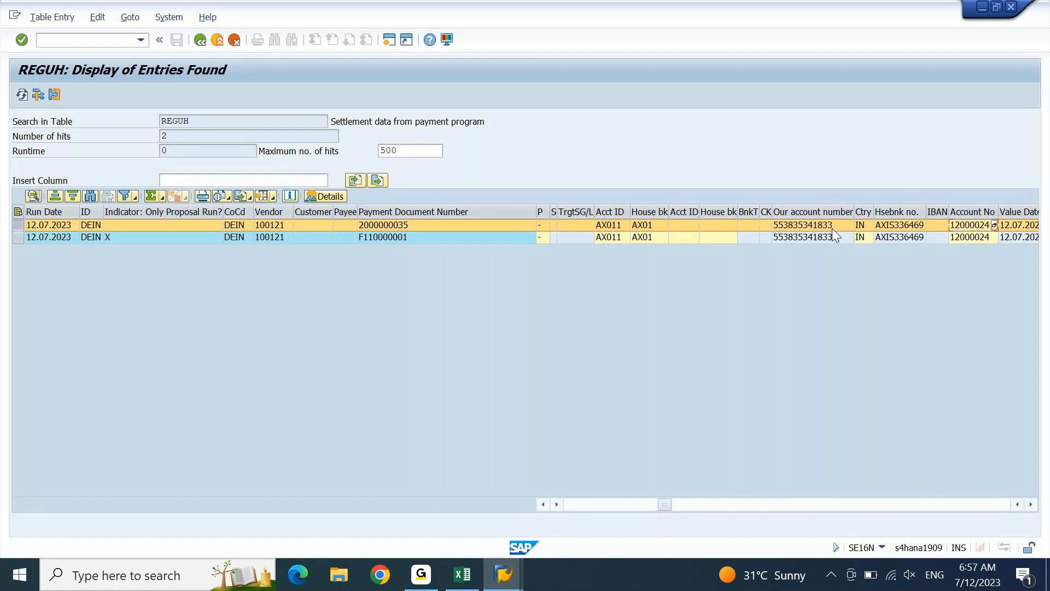
# - Check the first entry's IBAN and remaining format columns, then return to the REGUH selection screen
pyautogui.press('Left')
pyautogui.press('Left')
pyautogui.press('Left')
pyautogui.press('Left')
pyautogui.press('Left')
pyautogui.press('Left')
pyautogui.press('Left')
pyautogui.press('Left')
pyautogui.press('Left')
pyautogui.press('Left')
pyautogui.press('Left')
pyautogui.press('Left')
pyautogui.press('Left')
pyautogui.press('Left')
pyautogui.press('Left')
pyautogui.press('Left')
pyautogui.press('Left')
pyautogui.press('Left')
pyautogui.press('Left')
pyautogui.press('Left')
pyautogui.press('Left')
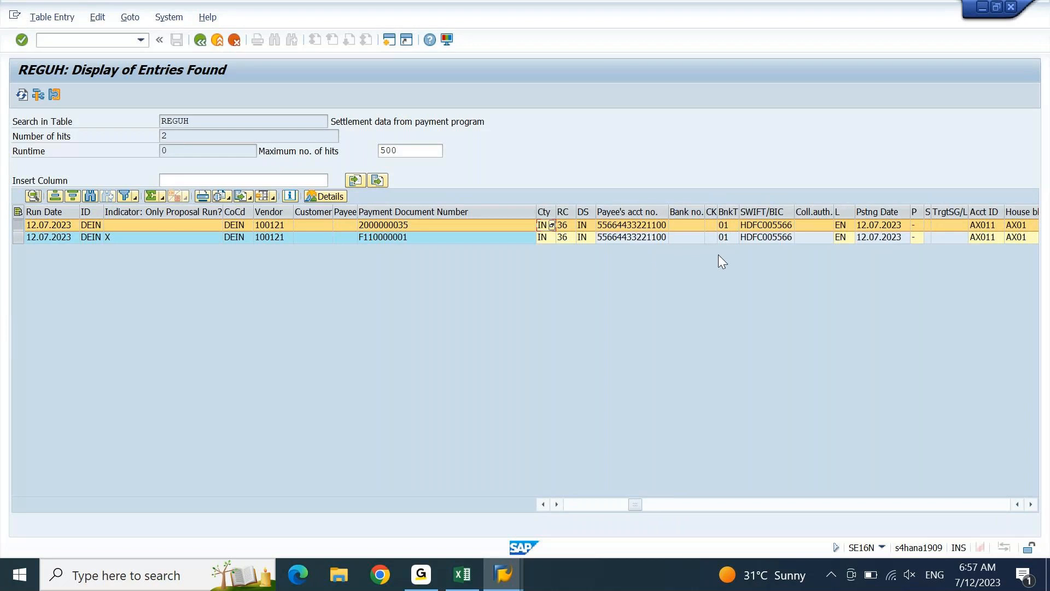
pyautogui.press('Right')
pyautogui.press('Right')
pyautogui.press('Right')
pyautogui.press('Right')
pyautogui.press('Right')
pyautogui.press('Right')
pyautogui.press('Right')
pyautogui.press('Right')
pyautogui.press('Right')
pyautogui.press('Right')
pyautogui.press('Right')
pyautogui.press('Right')
pyautogui.press('Right')
pyautogui.press('Right')
pyautogui.press('Right')
pyautogui.press('Right')
pyautogui.press('Right')
pyautogui.press('Right')
pyautogui.press('Right')
pyautogui.press('Right')
pyautogui.press('Right')
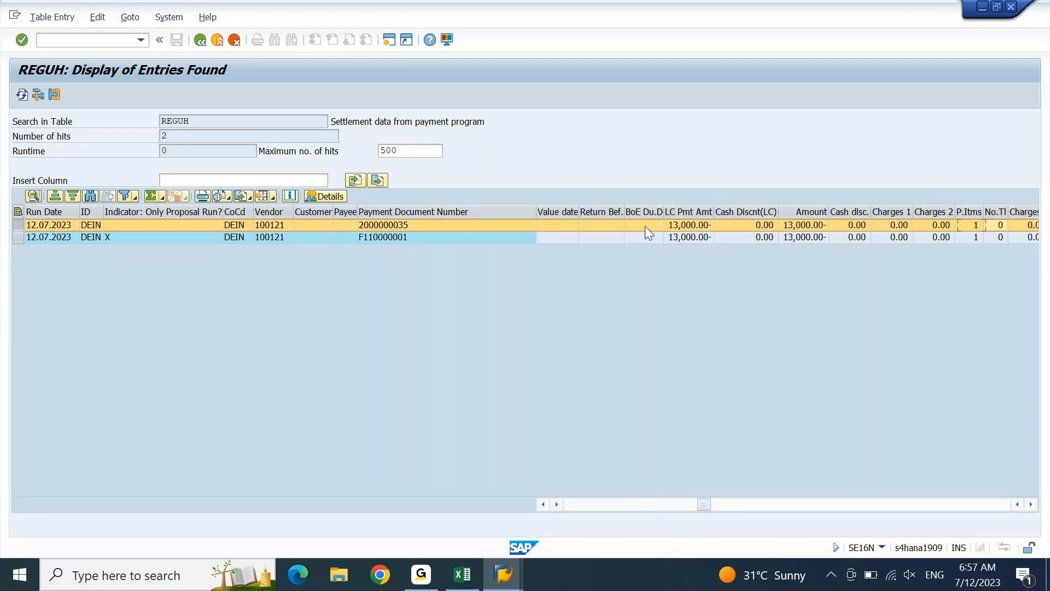
pyautogui.press('Right')
pyautogui.press('Right')
pyautogui.press('Right')
pyautogui.press('Right')
pyautogui.press('Right')
pyautogui.press('Right')
pyautogui.press('Right')
pyautogui.press('Right')
pyautogui.press('Right')
pyautogui.press('Right')
pyautogui.press('Right')
pyautogui.press('Right')
pyautogui.press('Right')
pyautogui.press('Right')
pyautogui.press('Right')
pyautogui.press('Right')
pyautogui.press('Right')
pyautogui.press('Right')
pyautogui.press('Right')
pyautogui.press('Right')
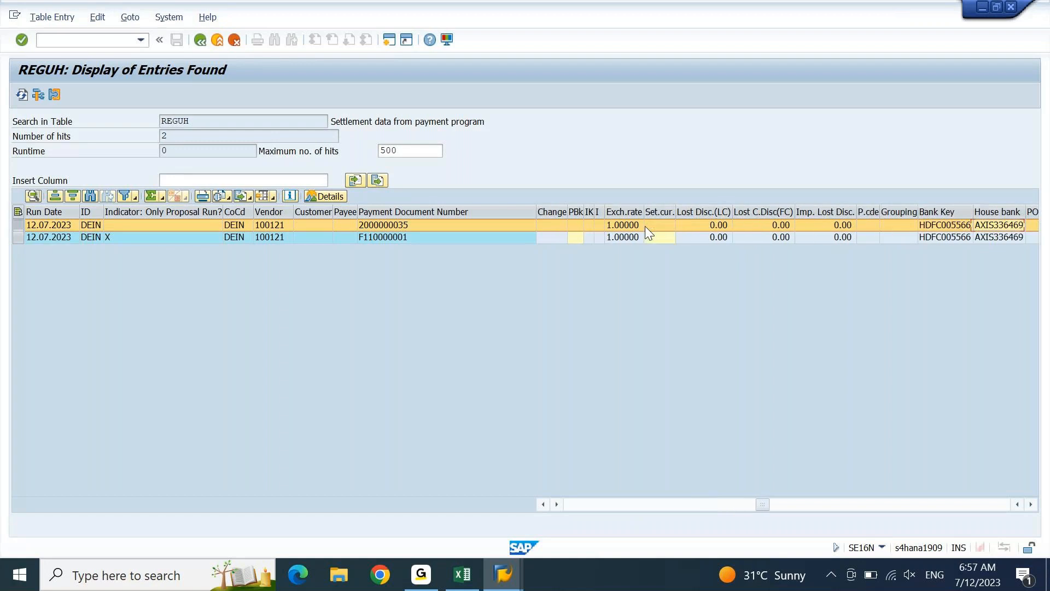
pyautogui.press('Right')
pyautogui.press('Right')
pyautogui.press('Right')
pyautogui.press('Right')
pyautogui.press('Right')
pyautogui.press('Right')
pyautogui.press('Right')
pyautogui.press('Right')
pyautogui.press('Right')
pyautogui.press('Right')
pyautogui.press('Right')
pyautogui.press('Right')
pyautogui.press('Right')
pyautogui.press('Right')
pyautogui.press('Right')
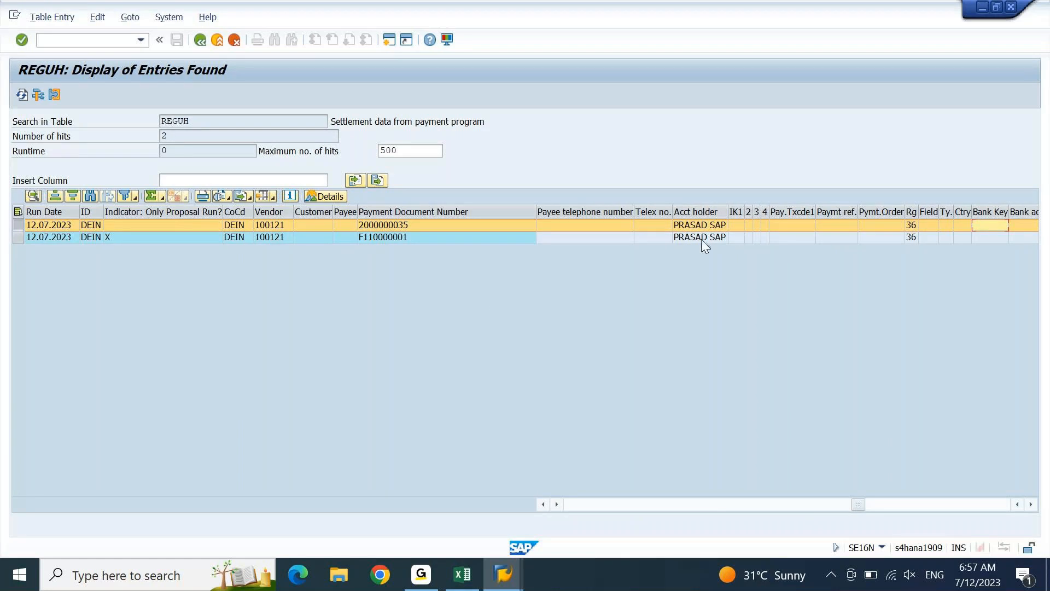
pyautogui.press('Right')
pyautogui.press('Right')
pyautogui.press('Right')
pyautogui.press('Right')
pyautogui.press('Right')
pyautogui.press('Right')
pyautogui.press('Right')
pyautogui.press('Right')
pyautogui.press('Right')
pyautogui.press('Right')
pyautogui.press('Right')
pyautogui.press('Right')
pyautogui.press('Right')
pyautogui.press('Right')
pyautogui.press('Right')
pyautogui.press('Right')
pyautogui.press('Right')
pyautogui.press('Right')
pyautogui.press('Right')
pyautogui.press('Right')
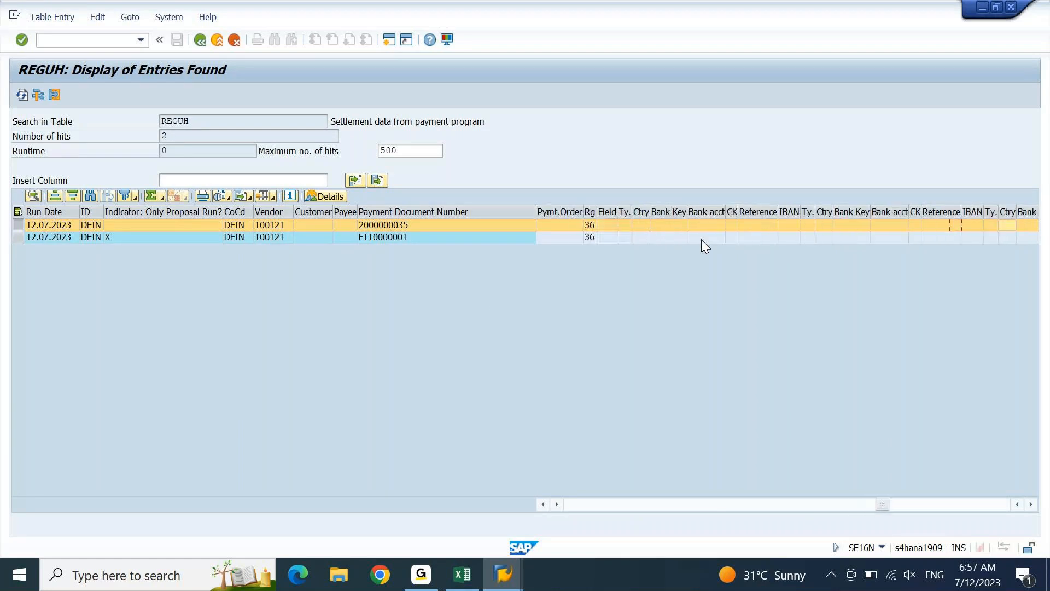
pyautogui.press('Right')
pyautogui.press('Right')
pyautogui.press('Right')
pyautogui.press('Right')
pyautogui.press('Right')
pyautogui.press('F3')
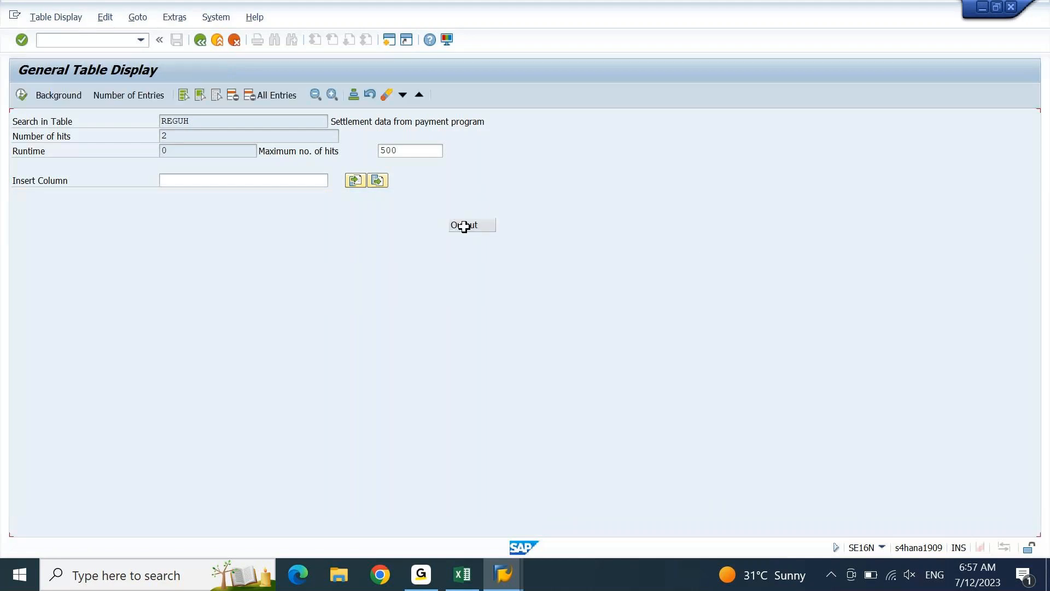
# - Switch the SE16N table from REGUH to REGUP
pyautogui.click(208, 124)
pyautogui.press('BackSpace')
pyautogui.write('P')
pyautogui.press('Return')
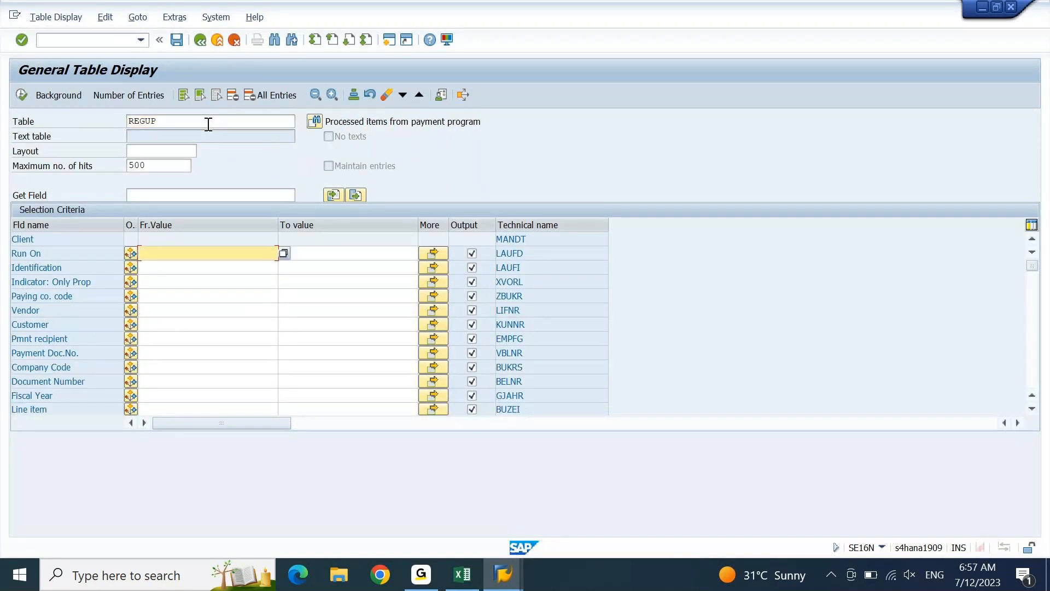
# - Run REGUP with paying company code DEIN and vendor 100121
pyautogui.press('Down')
pyautogui.press('Down')
pyautogui.press('Down')
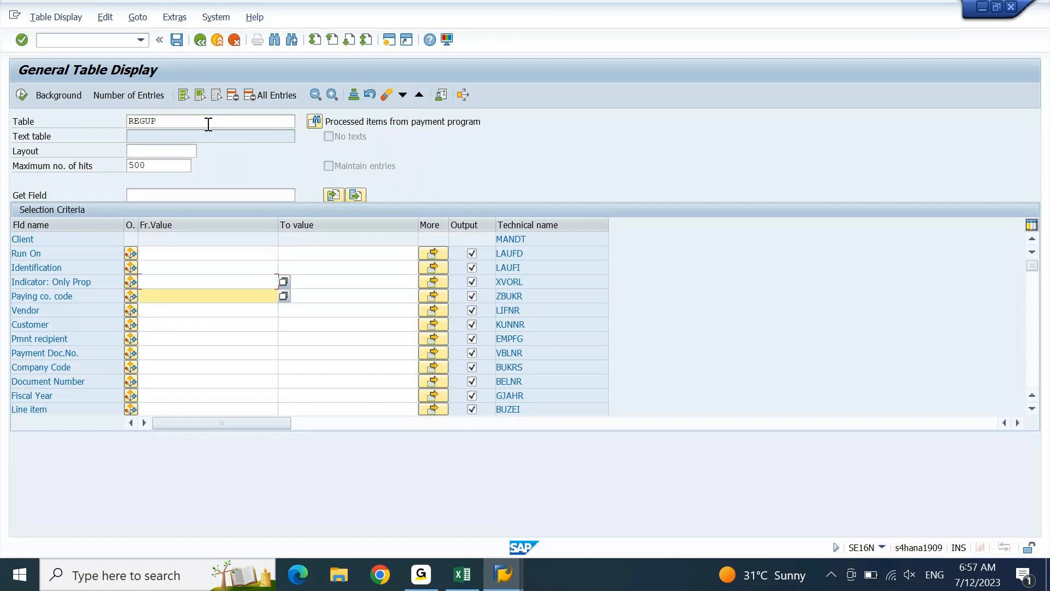
pyautogui.write('dein')
pyautogui.press('Down')
pyautogui.write('1')
pyautogui.press('Down')
pyautogui.press('Return')
pyautogui.press('Return')
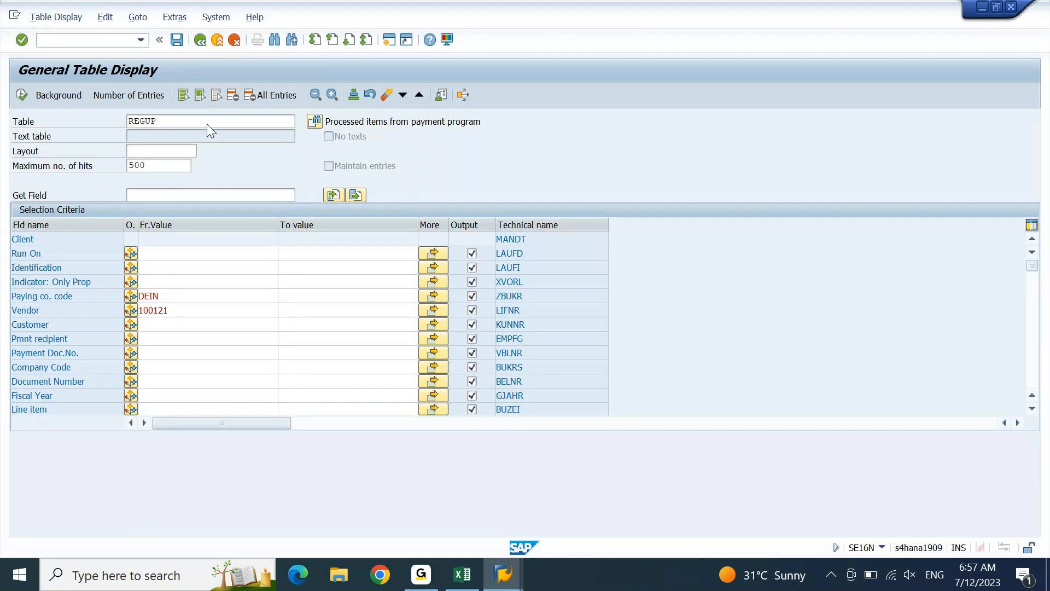
pyautogui.press('F8')
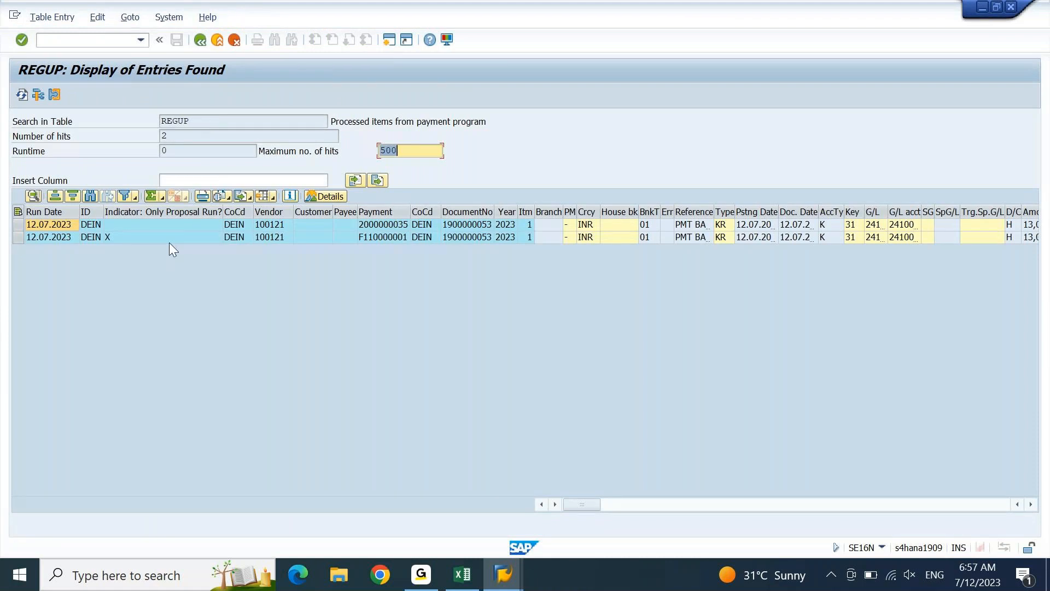
pyautogui.click(156, 225)
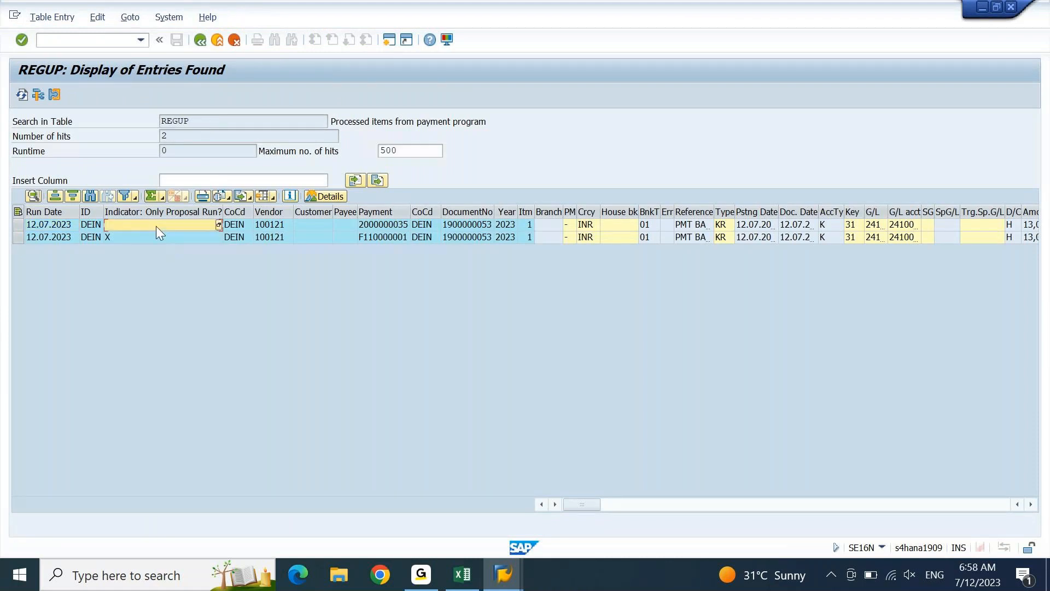
pyautogui.doubleClick(156, 225)
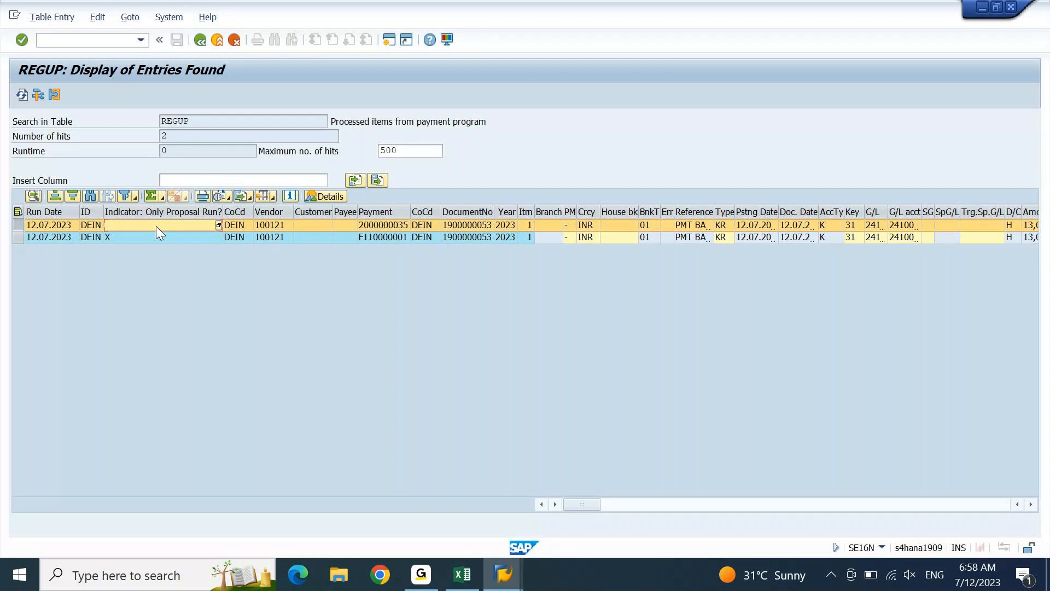
pyautogui.press('Right')
pyautogui.press('Right')
pyautogui.press('Right')
pyautogui.press('Right')
pyautogui.press('Right')
pyautogui.press('Right')
pyautogui.press('Right')
pyautogui.press('Right')
pyautogui.press('Right')
pyautogui.press('Right')
pyautogui.press('Right')
pyautogui.press('Right')
pyautogui.press('Right')
pyautogui.press('Right')
pyautogui.press('Right')
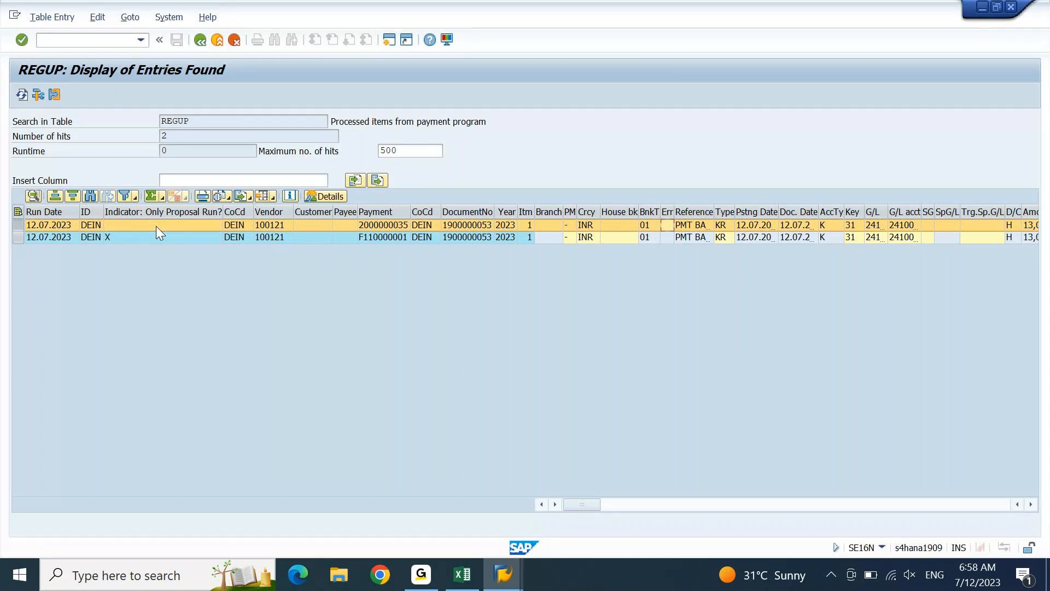
pyautogui.click(477, 224)
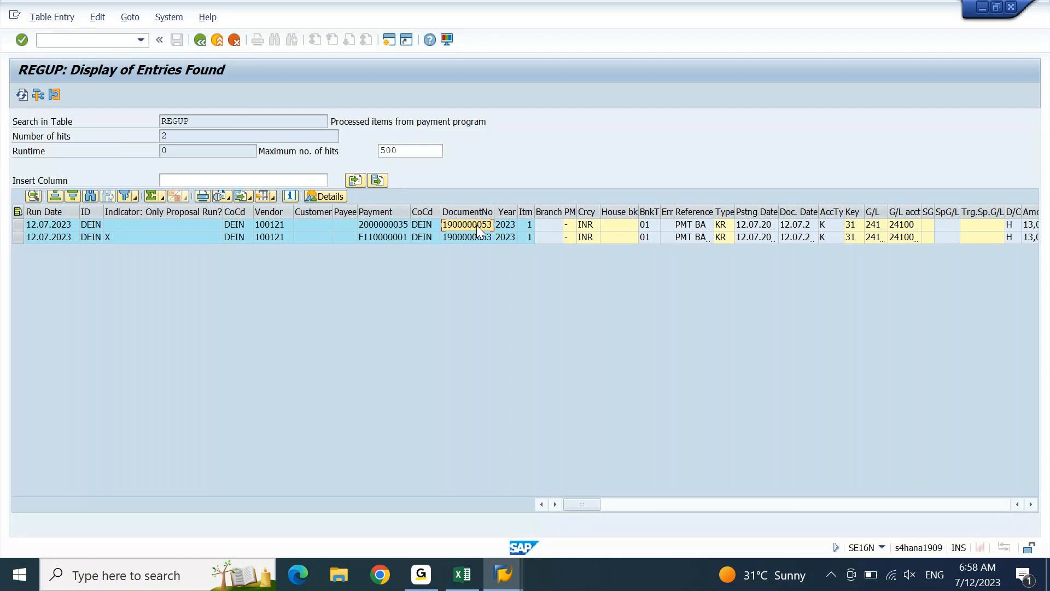
pyautogui.press('Right')
pyautogui.press('Right')
pyautogui.press('Right')
pyautogui.press('Right')
pyautogui.press('Right')
pyautogui.press('Right')
pyautogui.press('Right')
pyautogui.press('Right')
pyautogui.press('Right')
pyautogui.press('Right')
pyautogui.press('Right')
pyautogui.press('Right')
pyautogui.press('Right')
pyautogui.press('Right')
pyautogui.press('Right')
pyautogui.press('Right')
pyautogui.press('Right')
pyautogui.press('Right')
pyautogui.press('Right')
pyautogui.press('Right')
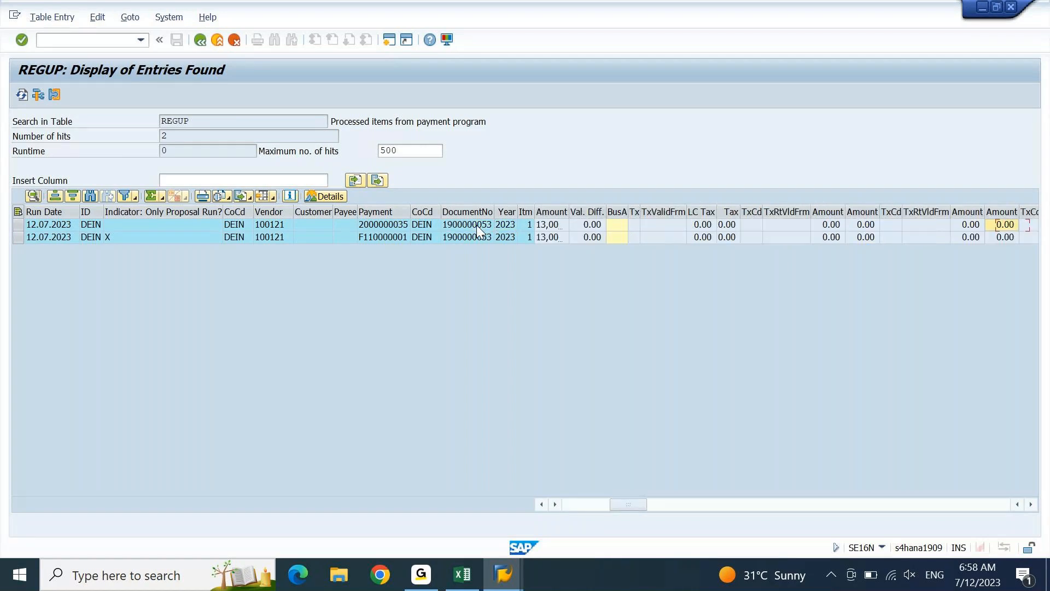
pyautogui.press('Right')
pyautogui.press('Right')
pyautogui.press('Right')
pyautogui.press('Right')
pyautogui.press('Right')
pyautogui.press('Right')
pyautogui.press('Right')
pyautogui.press('Right')
pyautogui.press('Right')
pyautogui.press('Right')
pyautogui.press('Right')
pyautogui.press('Right')
pyautogui.press('Right')
pyautogui.press('Right')
pyautogui.press('Right')
pyautogui.press('Right')
pyautogui.press('Right')
pyautogui.press('Right')
pyautogui.press('Right')
pyautogui.press('Right')
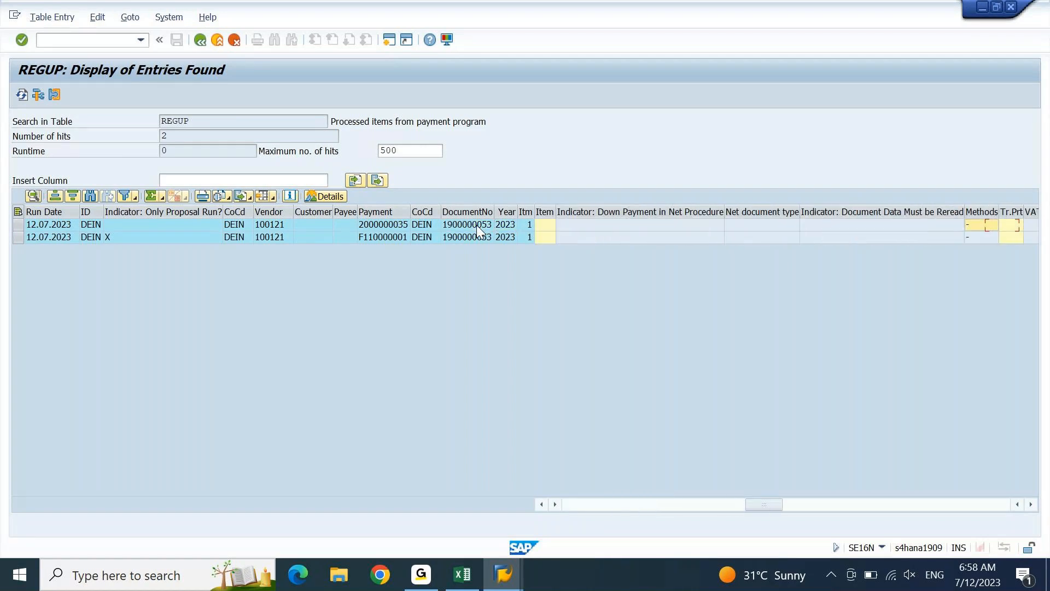
pyautogui.press('Right')
pyautogui.press('Right')
pyautogui.press('Right')
pyautogui.press('Right')
pyautogui.press('Right')
pyautogui.press('Right')
pyautogui.press('Right')
pyautogui.press('Right')
pyautogui.press('Right')
pyautogui.press('Right')
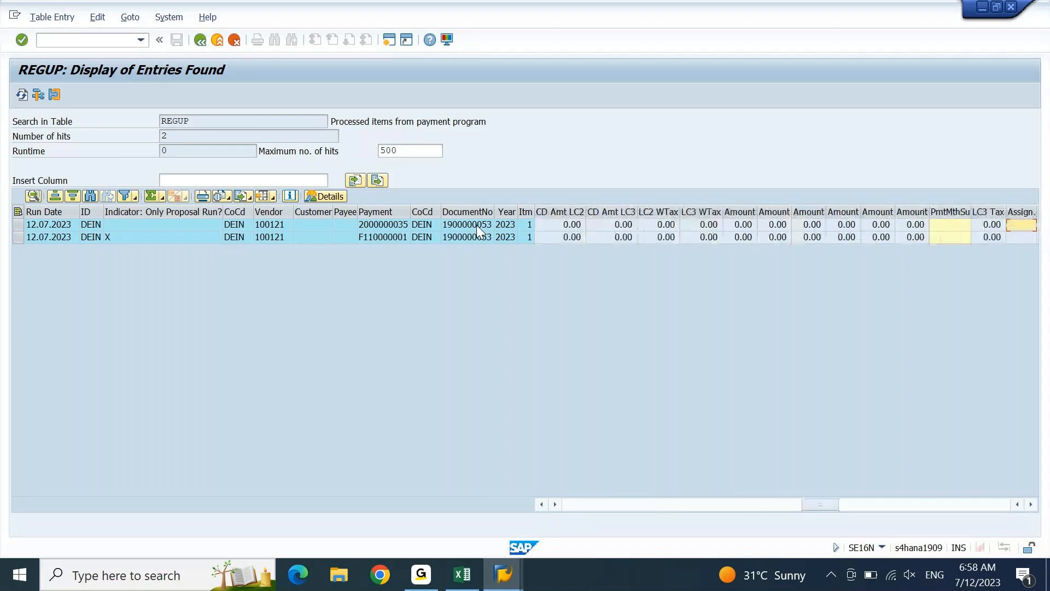
pyautogui.press('Right')
pyautogui.press('Right')
pyautogui.press('Right')
pyautogui.press('Right')
pyautogui.press('Right')
pyautogui.press('Right')
pyautogui.press('Right')
pyautogui.press('Right')
pyautogui.press('Right')
pyautogui.press('Right')
pyautogui.press('Right')
pyautogui.press('Right')
pyautogui.press('Right')
pyautogui.press('Right')
pyautogui.press('Right')
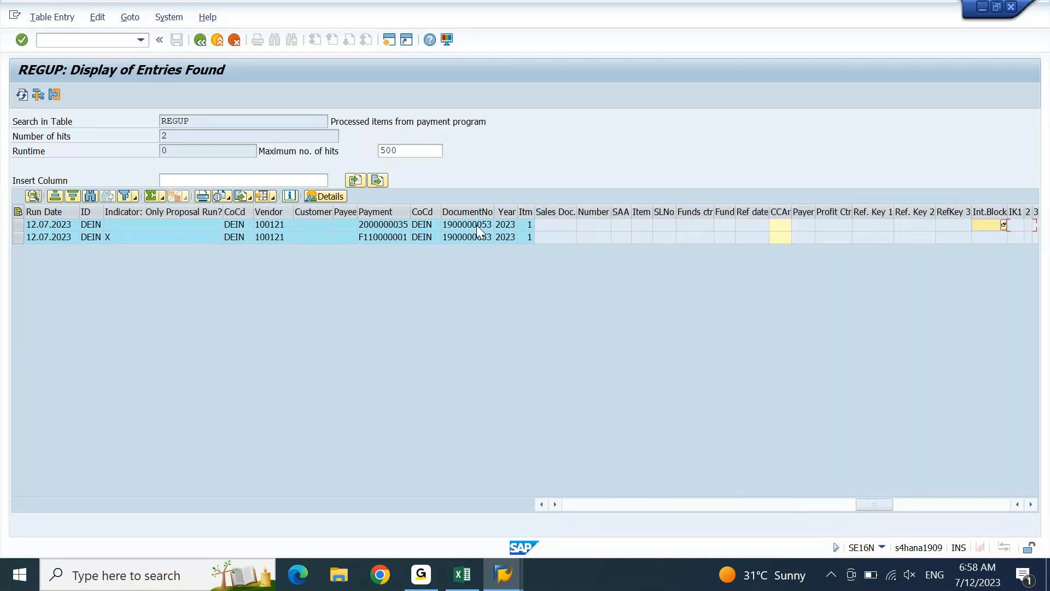
pyautogui.press('Right')
pyautogui.press('Right')
pyautogui.press('Right')
pyautogui.press('Right')
pyautogui.press('Right')
pyautogui.press('Right')
pyautogui.press('Right')
pyautogui.press('Right')
pyautogui.press('Right')
pyautogui.press('Right')
pyautogui.press('Right')
pyautogui.press('Right')
pyautogui.press('Right')
pyautogui.press('Right')
pyautogui.press('Right')
pyautogui.press('Right')
pyautogui.press('Right')
pyautogui.press('Right')
pyautogui.press('Right')
pyautogui.press('Right')
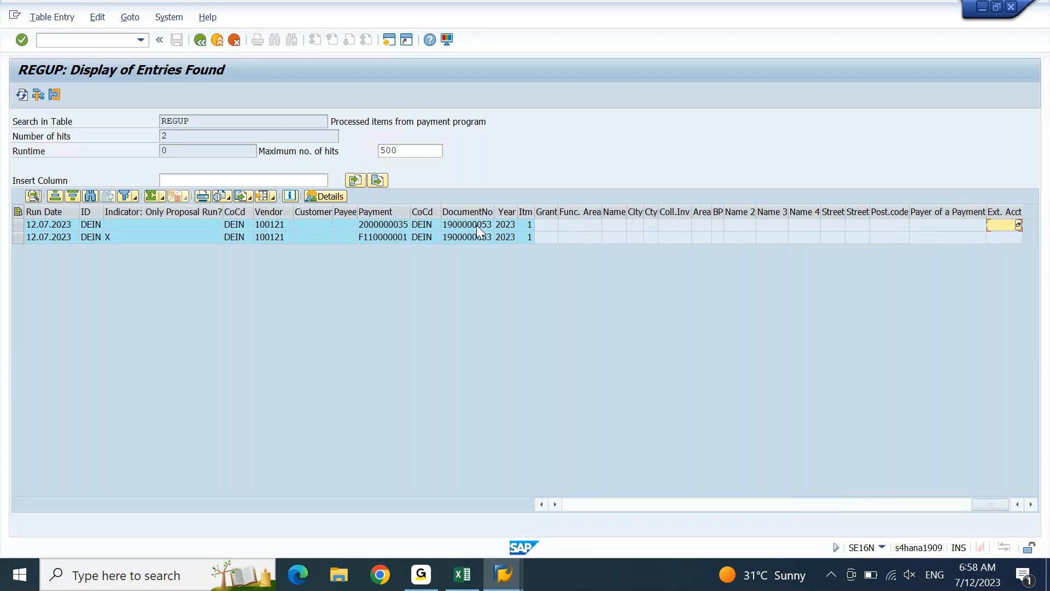
pyautogui.press('Home')
pyautogui.press('Right')
pyautogui.press('Right')
pyautogui.press('Right')
pyautogui.press('Right')
pyautogui.press('Right')
pyautogui.press('Right')
pyautogui.press('Right')
pyautogui.press('Right')
pyautogui.press('Right')
pyautogui.press('Right')
pyautogui.press('Right')
pyautogui.press('Right')
pyautogui.press('Right')
pyautogui.press('Right')
pyautogui.press('Right')
pyautogui.press('Right')
pyautogui.press('Right')
pyautogui.press('Right')
pyautogui.press('Right')
pyautogui.press('Right')
pyautogui.press('Right')
pyautogui.press('Right')
pyautogui.press('Right')
pyautogui.press('Right')
pyautogui.press('Right')
pyautogui.press('Right')
pyautogui.press('Right')
pyautogui.press('Right')
pyautogui.press('Right')
pyautogui.press('Right')
pyautogui.press('Right')
pyautogui.press('Right')
pyautogui.press('Right')
pyautogui.press('Right')
pyautogui.press('Right')
pyautogui.press('Right')
pyautogui.press('Right')
pyautogui.press('Right')
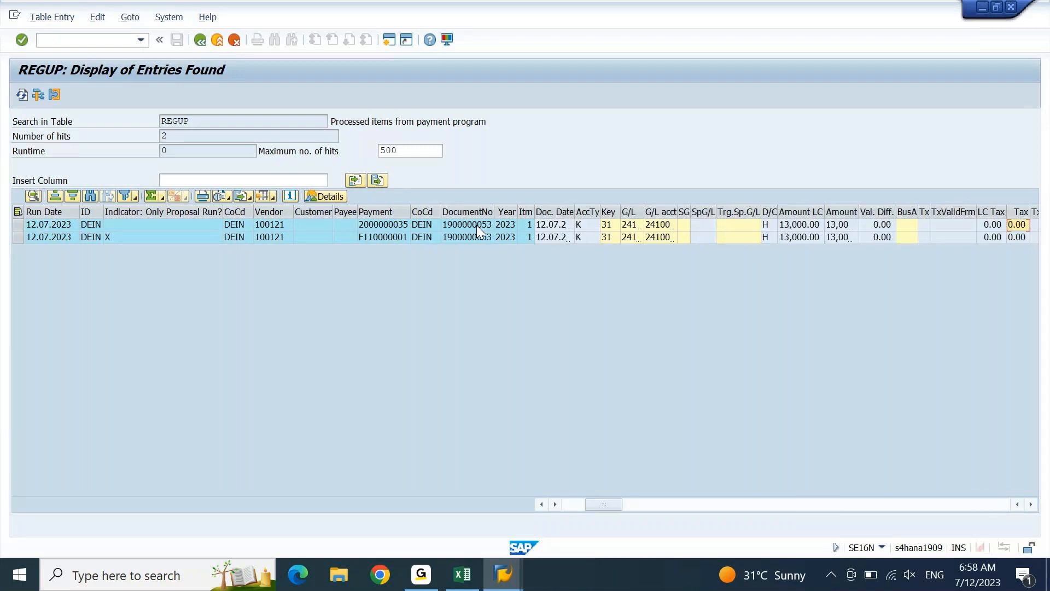
pyautogui.press('Right')
pyautogui.press('Right')
pyautogui.press('Right')
pyautogui.press('Right')
pyautogui.press('Right')
pyautogui.press('Right')
pyautogui.press('Right')
pyautogui.press('Right')
pyautogui.press('Right')
pyautogui.press('Right')
pyautogui.press('Right')
pyautogui.press('Right')
pyautogui.press('Right')
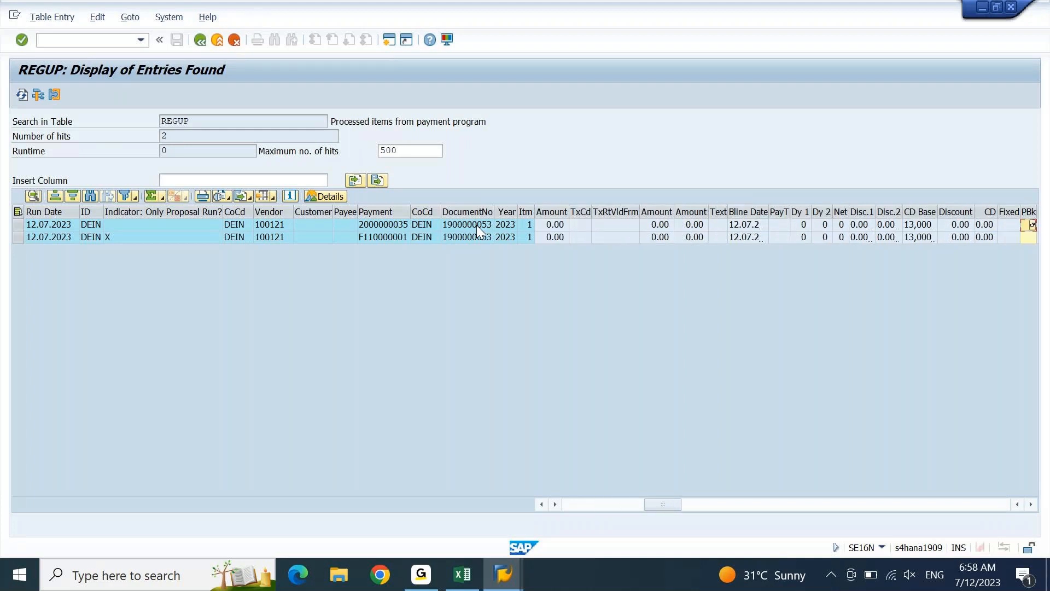
pyautogui.press('Right')
pyautogui.press('Right')
pyautogui.press('Right')
pyautogui.press('Right')
pyautogui.press('Right')
pyautogui.press('Right')
pyautogui.press('Right')
pyautogui.press('Right')
pyautogui.press('Right')
pyautogui.press('Right')
pyautogui.press('Right')
pyautogui.press('Right')
pyautogui.press('Right')
pyautogui.press('Right')
pyautogui.press('Right')
pyautogui.press('Right')
pyautogui.press('Right')
pyautogui.press('Right')
pyautogui.press('Right')
pyautogui.press('Right')
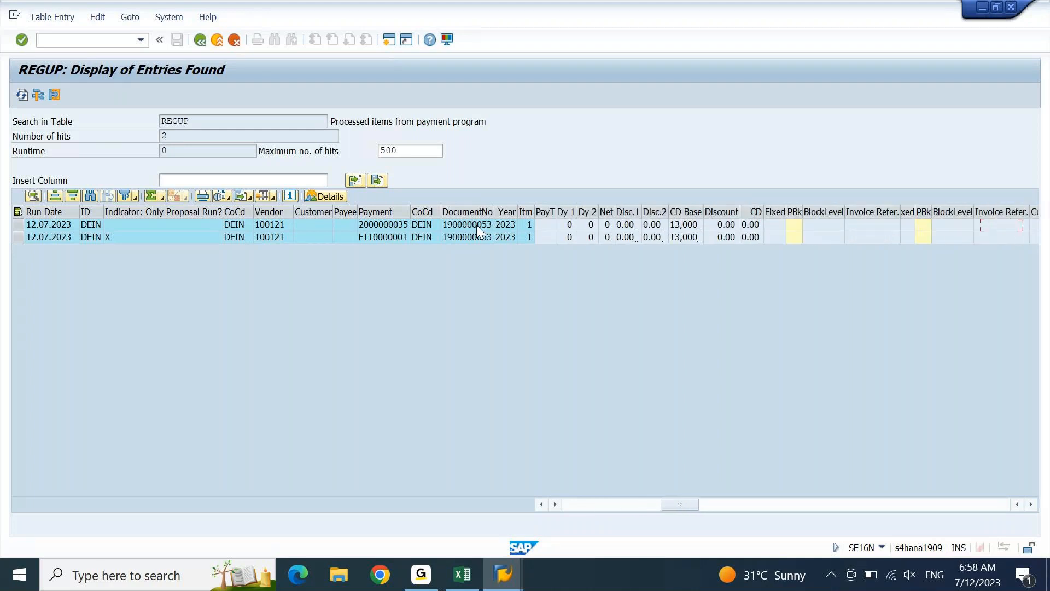
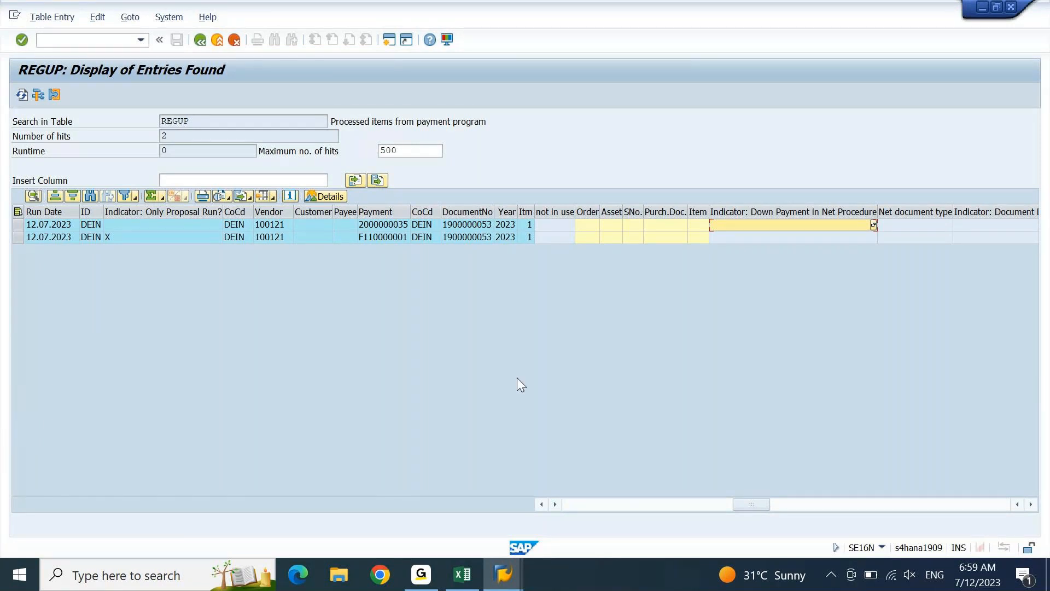
# - Starting at A2885, enter the labels Vendor Name:, Vendor Bank Name: and Vendor Bank Account #:
pyautogui.click(463, 573)
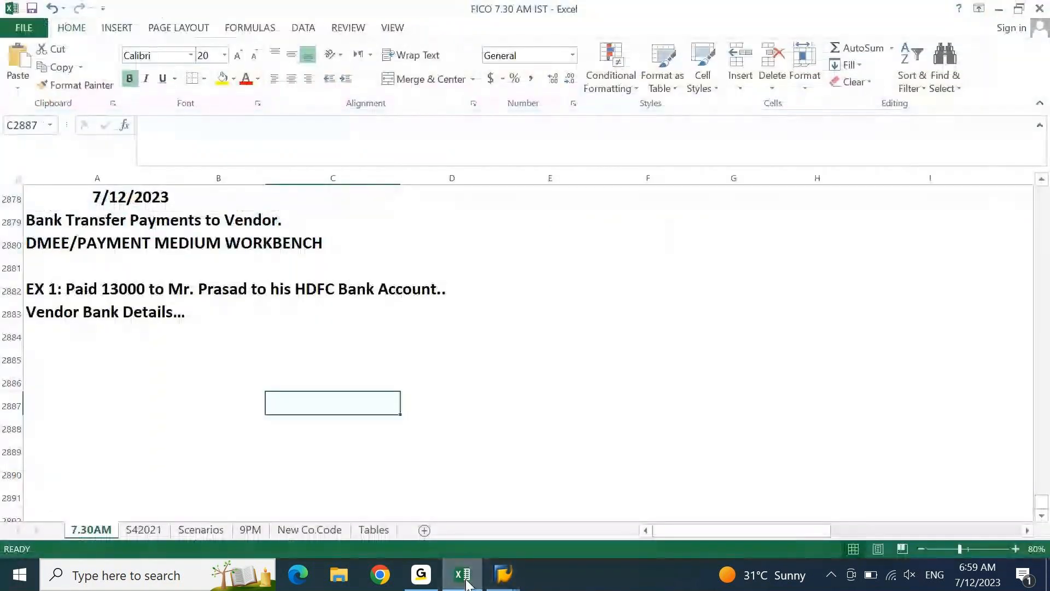
pyautogui.hotkey('ctrl', 'Left')
pyautogui.hotkey('ctrl', 'Up')
pyautogui.press('Down')
pyautogui.press('Down')
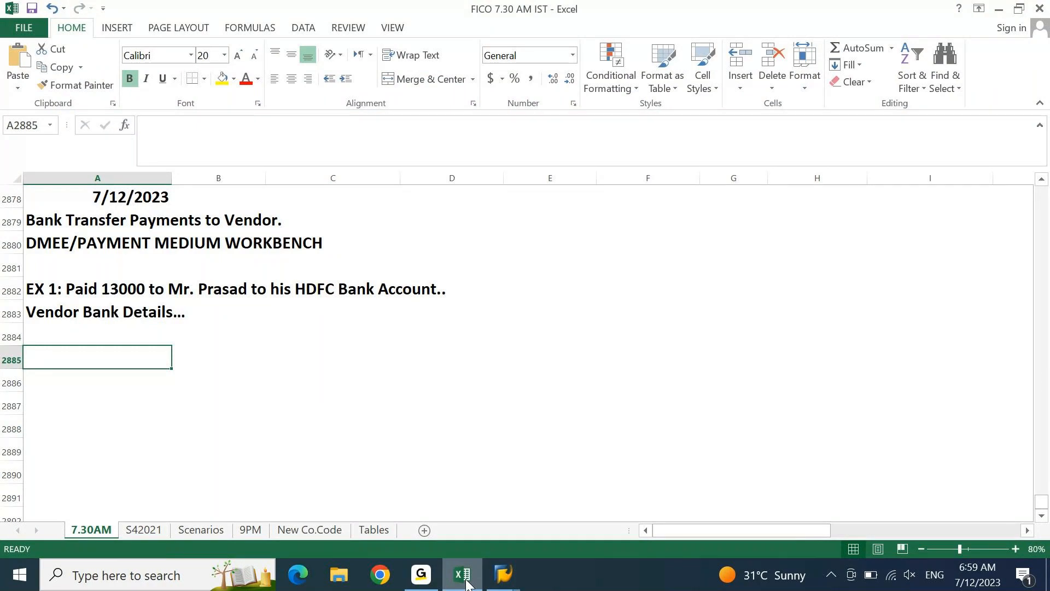
pyautogui.write('Vensoe')
pyautogui.press('BackSpace')
pyautogui.press('BackSpace')
pyautogui.press('BackSpace')
pyautogui.write('d')
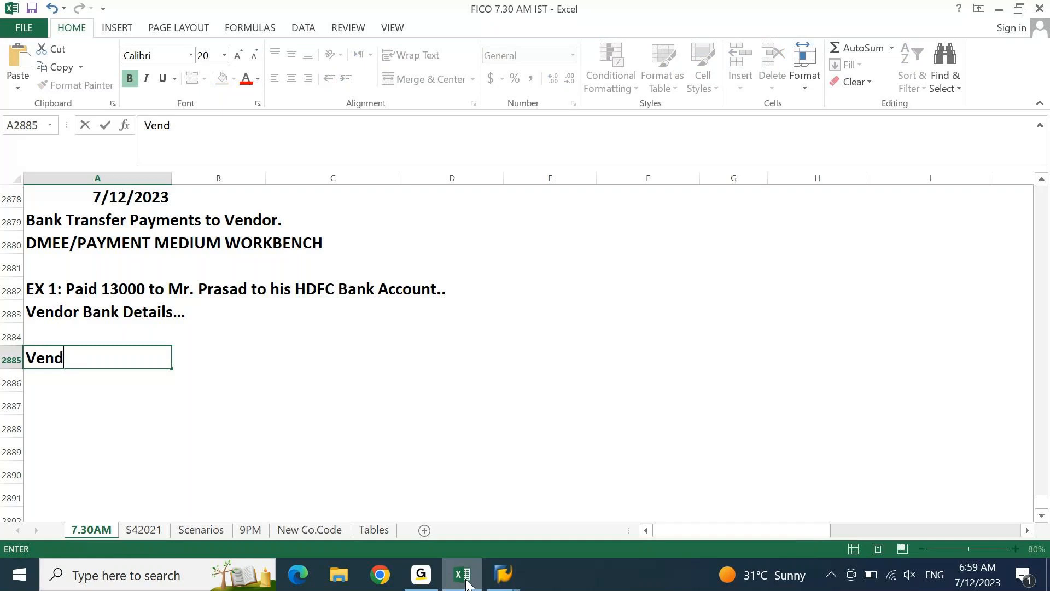
pyautogui.write('or NAme')
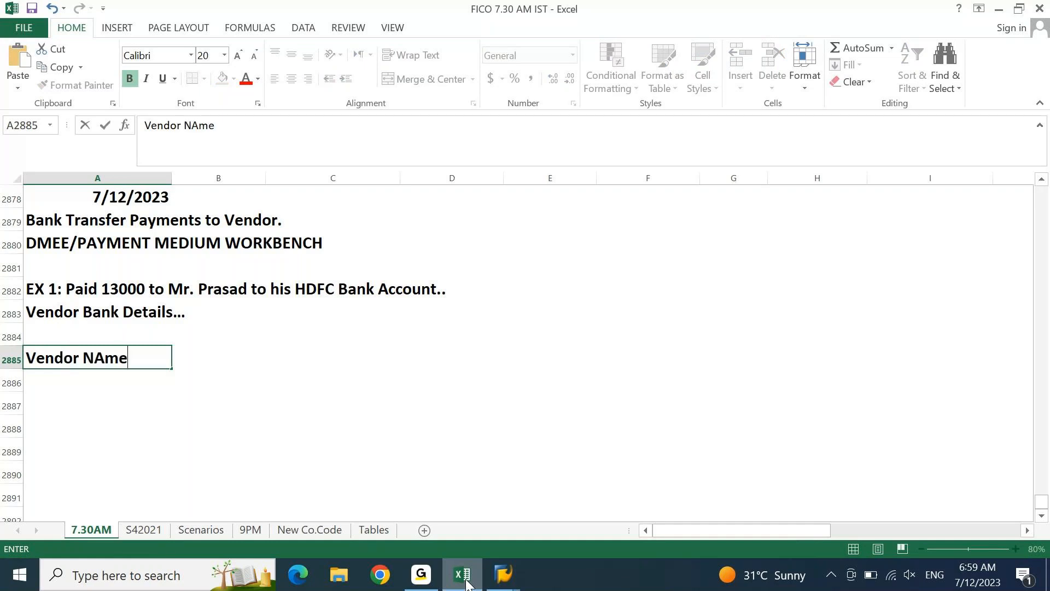
pyautogui.press('BackSpace')
pyautogui.press('BackSpace')
pyautogui.press('BackSpace')
pyautogui.write('ame:')
pyautogui.press('Return')
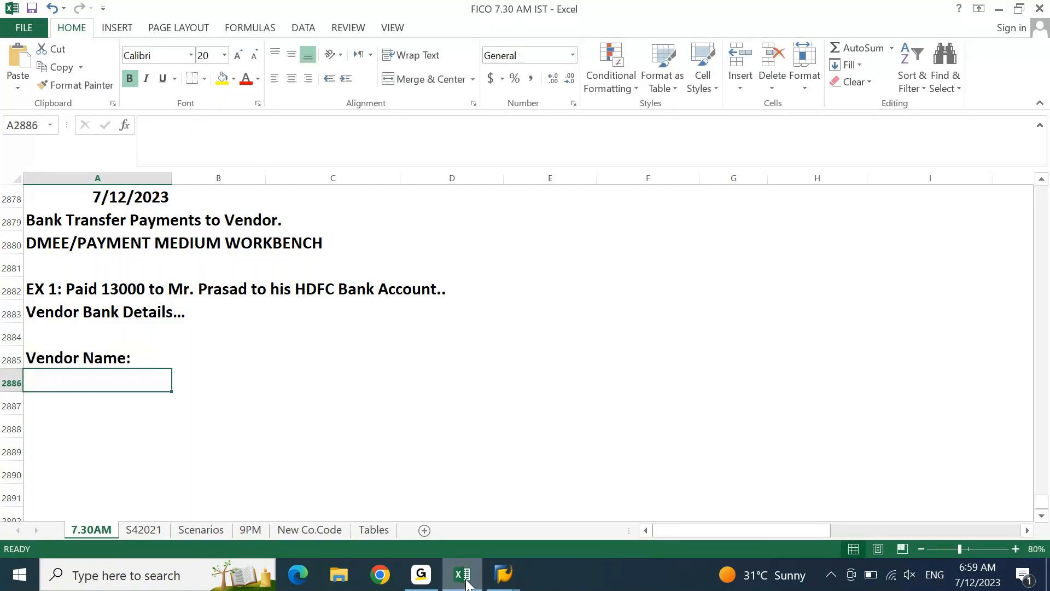
pyautogui.write('Vendor Bank Name:')
pyautogui.press('Return')
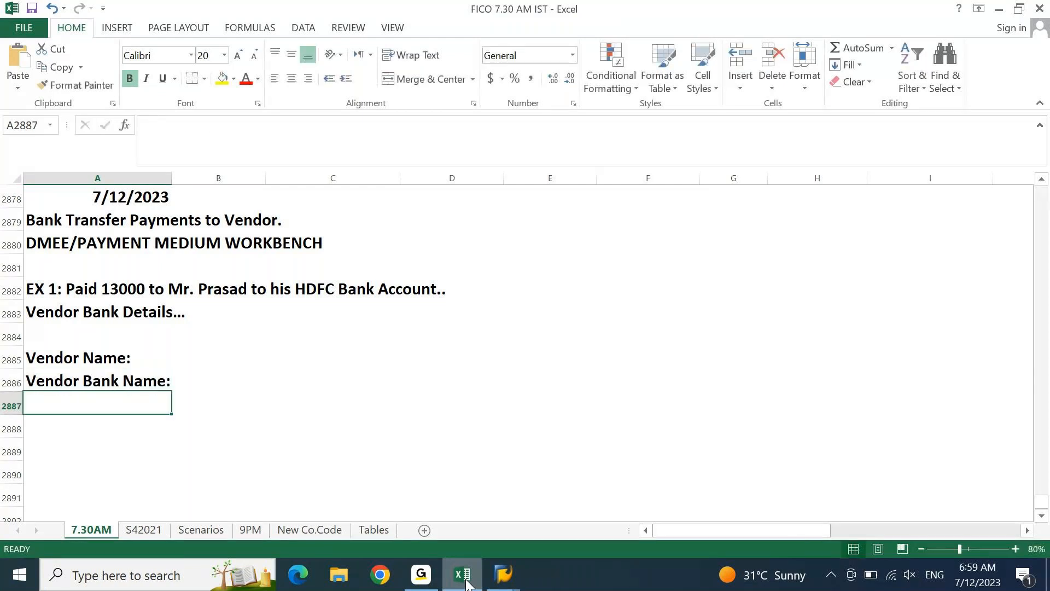
pyautogui.write('Vendor Bank')
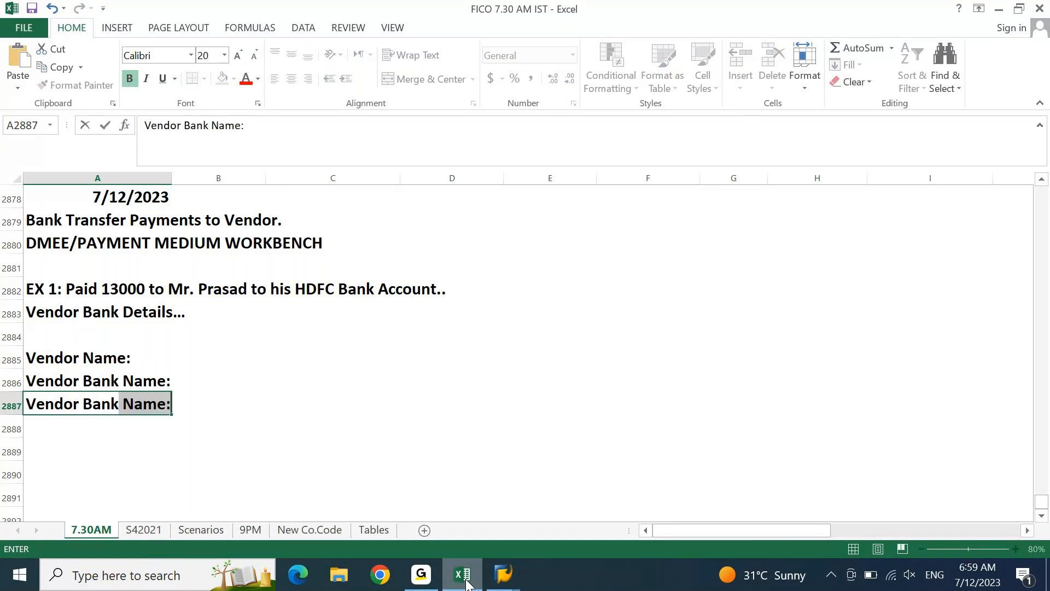
pyautogui.write(' Account')
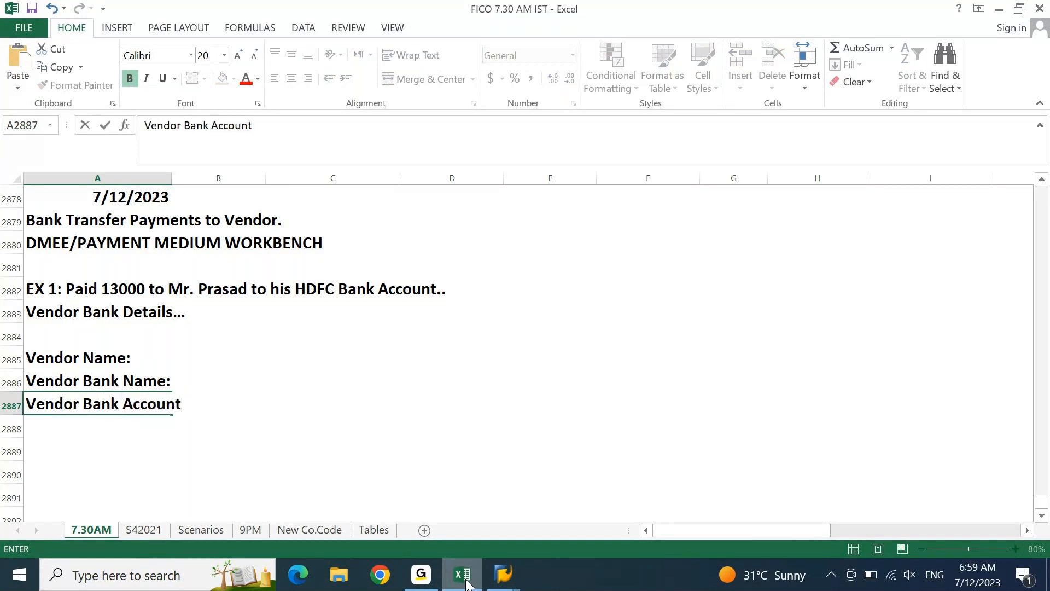
pyautogui.write(' #:')
pyautogui.press('Return')
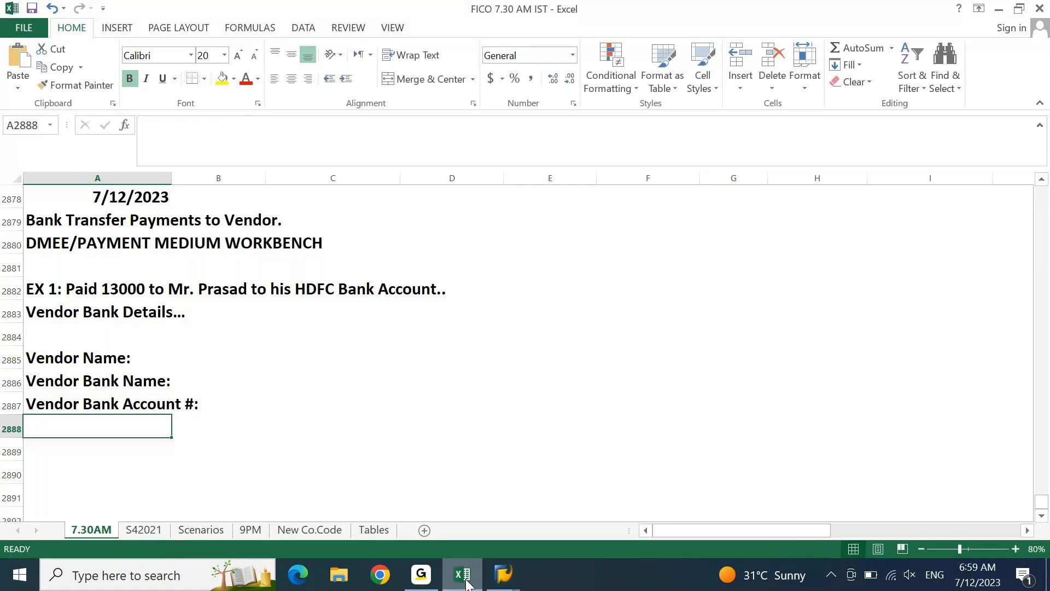
# - Add the labels Vendor Payment CCY:, Vendor Bank Addresss: and Vendor BANK IFSC/SWIFT: below them
pyautogui.write('Vendor')
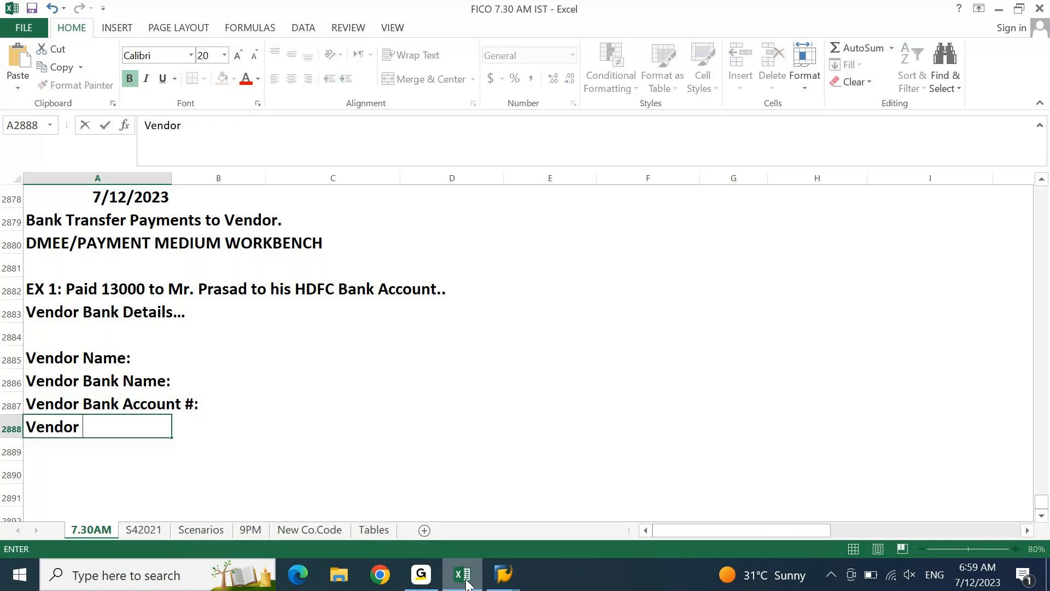
pyautogui.write(' Payment CCY:')
pyautogui.press('Return')
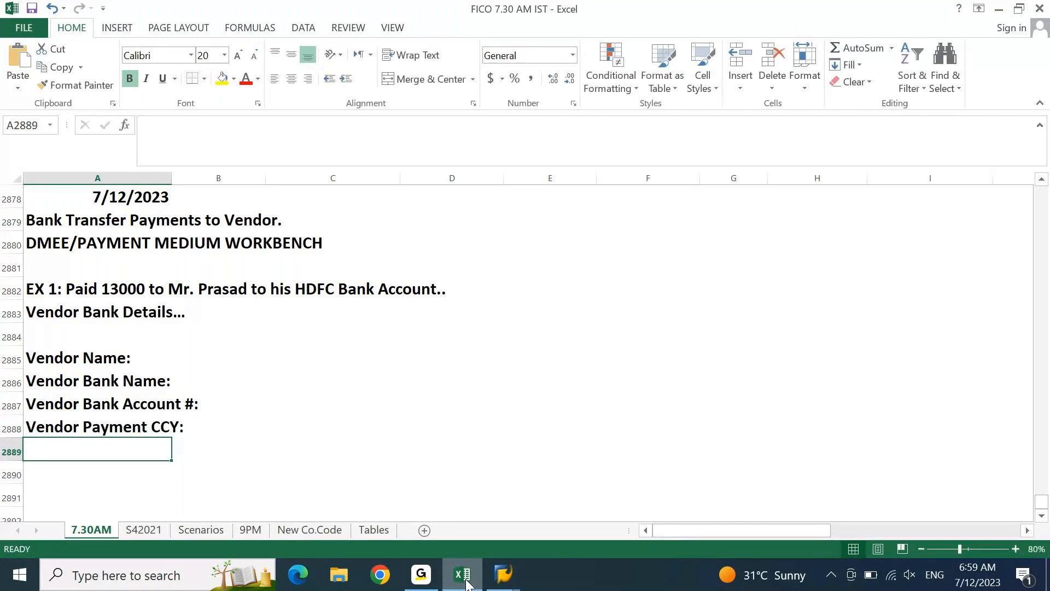
pyautogui.write('Vedo')
pyautogui.press('BackSpace')
pyautogui.press('BackSpace')
pyautogui.write('ndor ')
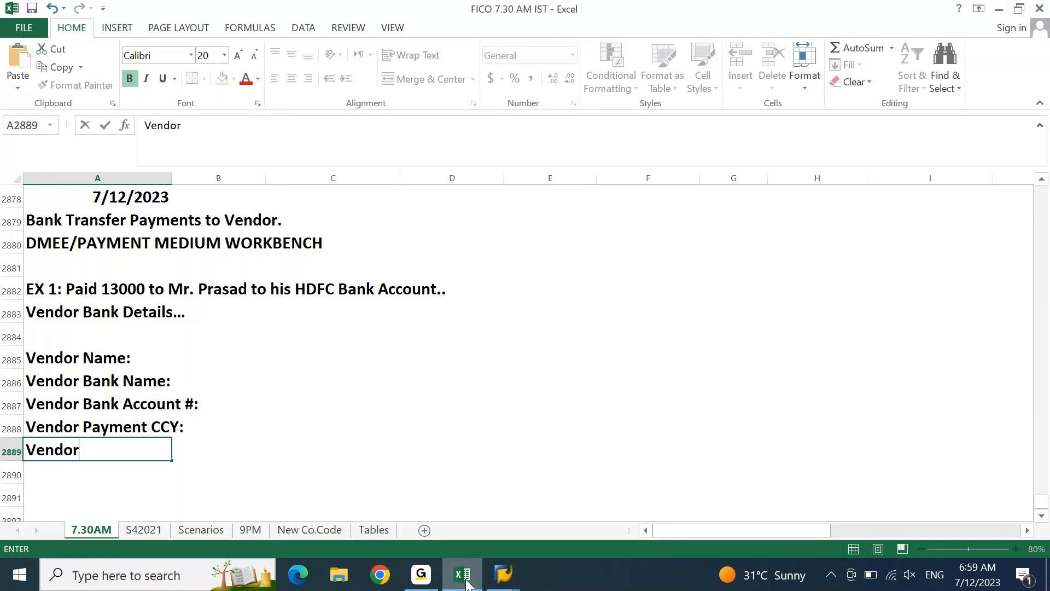
pyautogui.write('Bank Addresss:')
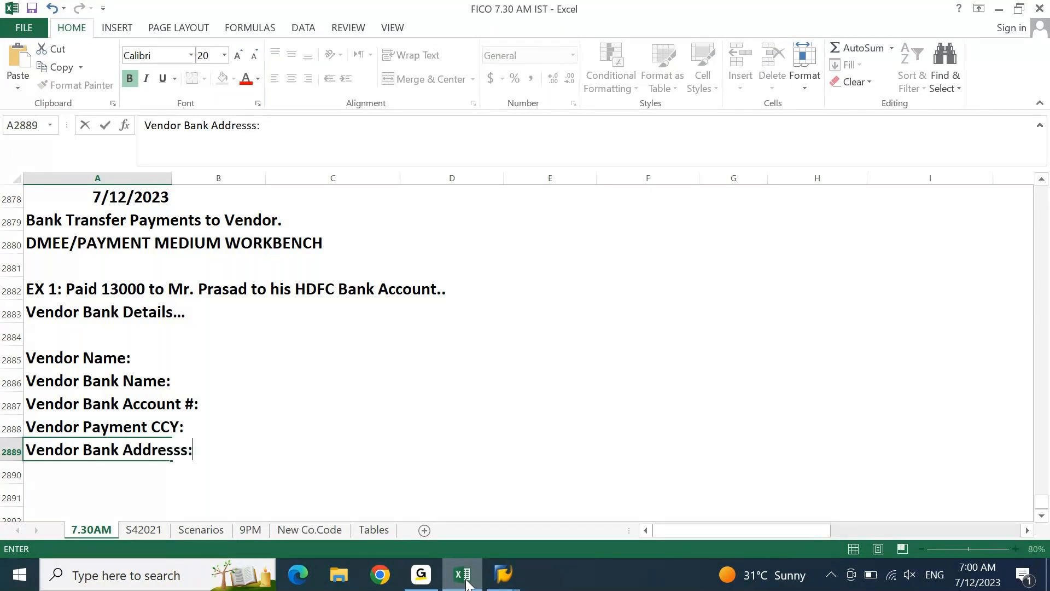
pyautogui.press('Return')
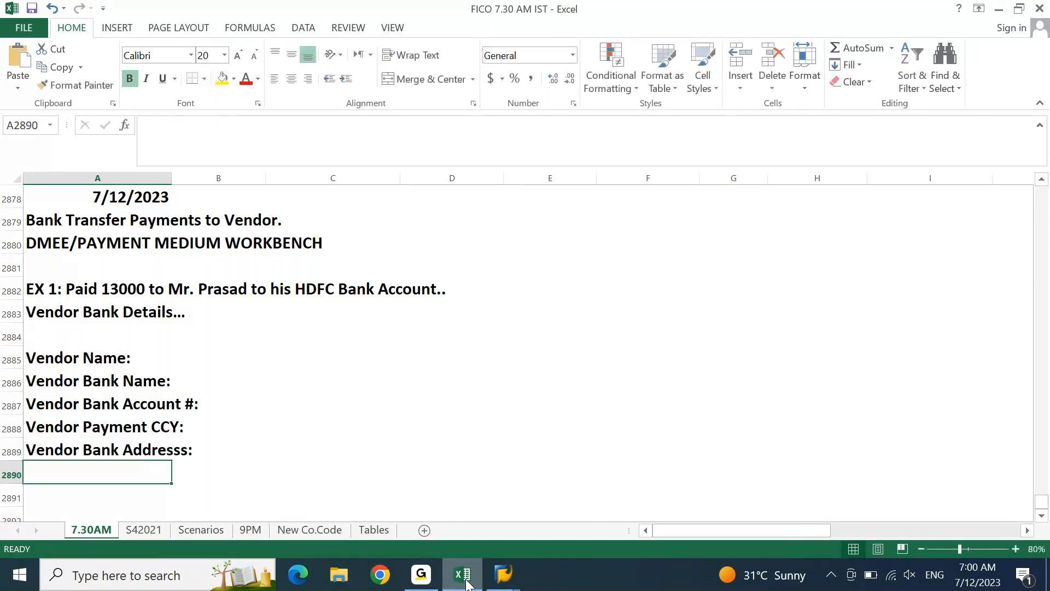
pyautogui.write('Veno')
pyautogui.press('BackSpace')
pyautogui.write('dor')
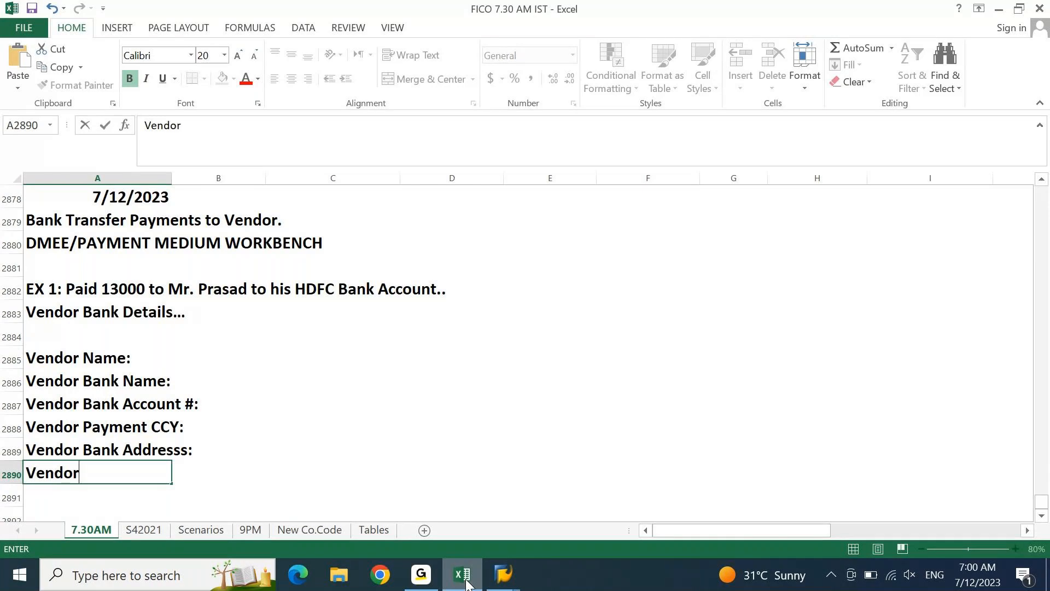
pyautogui.write(' BANK ')
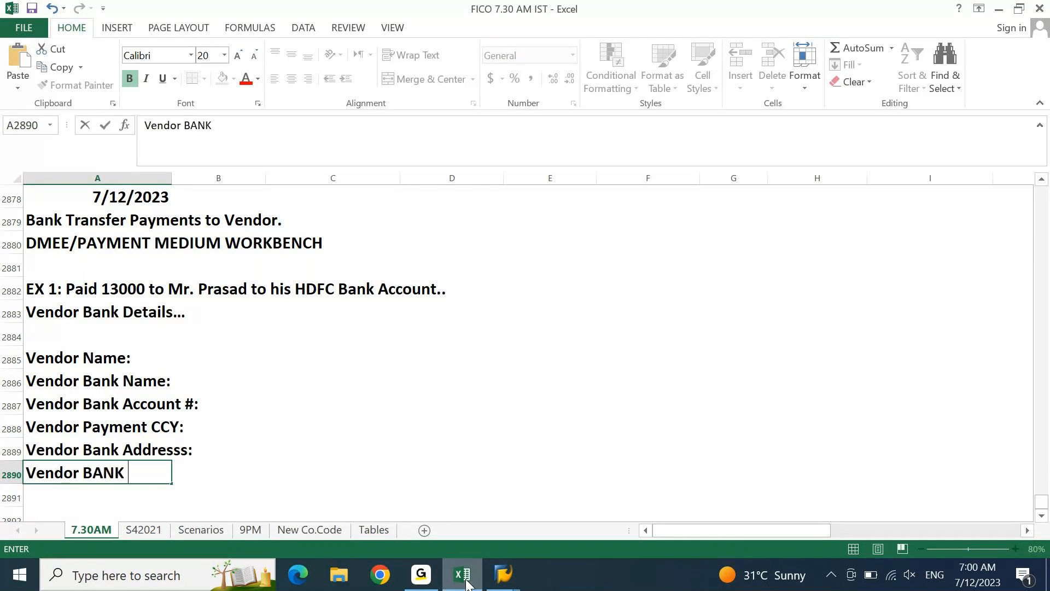
pyautogui.write('IFSC/SW')
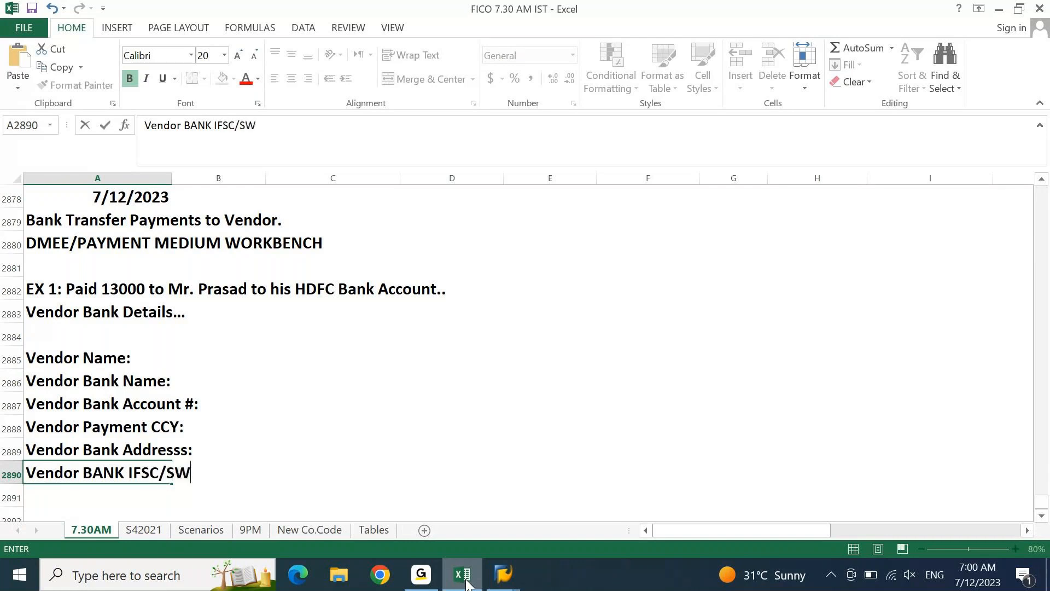
pyautogui.write('IFT:')
pyautogui.press('Return')
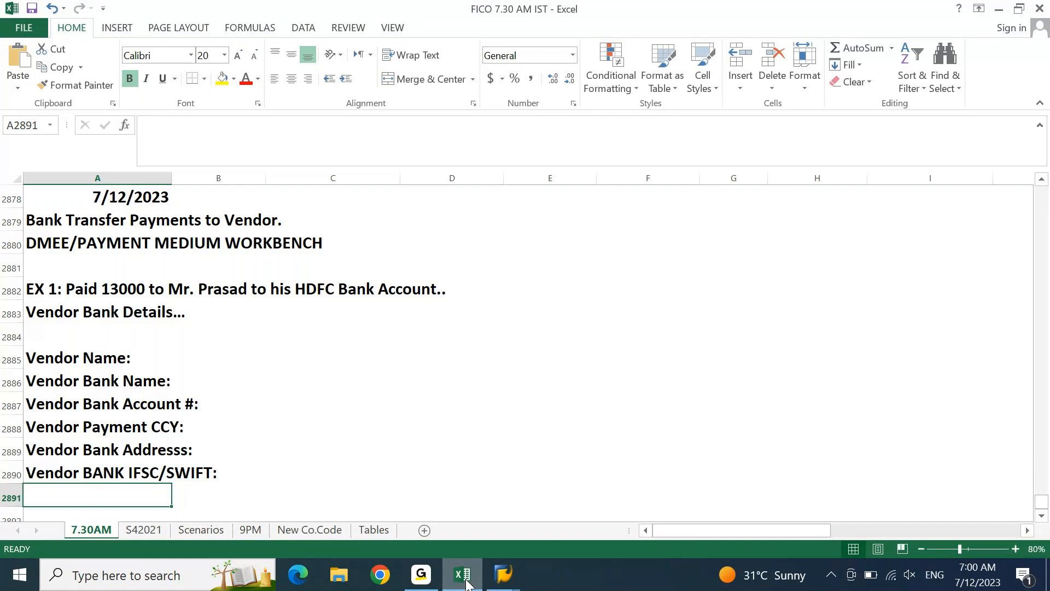
# - Add the labels Vendor Inv #:, Vendor Pmt # and Payment Amount# from row 2891
pyautogui.press('Down')
pyautogui.press('Down')
pyautogui.press('Down')
pyautogui.press('Up')
pyautogui.press('Up')
pyautogui.press('Up')
pyautogui.press('Up')
pyautogui.press('Down')
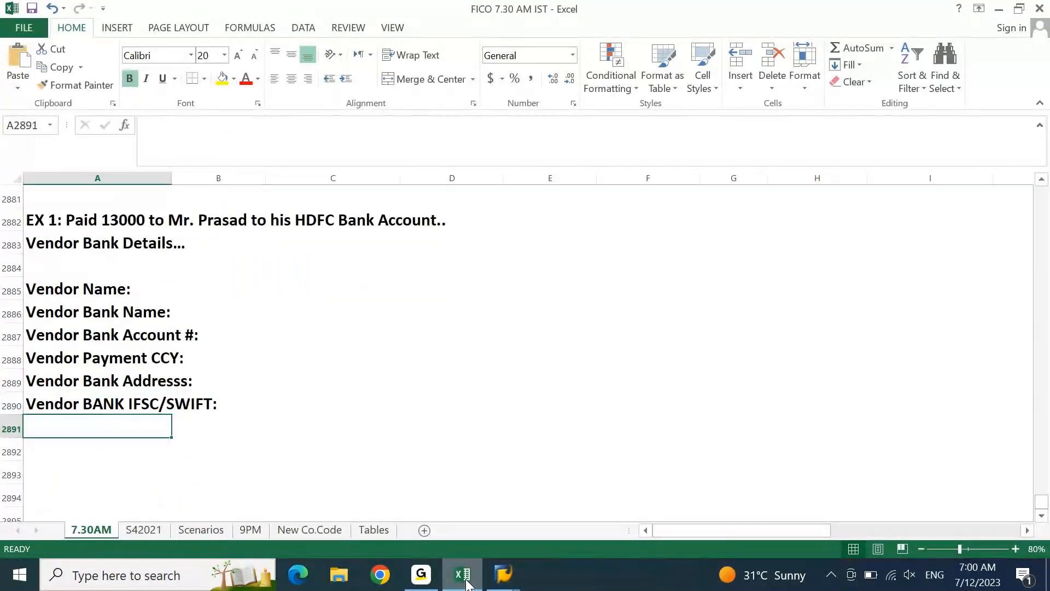
pyautogui.write('V')
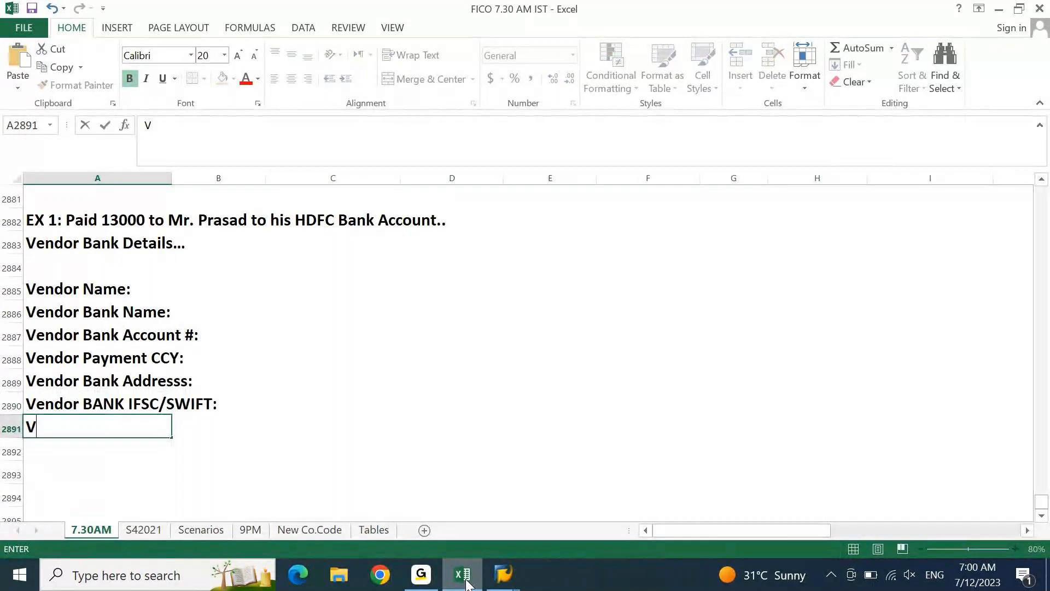
pyautogui.write('endor Inv ')
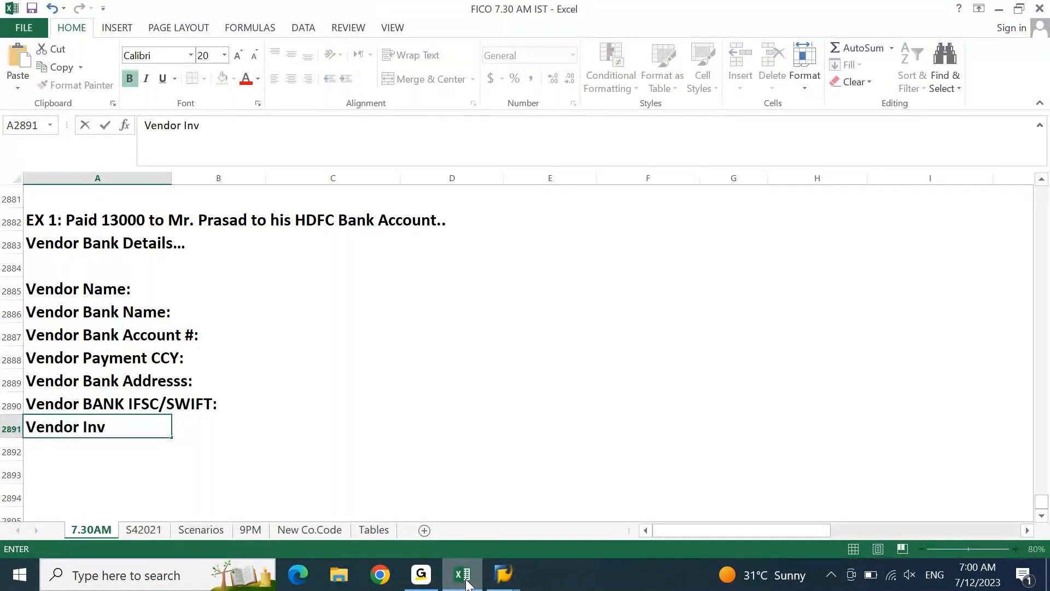
pyautogui.write('#:')
pyautogui.press('Return')
pyautogui.write('Vendor ')
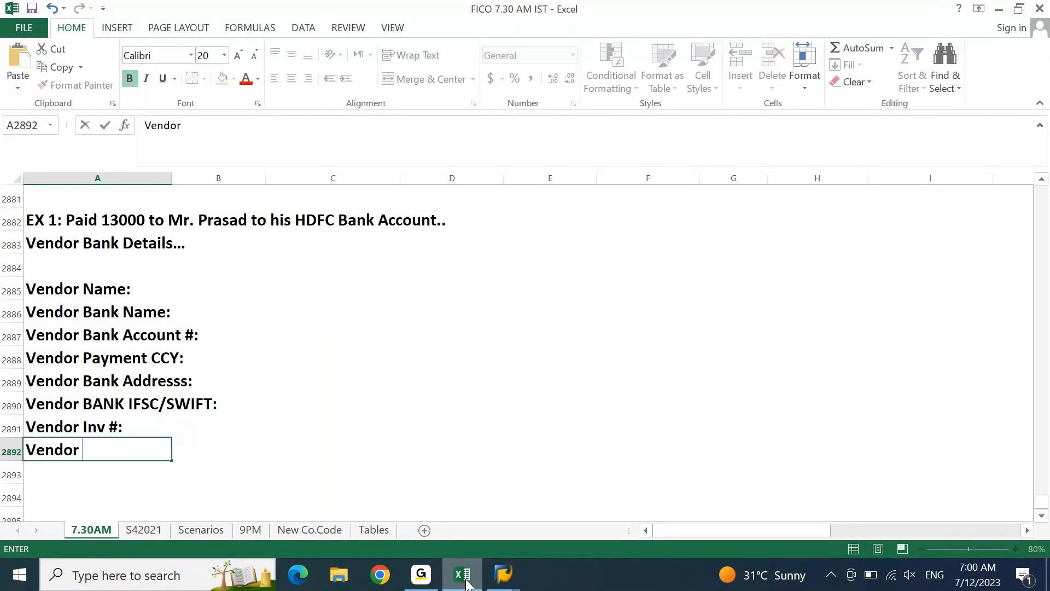
pyautogui.write('Pmt #')
pyautogui.press('Return')
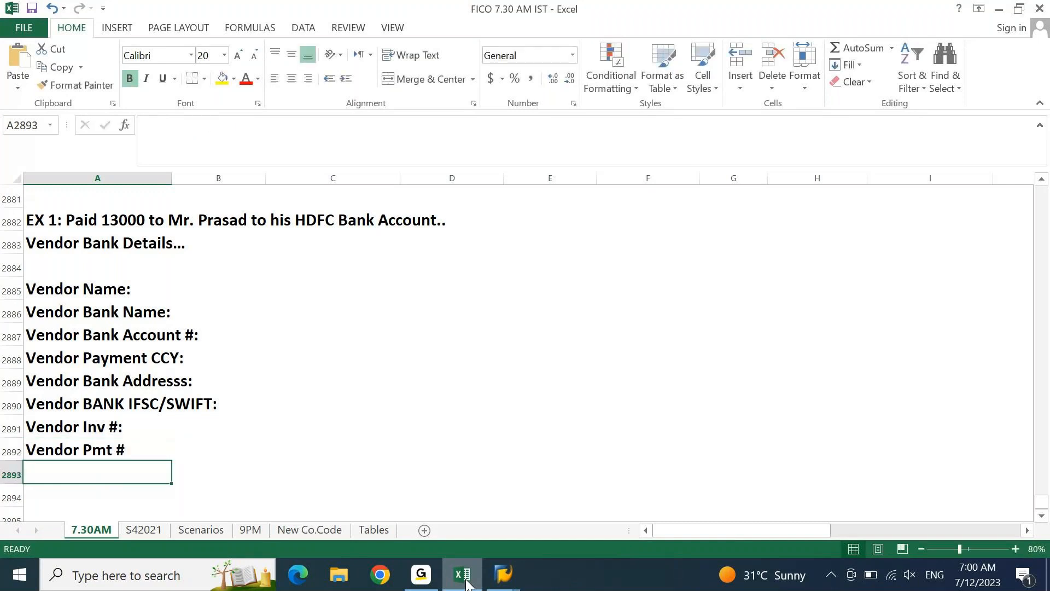
pyautogui.write('Pay')
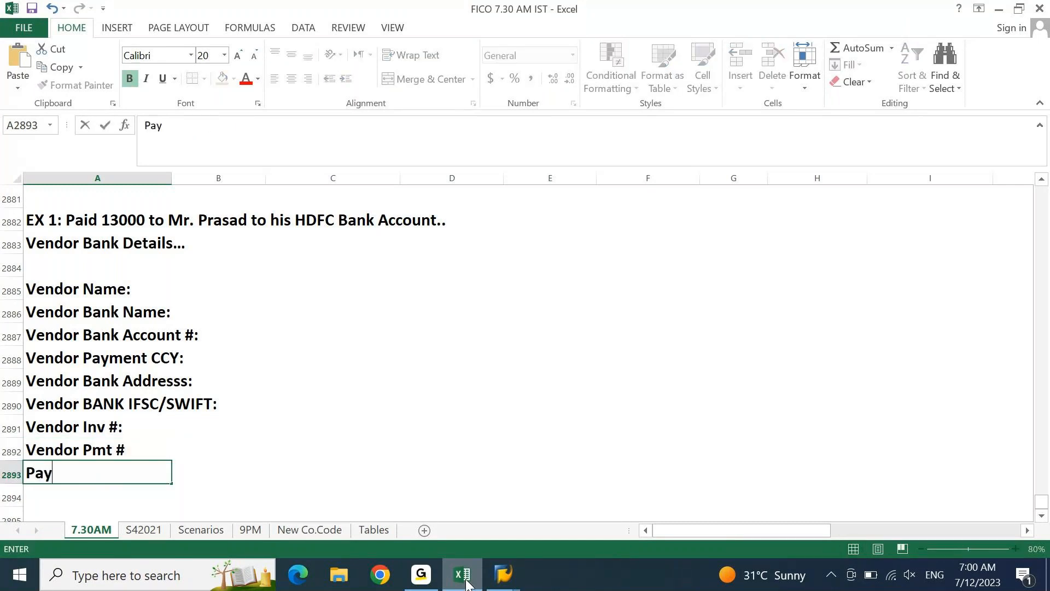
pyautogui.write('ment Amount#')
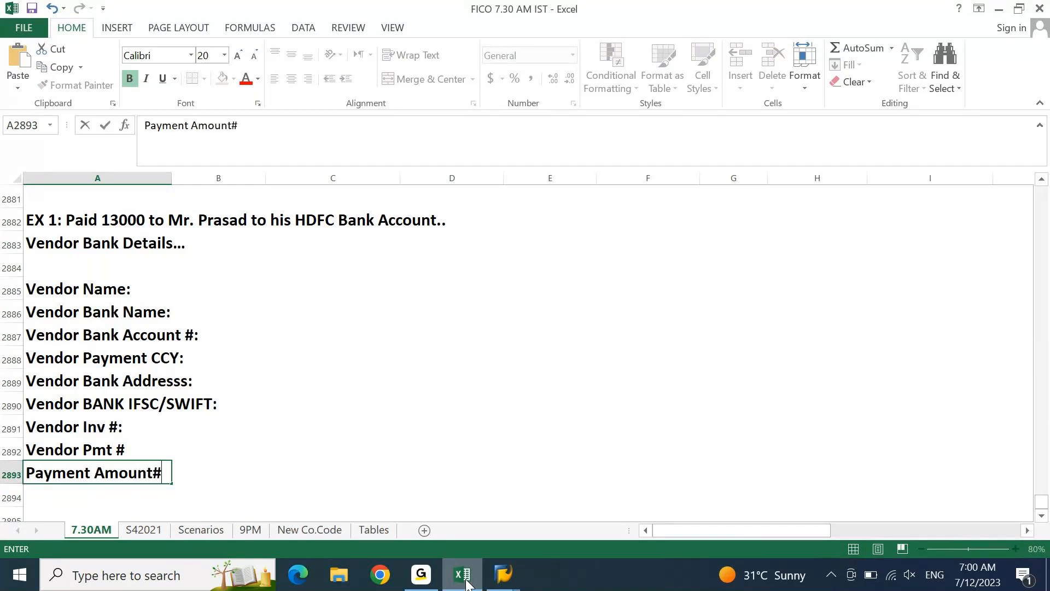
pyautogui.press('Return')
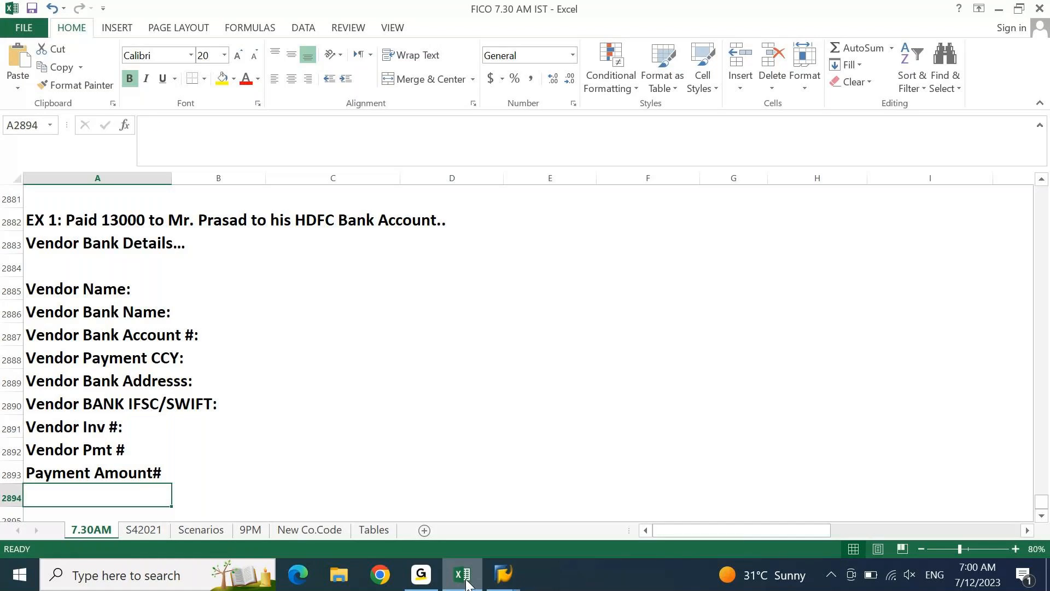
# - Add the labels Our Bank account#, Our Bank account CCY: and Our Bank Account IFSC/SWIFT:
pyautogui.write('Our Bank ')
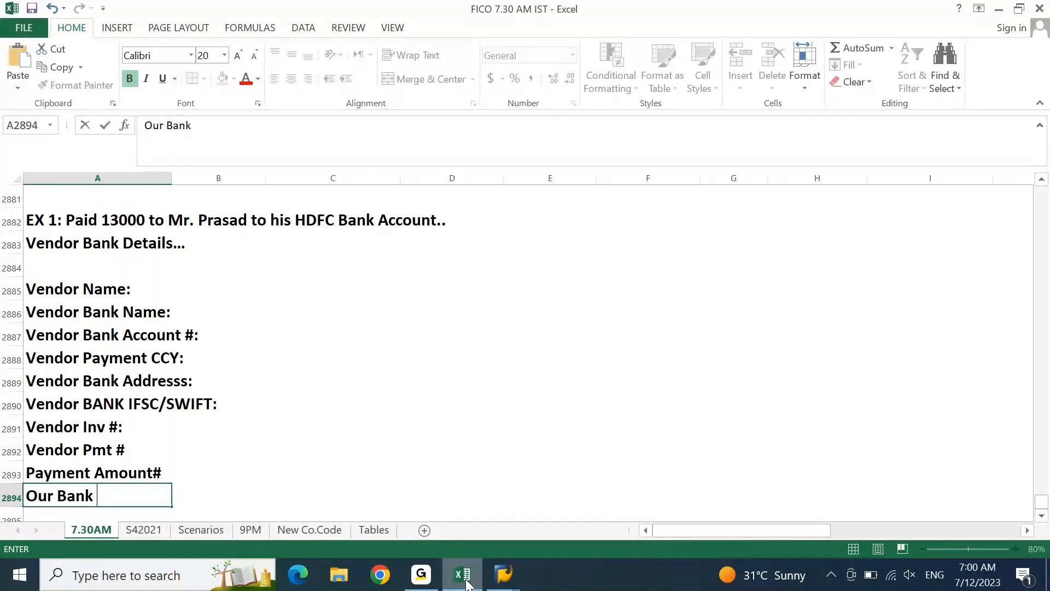
pyautogui.write('accou')
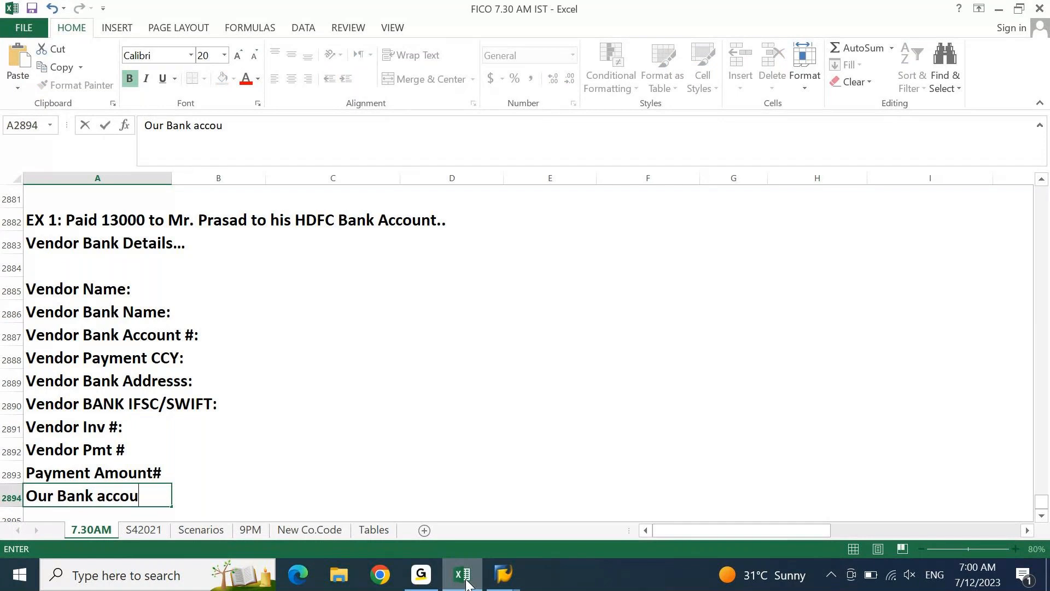
pyautogui.write('nt#')
pyautogui.press('Return')
pyautogui.write('Out')
pyautogui.press('BackSpace')
pyautogui.write('r ')
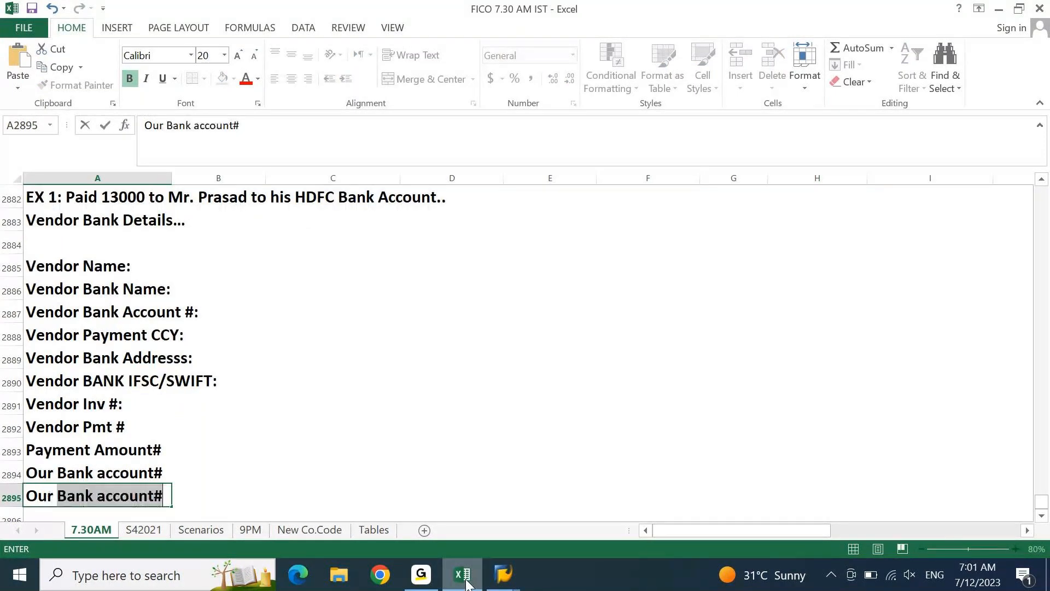
pyautogui.write('Bank account')
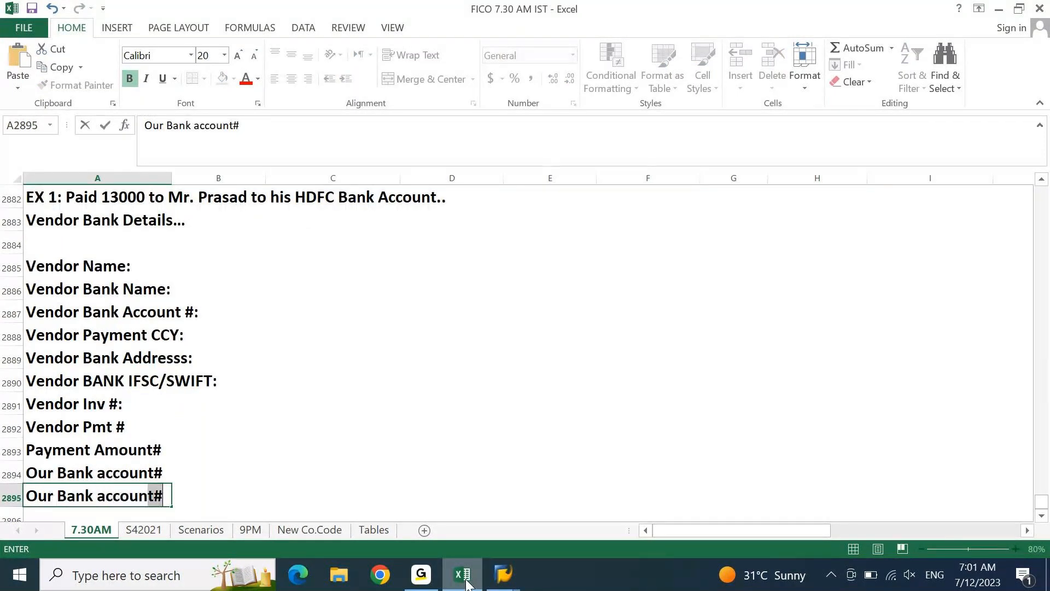
pyautogui.press('BackSpace')
pyautogui.write('CCY')
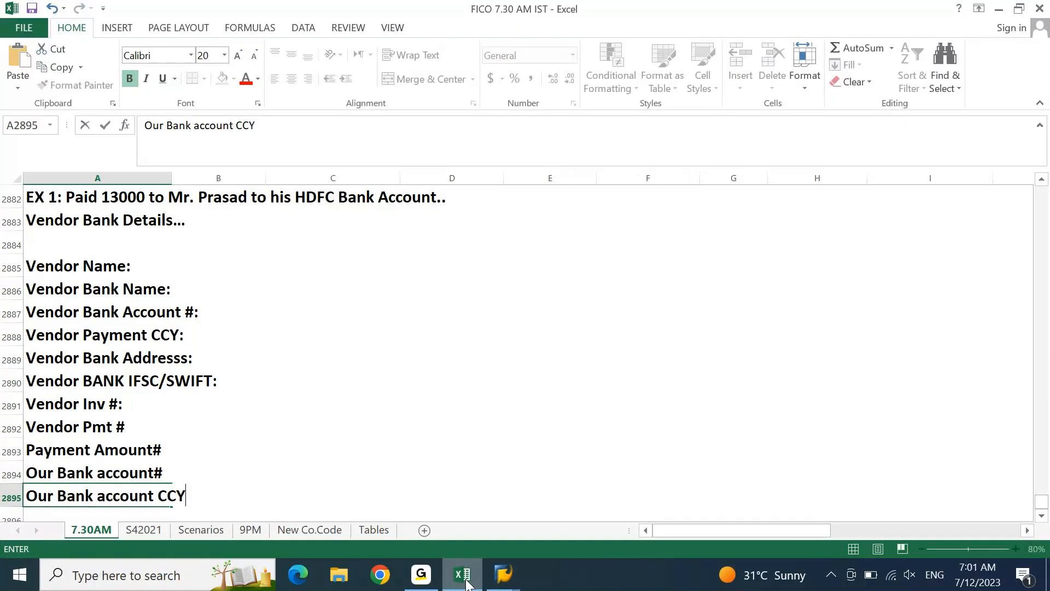
pyautogui.write(':')
pyautogui.press('Return')
pyautogui.write('Our Ba')
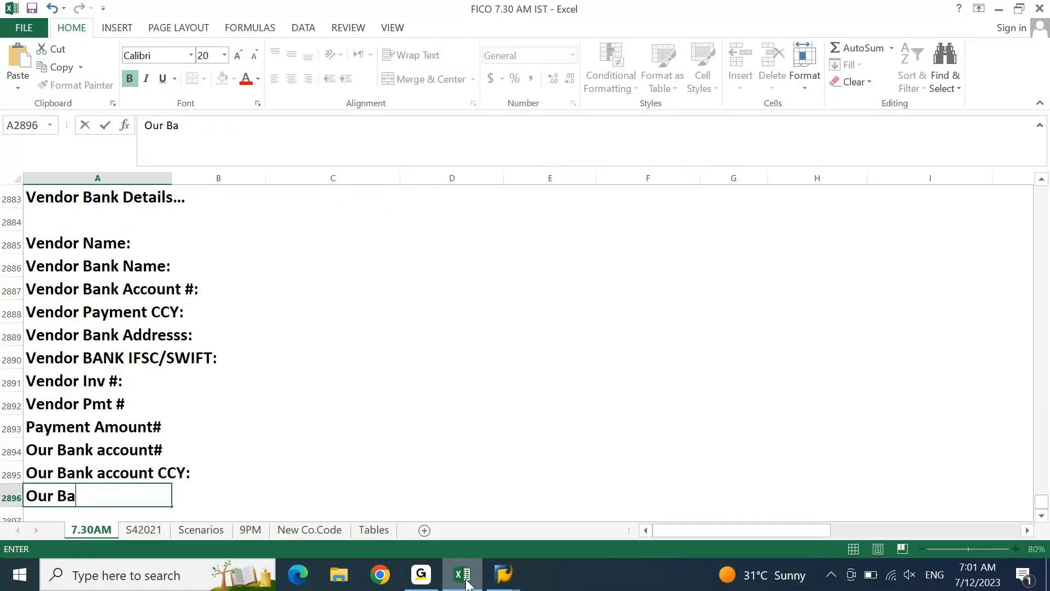
pyautogui.write('nk Account')
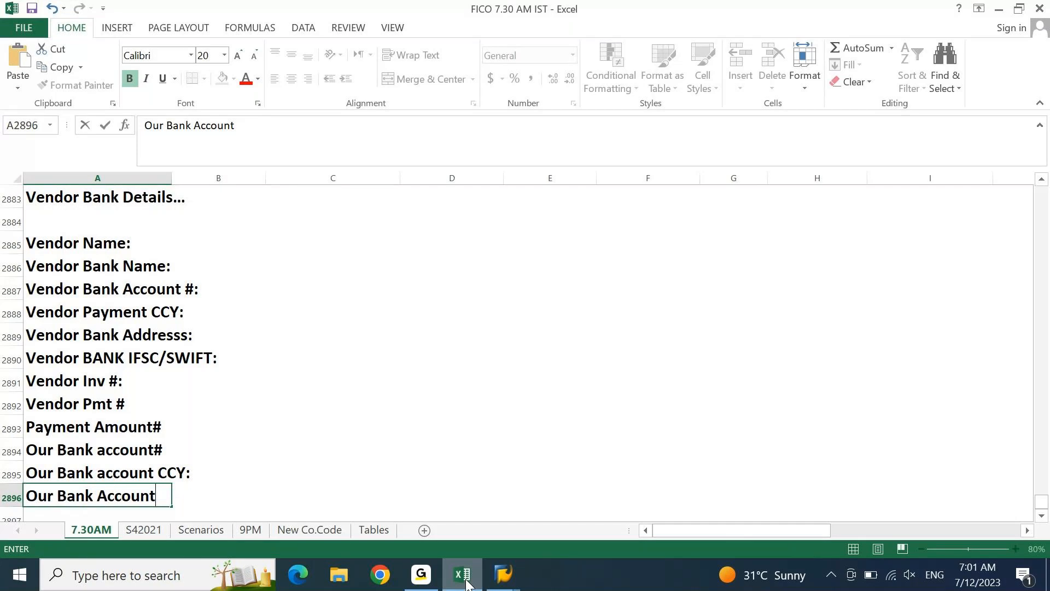
pyautogui.write(' IFSC/SWIFT:')
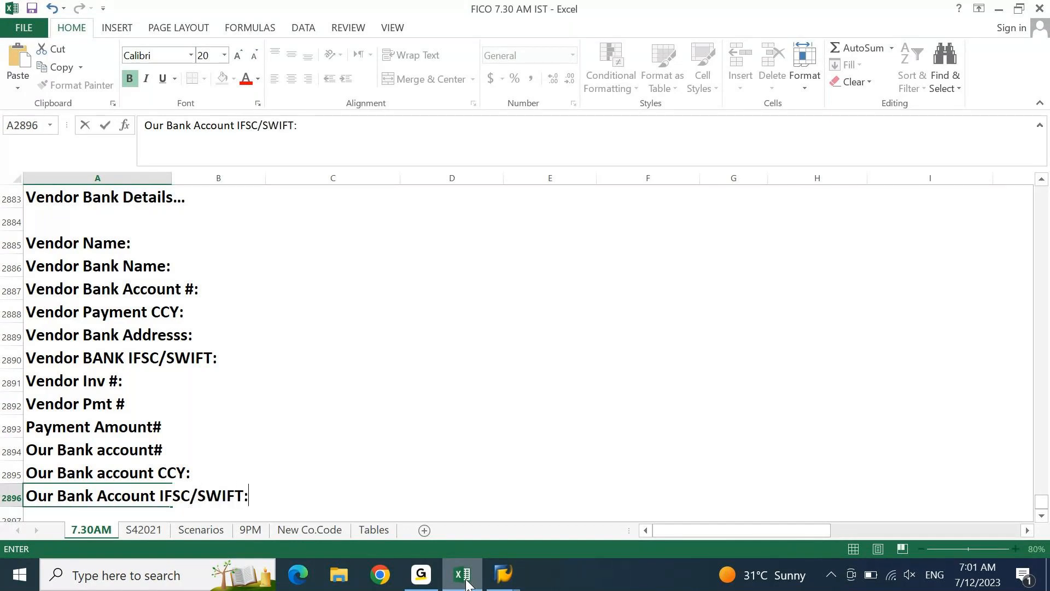
pyautogui.press('Return')
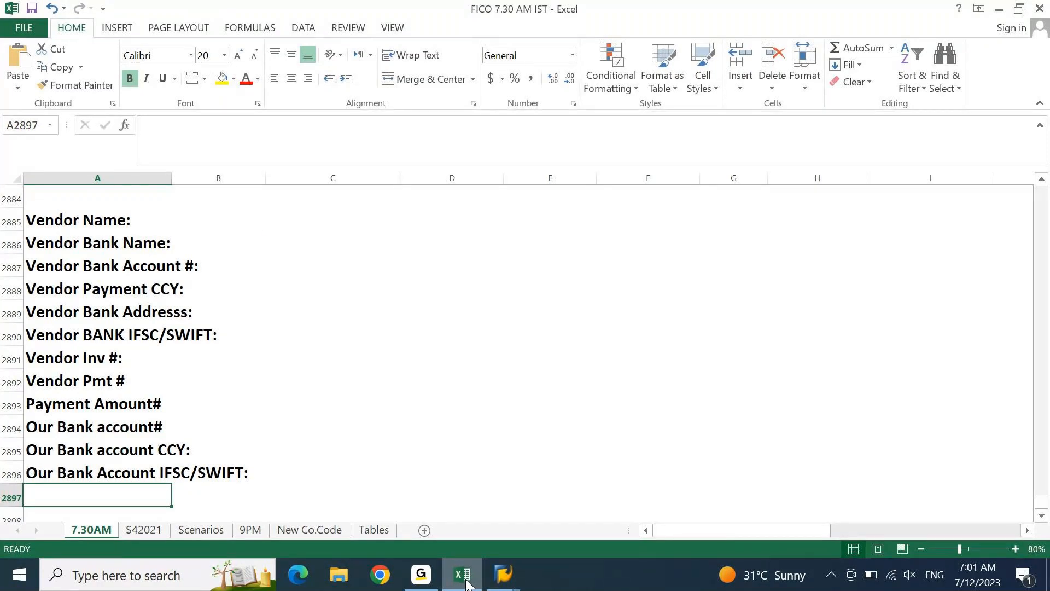
# - Enter the headers Data, Table Name and Field Name in row 2884 above the labels
pyautogui.hotkey('ctrl', 'Up')
pyautogui.hotkey('ctrl', 'Up')
pyautogui.press('Right')
pyautogui.press('Right')
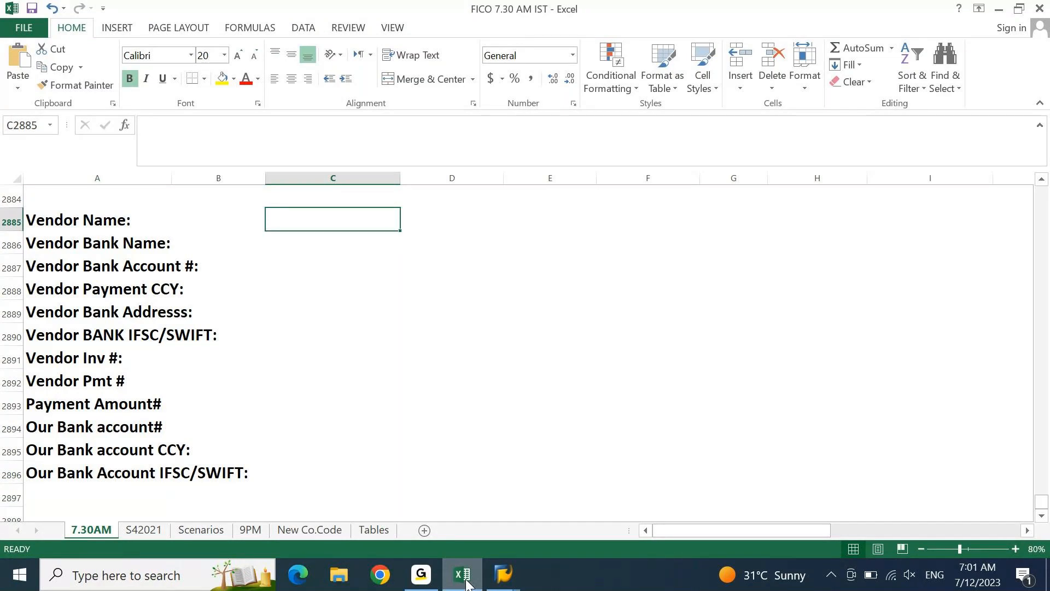
pyautogui.press('Left')
pyautogui.press('Left')
pyautogui.press('Up')
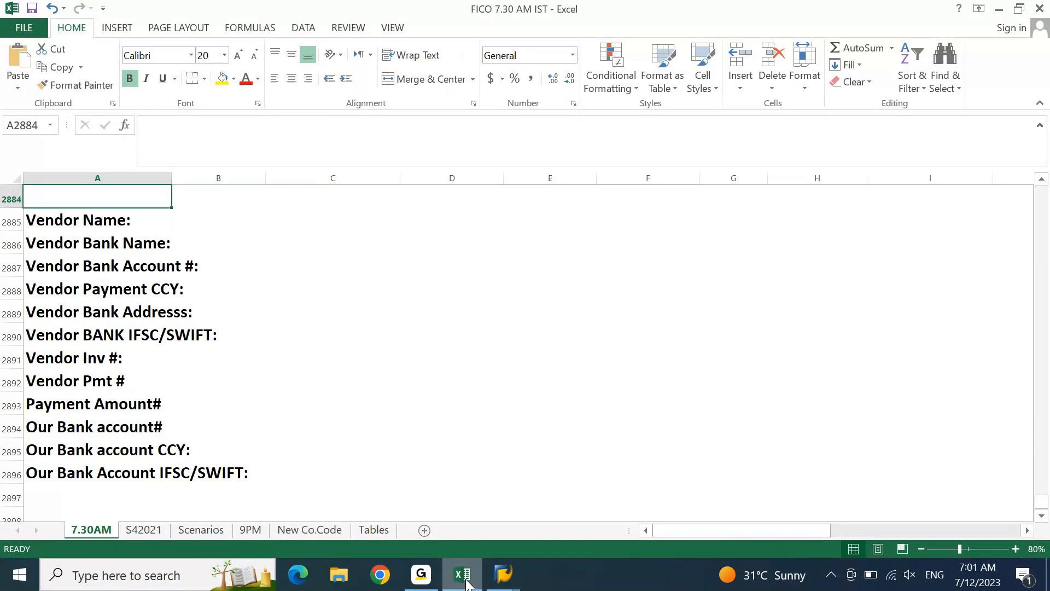
pyautogui.write('Data')
pyautogui.press('Right')
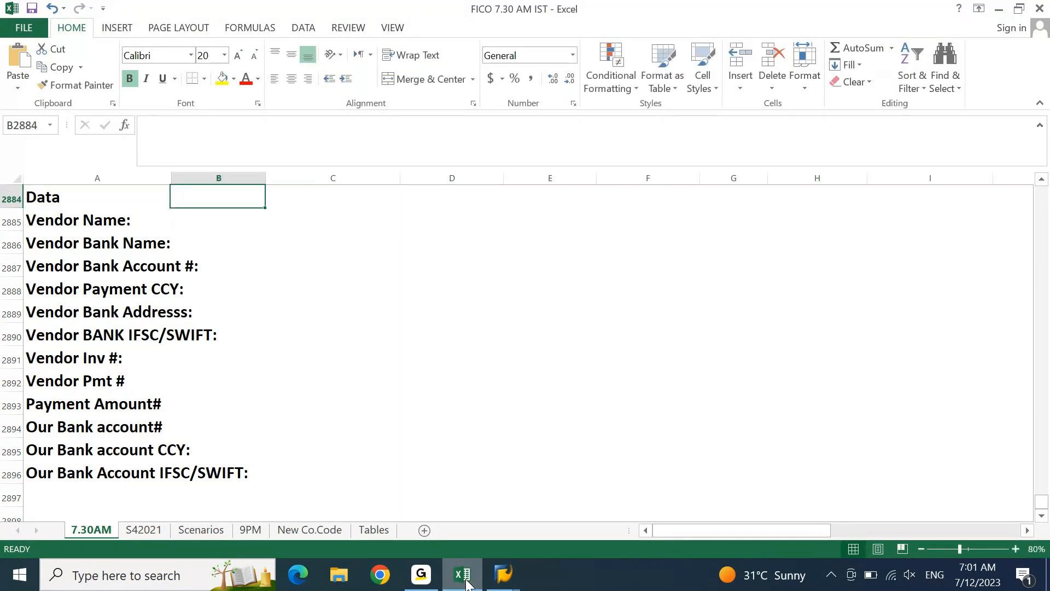
pyautogui.press('Right')
pyautogui.write('Table')
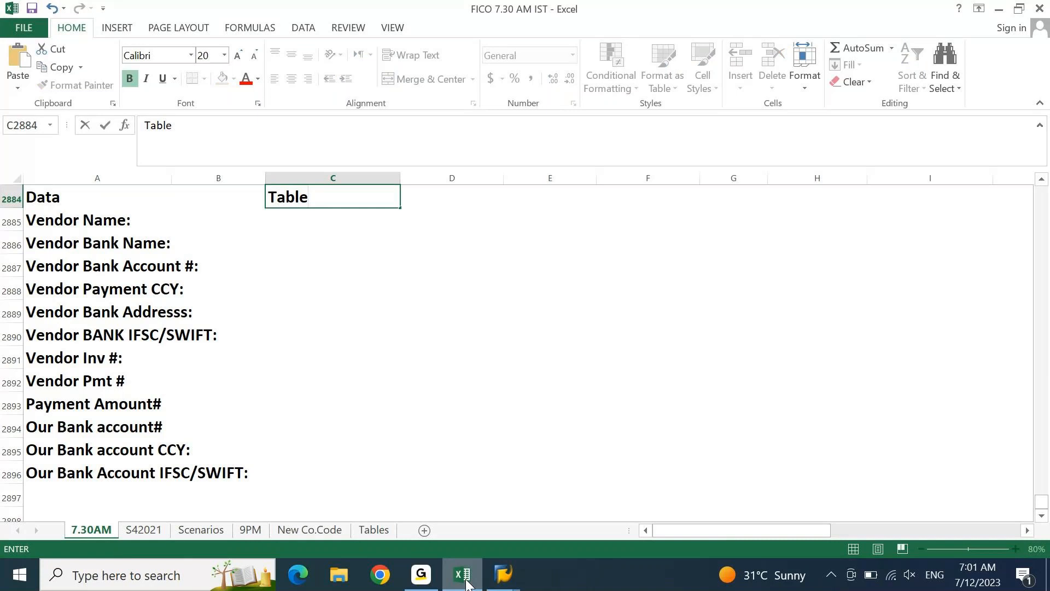
pyautogui.write(' Name')
pyautogui.press('Right')
pyautogui.write('Field Name')
pyautogui.press('Left')
pyautogui.press('Left')
pyautogui.press('Left')
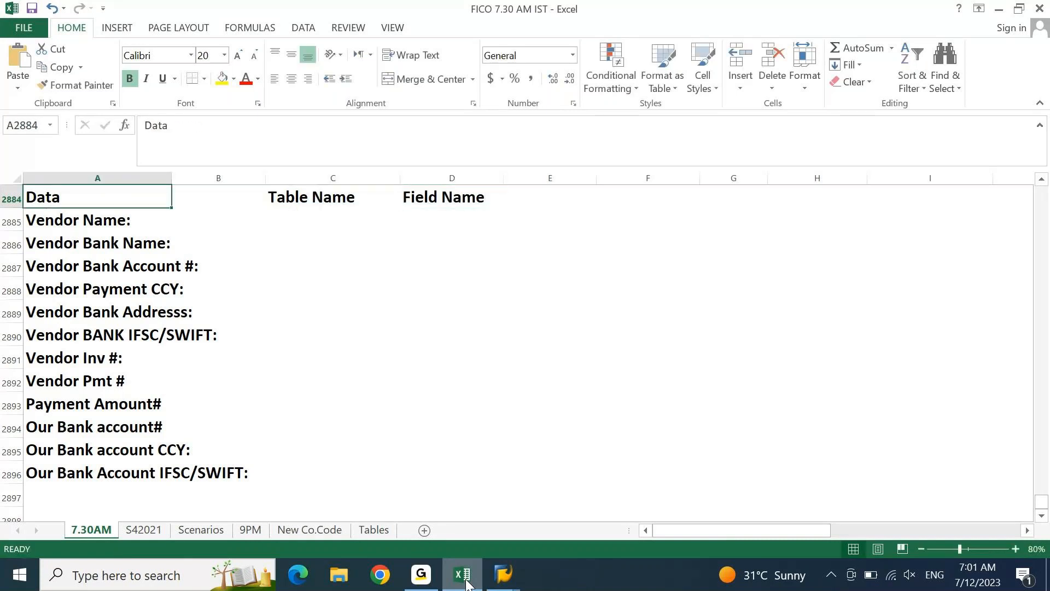
# - Give the table range A2884:D2896 borders and a light green fill
pyautogui.hotkey('shift', 'Right')
pyautogui.hotkey('shift', 'Right')
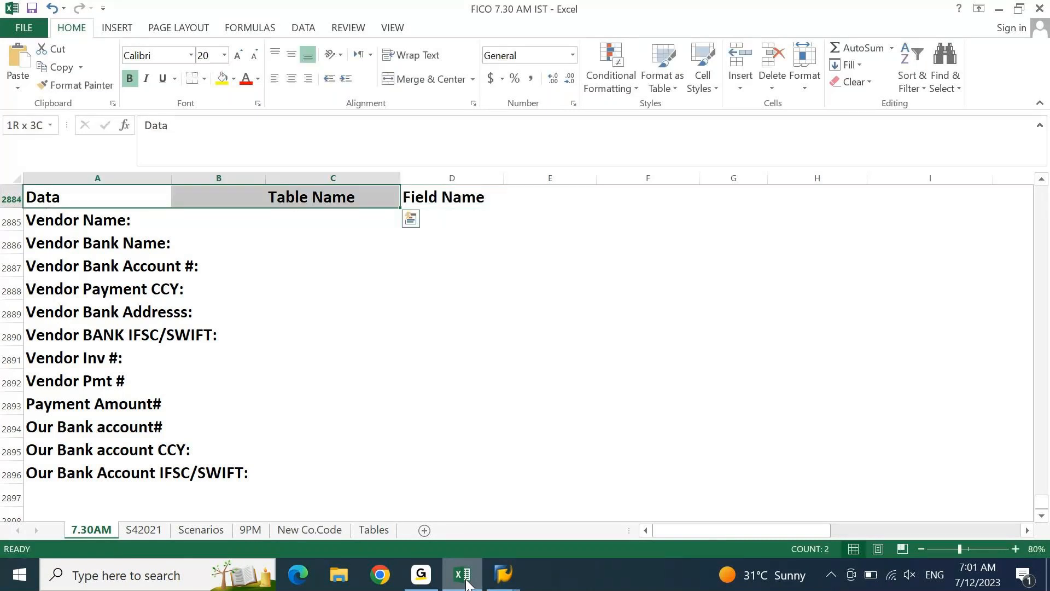
pyautogui.hotkey('shift', 'Right')
pyautogui.hotkey('shift', 'Down')
pyautogui.hotkey('shift', 'Down')
pyautogui.hotkey('shift', 'Down')
pyautogui.hotkey('shift', 'Down')
pyautogui.hotkey('shift', 'Down')
pyautogui.hotkey('shift', 'Down')
pyautogui.hotkey('shift', 'Down')
pyautogui.hotkey('shift', 'Down')
pyautogui.hotkey('shift', 'Down')
pyautogui.hotkey('shift', 'Down')
pyautogui.hotkey('shift', 'Down')
pyautogui.hotkey('shift', 'Down')
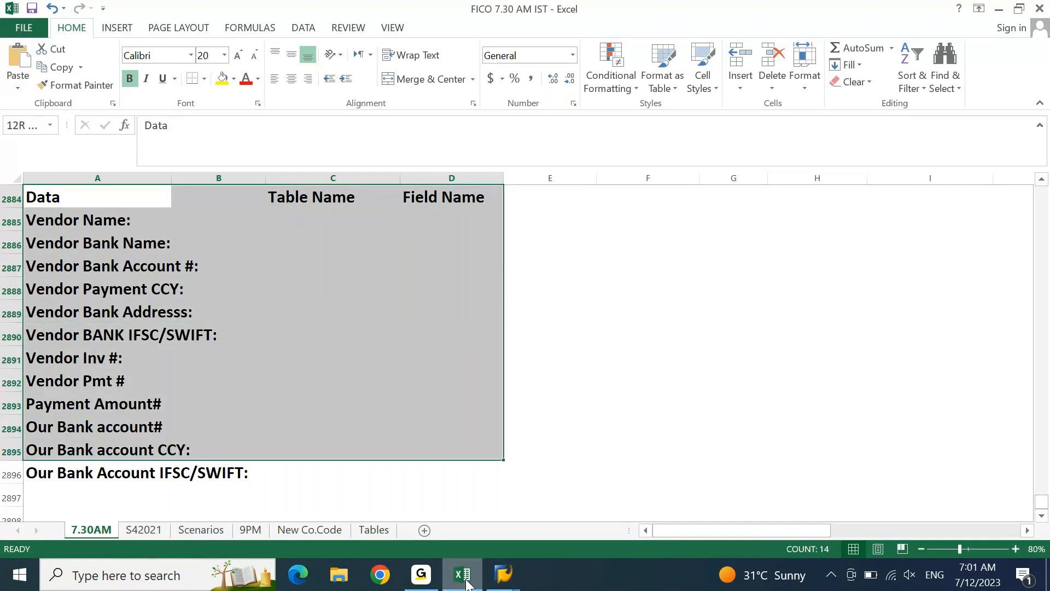
pyautogui.click(205, 79)
pyautogui.click(228, 248)
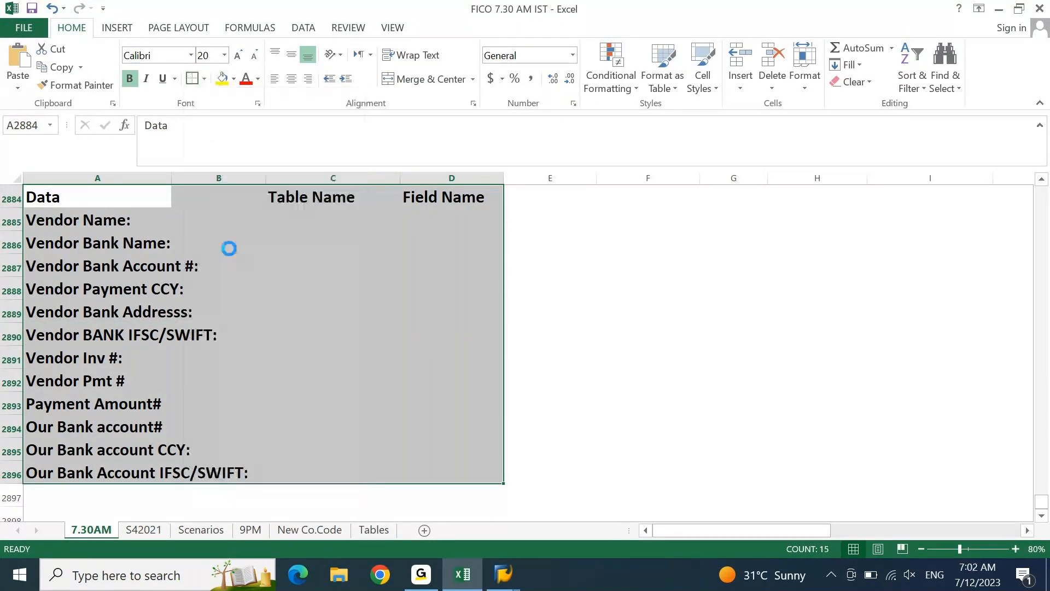
pyautogui.click(234, 79)
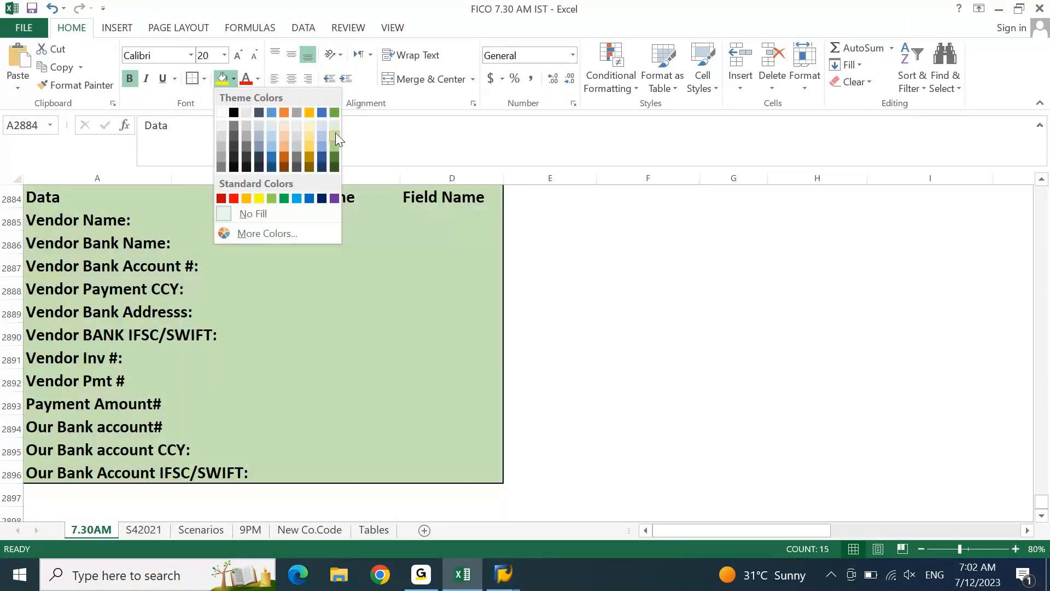
pyautogui.click(335, 133)
pyautogui.click(593, 269)
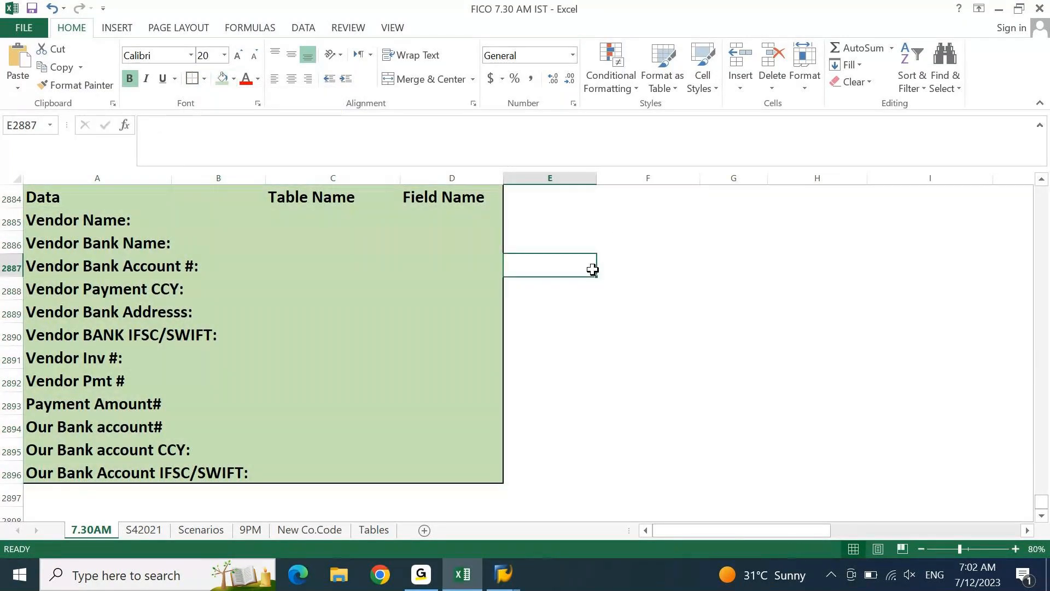
pyautogui.click(88, 225)
# - Type the SAP table names PAYR, REGUH, REGUP and BNKA into G2885:G2888
pyautogui.press('Tab')
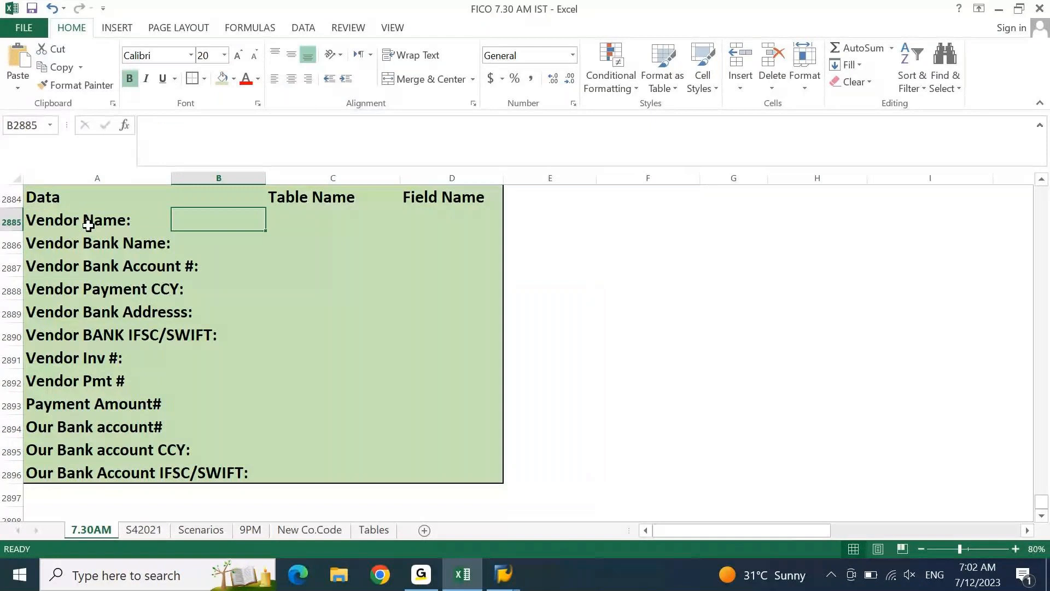
pyautogui.press('Tab')
pyautogui.press('Tab')
pyautogui.press('Tab')
pyautogui.press('Tab')
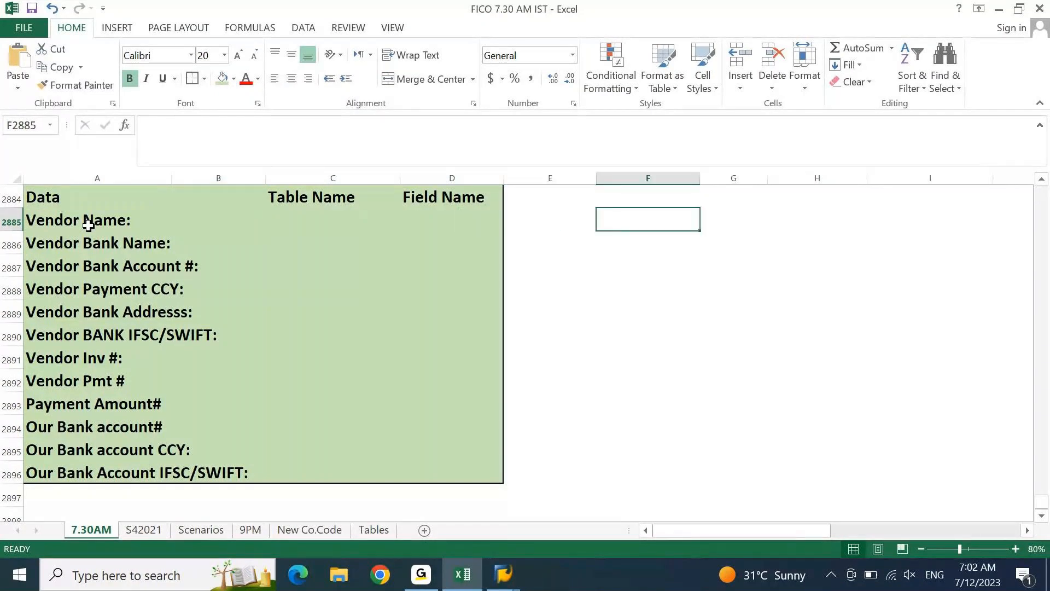
pyautogui.press('Tab')
pyautogui.write('PAYR')
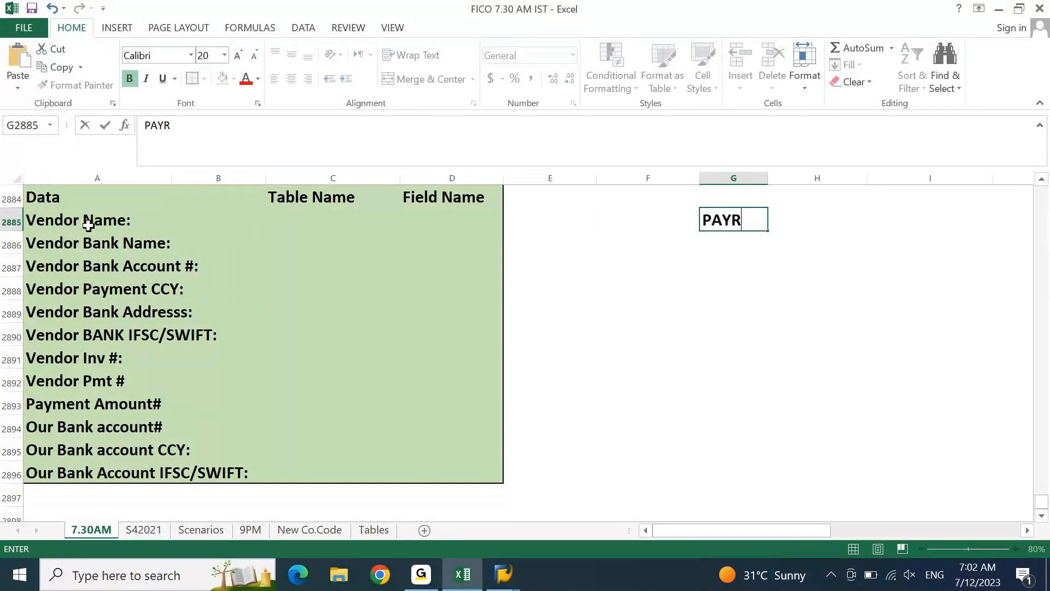
pyautogui.press('Return')
pyautogui.write('REGUH')
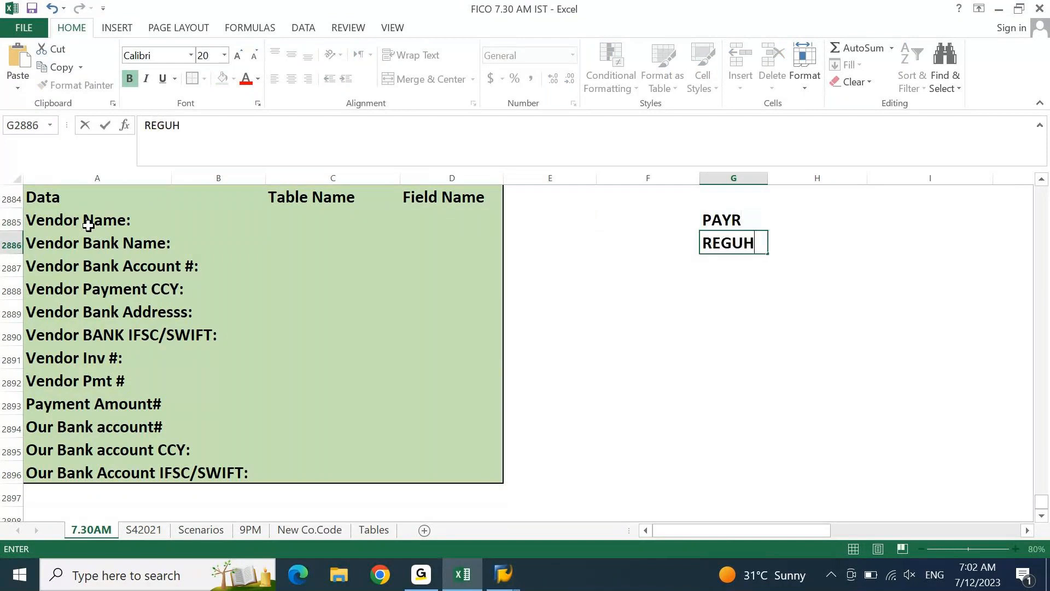
pyautogui.press('Return')
pyautogui.write('REGUP')
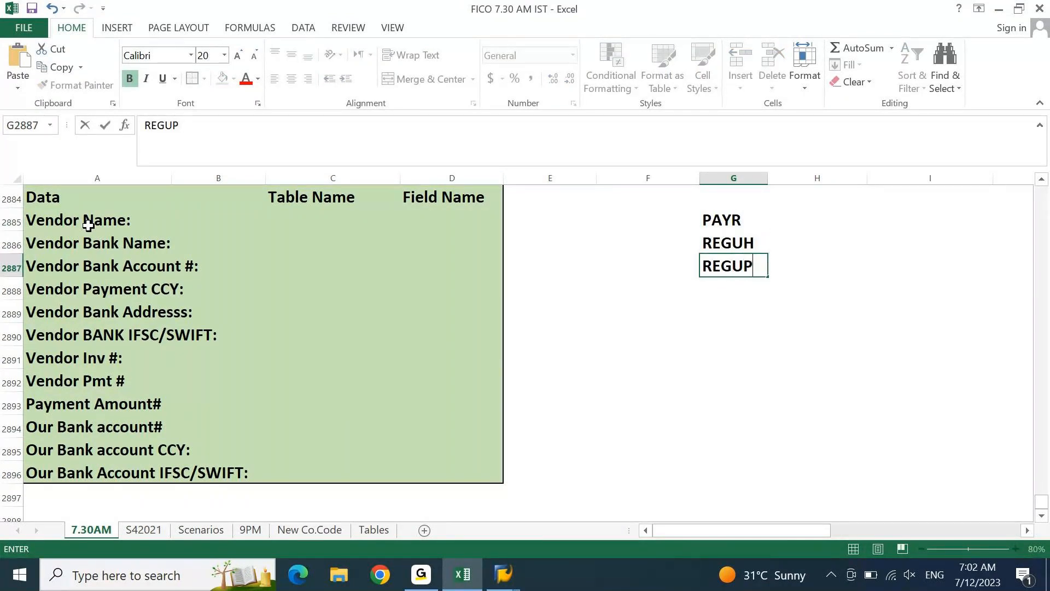
pyautogui.press('Return')
pyautogui.write('BNKA')
pyautogui.press('Return')
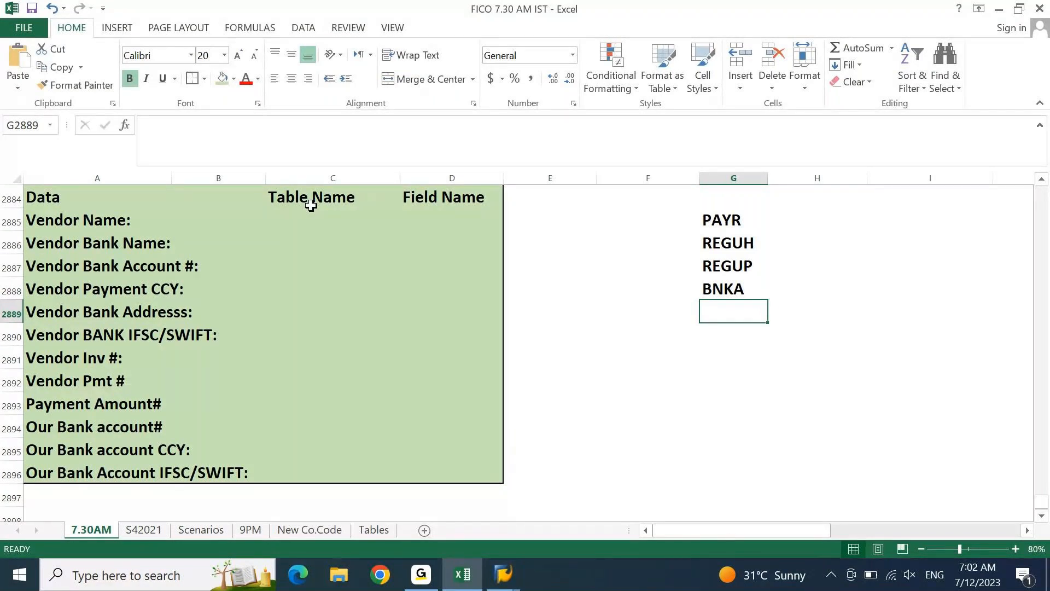
pyautogui.click(104, 227)
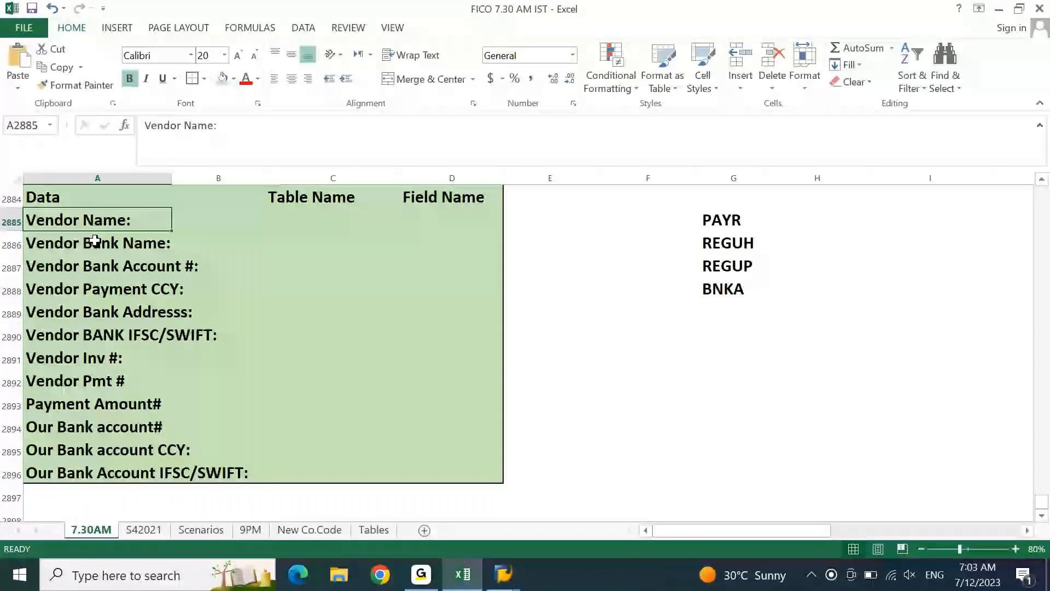
pyautogui.hotkey('ctrl', 'Right')
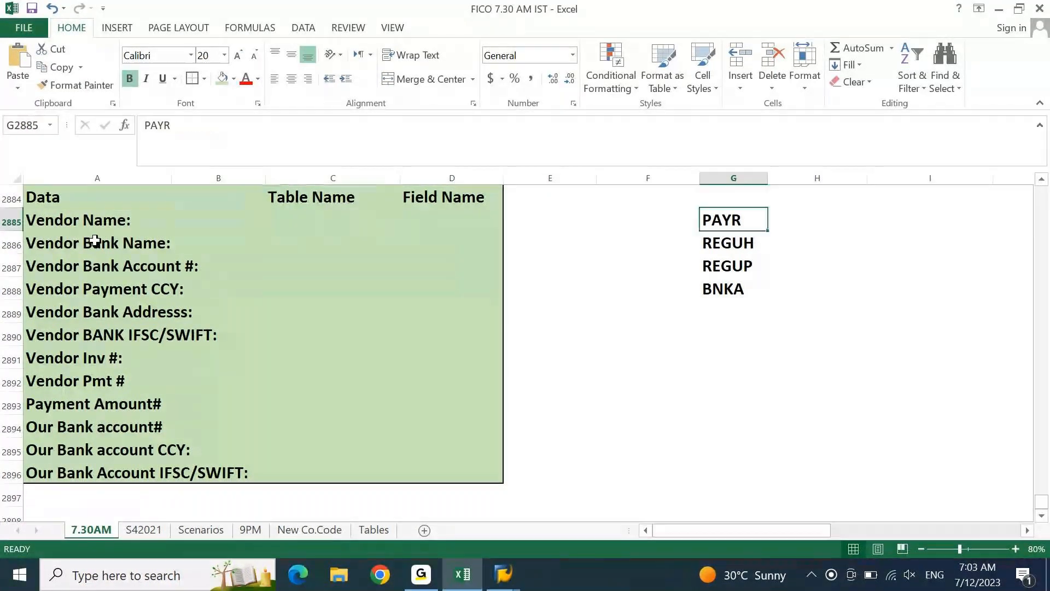
pyautogui.press('Up')
pyautogui.press('Up')
pyautogui.press('Up')
pyautogui.press('Down')
pyautogui.press('Down')
pyautogui.press('Down')
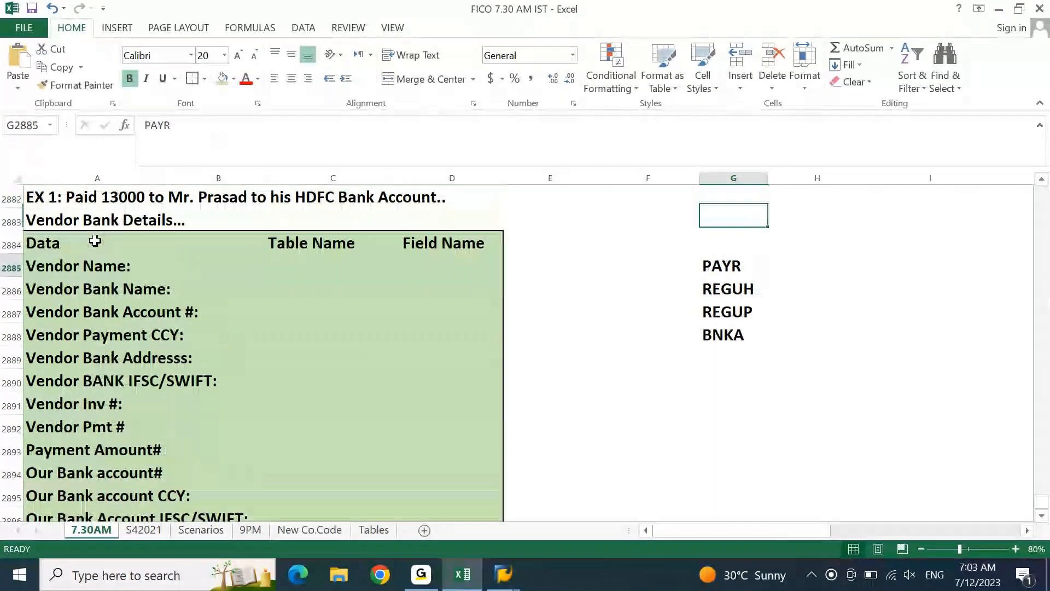
pyautogui.press('Down')
pyautogui.press('Down')
pyautogui.press('Down')
pyautogui.hotkey('ctrl', 'Left')
pyautogui.hotkey('ctrl', 'Right')
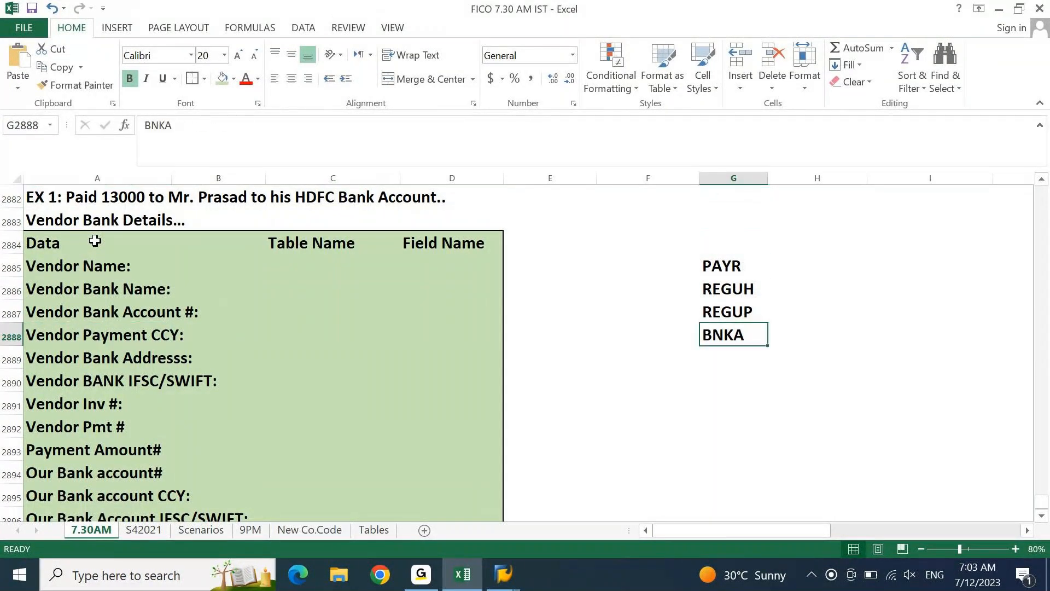
pyautogui.hotkey('ctrl', 'Left')
pyautogui.hotkey('ctrl', 'Down')
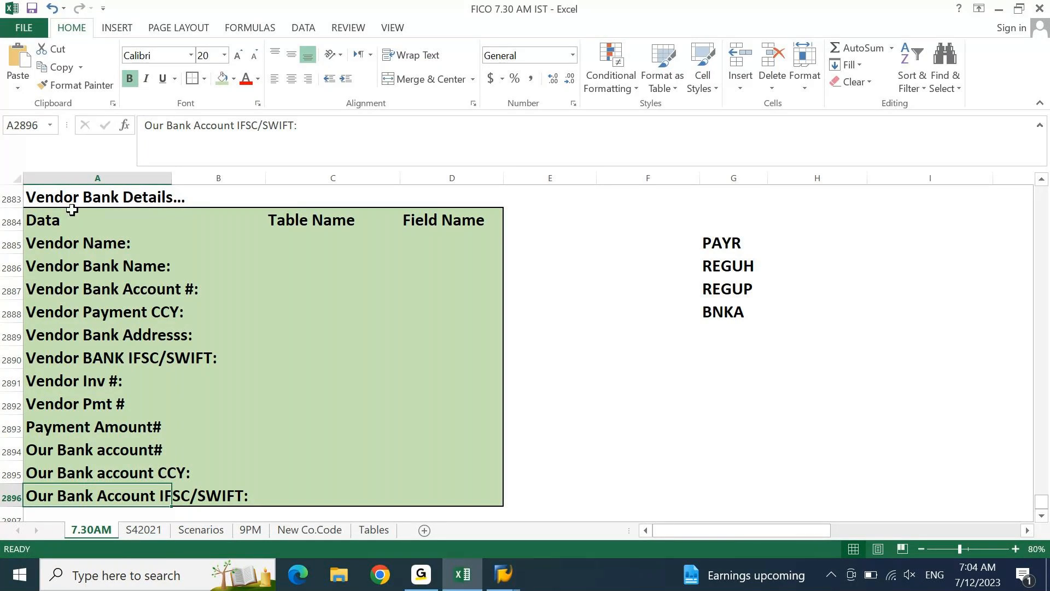
pyautogui.moveTo(73, 219); pyautogui.dragTo(100, 407)
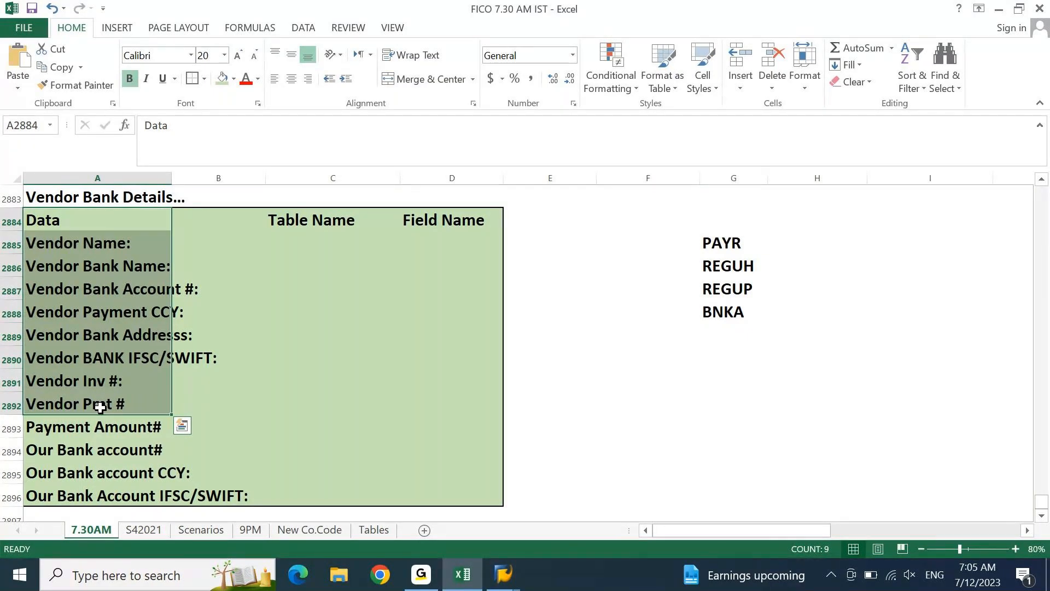
pyautogui.moveTo(50, 221); pyautogui.dragTo(71, 496)
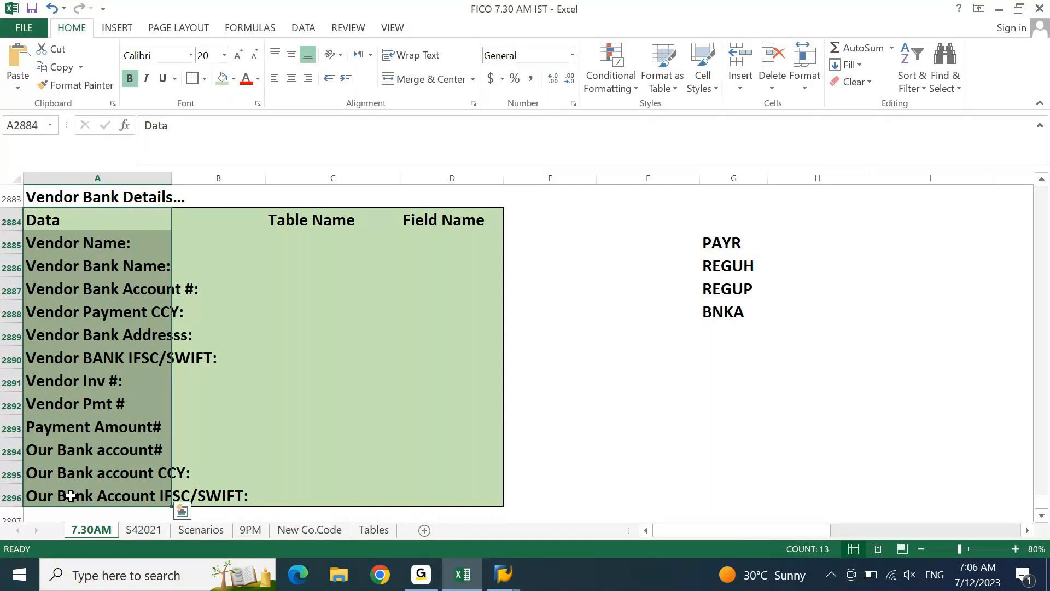
pyautogui.press('Right')
pyautogui.press('Right')
pyautogui.press('Right')
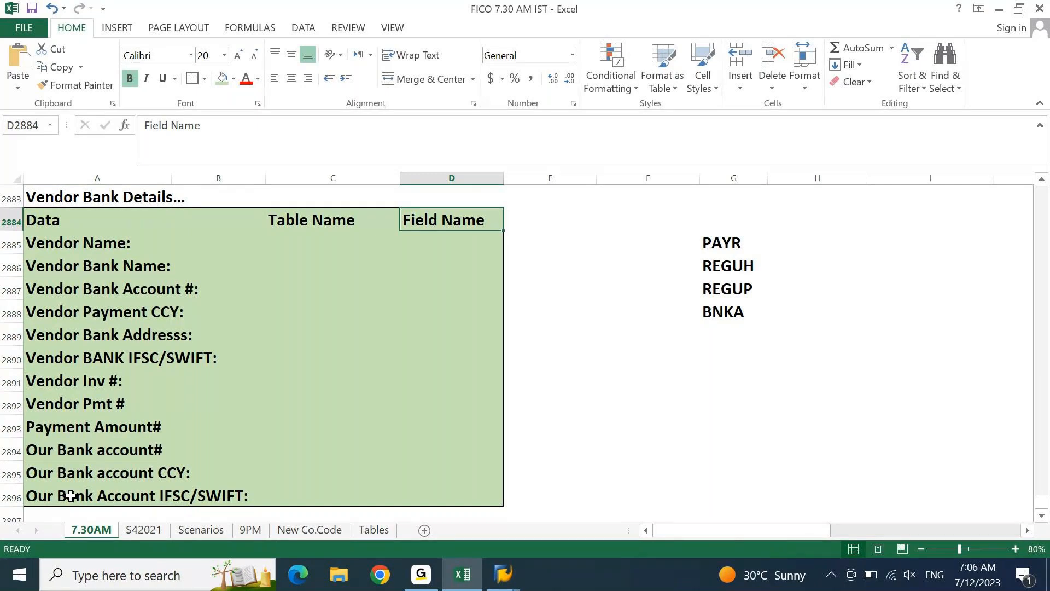
pyautogui.press('Up')
pyautogui.press('Up')
pyautogui.press('Up')
pyautogui.press('Up')
pyautogui.press('Up')
pyautogui.press('Up')
pyautogui.press('Up')
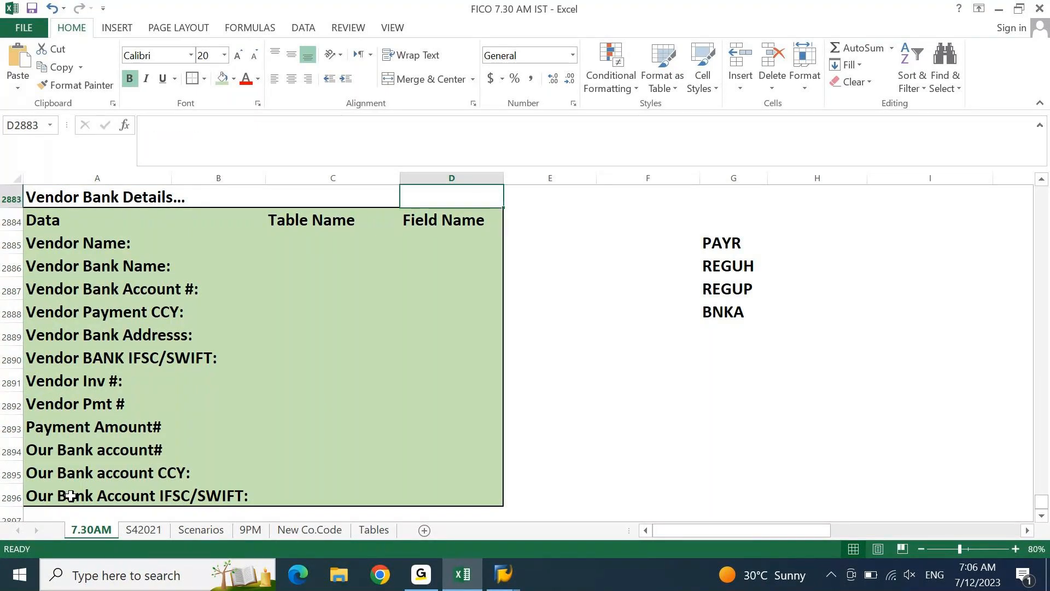
pyautogui.press('Left')
pyautogui.press('Left')
pyautogui.press('Left')
pyautogui.press('Down')
pyautogui.press('Down')
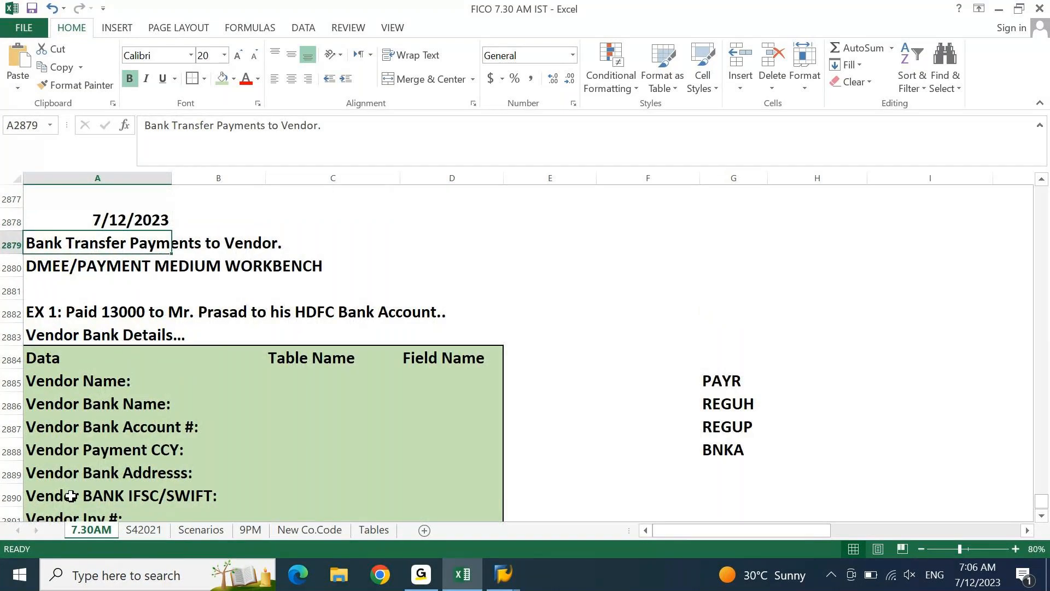
pyautogui.press('Down')
pyautogui.press('Down')
pyautogui.press('Down')
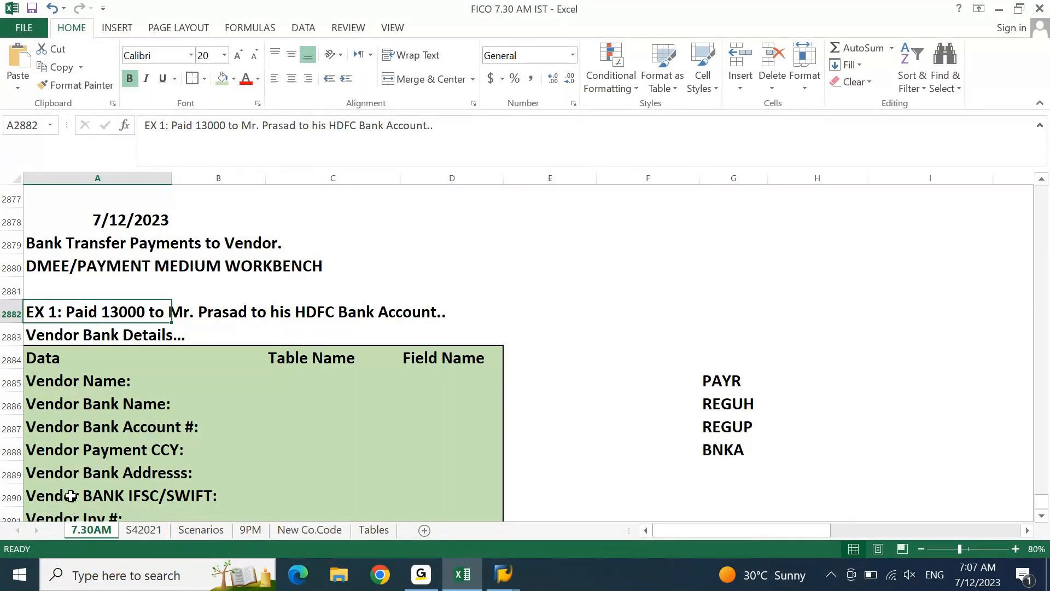
pyautogui.press('Down')
pyautogui.press('Down')
pyautogui.press('Down')
pyautogui.press('Down')
pyautogui.press('Down')
pyautogui.press('Down')
pyautogui.press('Down')
pyautogui.press('Down')
pyautogui.press('Down')
pyautogui.press('Down')
pyautogui.press('Down')
pyautogui.press('Down')
pyautogui.press('Down')
pyautogui.press('Up')
pyautogui.press('Up')
pyautogui.press('Up')
pyautogui.press('Up')
pyautogui.press('Up')
pyautogui.press('Up')
pyautogui.press('Up')
pyautogui.press('Up')
pyautogui.press('Up')
pyautogui.press('Up')
pyautogui.press('Up')
pyautogui.press('Up')
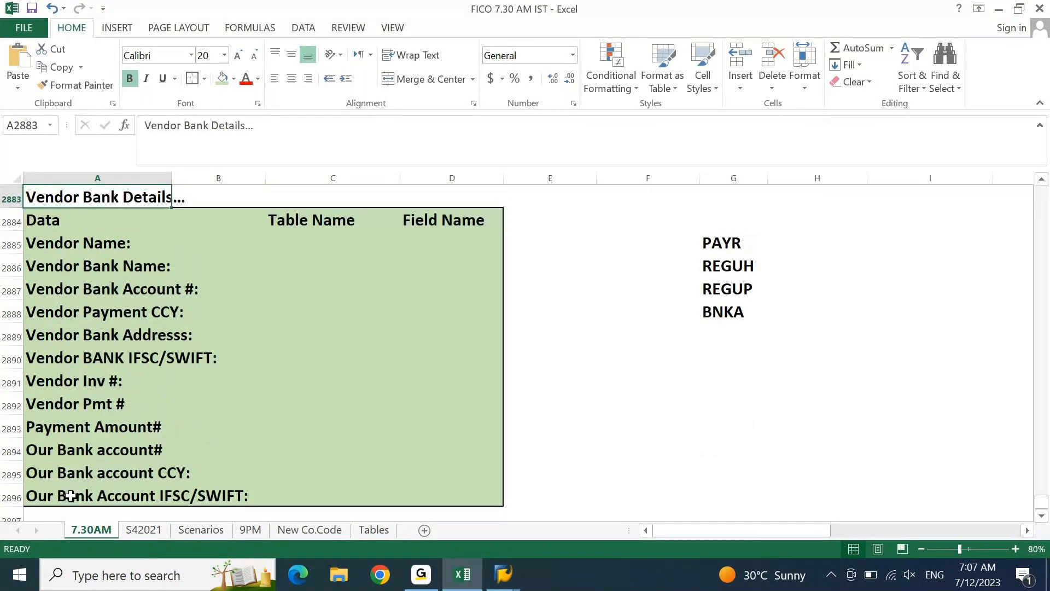
pyautogui.press('Down')
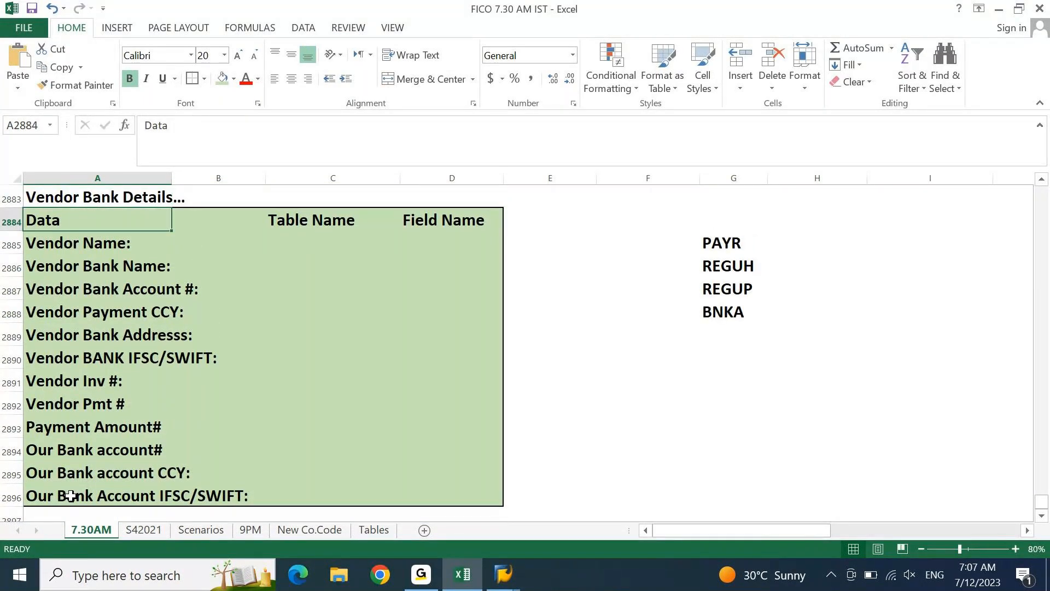